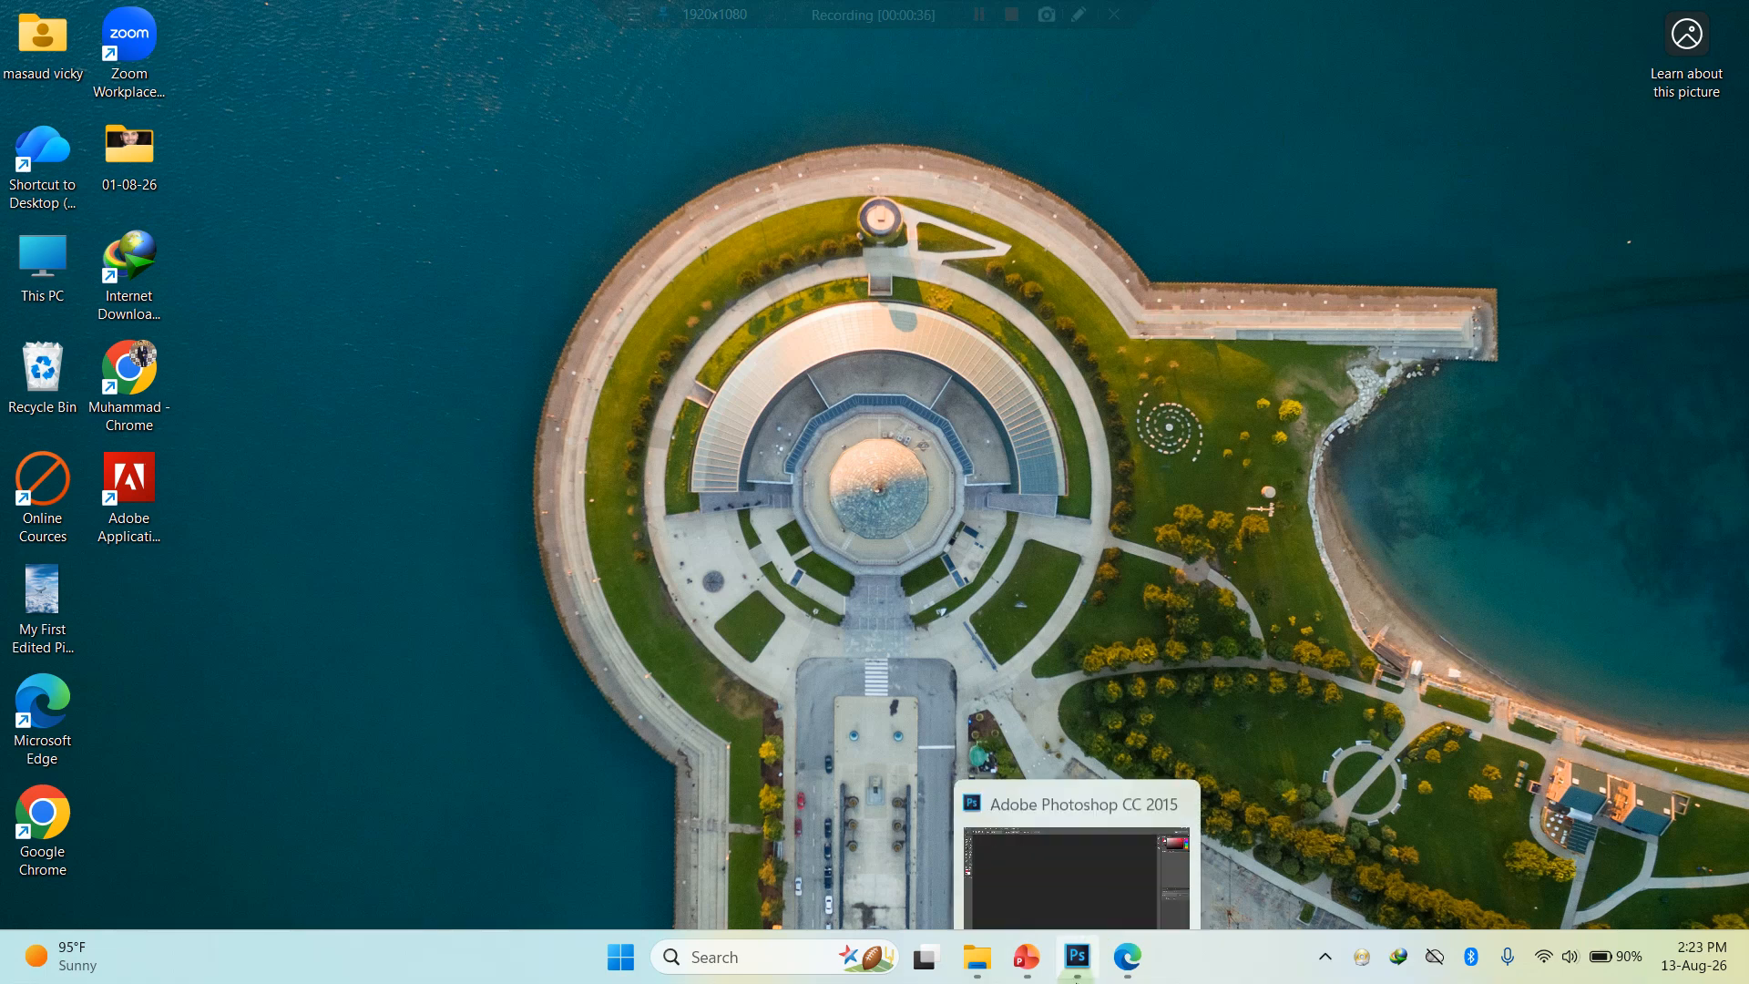
- Switch to Edge and close the window showing the Photoshop keyboard shortcuts PDF
{"action": "left_click", "coordinate": [1128, 975]}
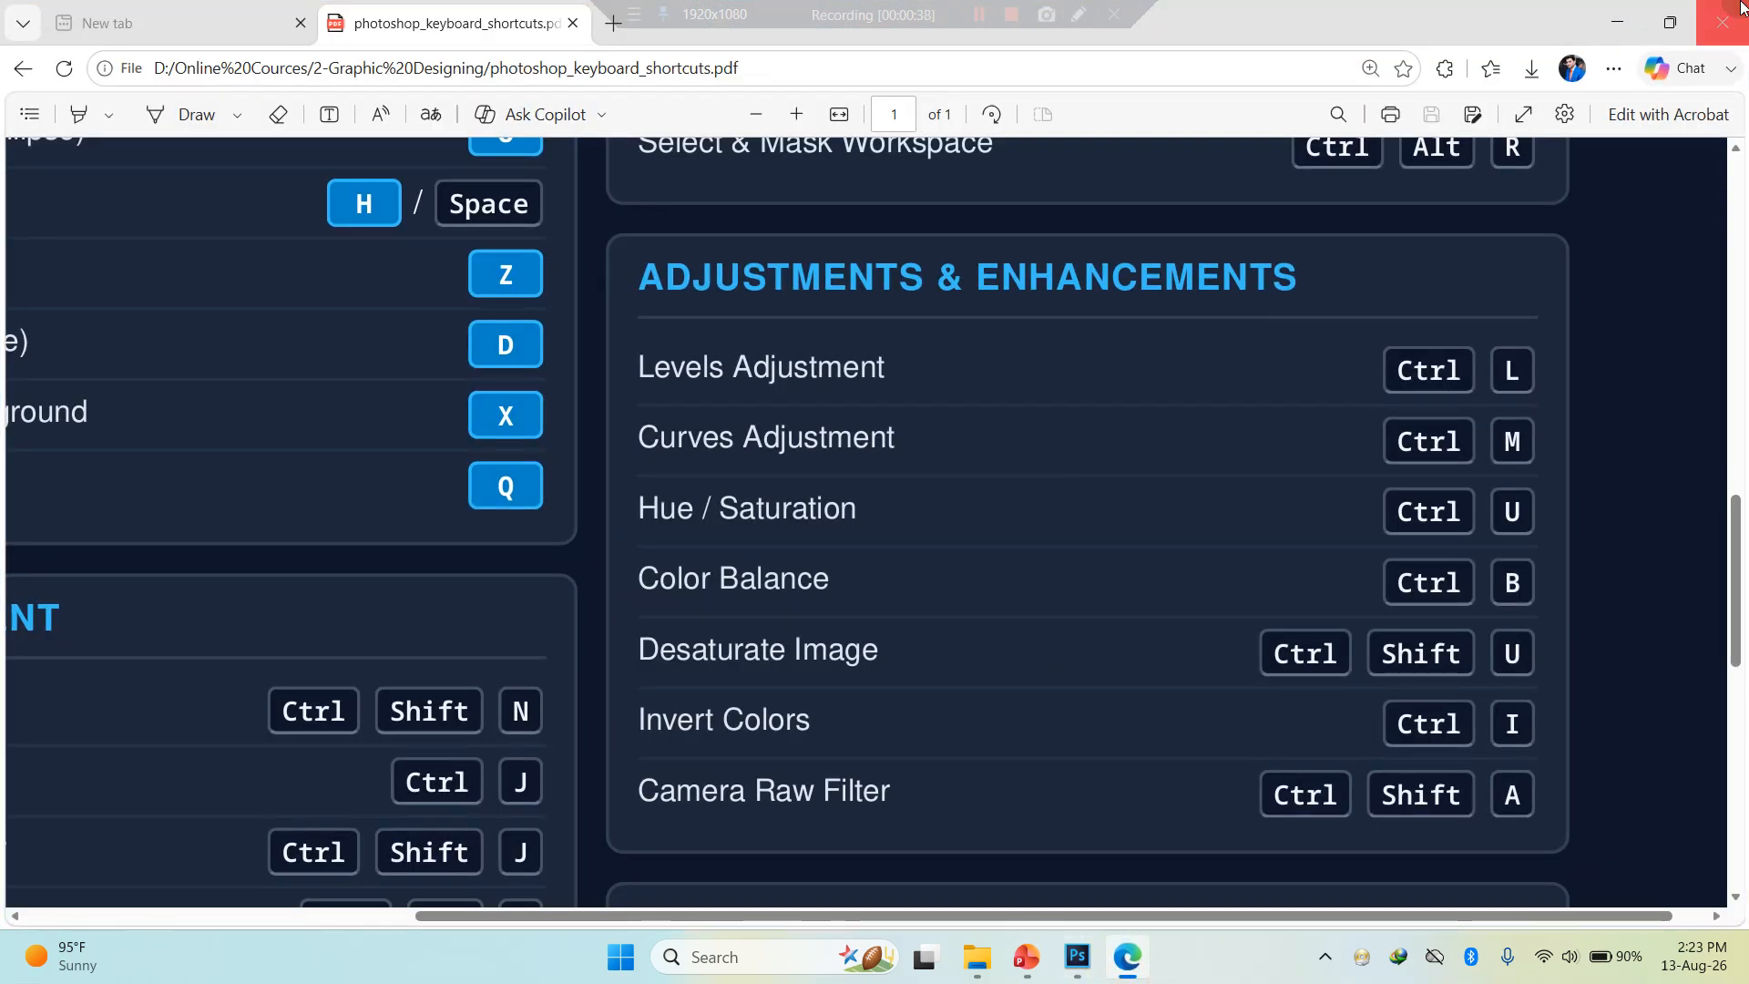
{"action": "left_click", "coordinate": [1726, 14]}
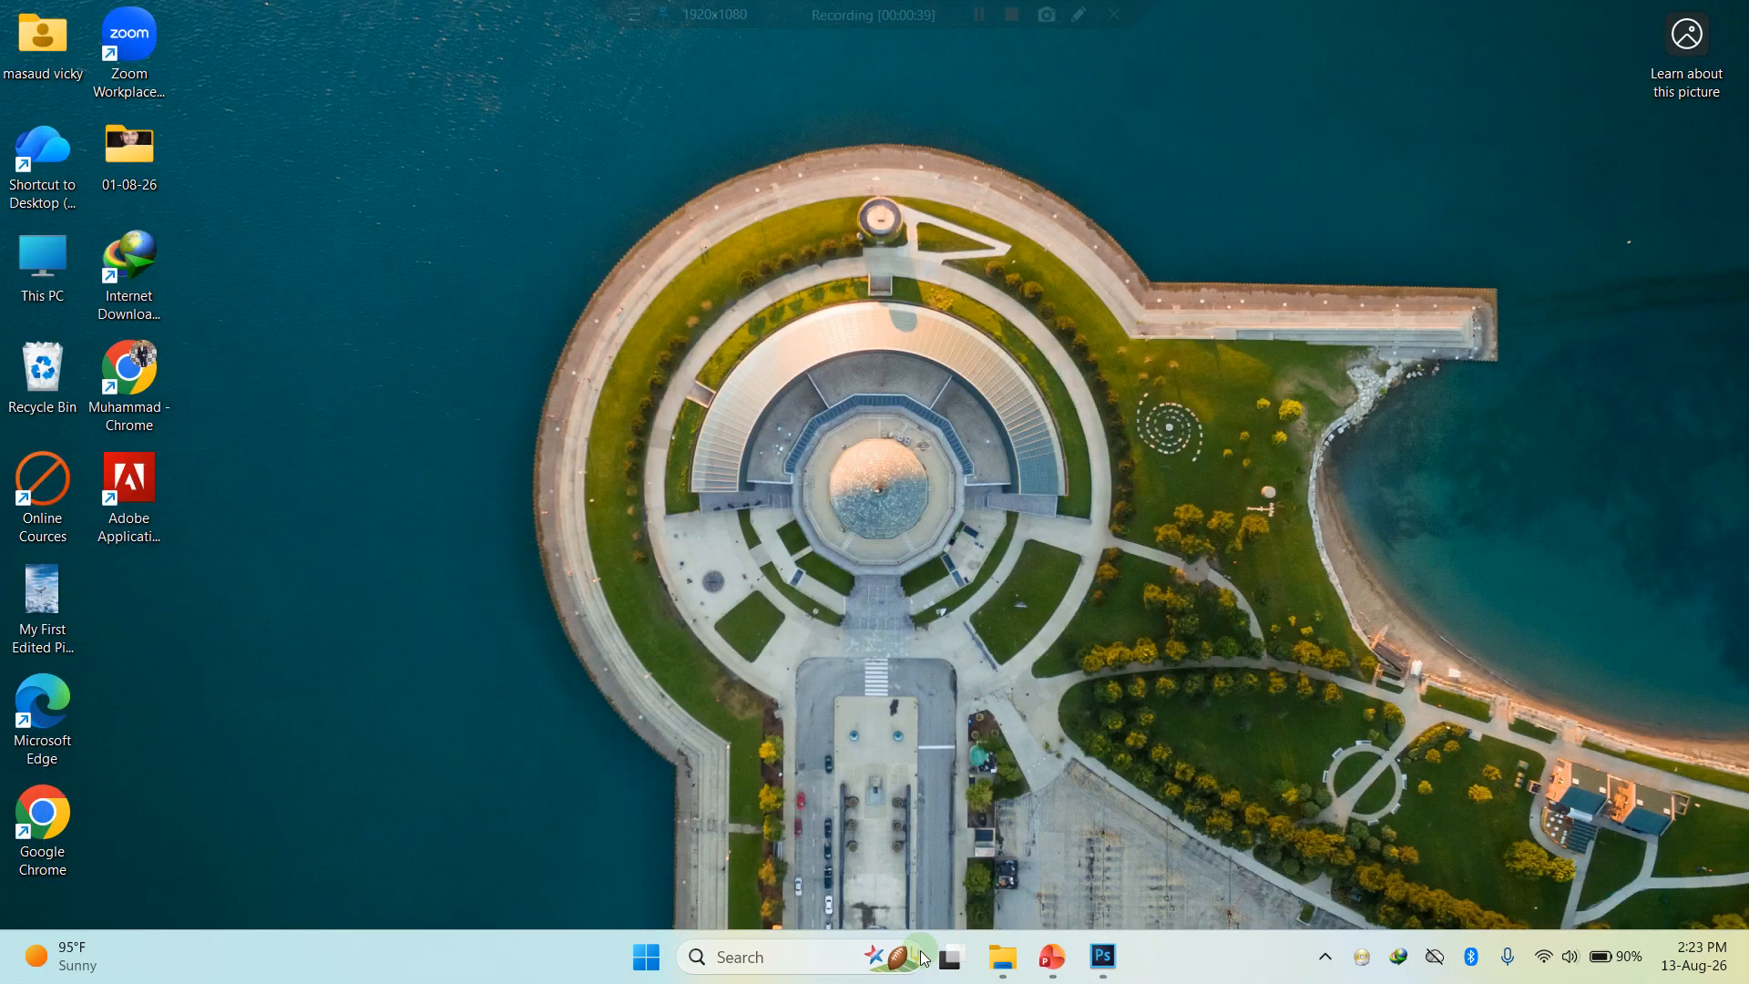
- Switch to PowerPoint, present all four slides of the Photoshop Color & Adjustment Mastery deck, and minimize the presentation
{"action": "left_click", "coordinate": [1052, 957]}
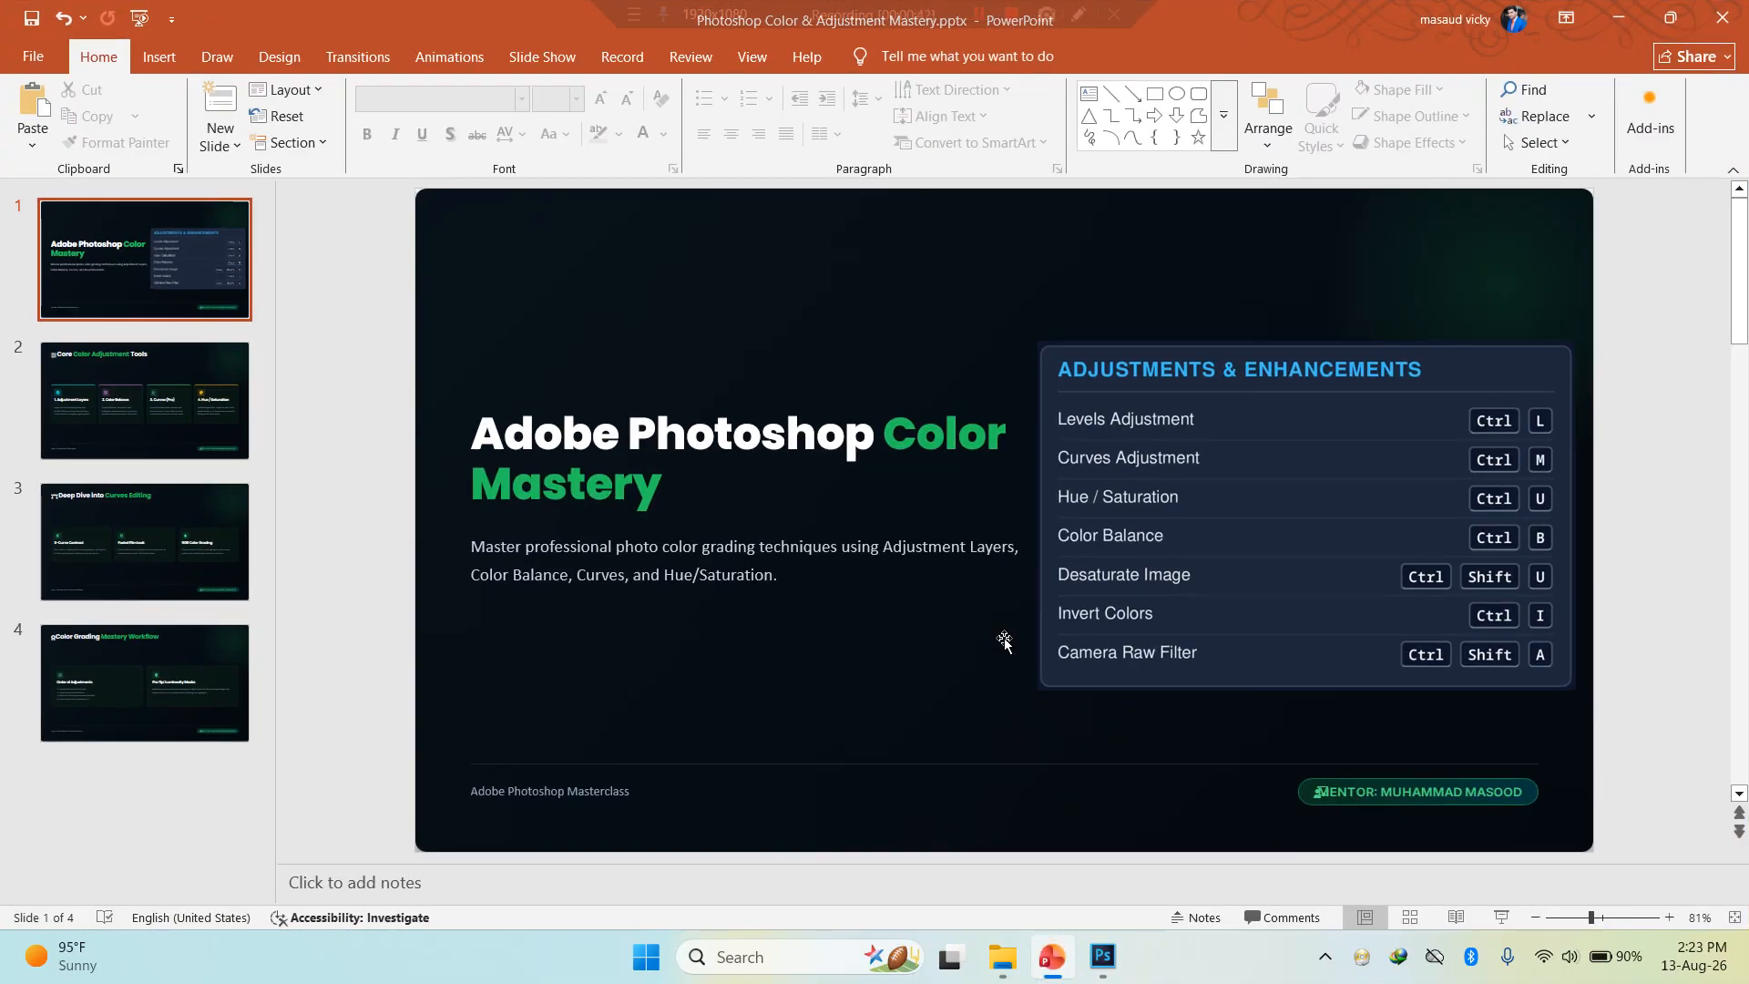
{"action": "key", "text": "F5"}
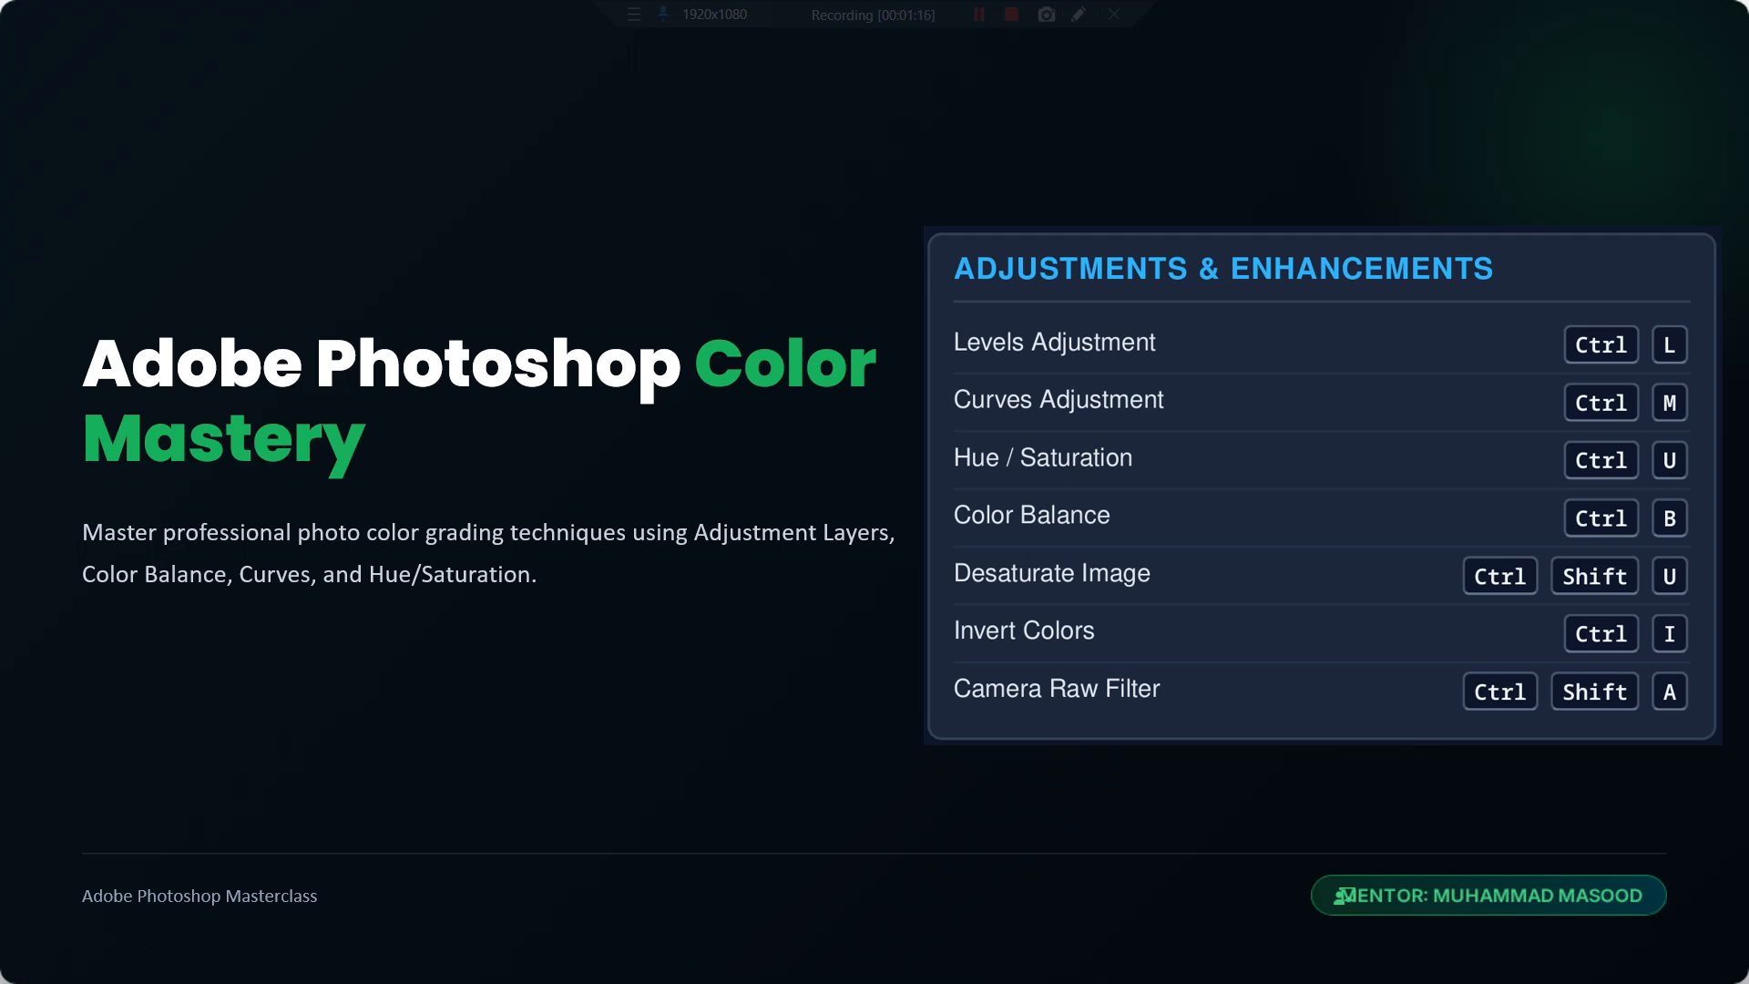
{"action": "key", "text": "Right"}
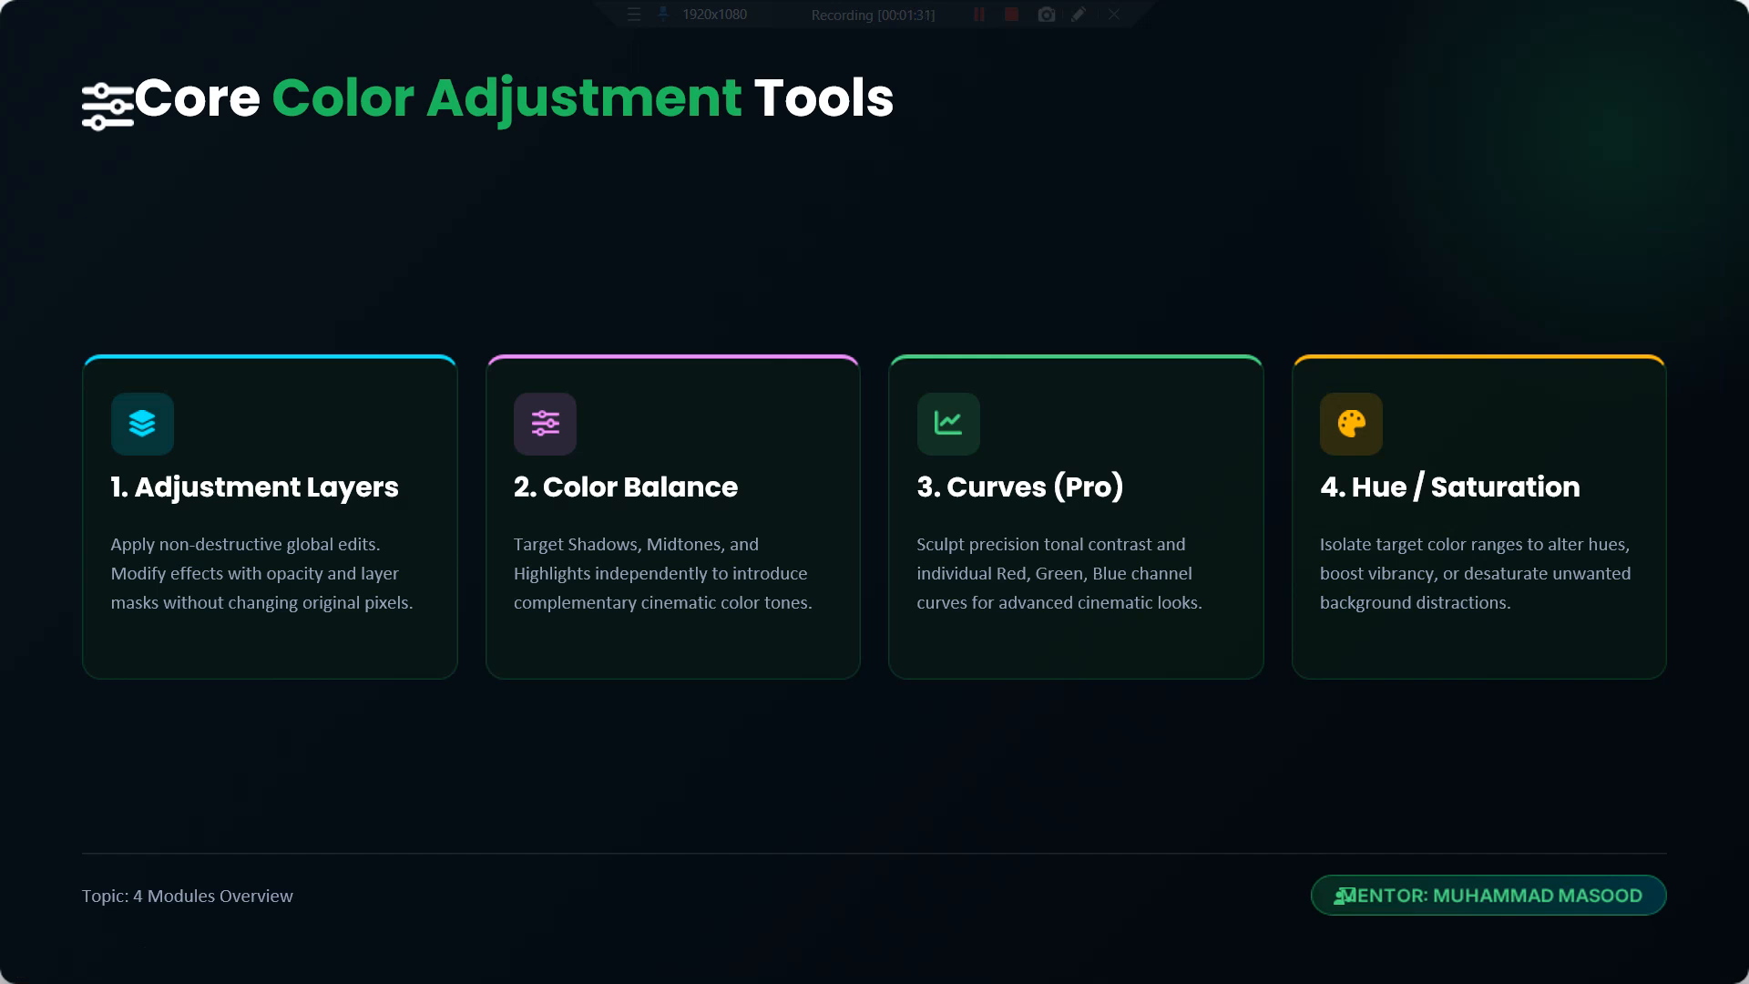
{"action": "key", "text": "Right"}
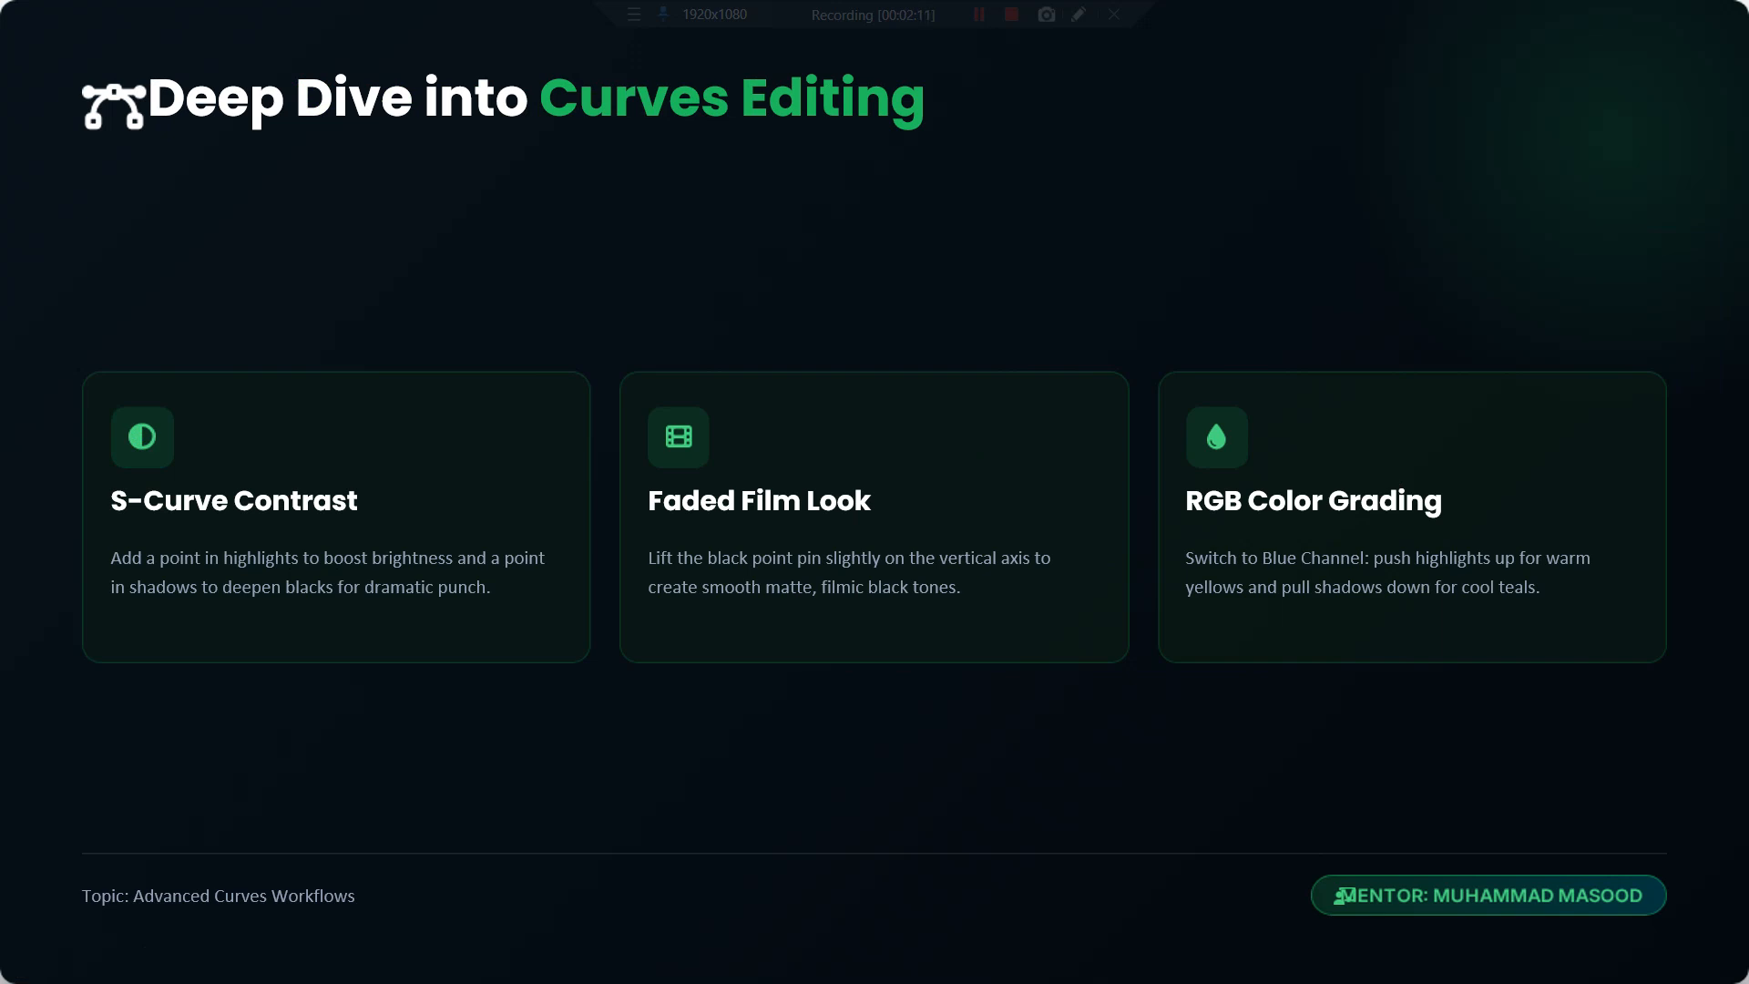
{"action": "key", "text": "Right"}
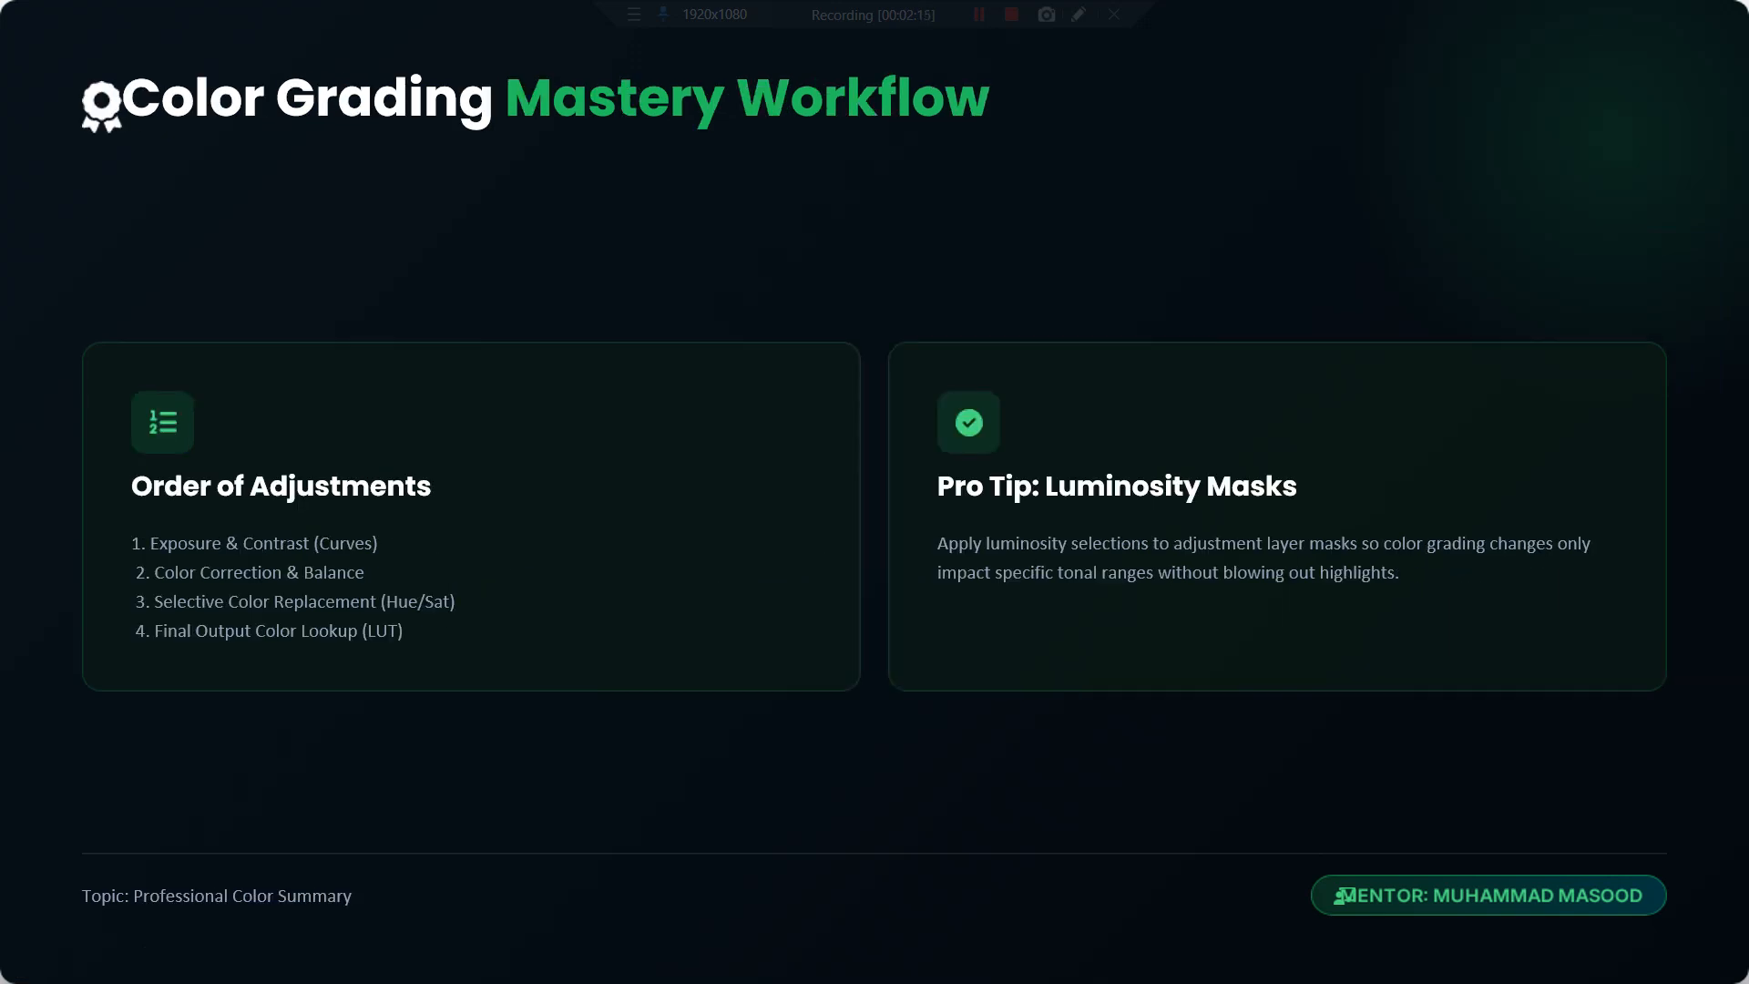
{"action": "key", "text": "Right"}
{"action": "key", "text": "Right"}
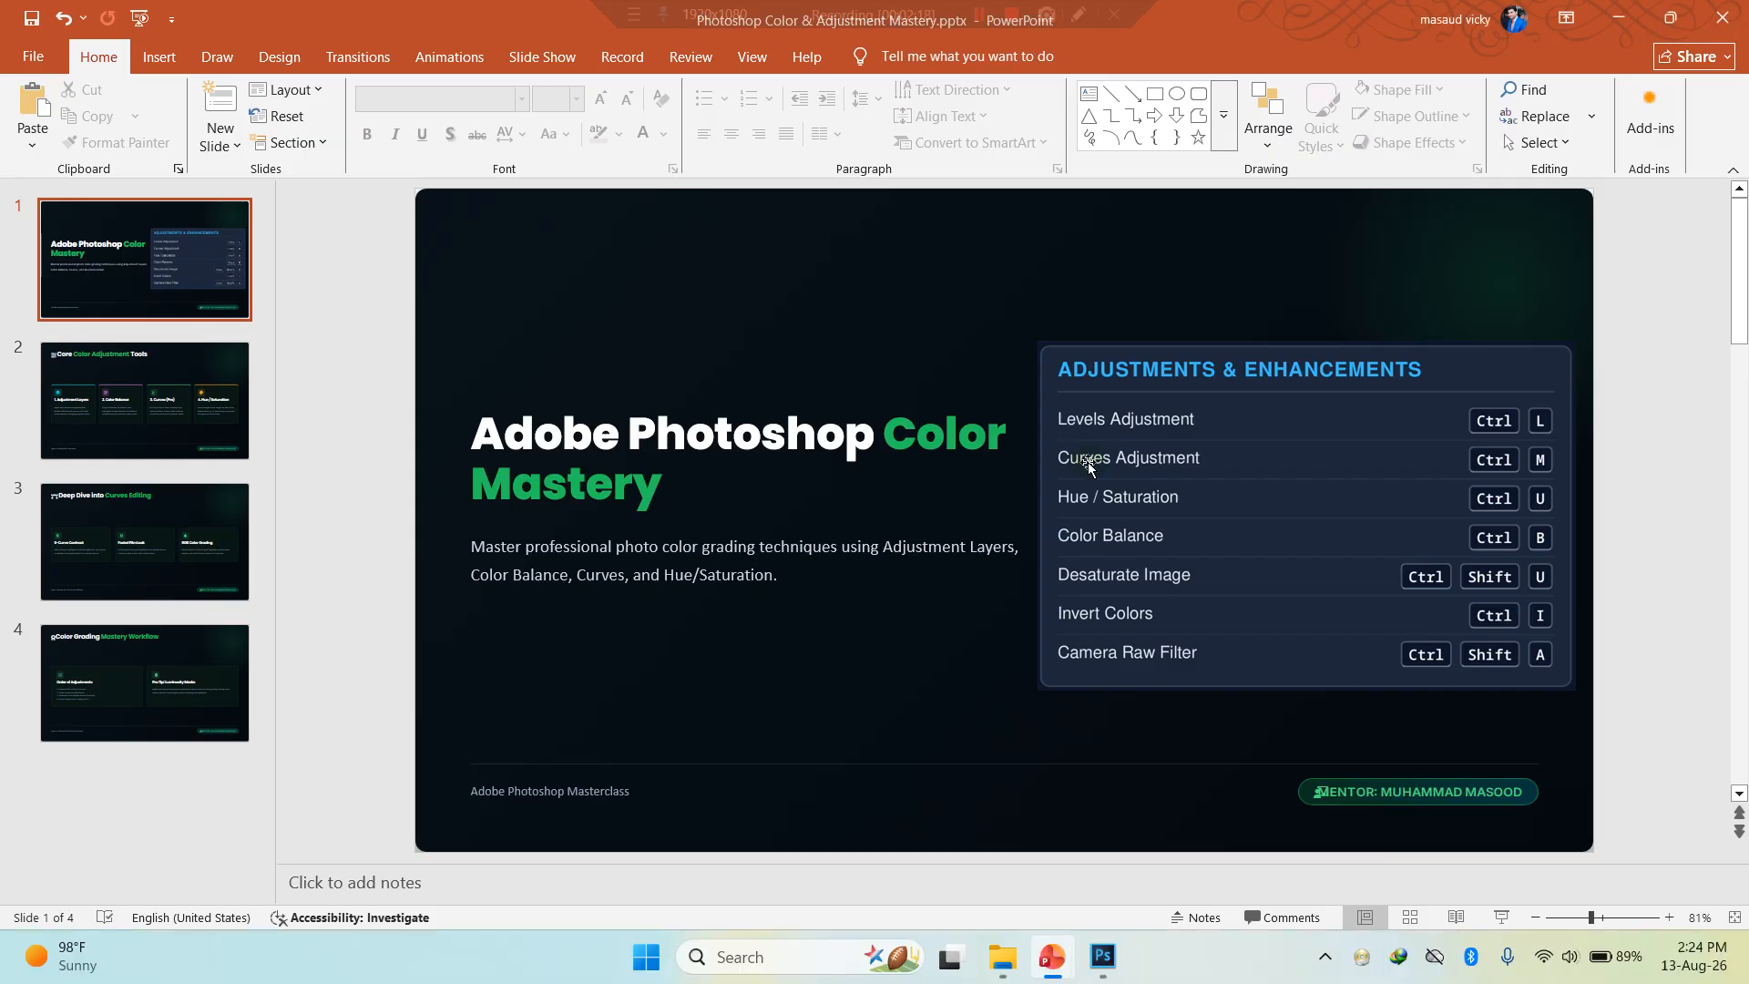
{"action": "left_click", "coordinate": [1618, 17]}
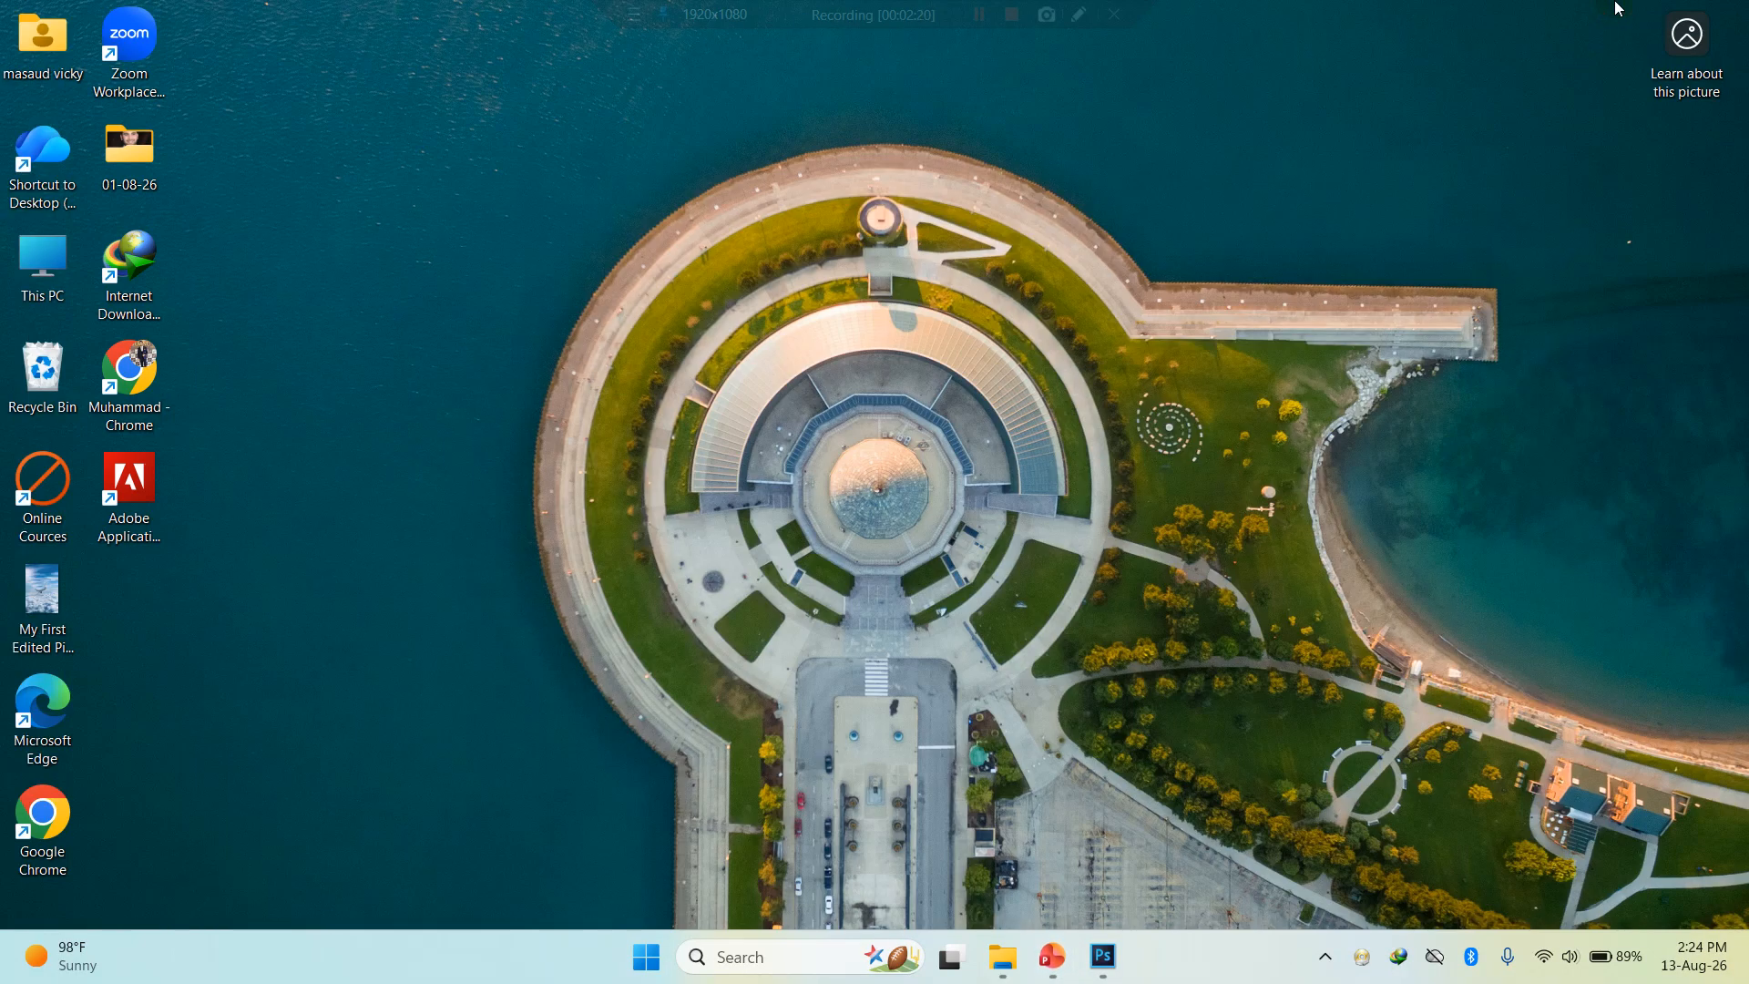
- Open row-pencils-bright-lgbt-flag.jpg, top-view-colorful-paper-sheets.jpg and view-felt-fabric-rainbow-pieces.jpg from the Practice Images folder in Photoshop
{"action": "left_click", "coordinate": [1103, 956]}
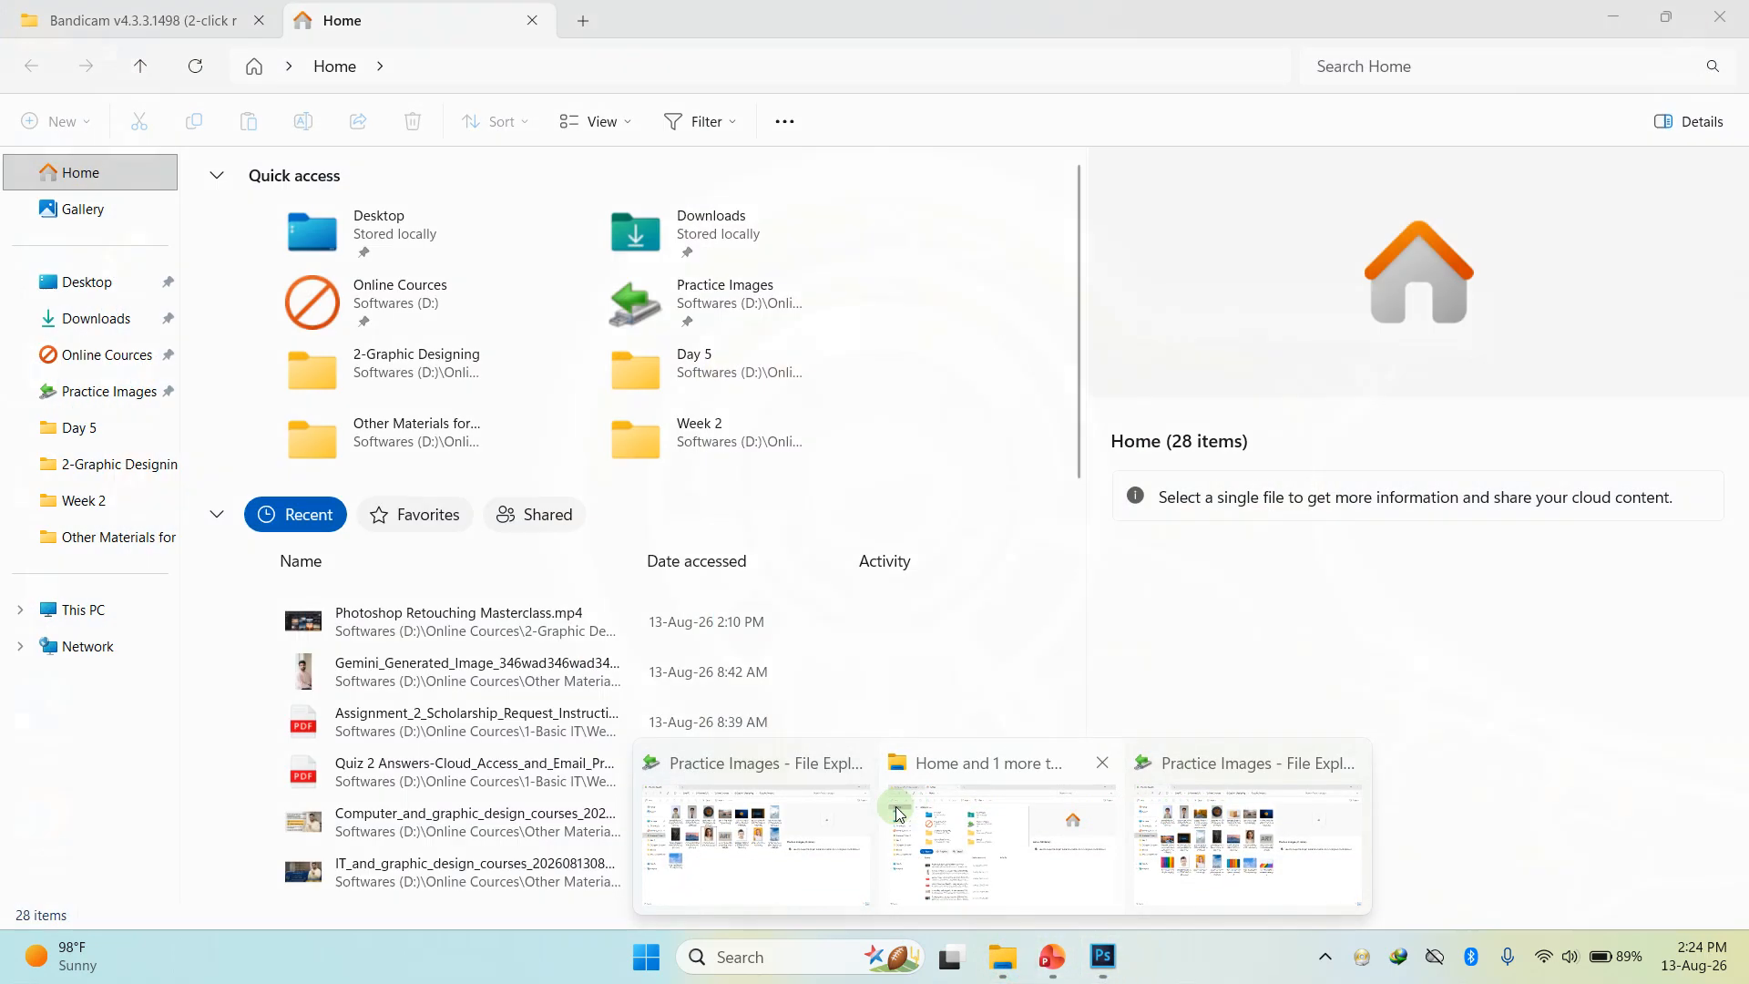
{"action": "left_click", "coordinate": [798, 831]}
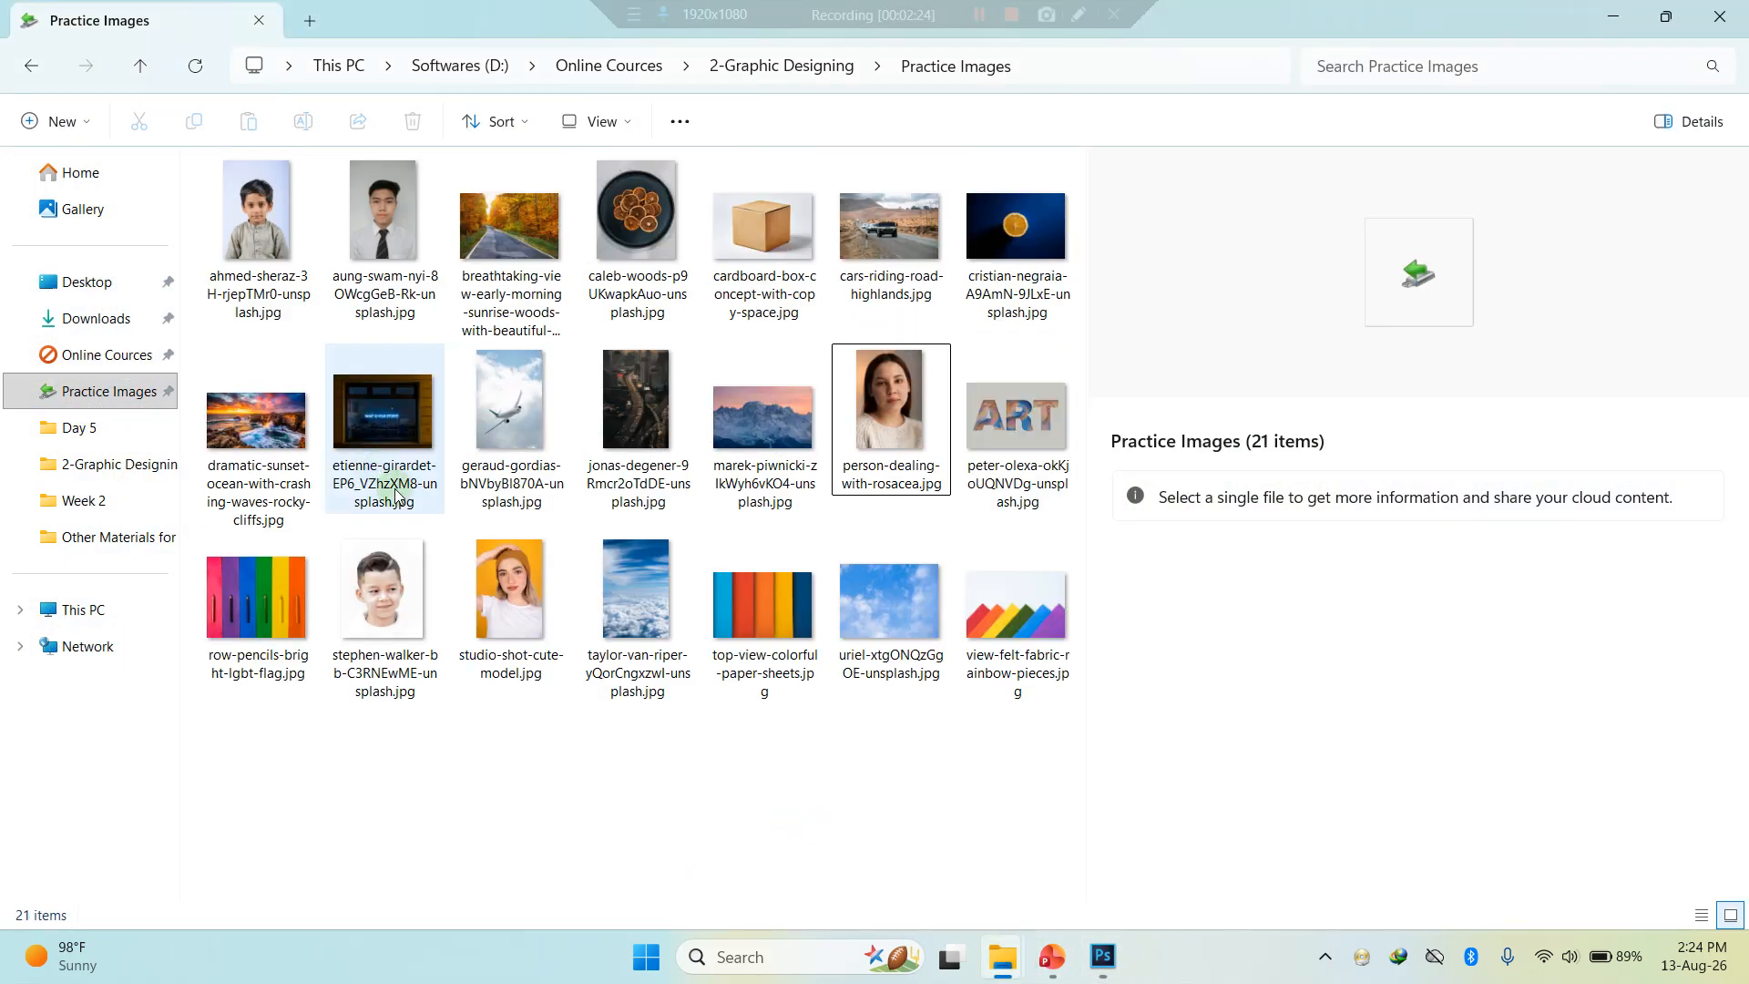
{"action": "left_click", "coordinate": [270, 620]}
{"action": "left_click", "coordinate": [771, 616], "text": "ctrl"}
{"action": "left_click", "coordinate": [1015, 615], "text": "ctrl"}
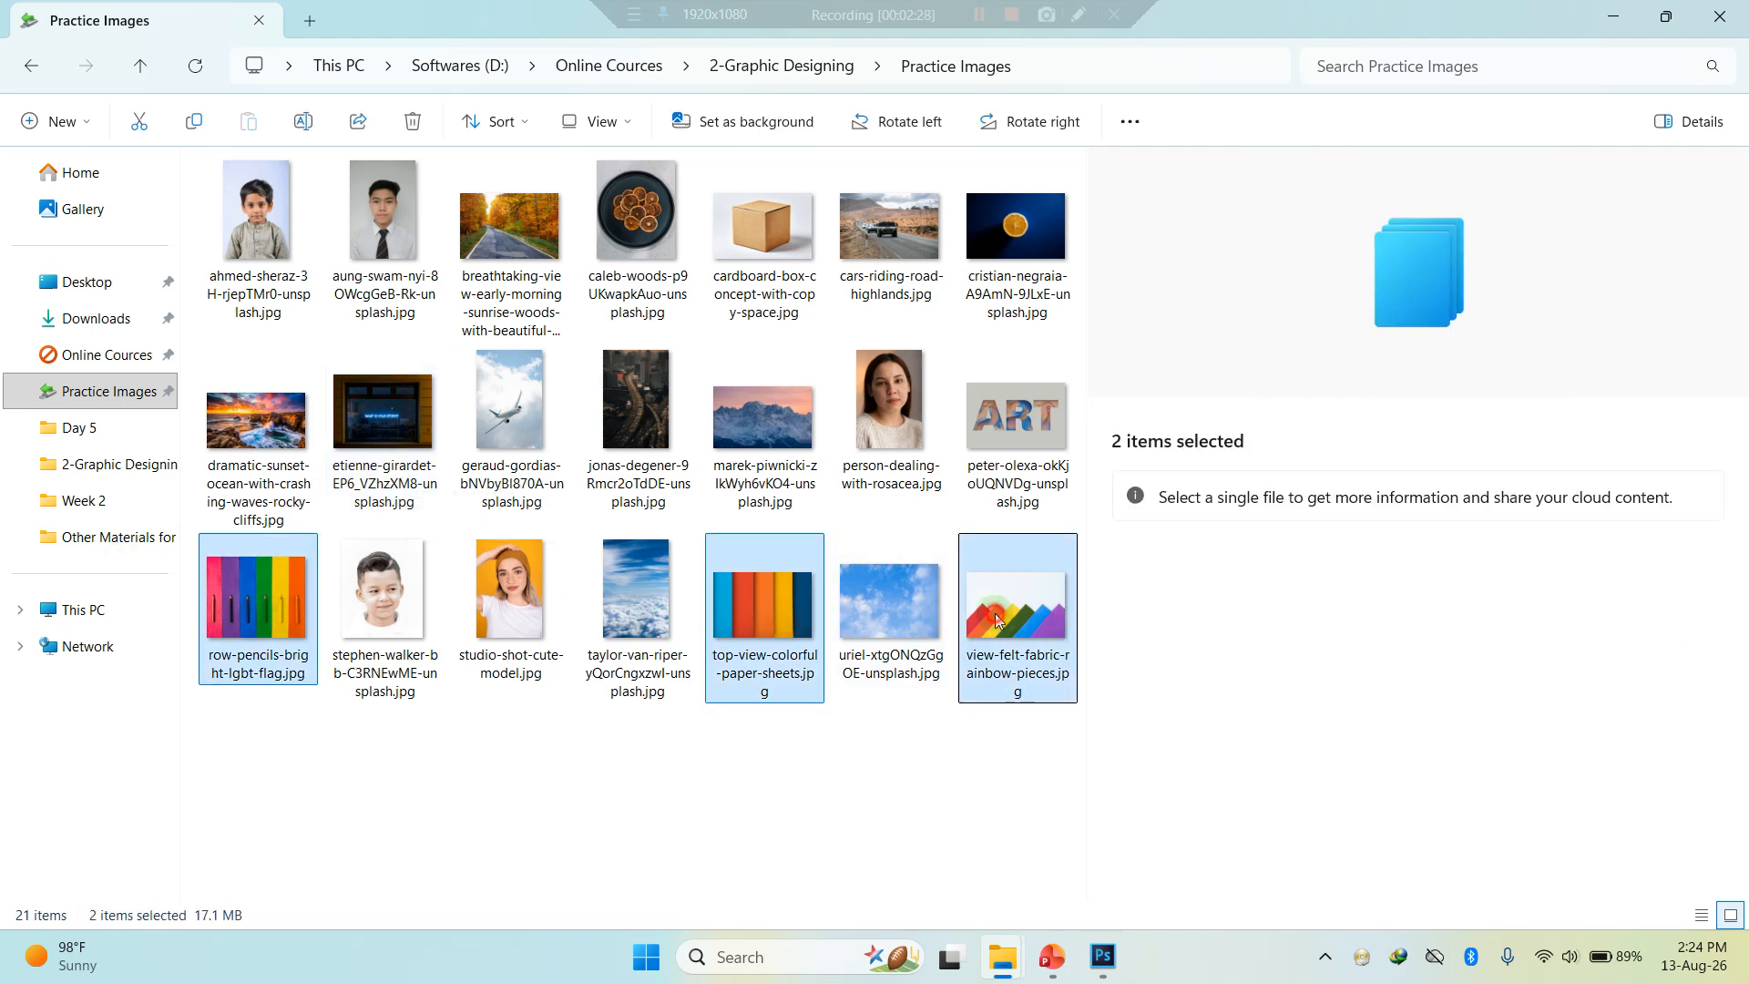
{"action": "left_click_drag", "start_coordinate": [758, 603], "coordinate": [806, 468]}
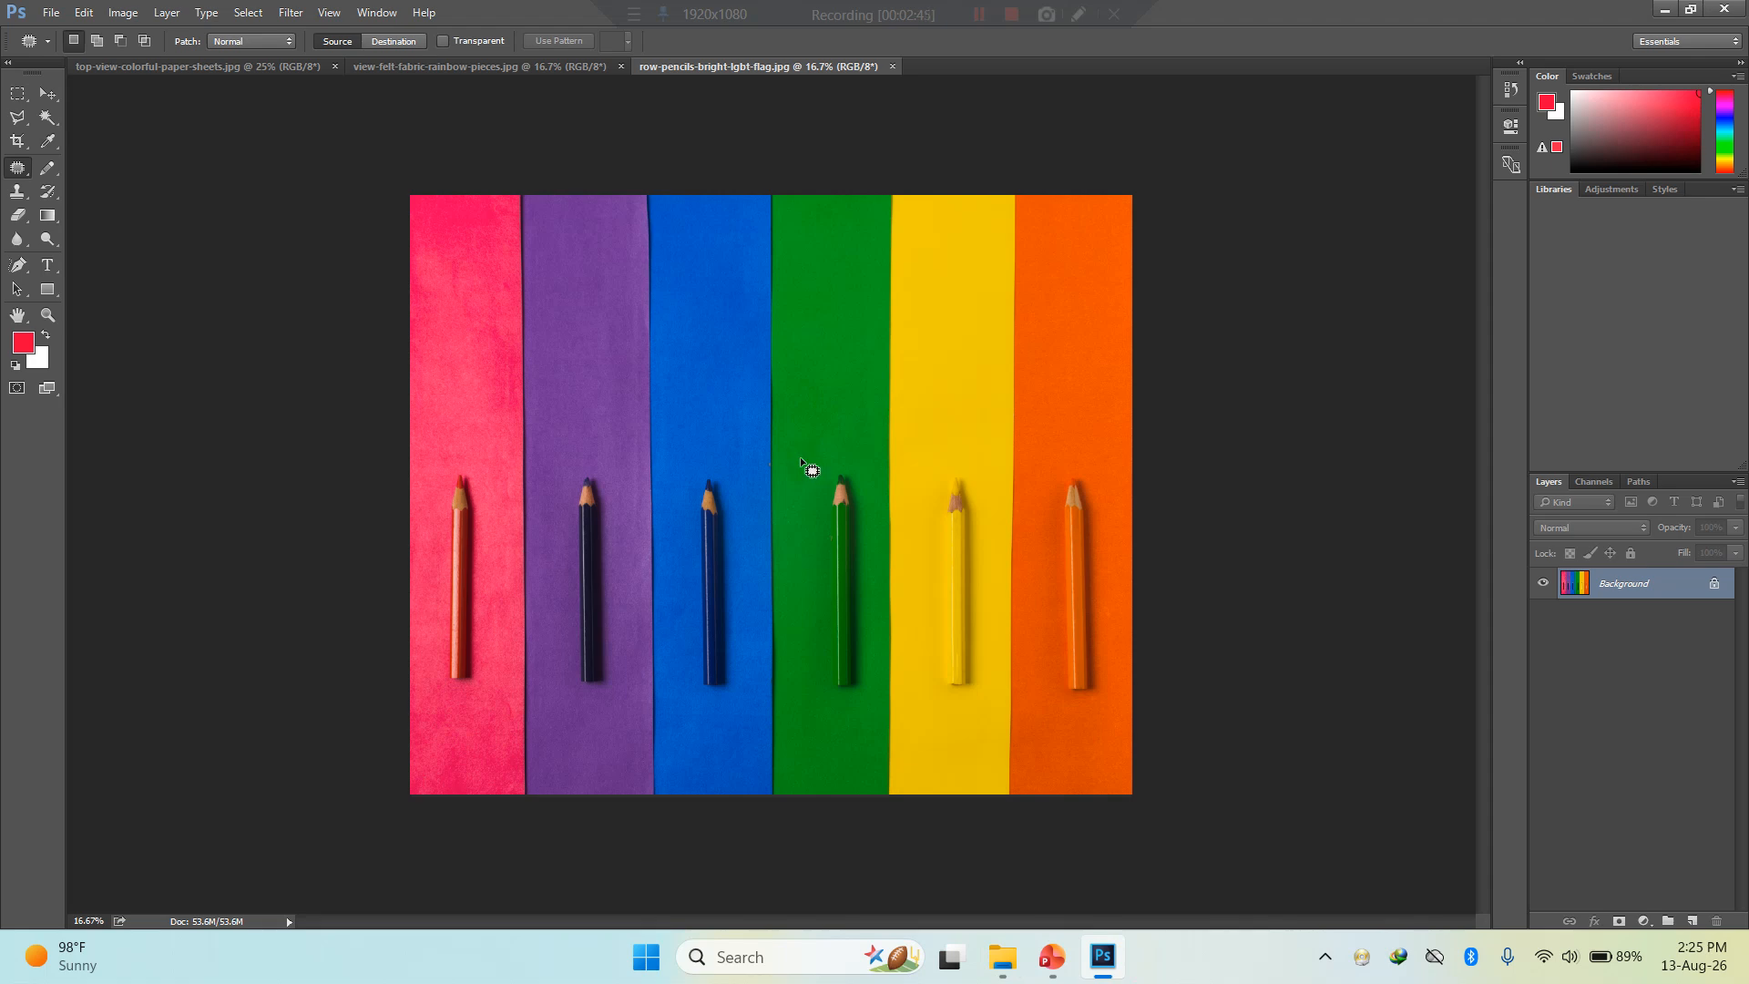
{"action": "scroll", "coordinate": [735, 461], "scroll_direction": "up", "scroll_amount": 2}
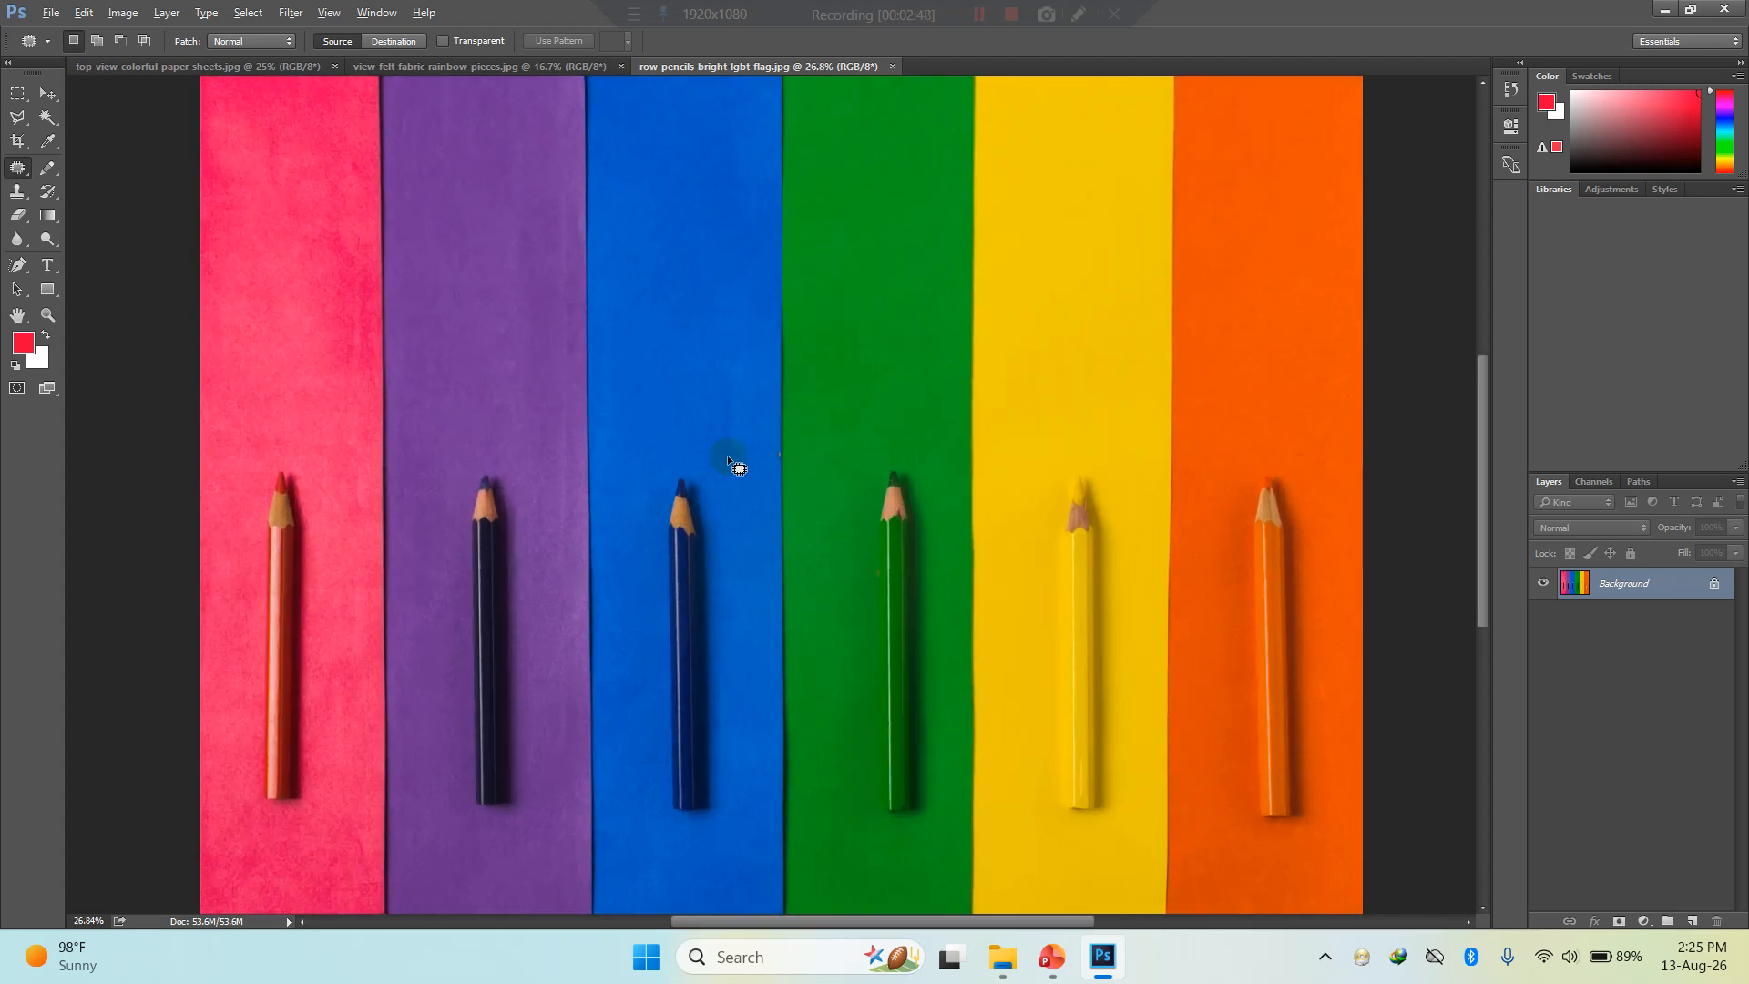
{"action": "scroll", "coordinate": [727, 455], "scroll_direction": "up", "scroll_amount": 1}
{"action": "scroll", "coordinate": [727, 455], "scroll_direction": "down", "scroll_amount": 1}
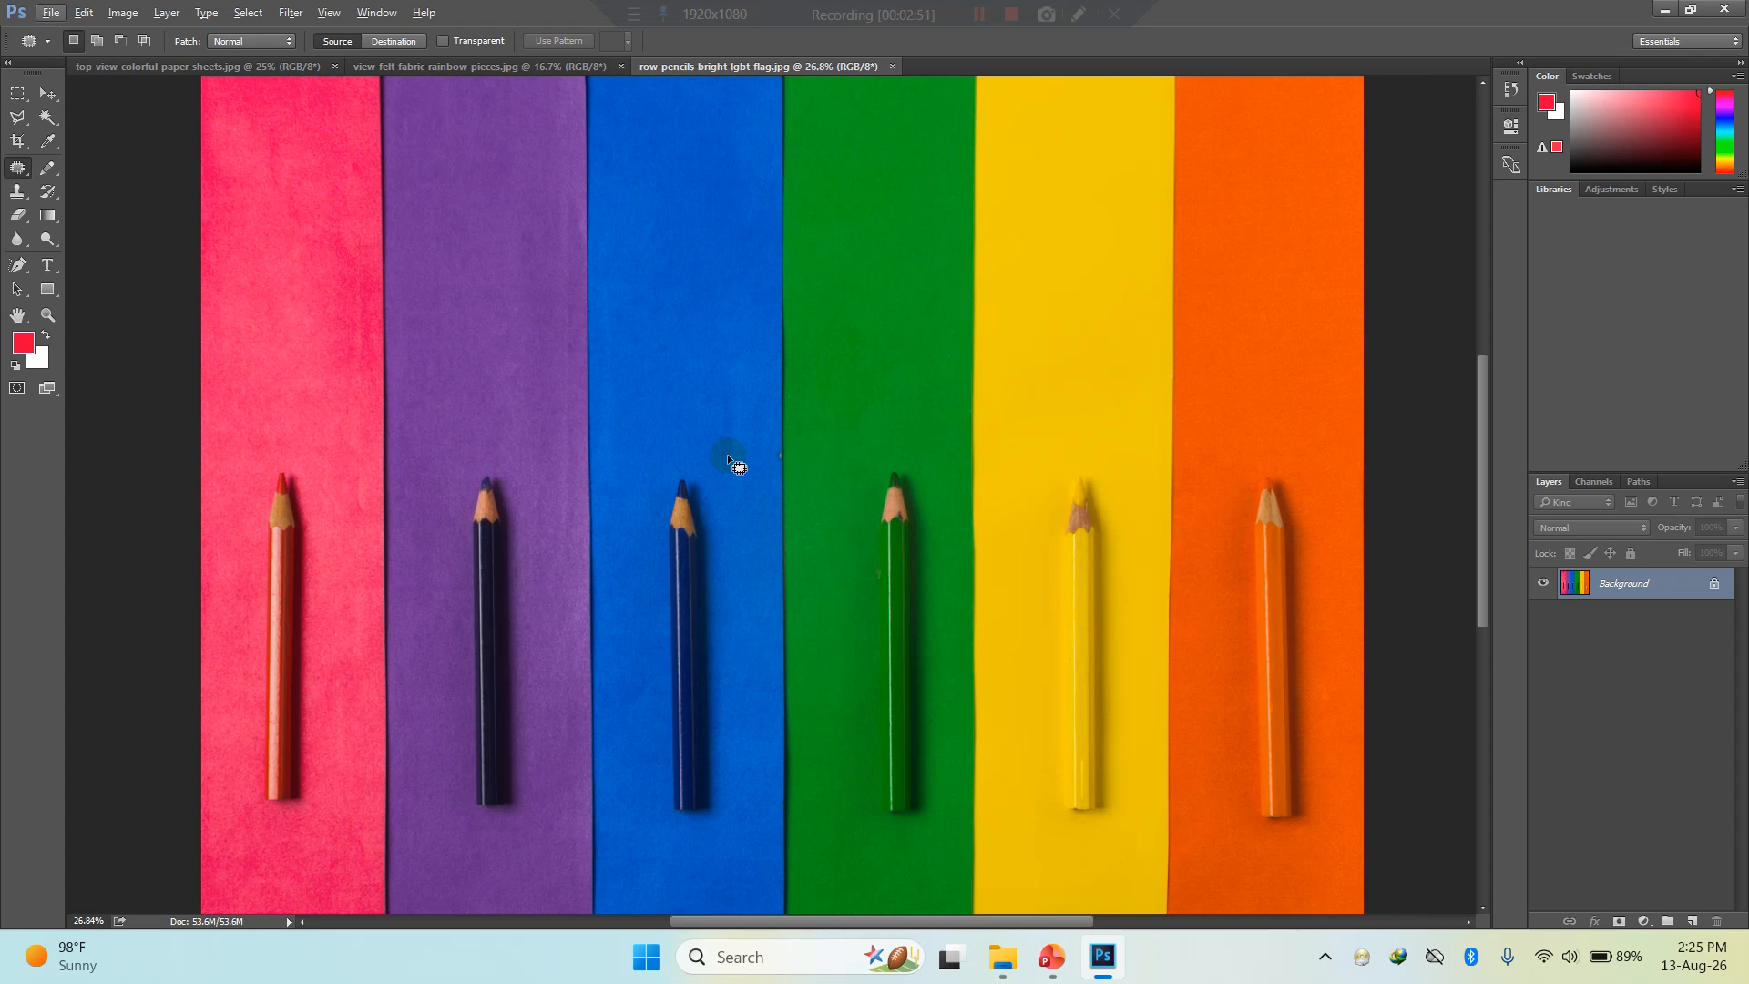
{"action": "left_click", "coordinate": [1002, 957]}
{"action": "left_click", "coordinate": [844, 388]}
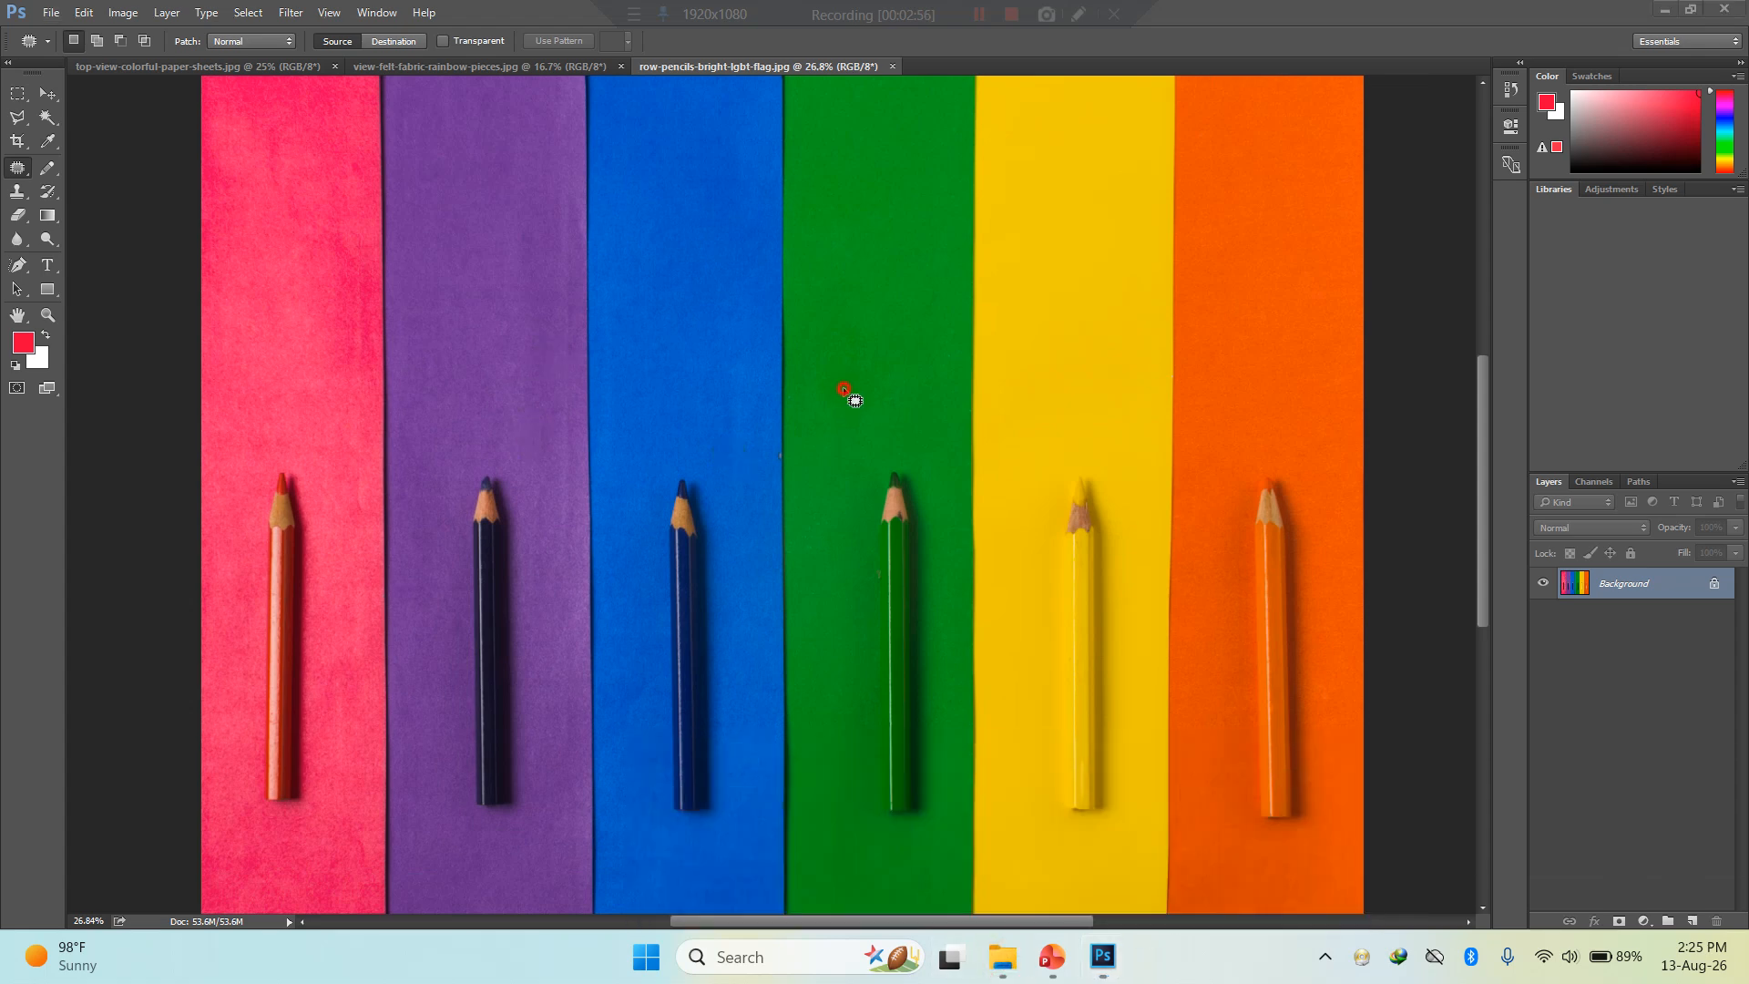
- Open cardboard-box-concept-with-copy-space.jpg from the Practice Images folder and close it again
{"action": "left_click", "coordinate": [50, 17]}
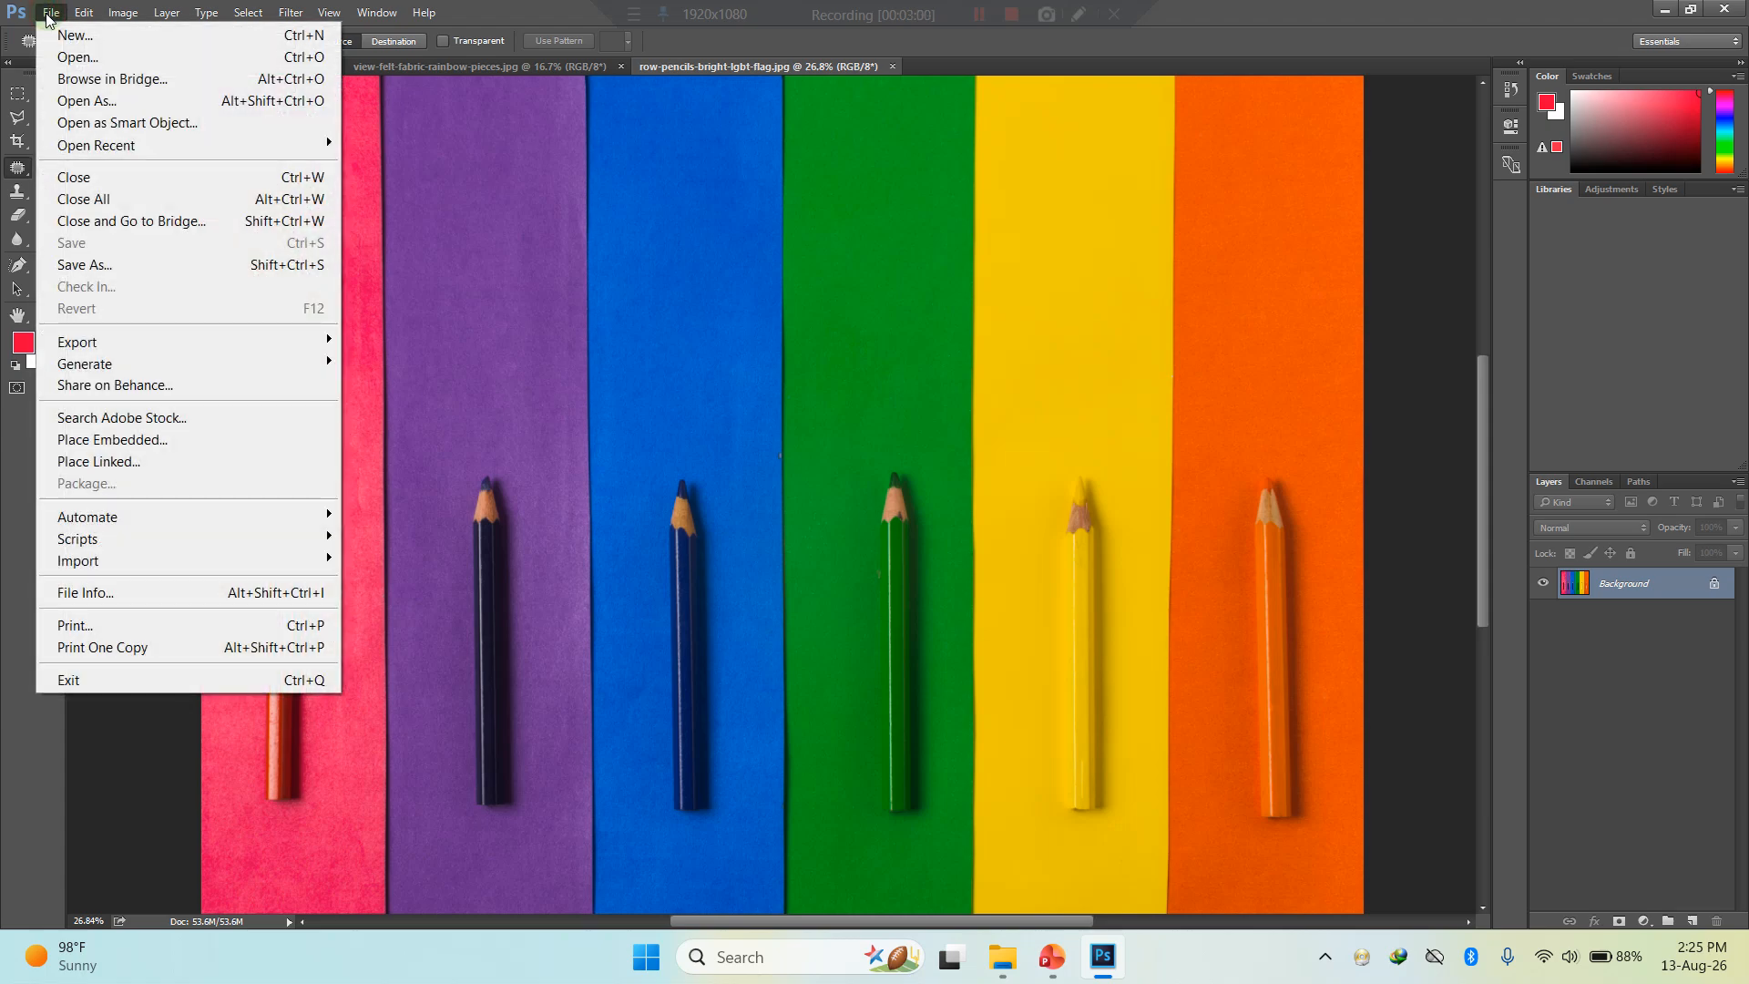
{"action": "left_click", "coordinate": [75, 56]}
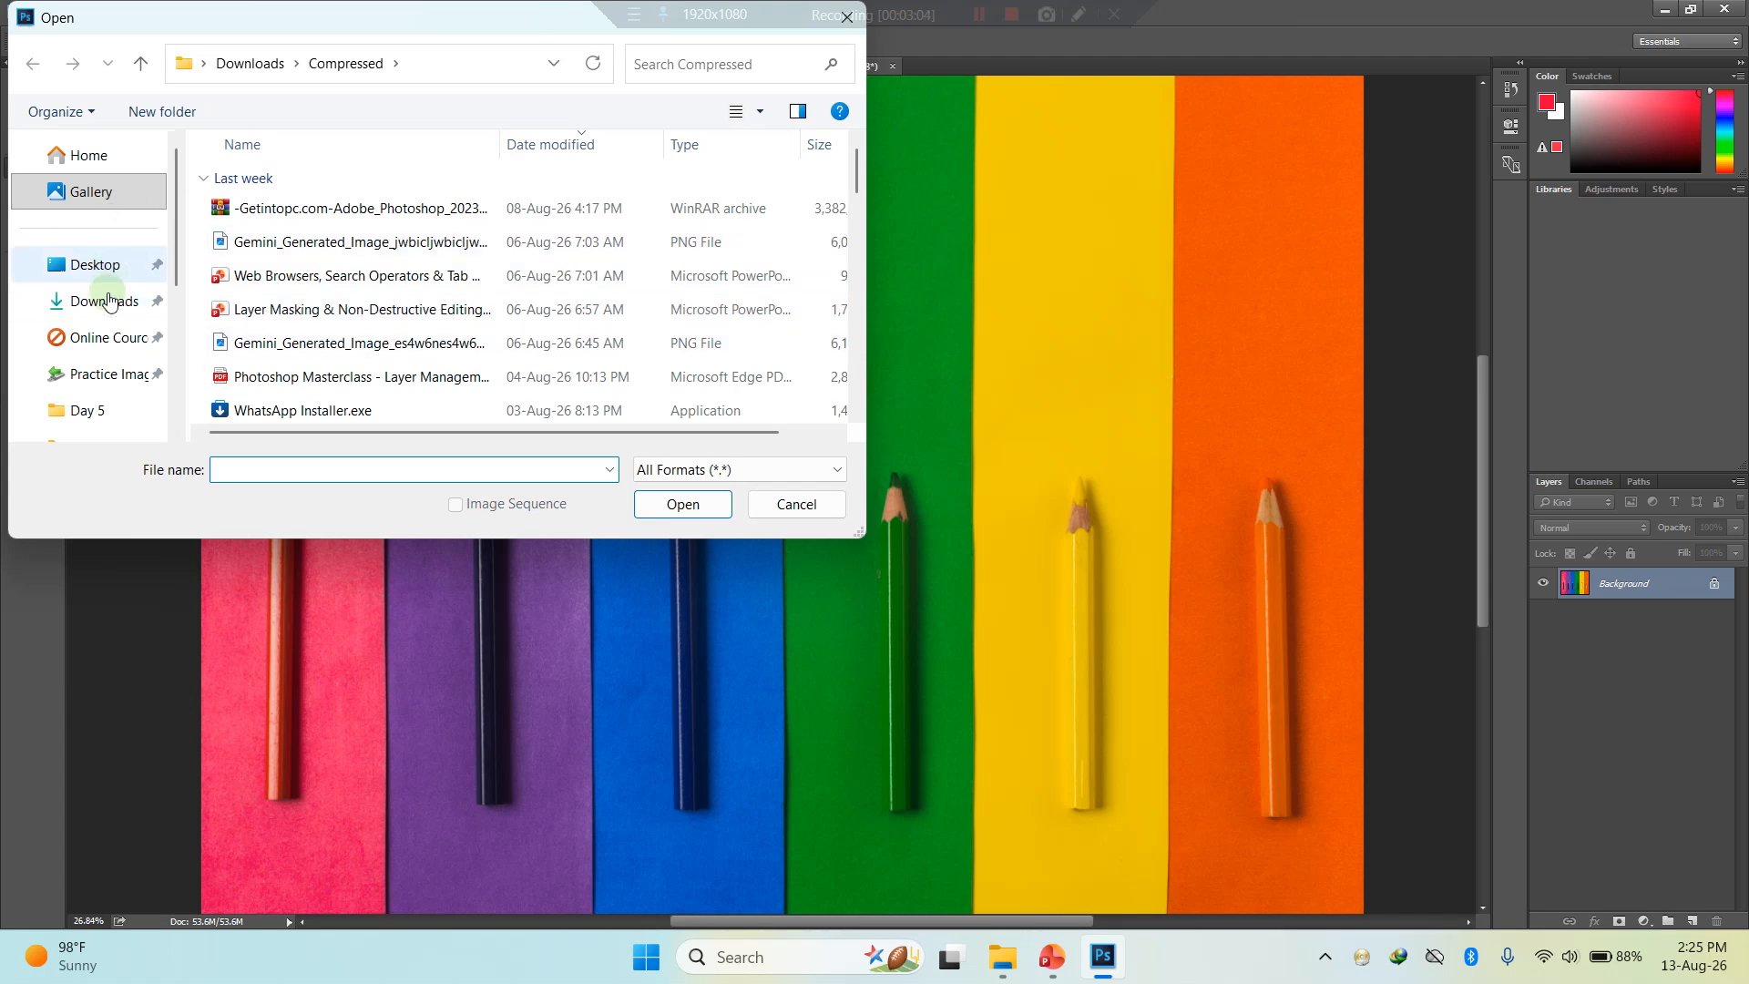
{"action": "left_click", "coordinate": [91, 371]}
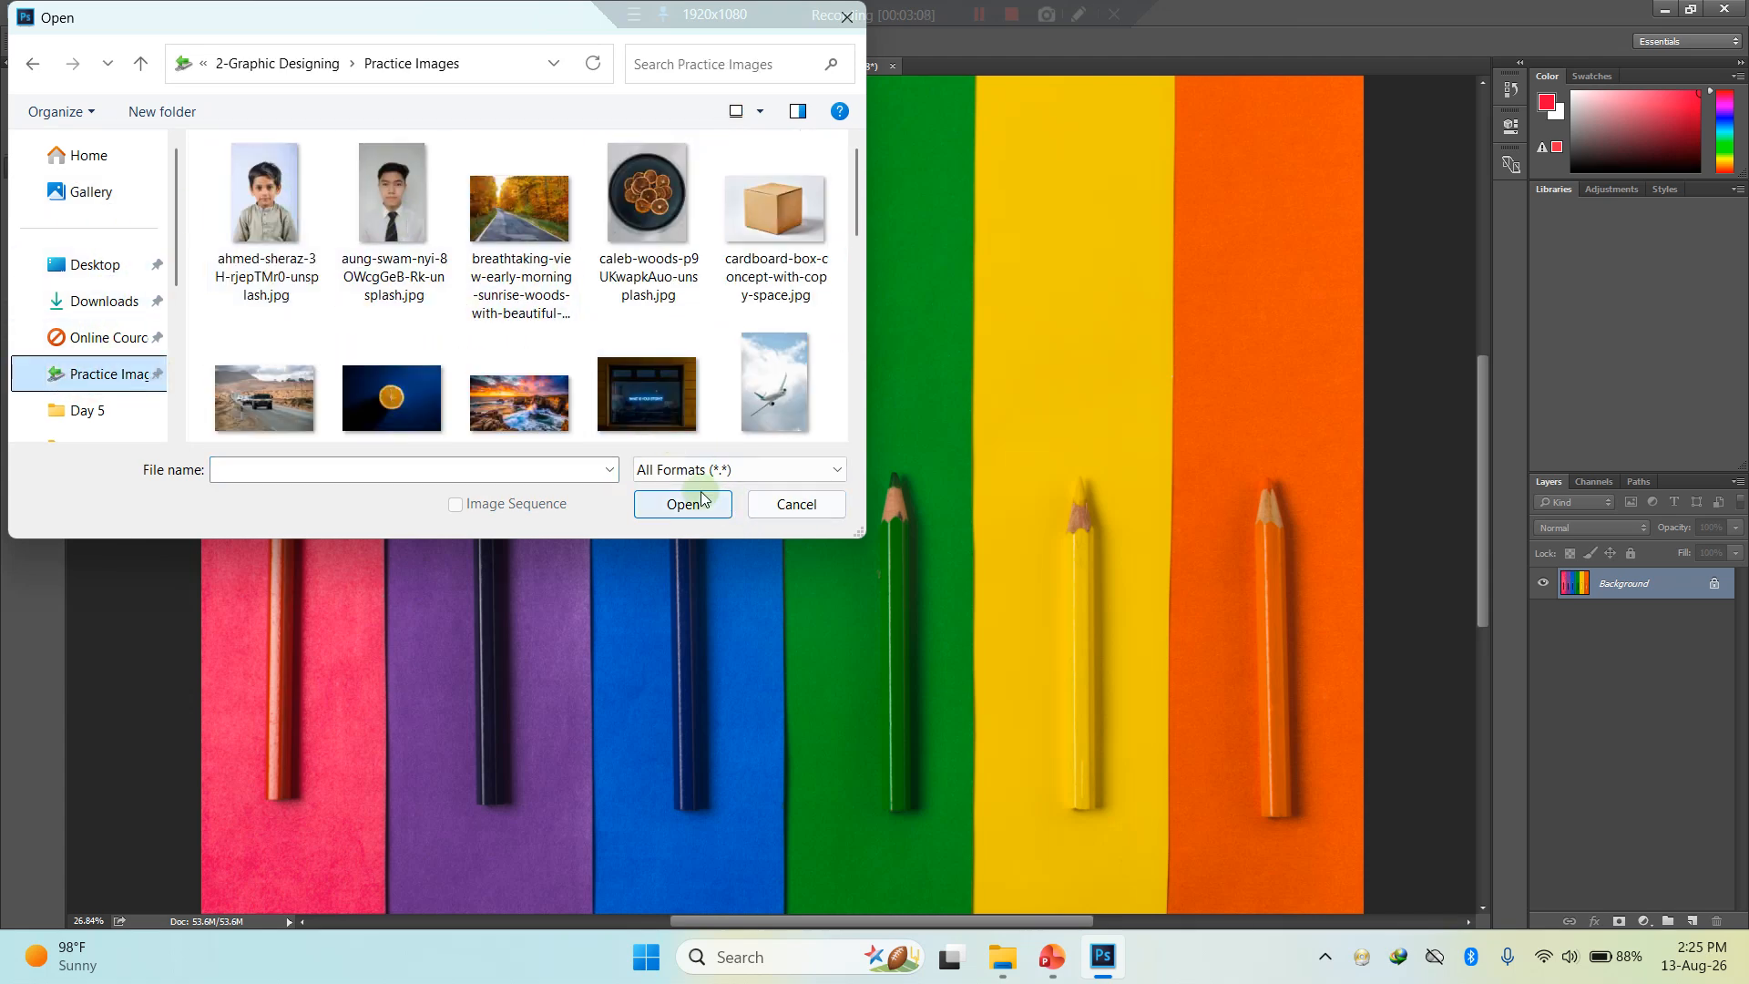
{"action": "left_click", "coordinate": [812, 181]}
{"action": "left_click", "coordinate": [697, 511]}
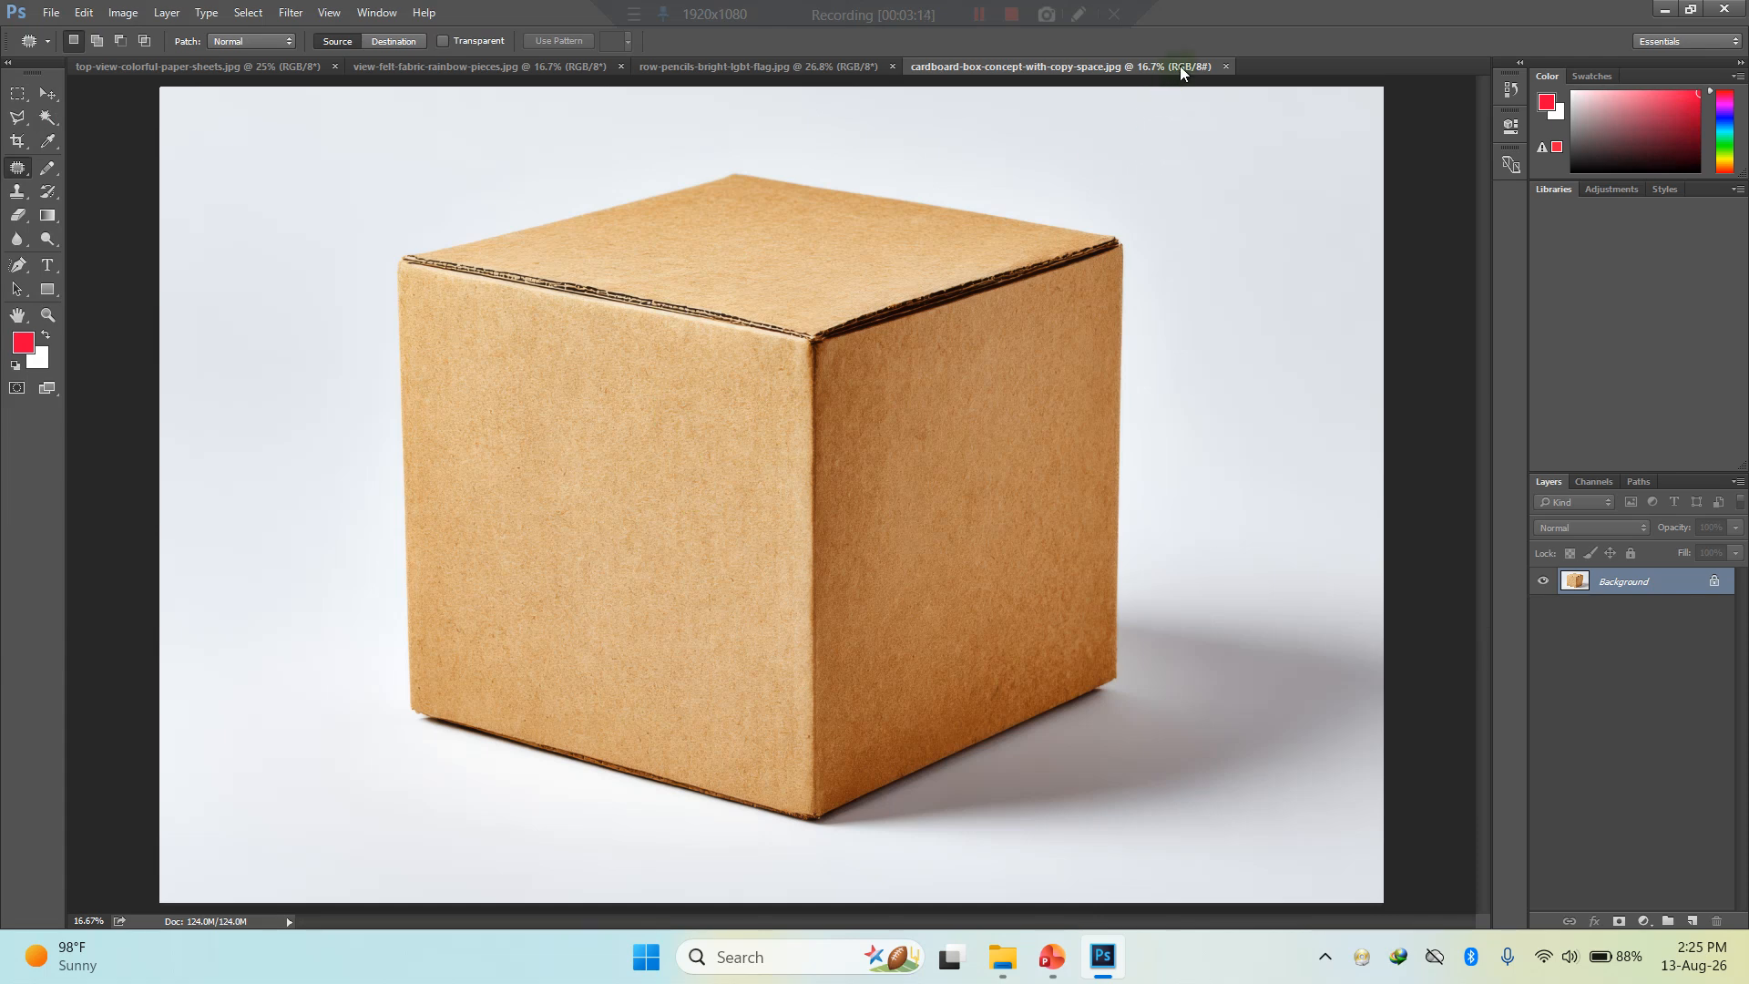
{"action": "left_click", "coordinate": [1225, 68]}
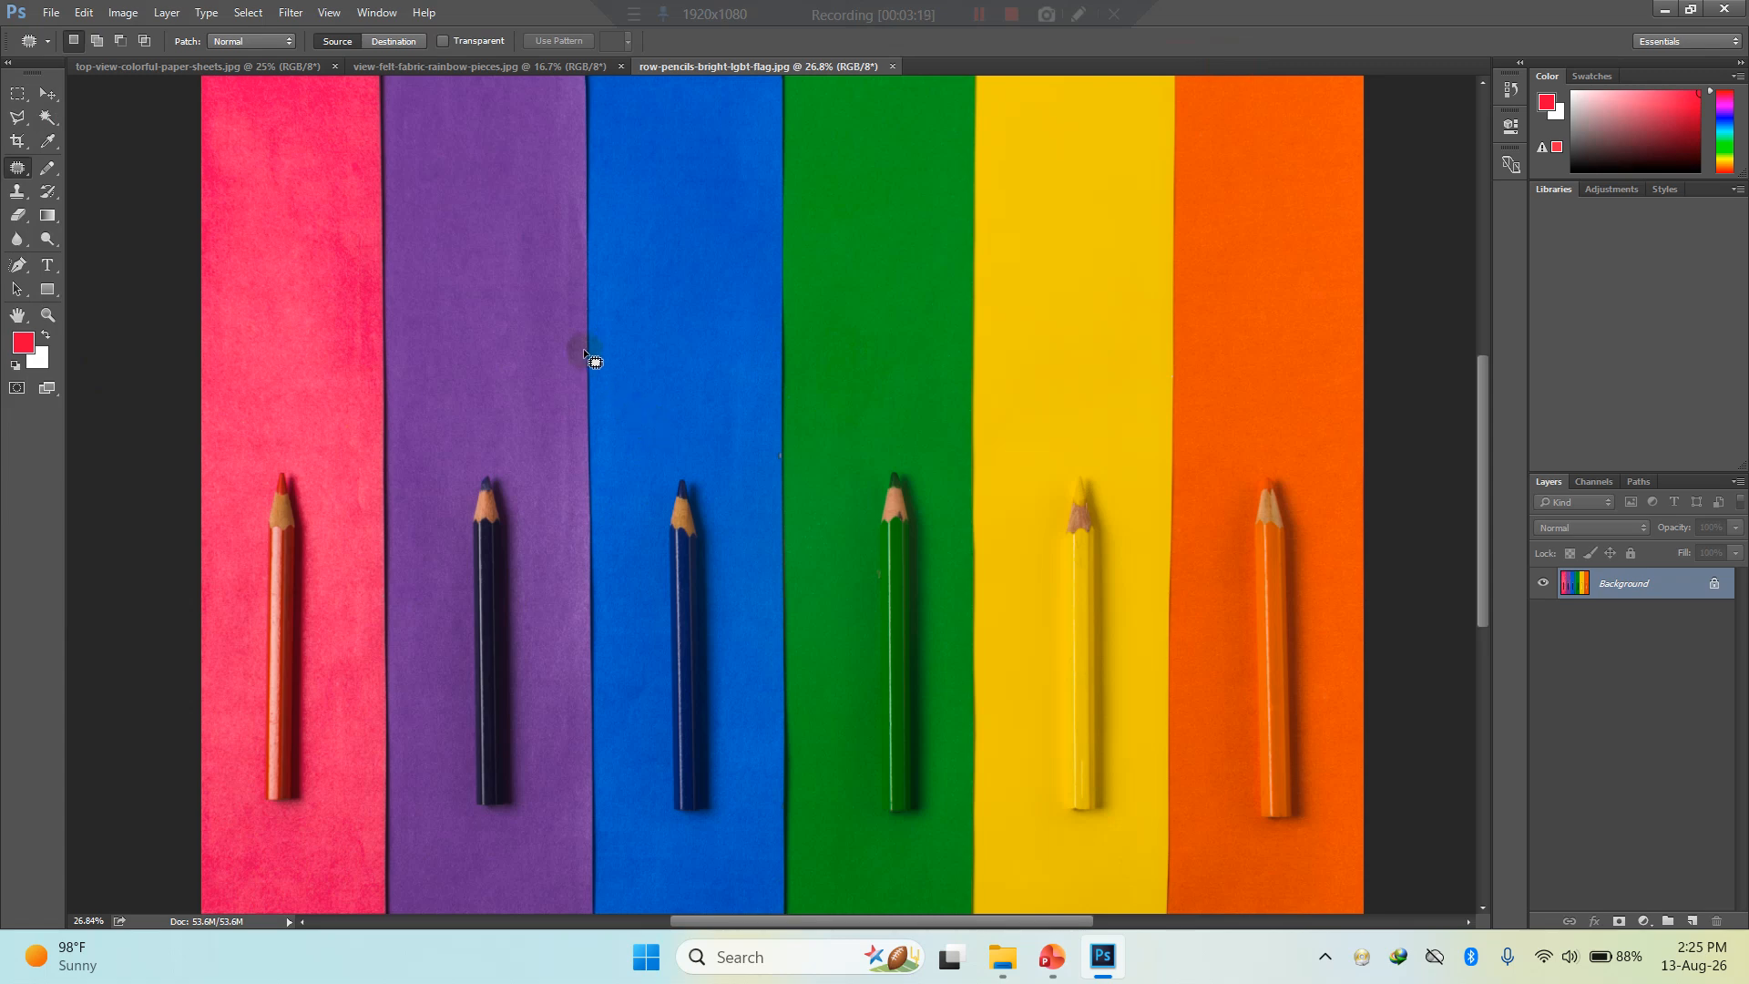
- Unlock the Background layer of the row-pencils image to make it an editable layer
{"action": "scroll", "coordinate": [598, 457], "scroll_direction": "right", "scroll_amount": 2}
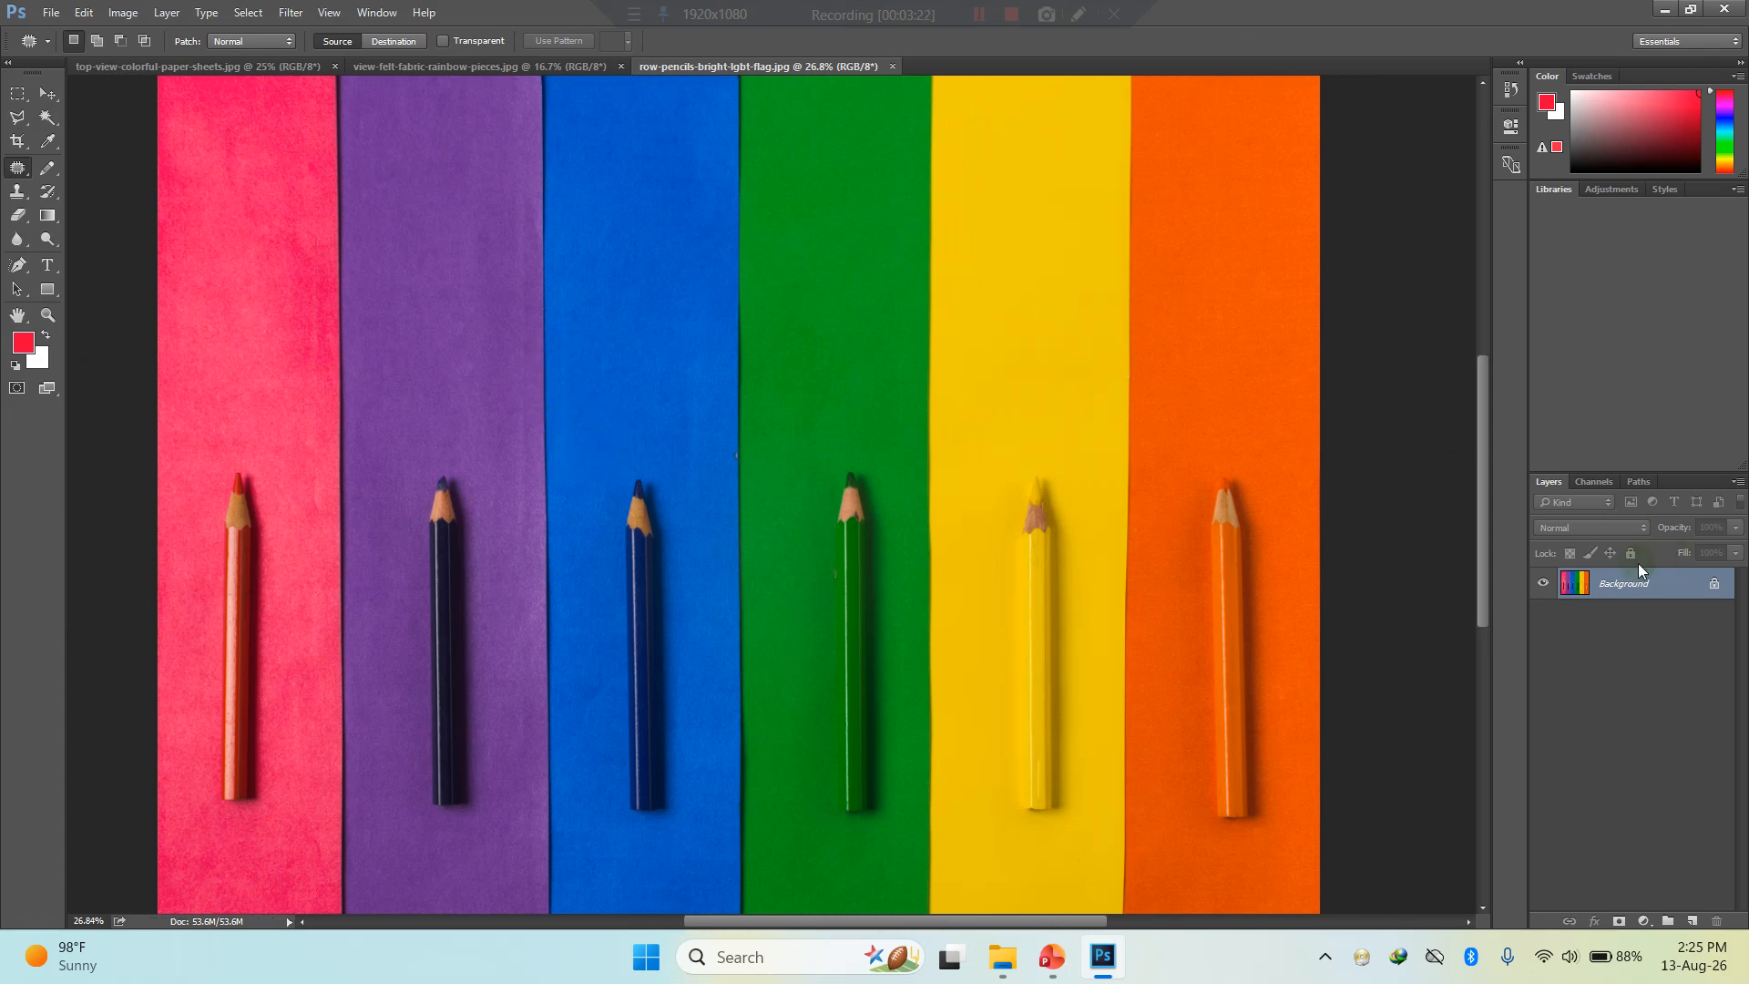
{"action": "left_click", "coordinate": [1714, 584]}
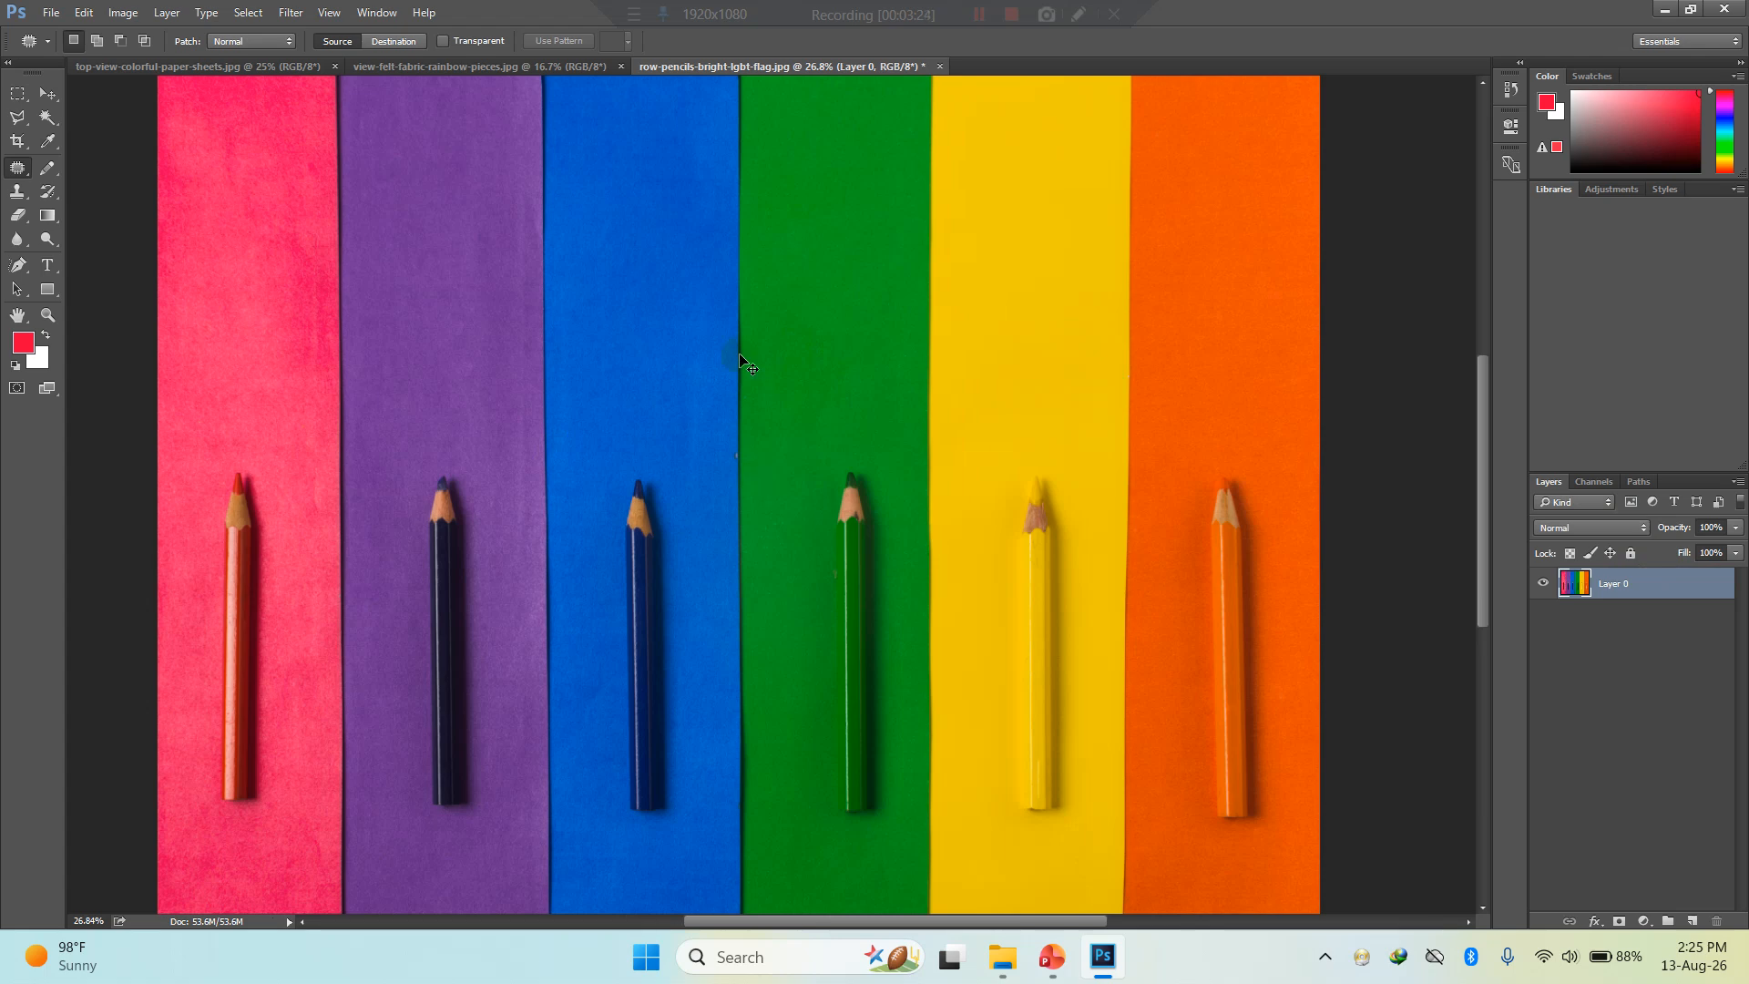
{"action": "scroll", "coordinate": [722, 446], "scroll_direction": "right", "scroll_amount": 1}
{"action": "scroll", "coordinate": [722, 447], "scroll_direction": "left", "scroll_amount": 5}
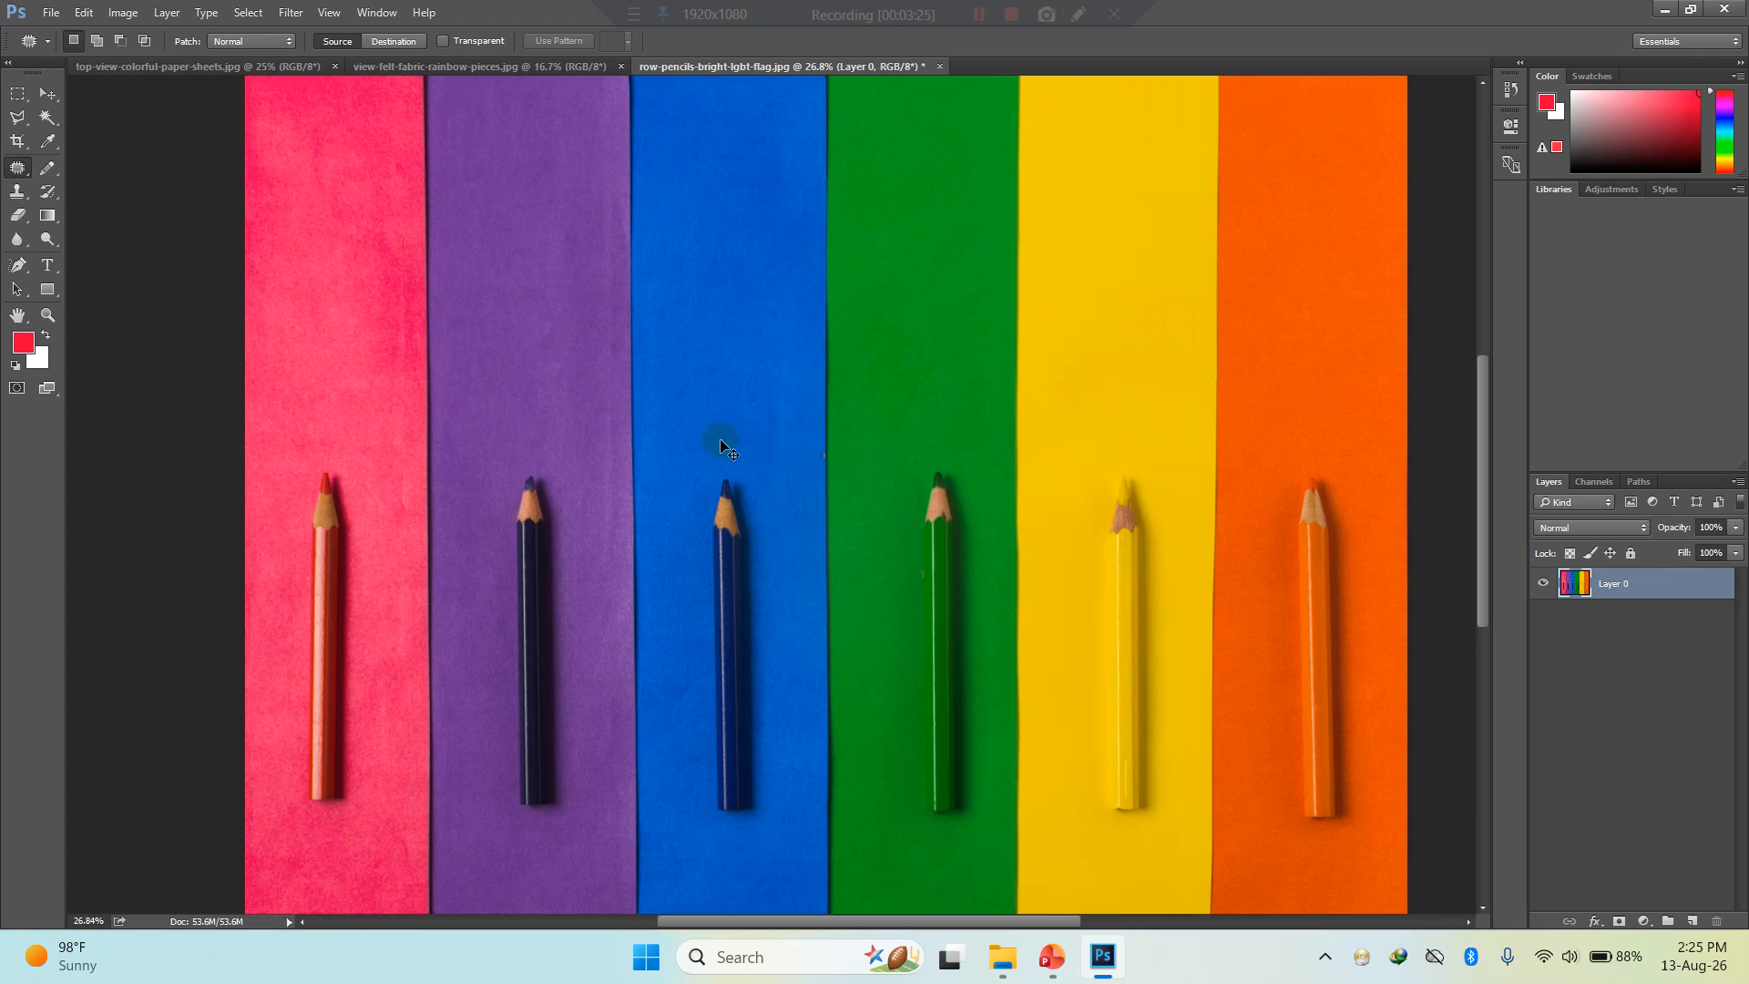
{"action": "scroll", "coordinate": [720, 446], "scroll_direction": "right", "scroll_amount": 2}
{"action": "scroll", "coordinate": [719, 447], "scroll_direction": "left", "scroll_amount": 1}
{"action": "scroll", "coordinate": [719, 447], "scroll_direction": "right", "scroll_amount": 2}
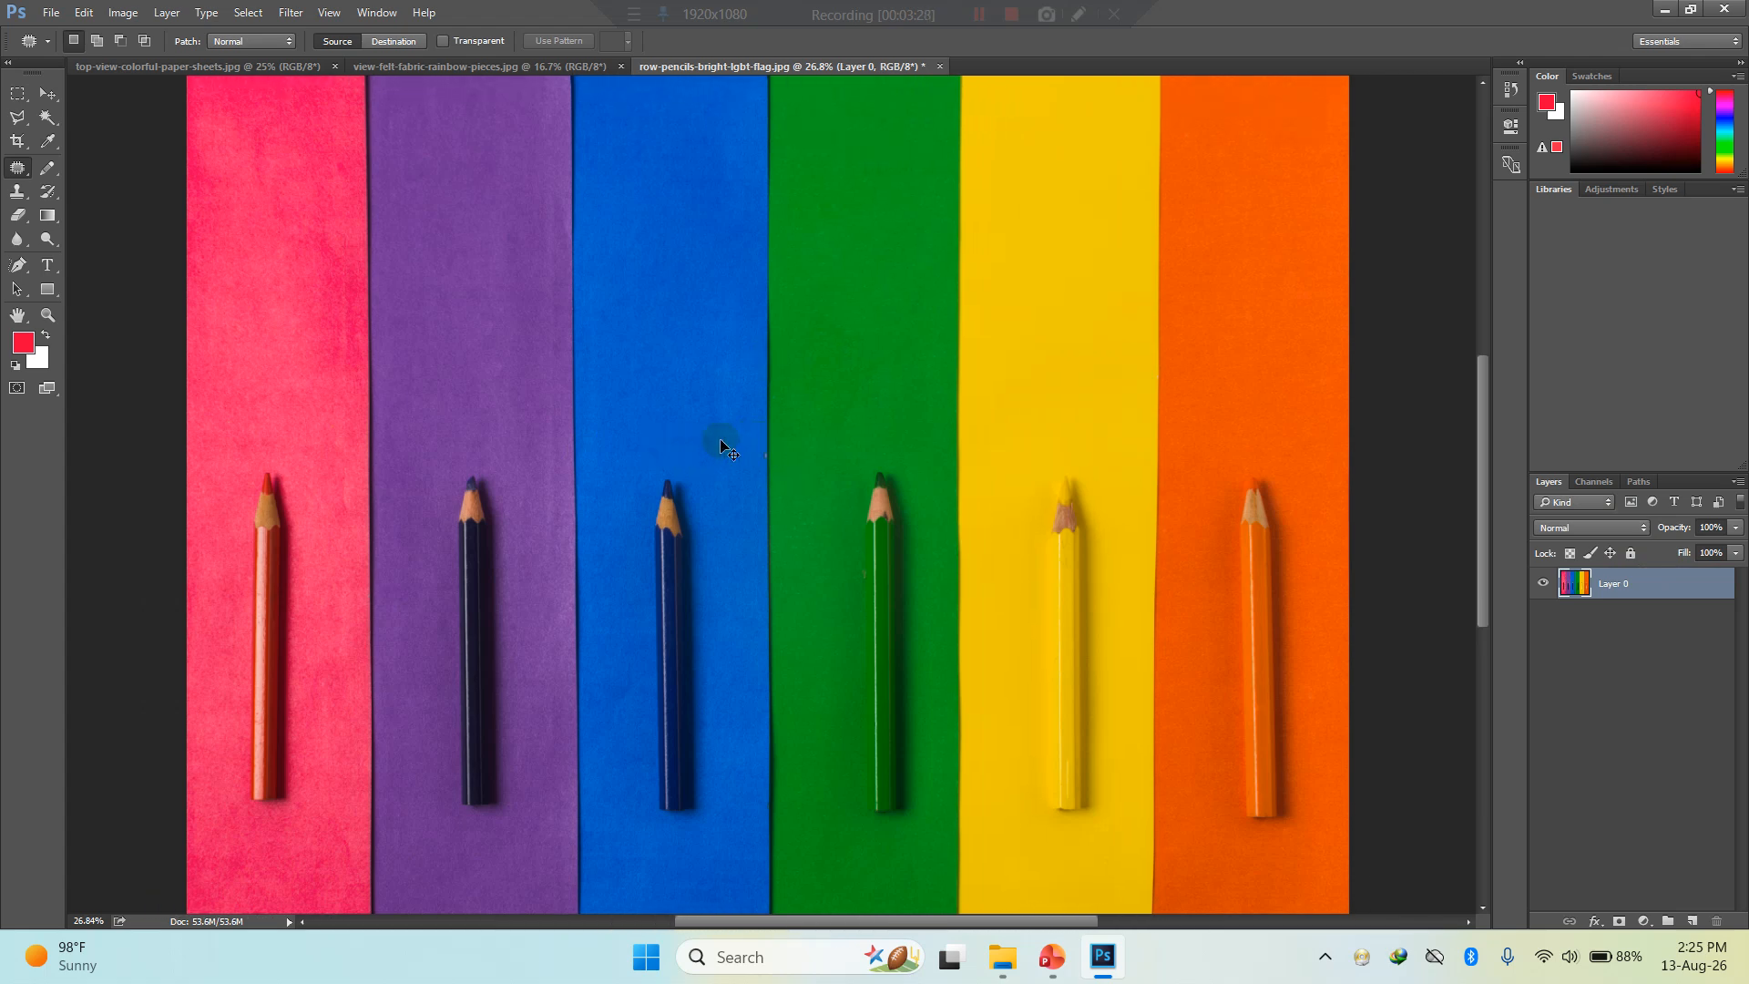
- Check the list of adjustment shortcuts on the first PowerPoint slide and return to Photoshop
{"action": "left_click", "coordinate": [1023, 789]}
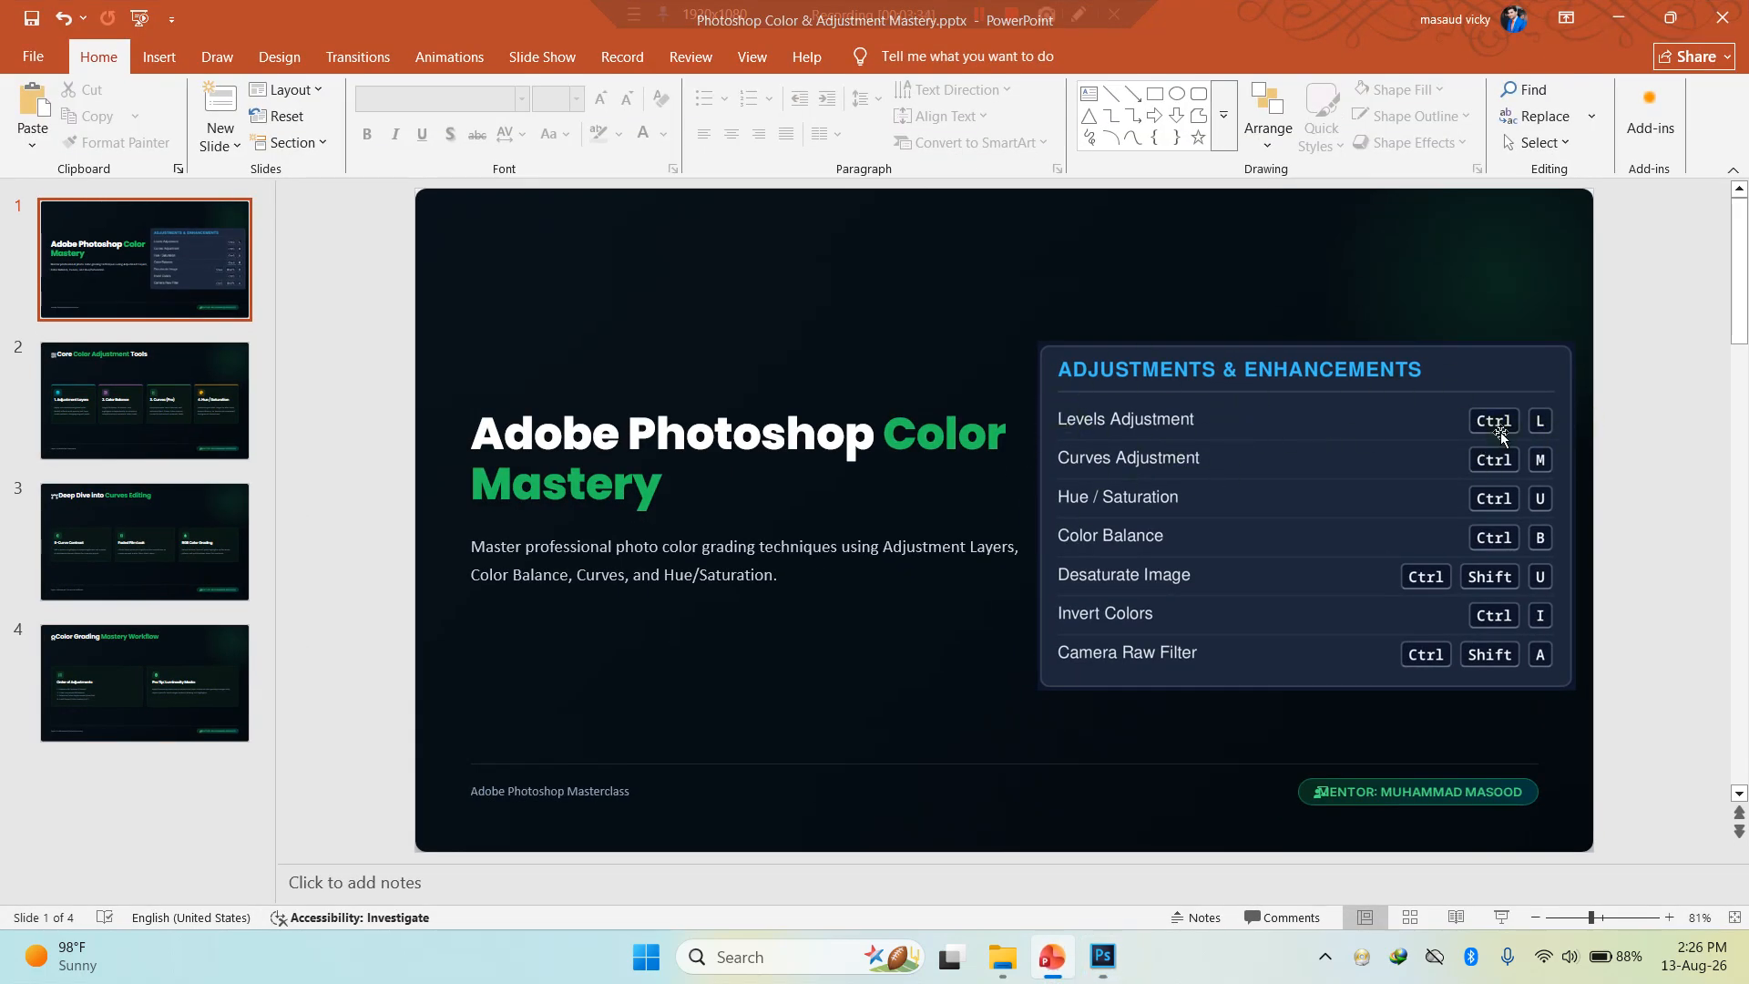
{"action": "left_click", "coordinate": [1618, 18]}
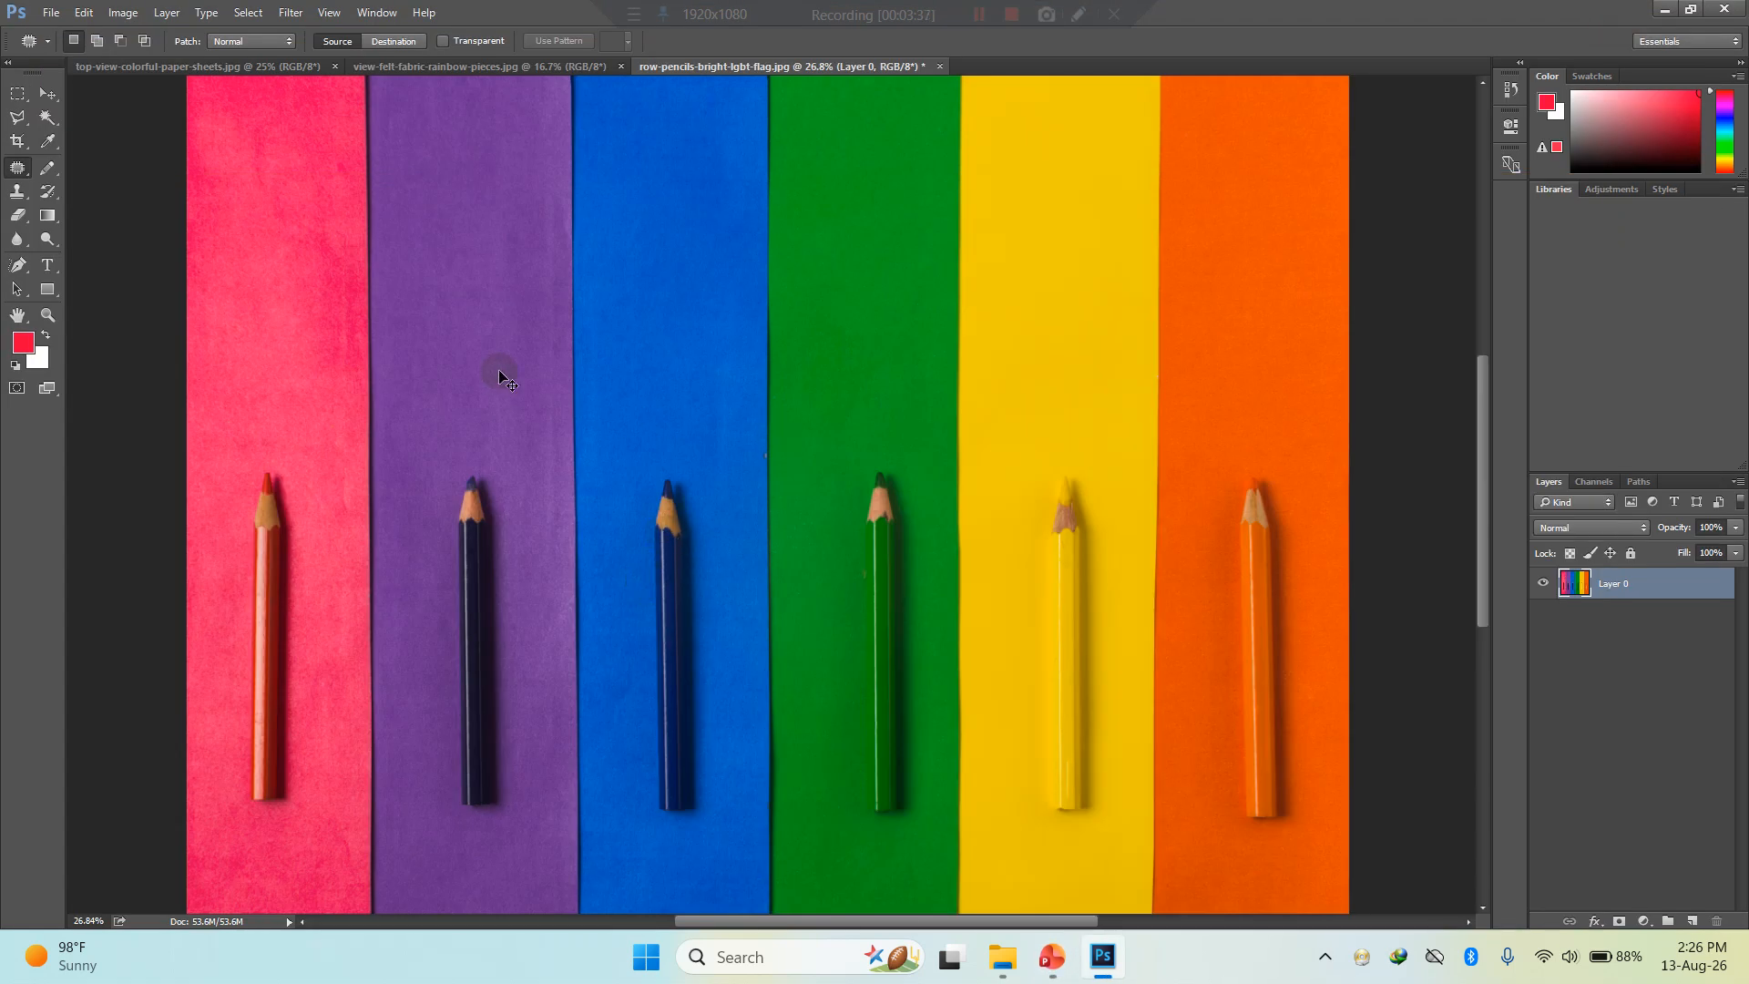
- Try the Levels adjustment's black and white output points on the whole pencils image and cancel it
{"action": "key", "text": "ctrl+l"}
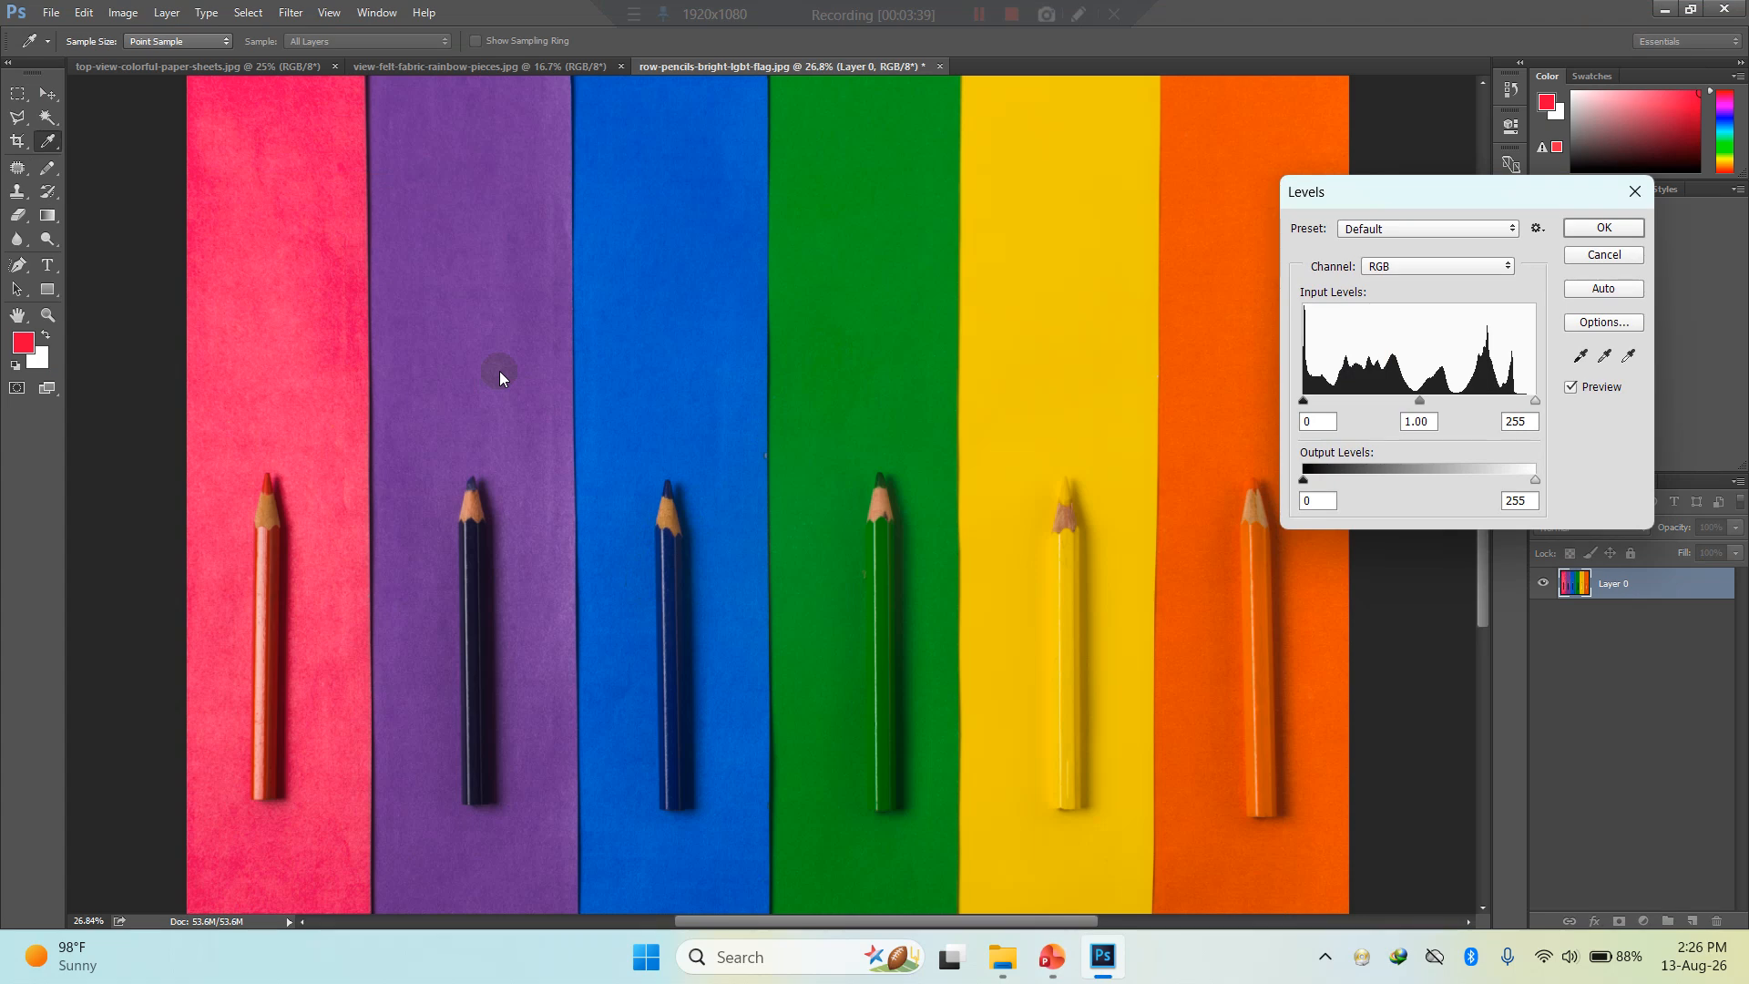
{"action": "left_click_drag", "start_coordinate": [1416, 199], "coordinate": [1123, 123]}
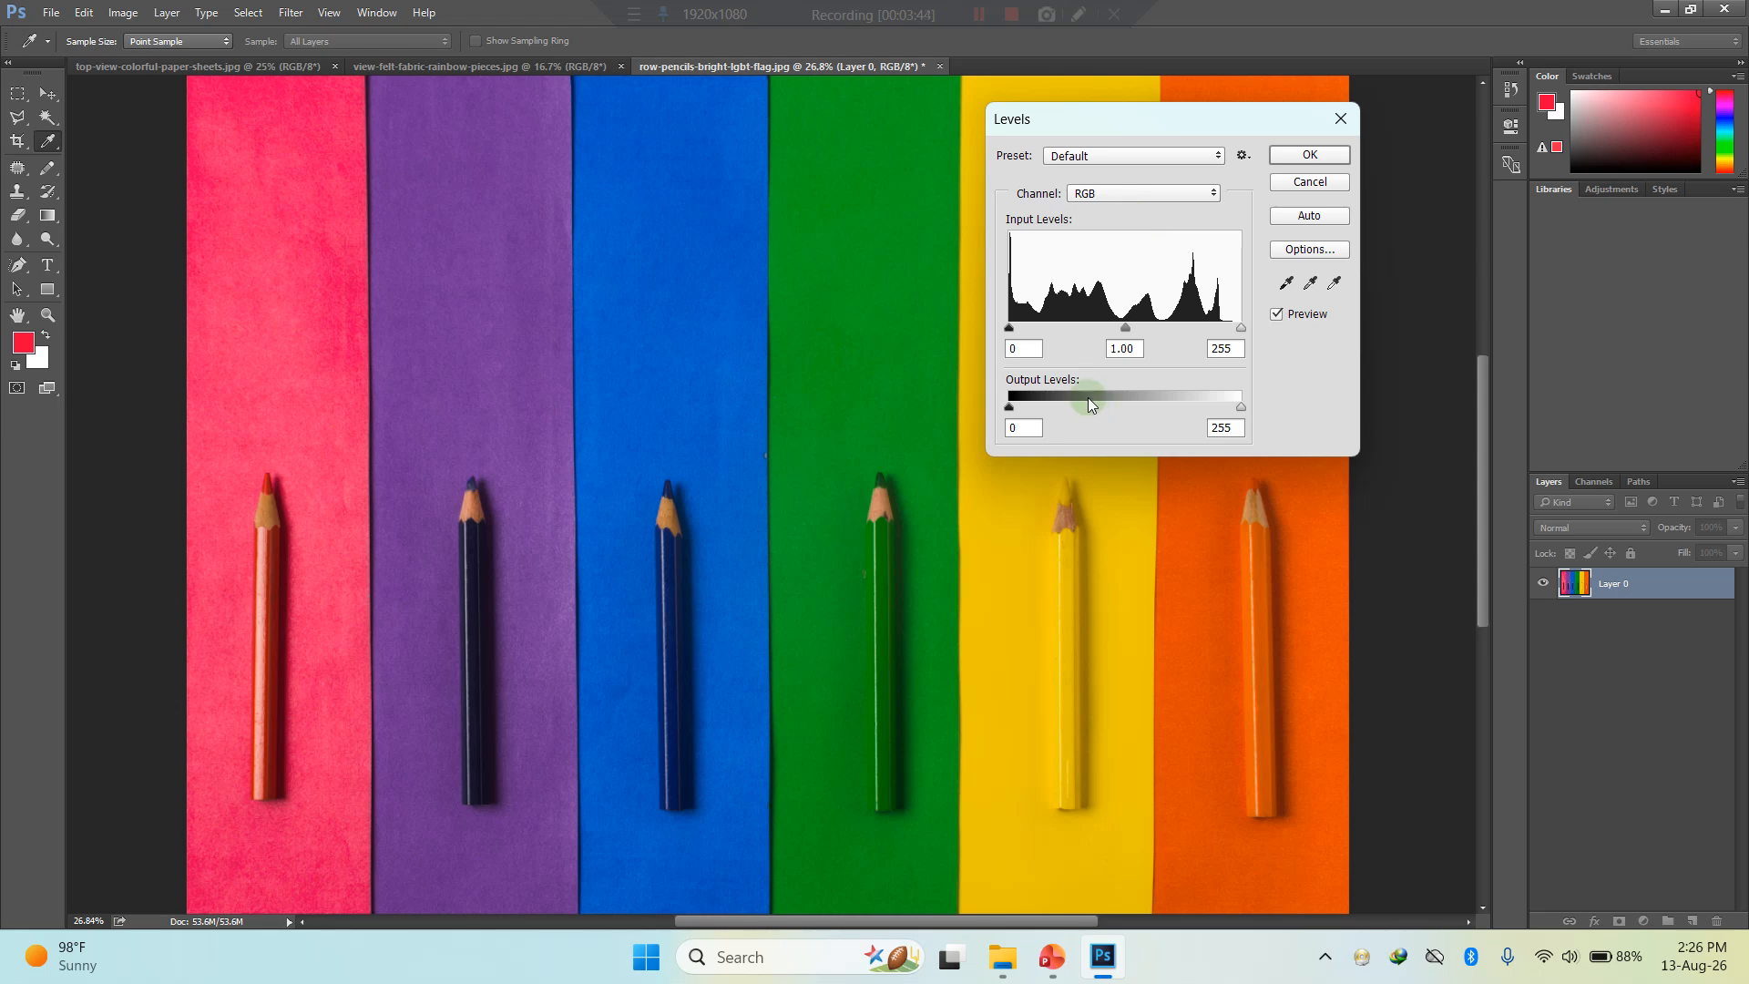
{"action": "left_click", "coordinate": [1239, 409]}
{"action": "mouse_move", "coordinate": [1235, 416]}
{"action": "left_mouse_down"}
{"action": "mouse_move", "coordinate": [1042, 423]}
{"action": "mouse_move", "coordinate": [1246, 425]}
{"action": "left_mouse_up"}
{"action": "mouse_move", "coordinate": [1008, 407]}
{"action": "left_mouse_down"}
{"action": "mouse_move", "coordinate": [1168, 407]}
{"action": "mouse_move", "coordinate": [1000, 412]}
{"action": "left_mouse_up"}
{"action": "mouse_move", "coordinate": [1239, 412]}
{"action": "left_mouse_down"}
{"action": "mouse_move", "coordinate": [1091, 410]}
{"action": "mouse_move", "coordinate": [1254, 411]}
{"action": "left_mouse_up"}
{"action": "key", "text": "Escape"}
- Select the full height of the yellow stripe with the Rectangular Marquee tool
{"action": "left_click", "coordinate": [18, 116]}
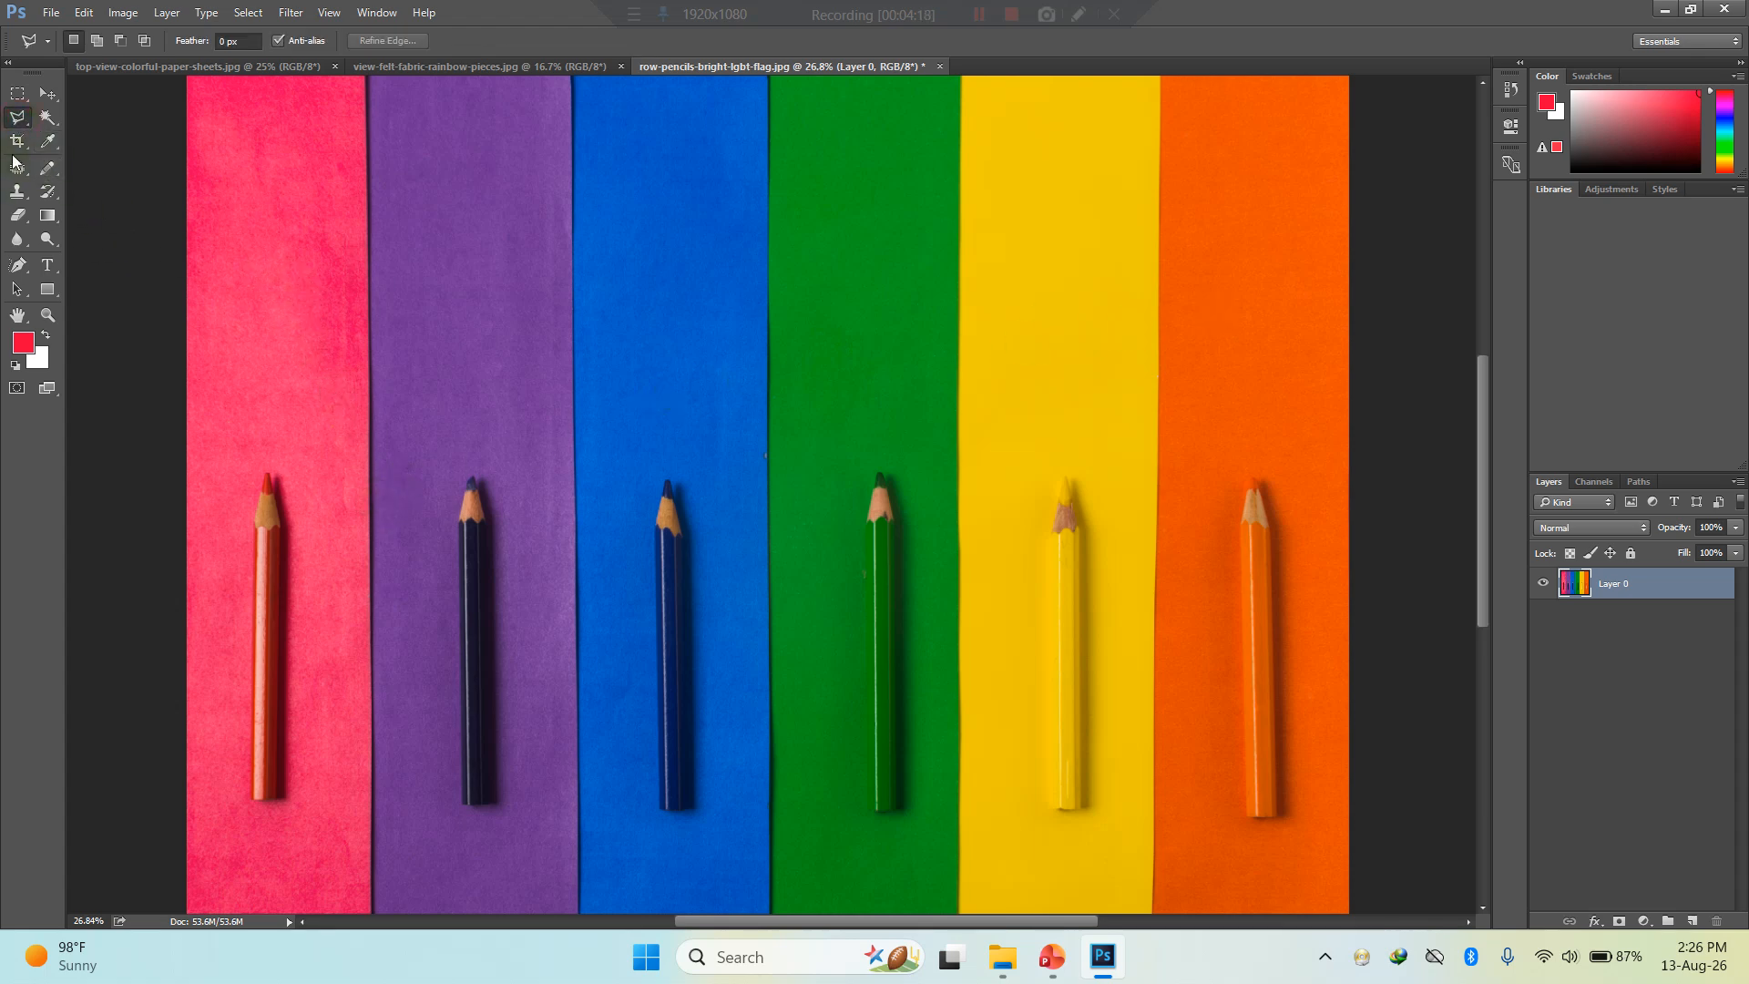
{"action": "left_click", "coordinate": [18, 94]}
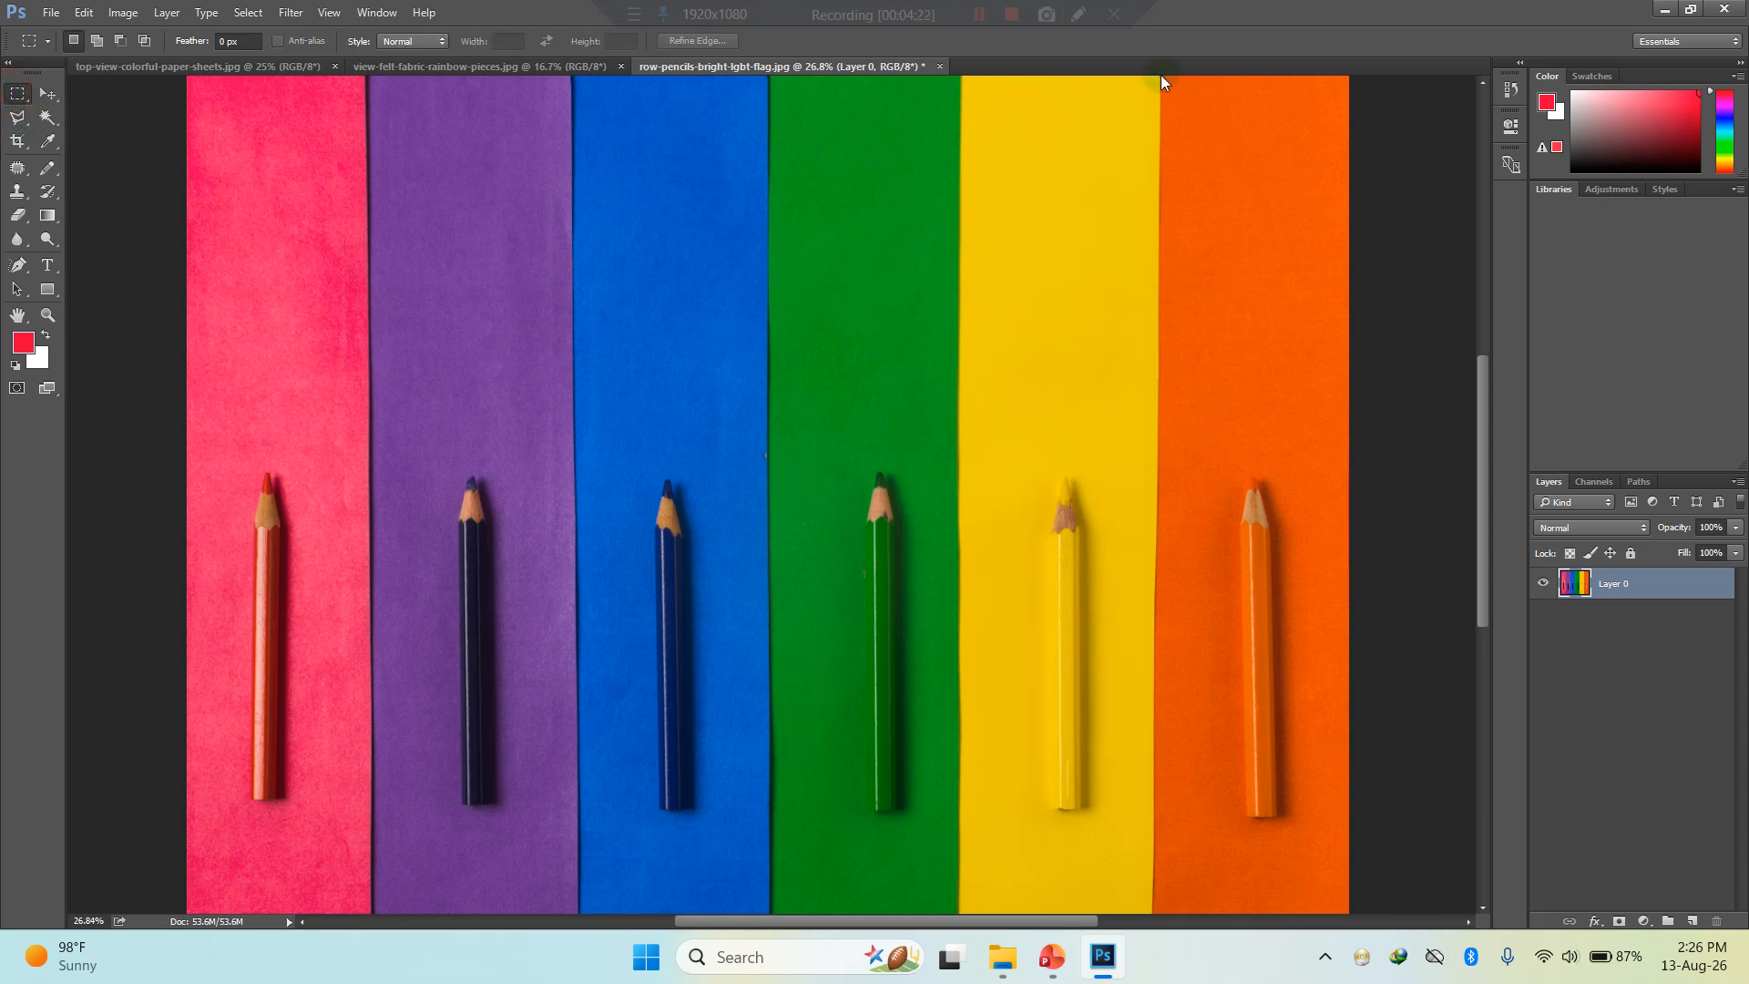
{"action": "left_click_drag", "start_coordinate": [1161, 76], "coordinate": [959, 901]}
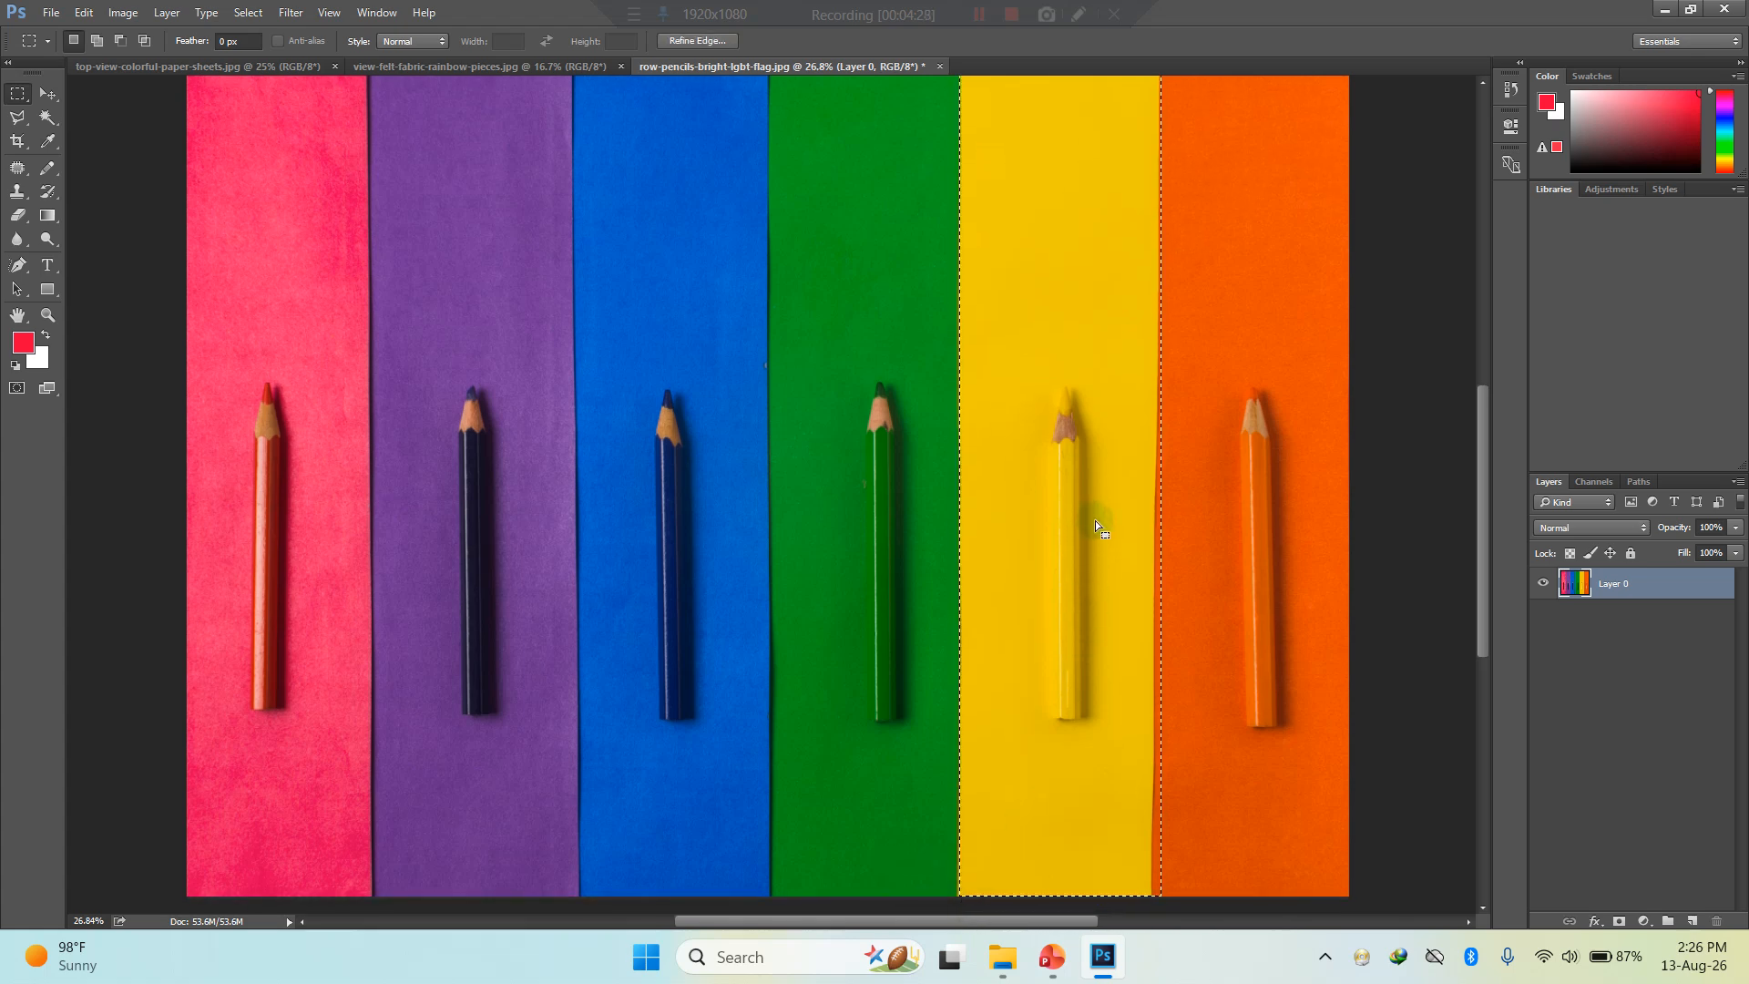
- Try lowering the Levels white output point on the selected yellow stripe, then cancel the adjustment and clear the selection
{"action": "left_click", "coordinate": [49, 94]}
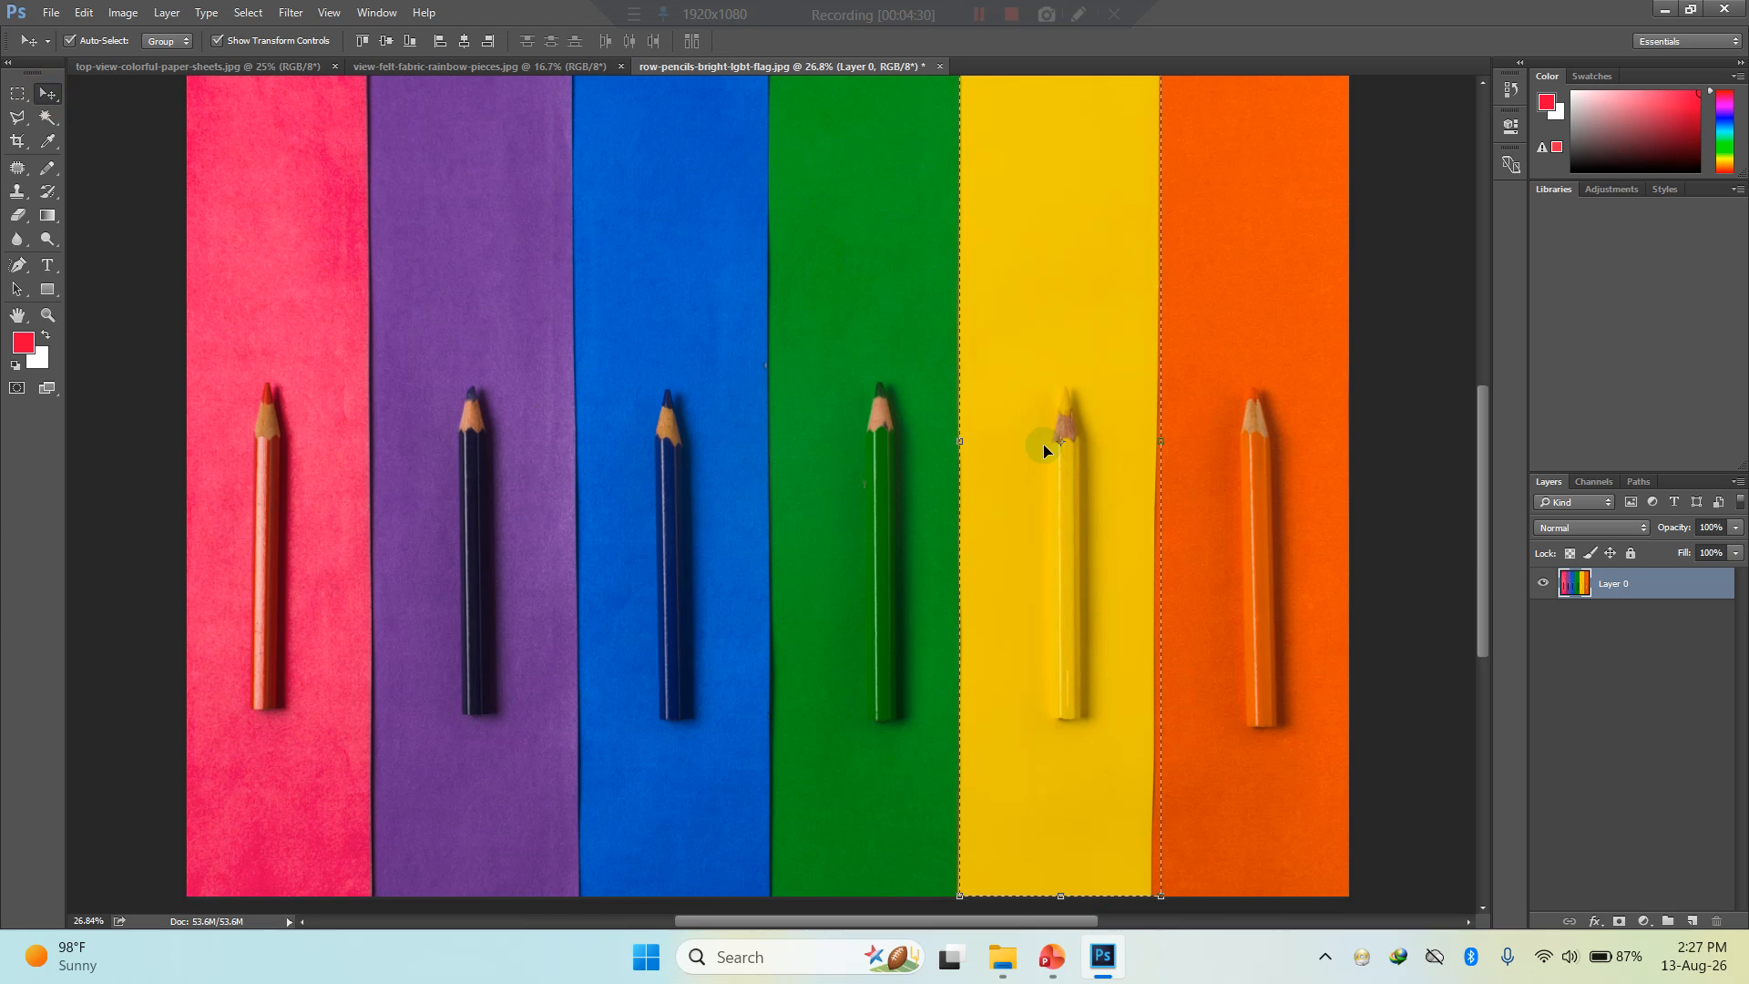
{"action": "key", "text": "ctrl+l"}
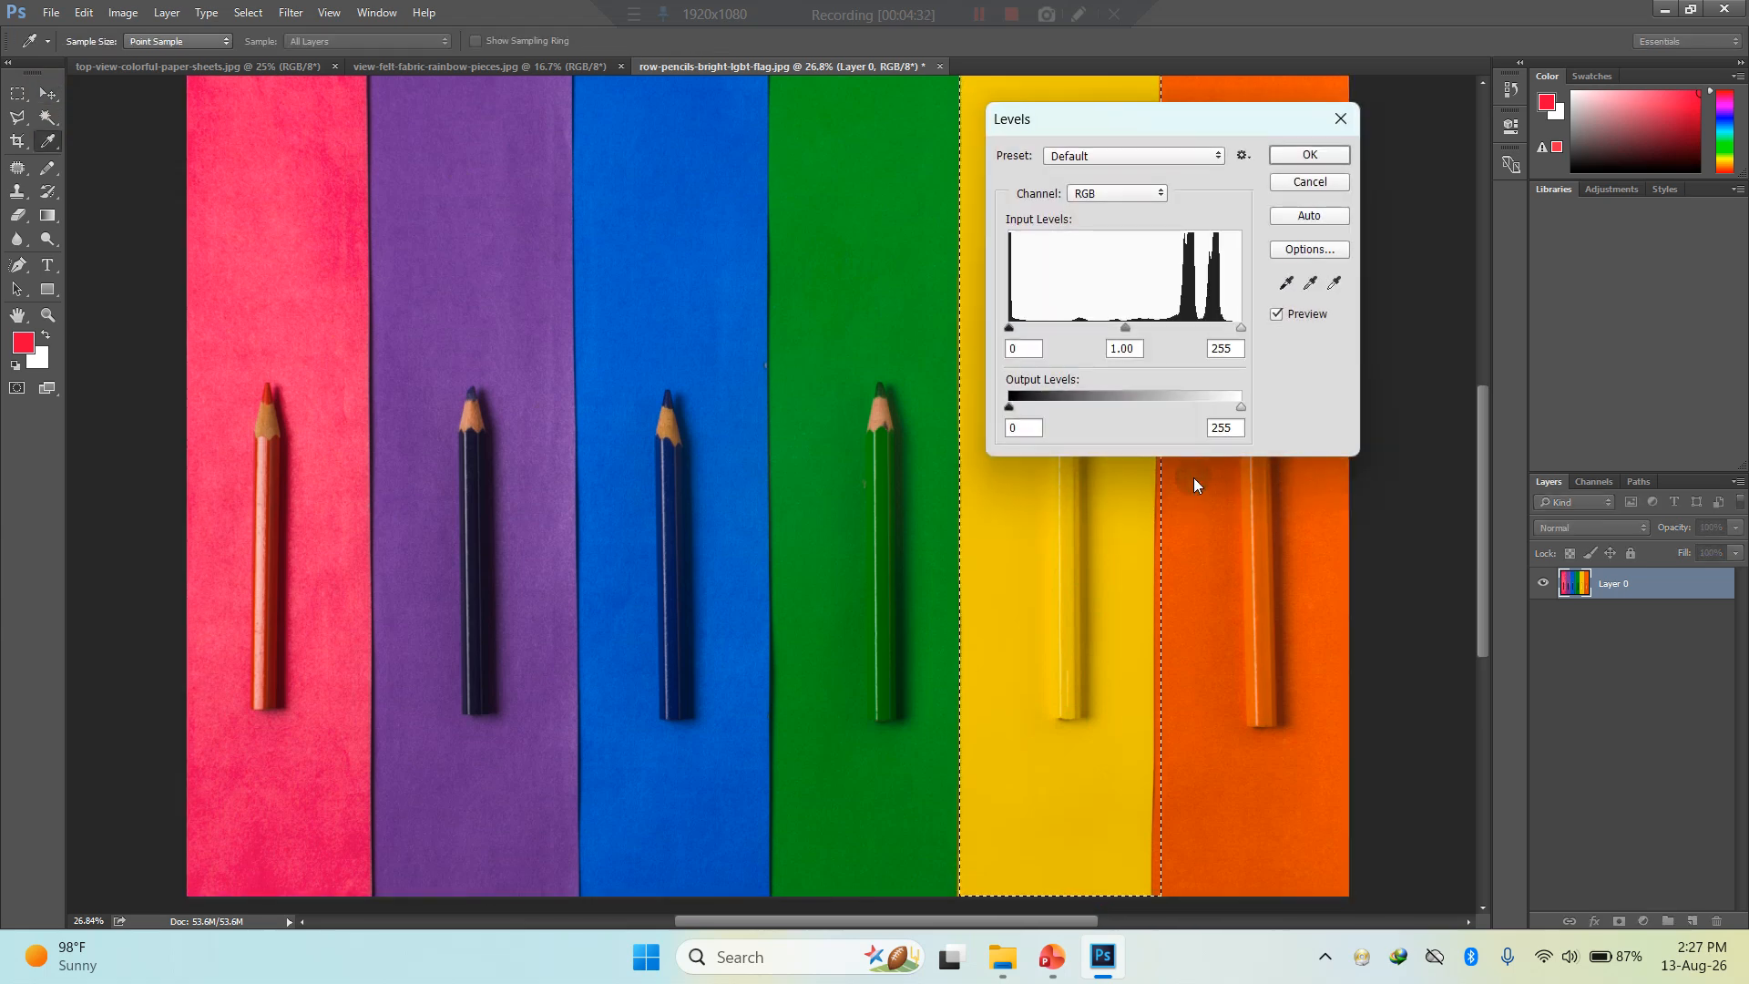
{"action": "left_click_drag", "start_coordinate": [1179, 119], "coordinate": [329, 177]}
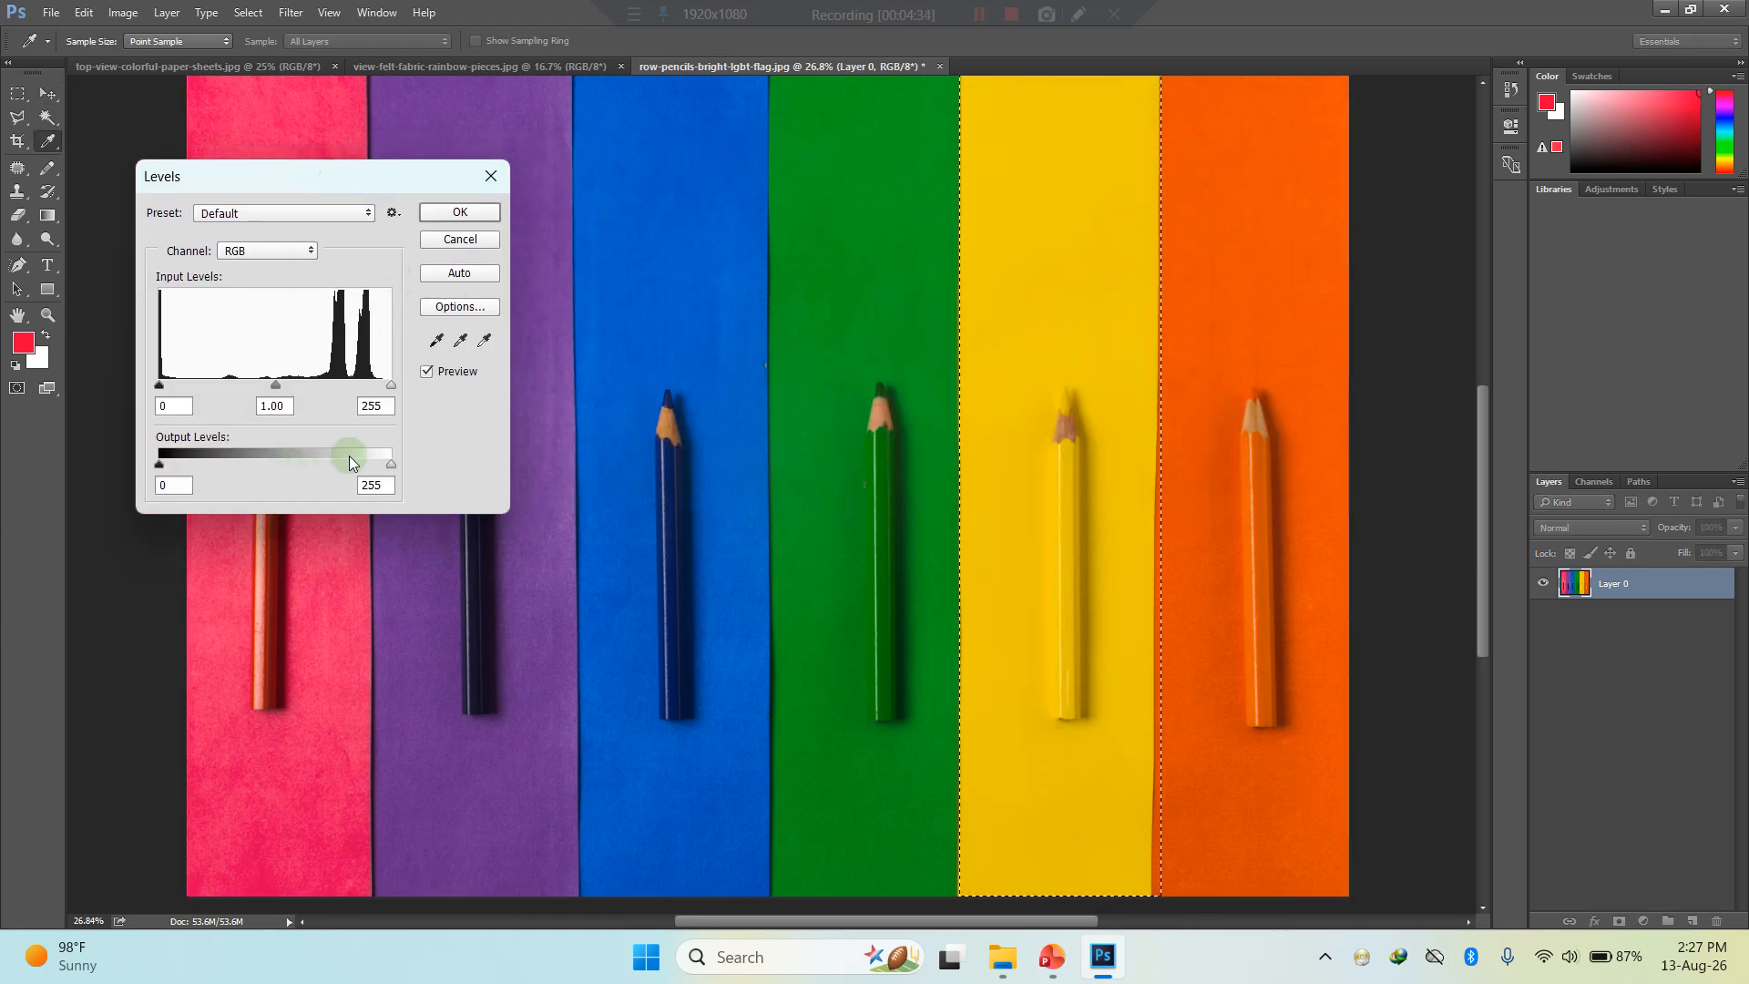
{"action": "left_click_drag", "start_coordinate": [391, 465], "coordinate": [271, 473]}
{"action": "left_click", "coordinate": [458, 239]}
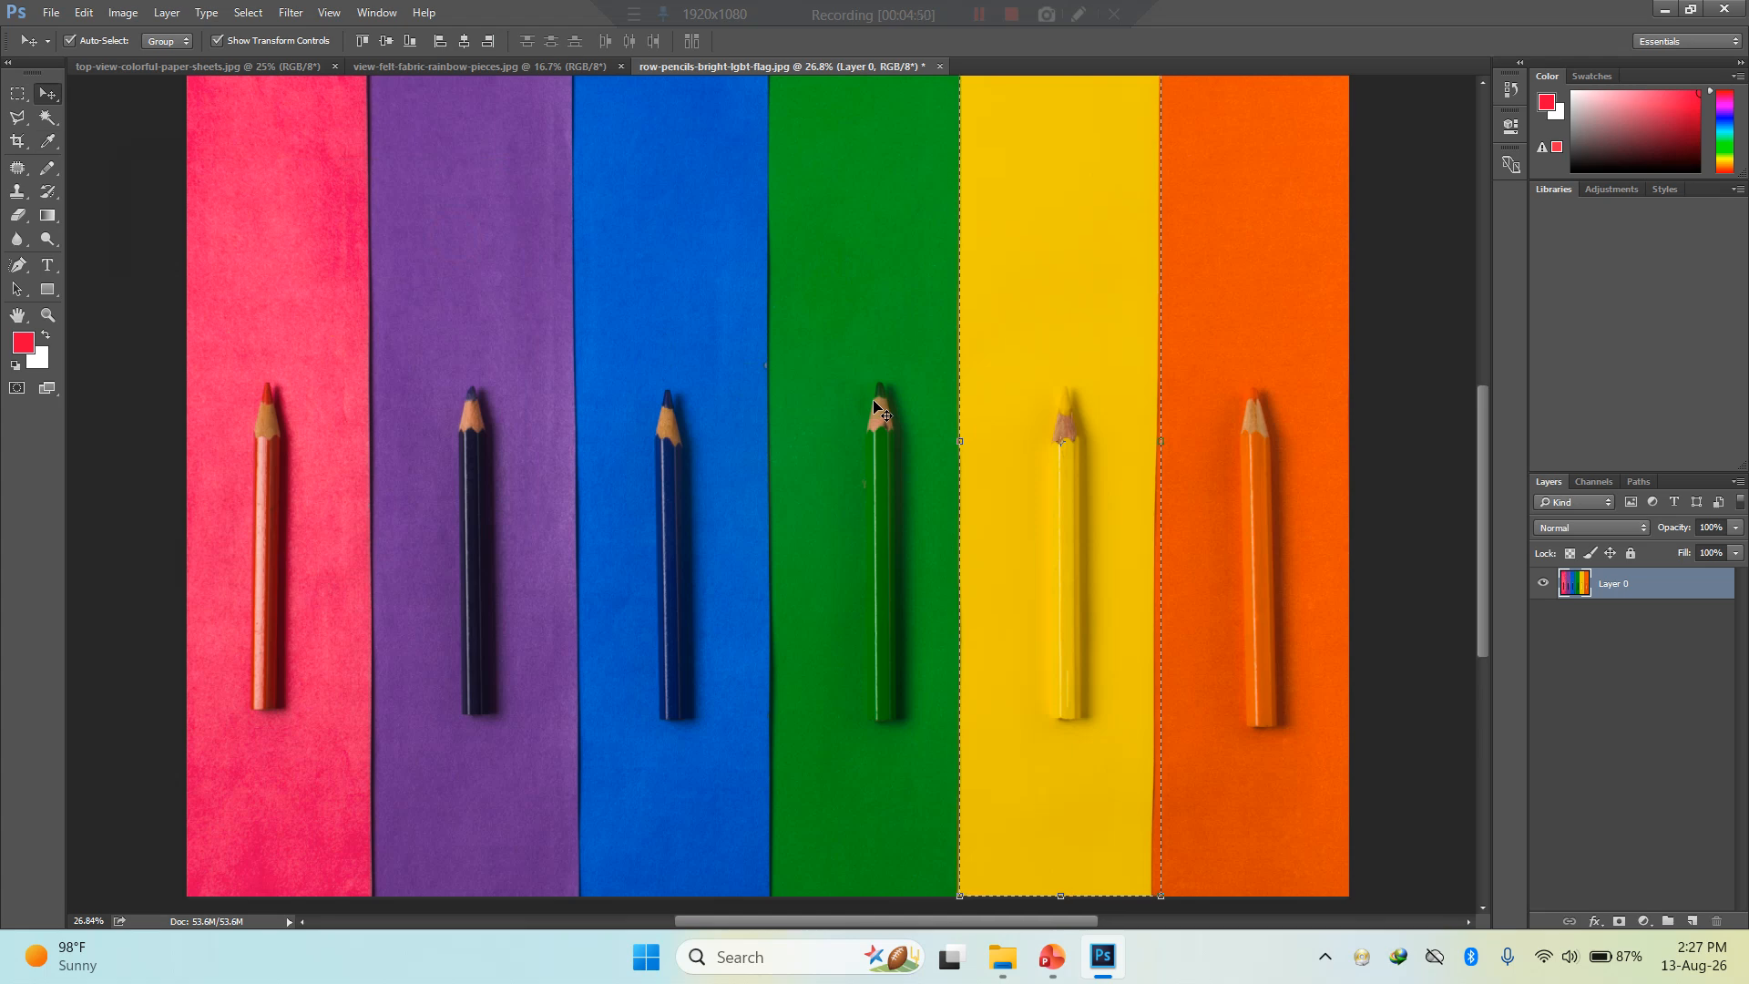
{"action": "key", "text": "ctrl+d"}
- Select a wide ellipse spanning all six pencils with the Elliptical Marquee tool and centre it over them
{"action": "left_click", "coordinate": [18, 95]}
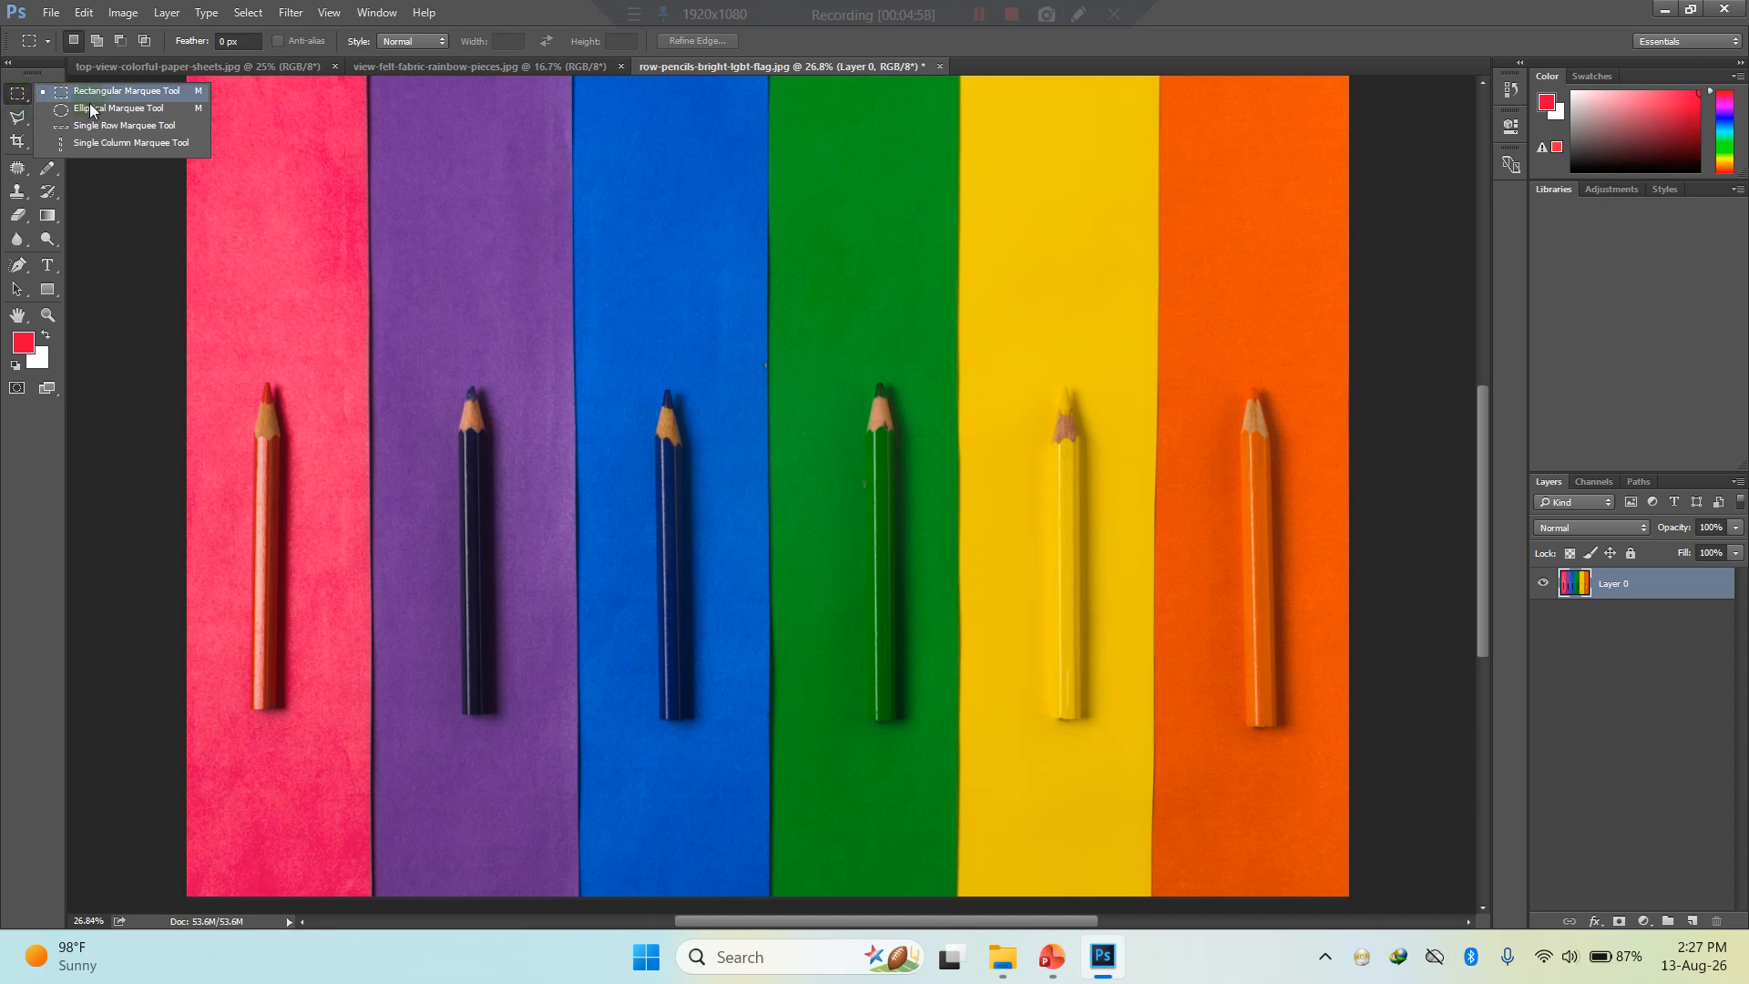
{"action": "left_click", "coordinate": [96, 109]}
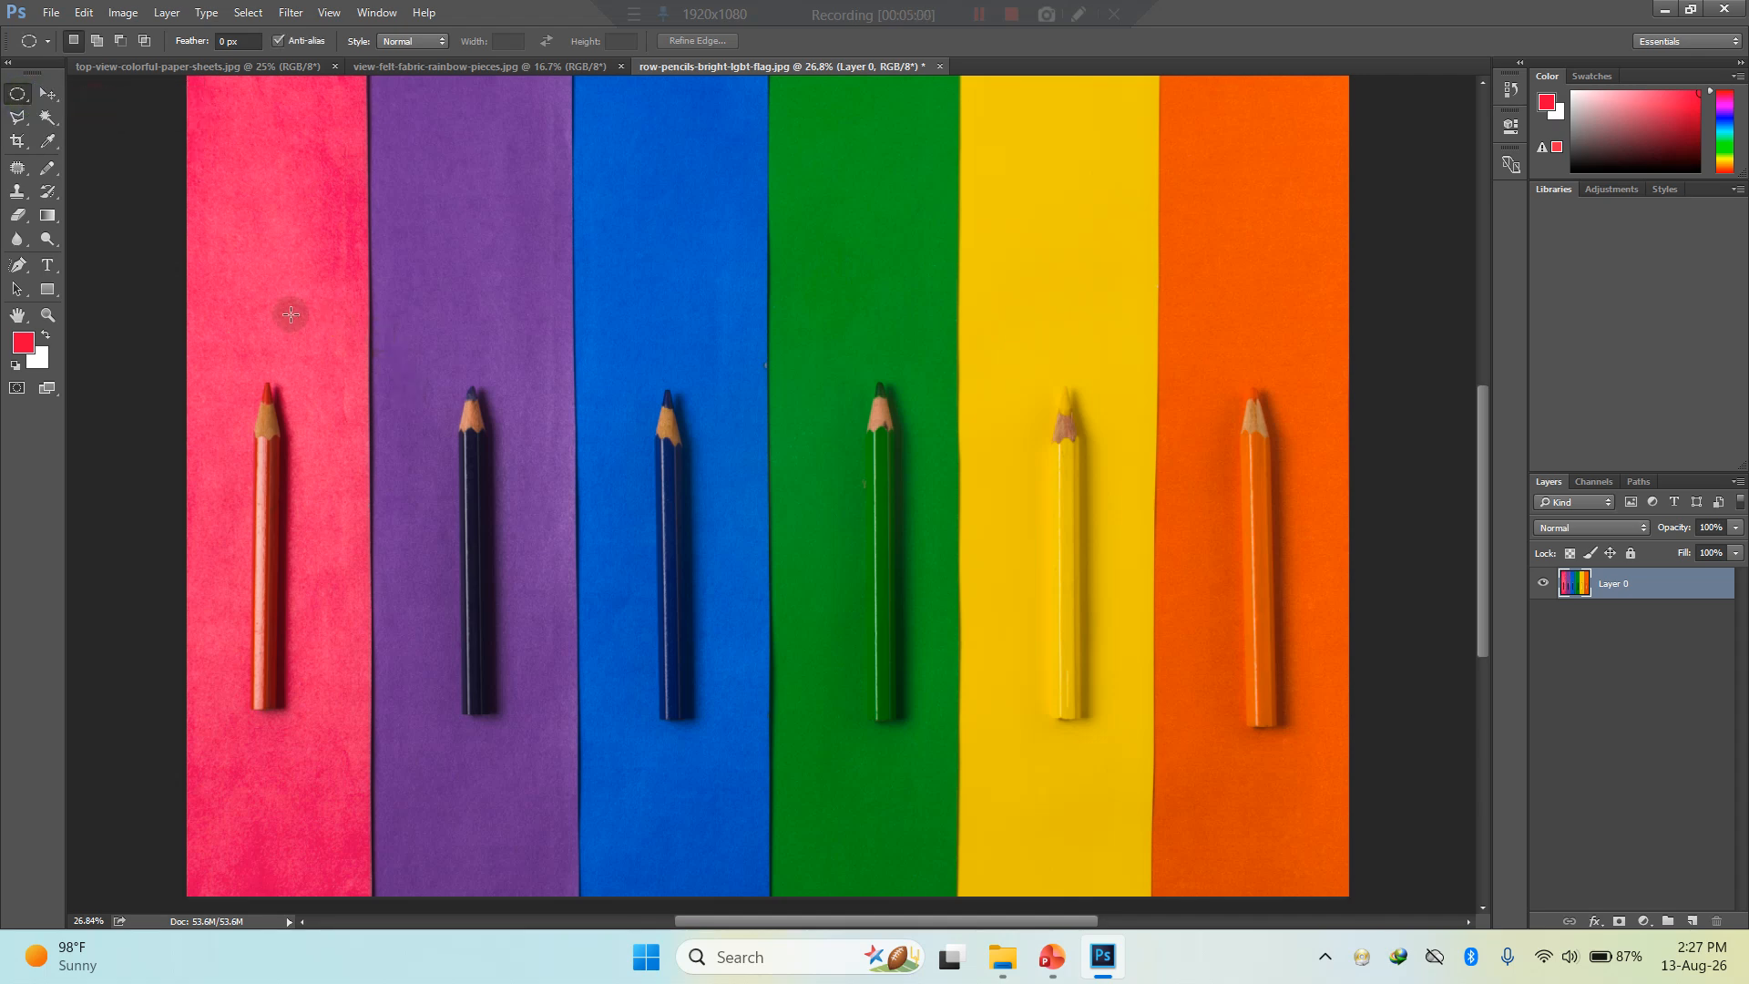
{"action": "left_click_drag", "start_coordinate": [221, 318], "coordinate": [1337, 826]}
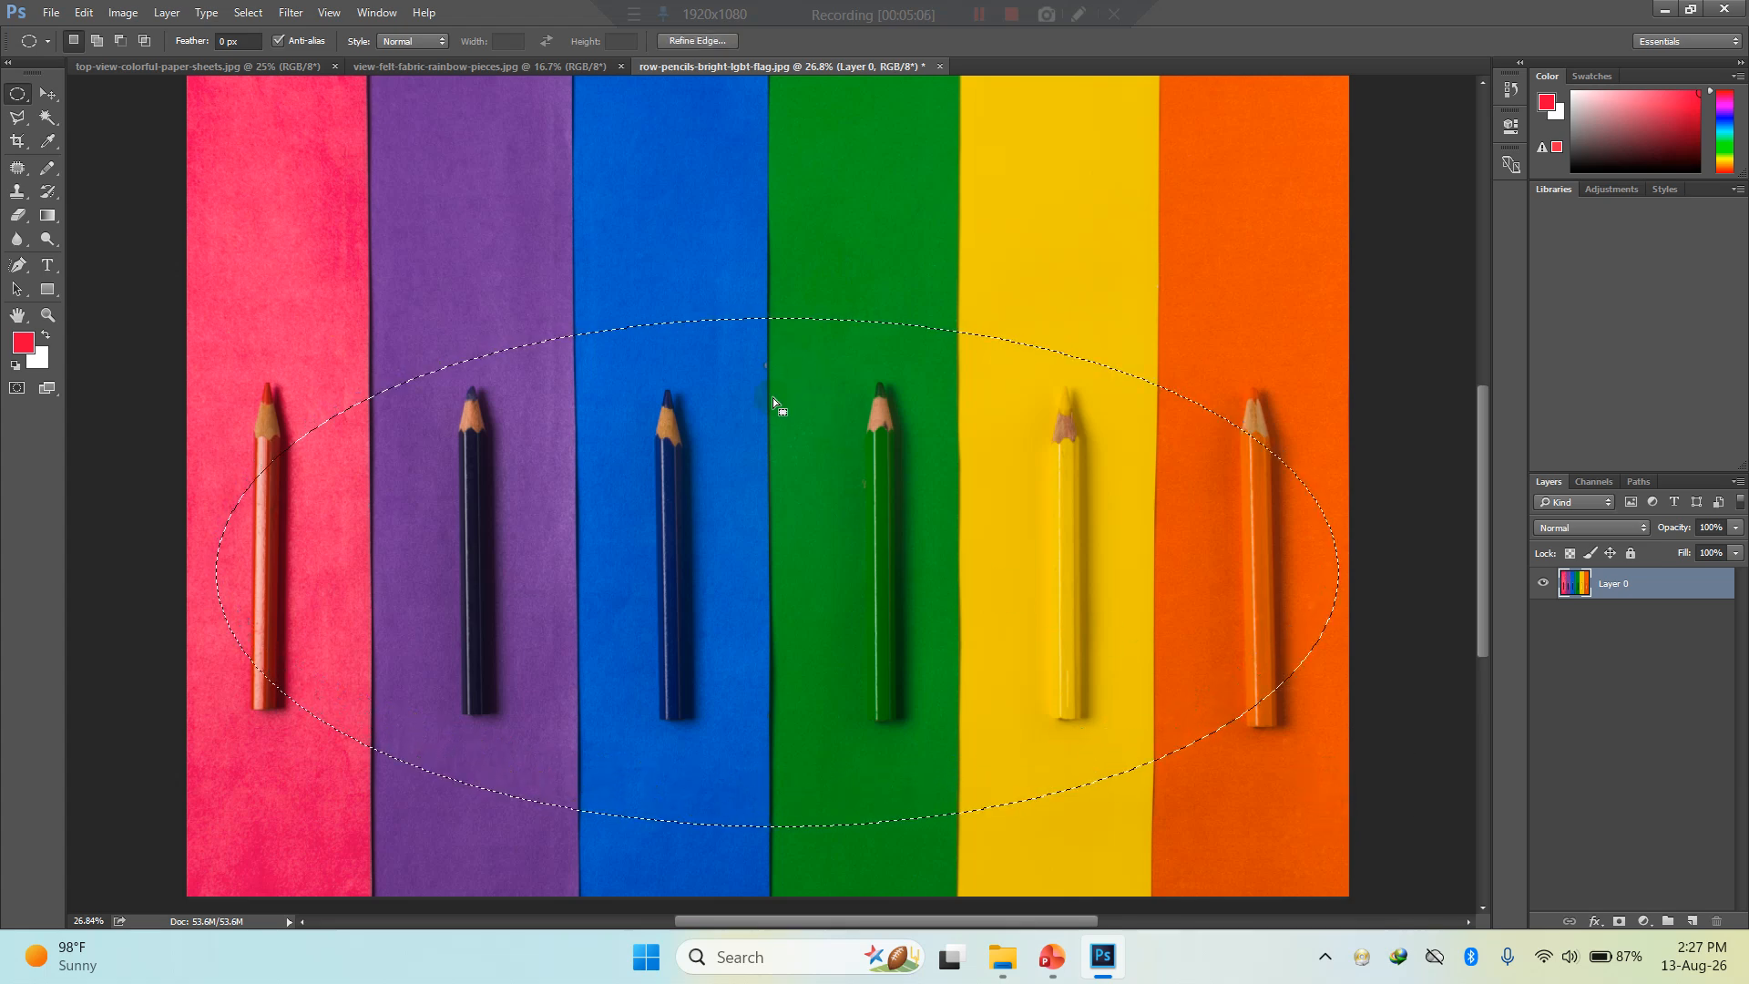
{"action": "left_click_drag", "start_coordinate": [772, 397], "coordinate": [743, 315]}
{"action": "left_click_drag", "start_coordinate": [194, 236], "coordinate": [1323, 758]}
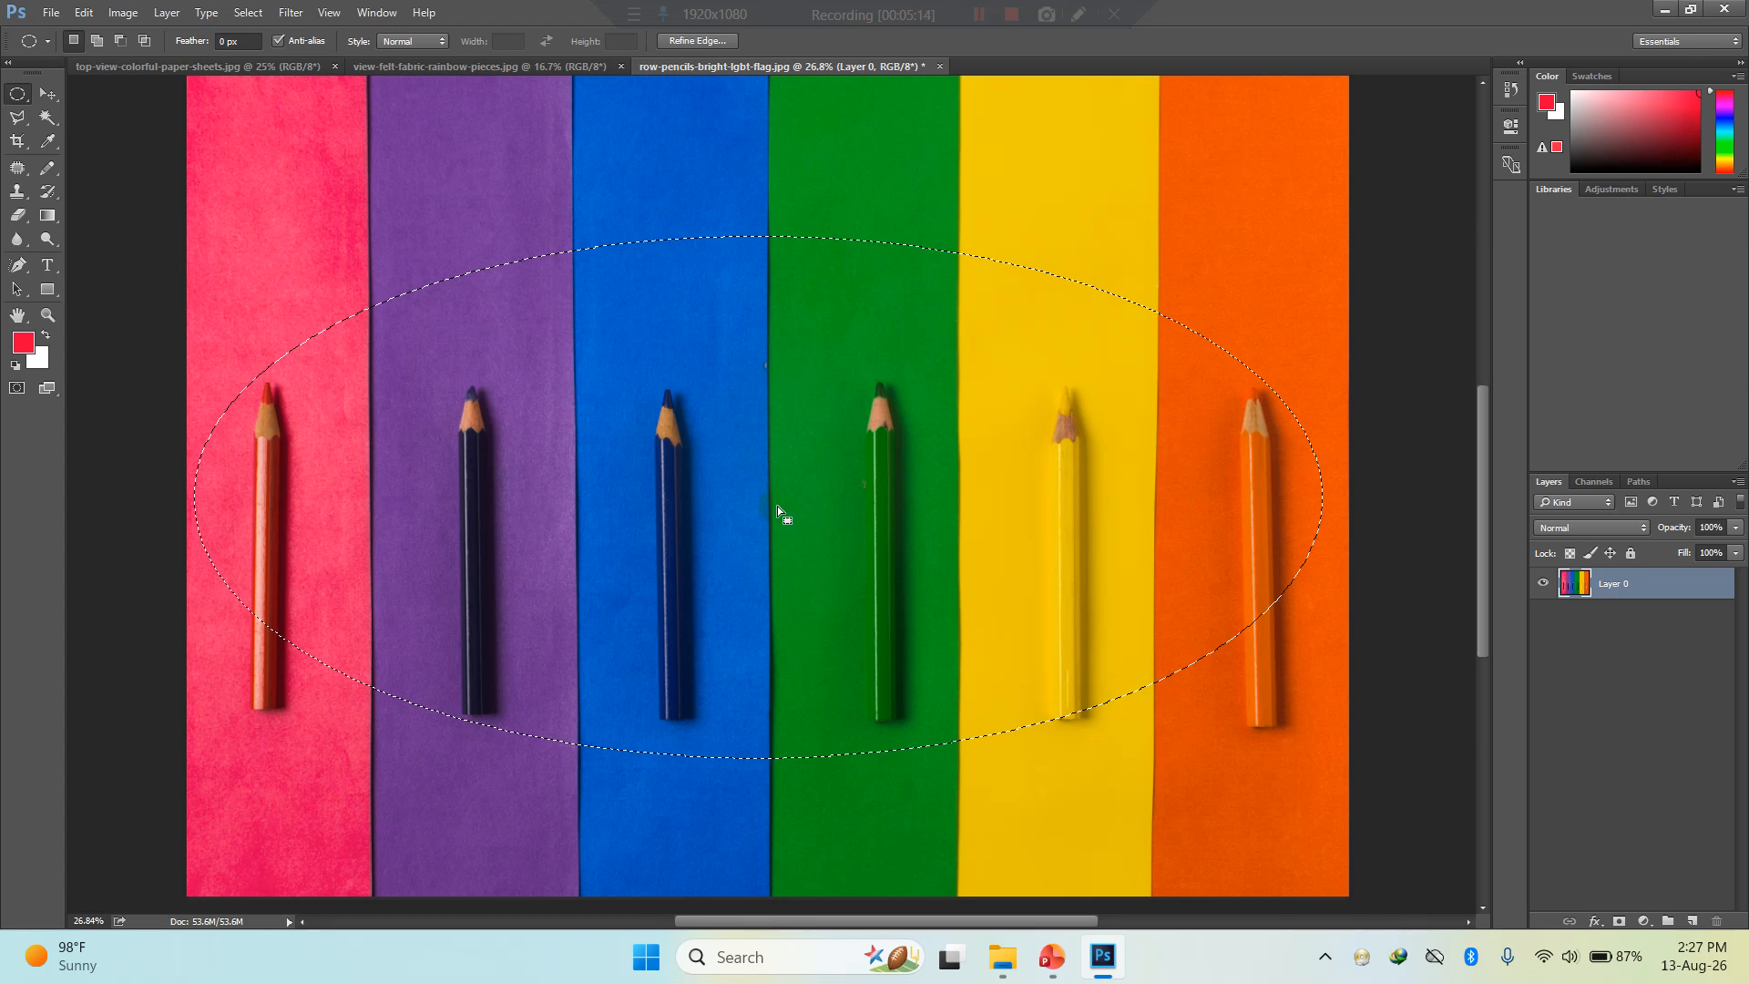
{"action": "left_click_drag", "start_coordinate": [774, 503], "coordinate": [785, 538]}
- Apply Levels to the elliptical selection with midtone input 1.59 and black output 86, and clear the selection
{"action": "key", "text": "ctrl+l"}
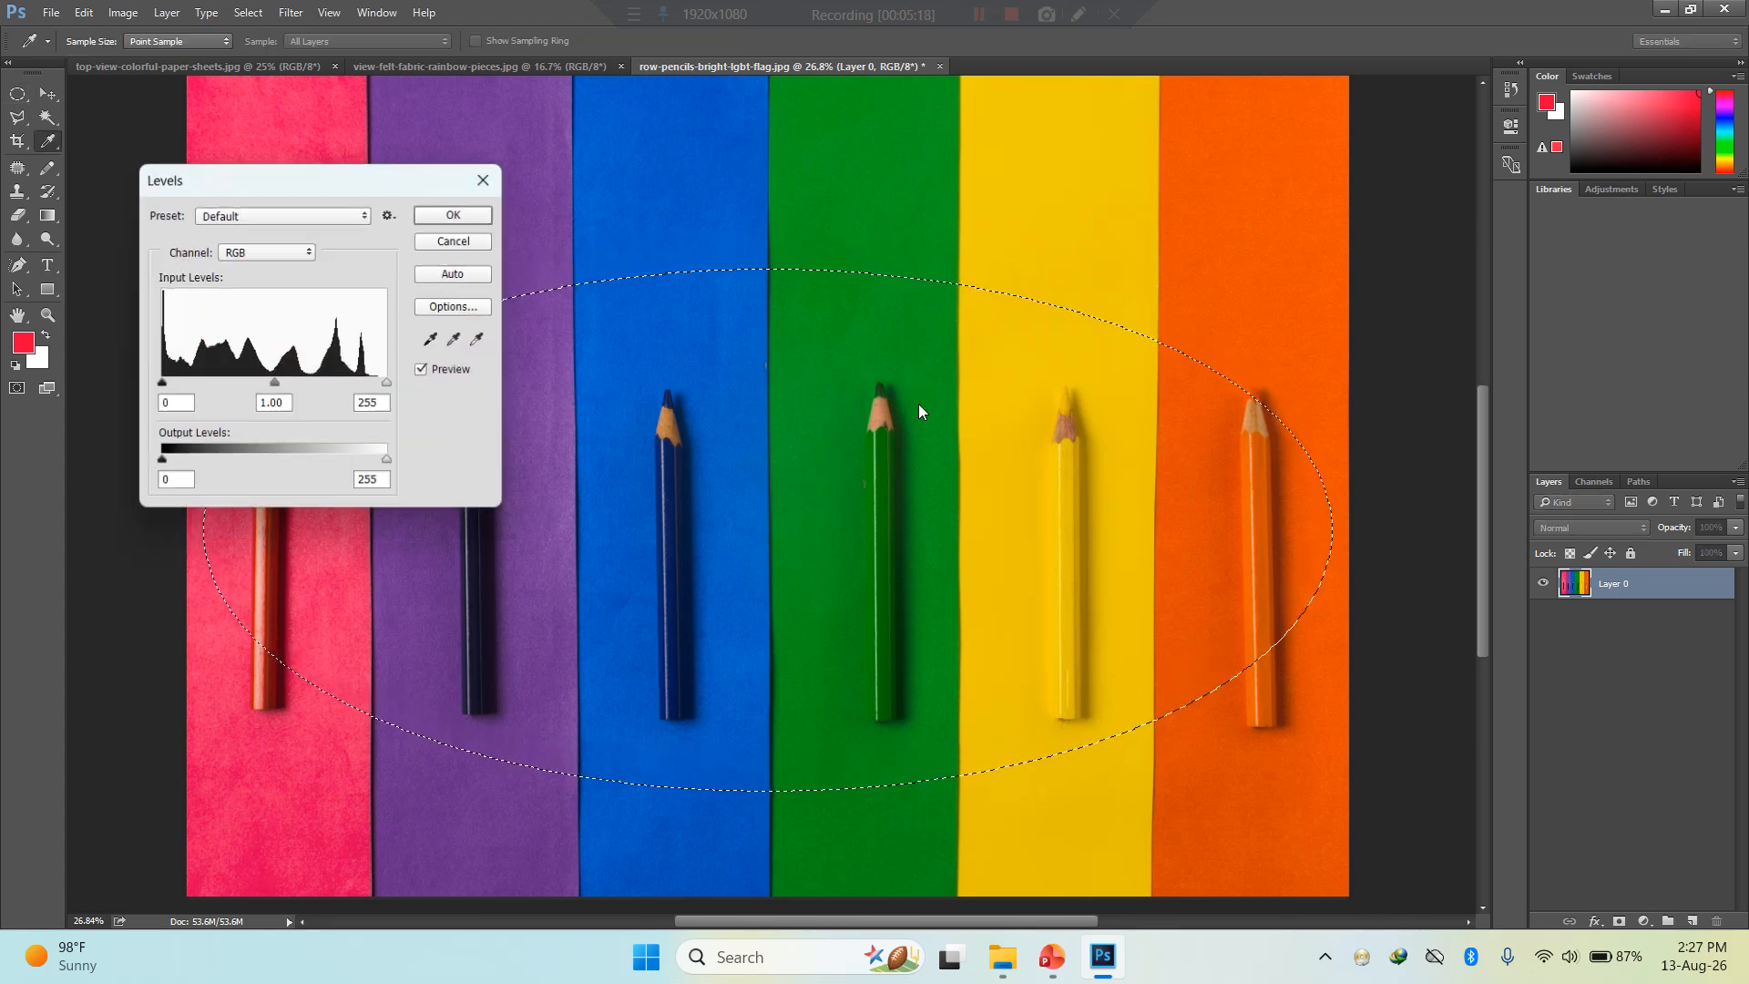
{"action": "left_click_drag", "start_coordinate": [288, 395], "coordinate": [236, 402]}
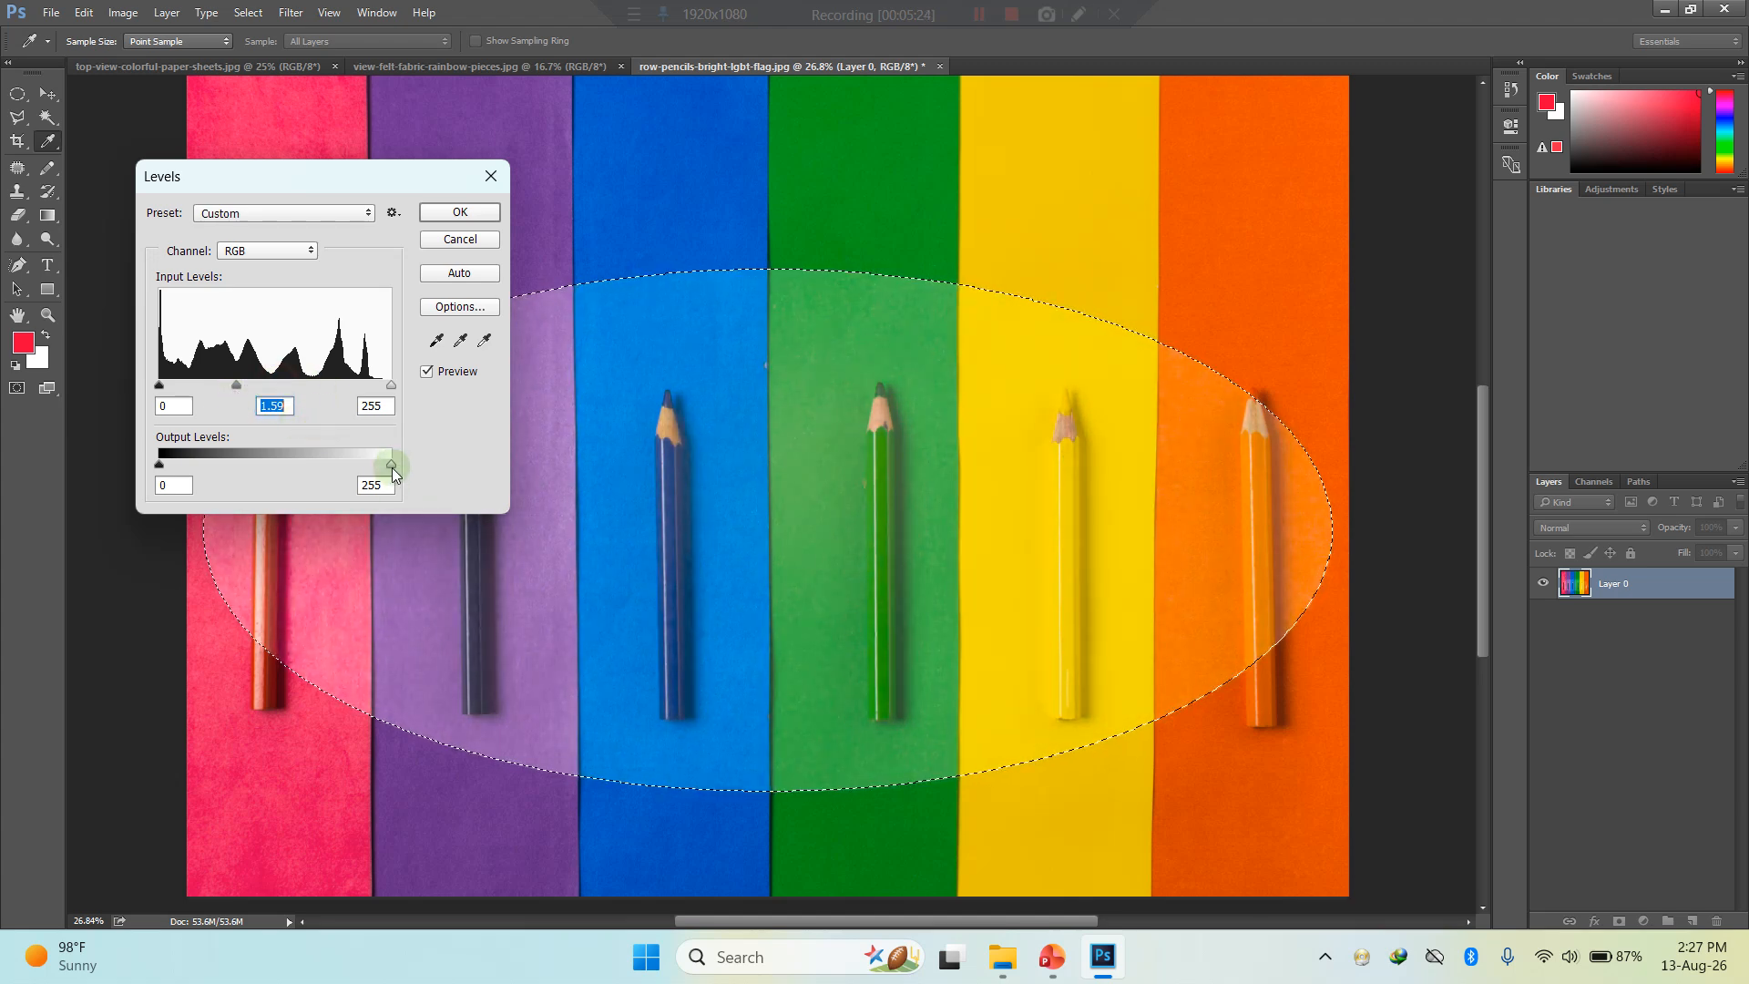
{"action": "left_click_drag", "start_coordinate": [390, 466], "coordinate": [441, 473]}
{"action": "left_click_drag", "start_coordinate": [201, 468], "coordinate": [237, 477]}
{"action": "left_click", "coordinate": [459, 214]}
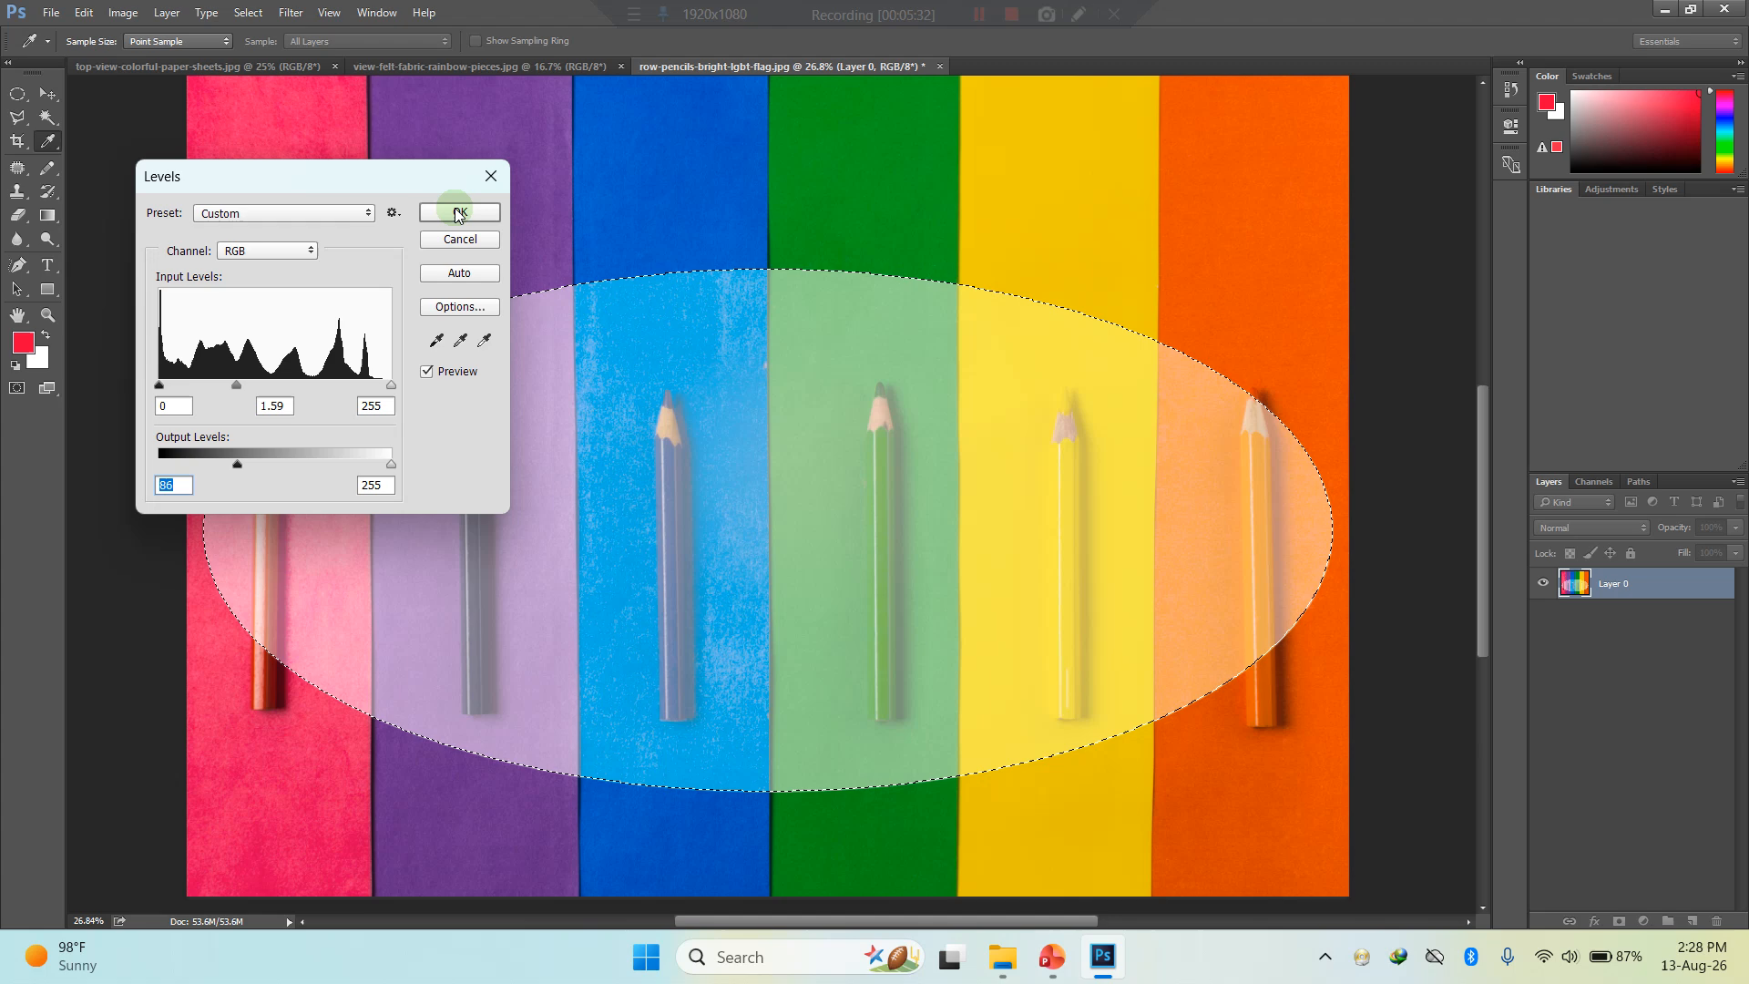
{"action": "key", "text": "ctrl+d"}
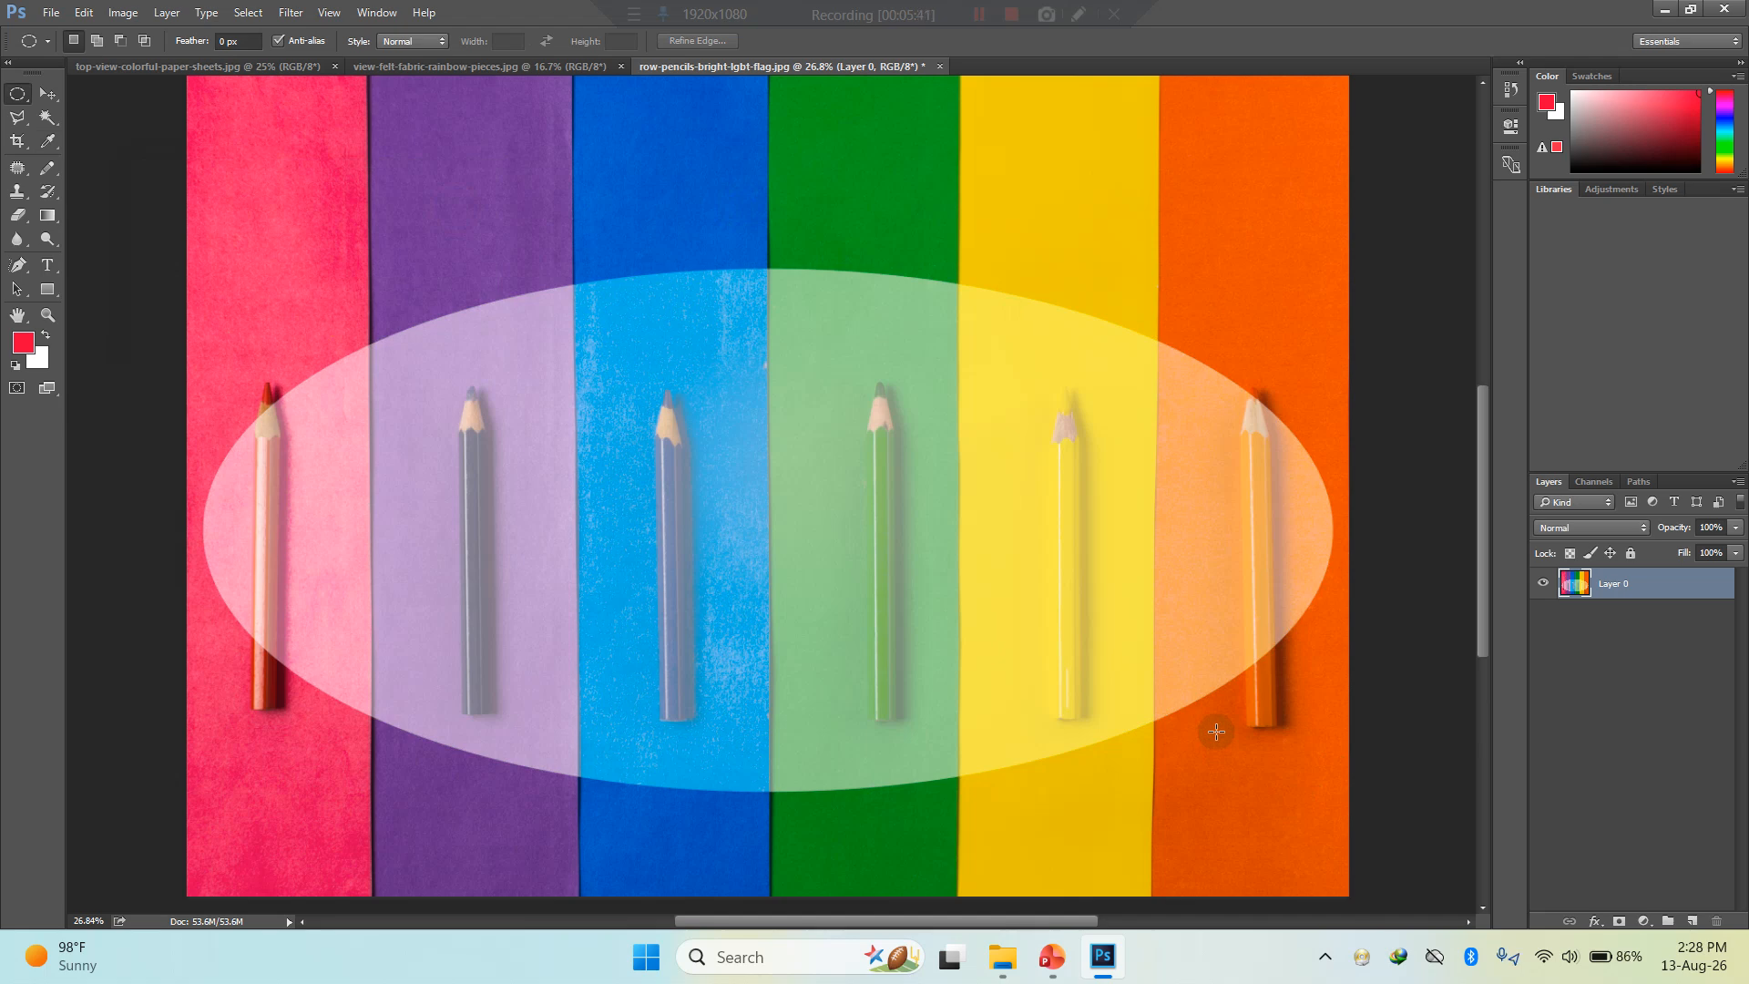
- Add the text "THE MARK" just above the lightened ellipse, across the purple and blue stripes
{"action": "left_click", "coordinate": [47, 264]}
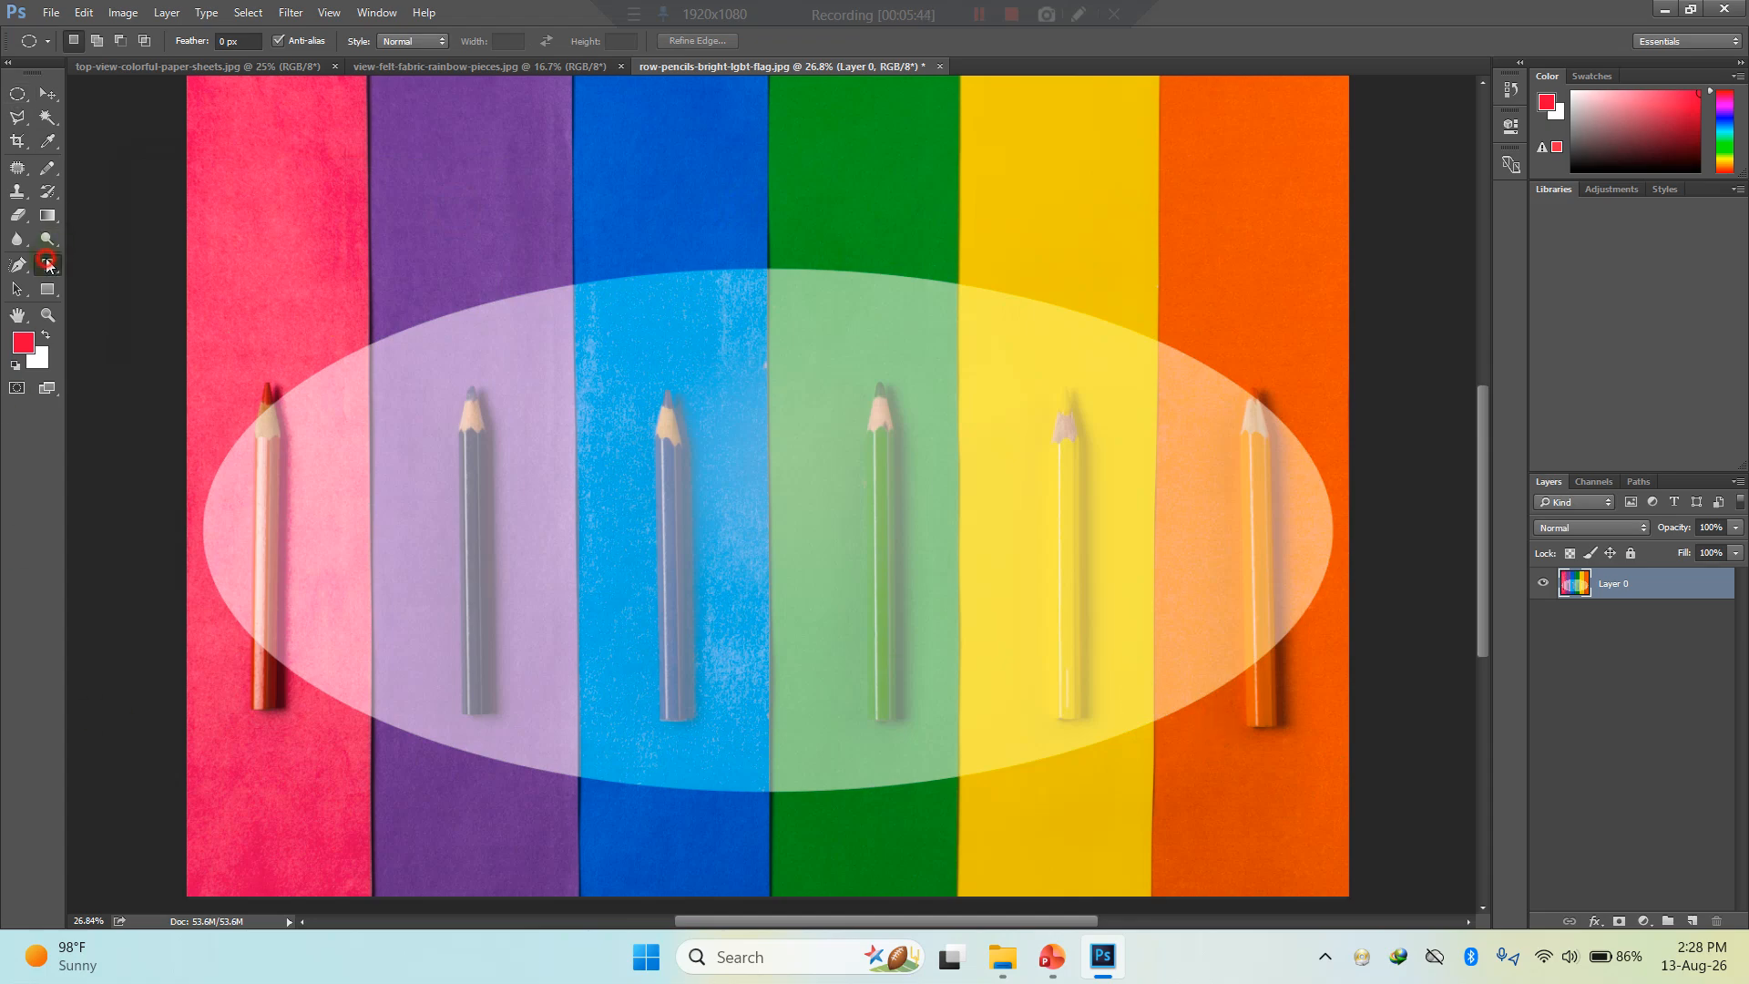
{"action": "left_click", "coordinate": [515, 262]}
{"action": "type", "text": "THE MARK"}
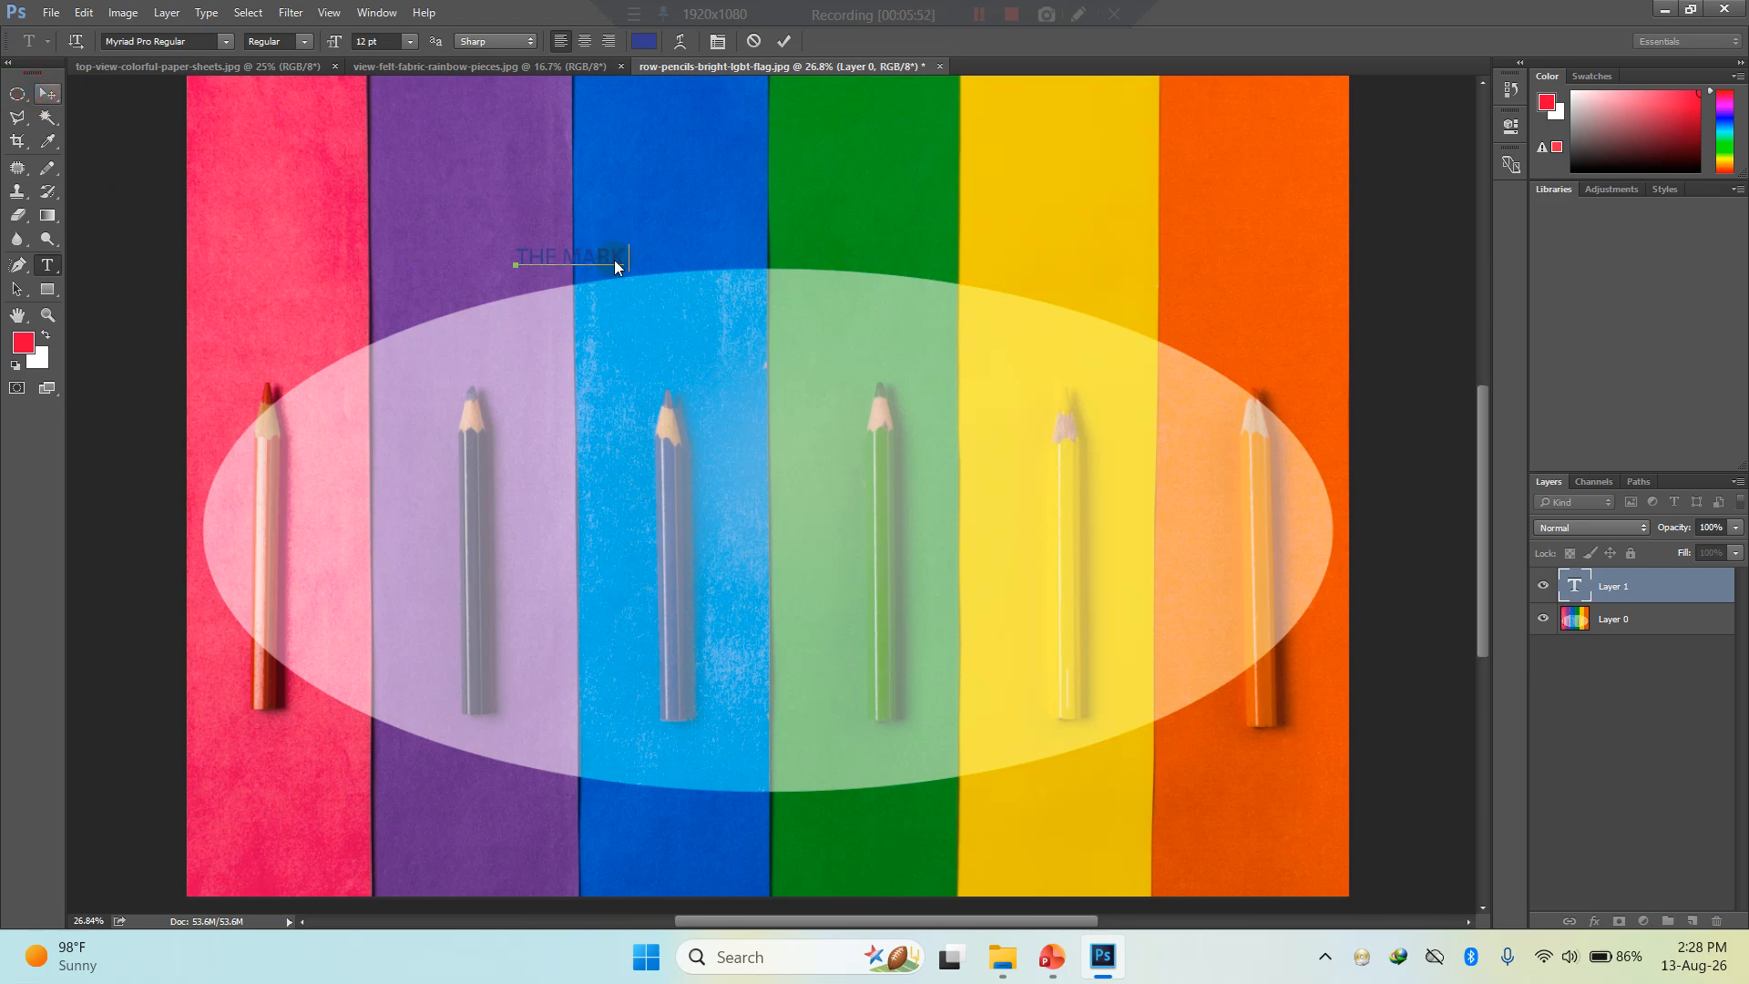
{"action": "key", "text": "ctrl+Return"}
{"action": "key", "text": "v"}
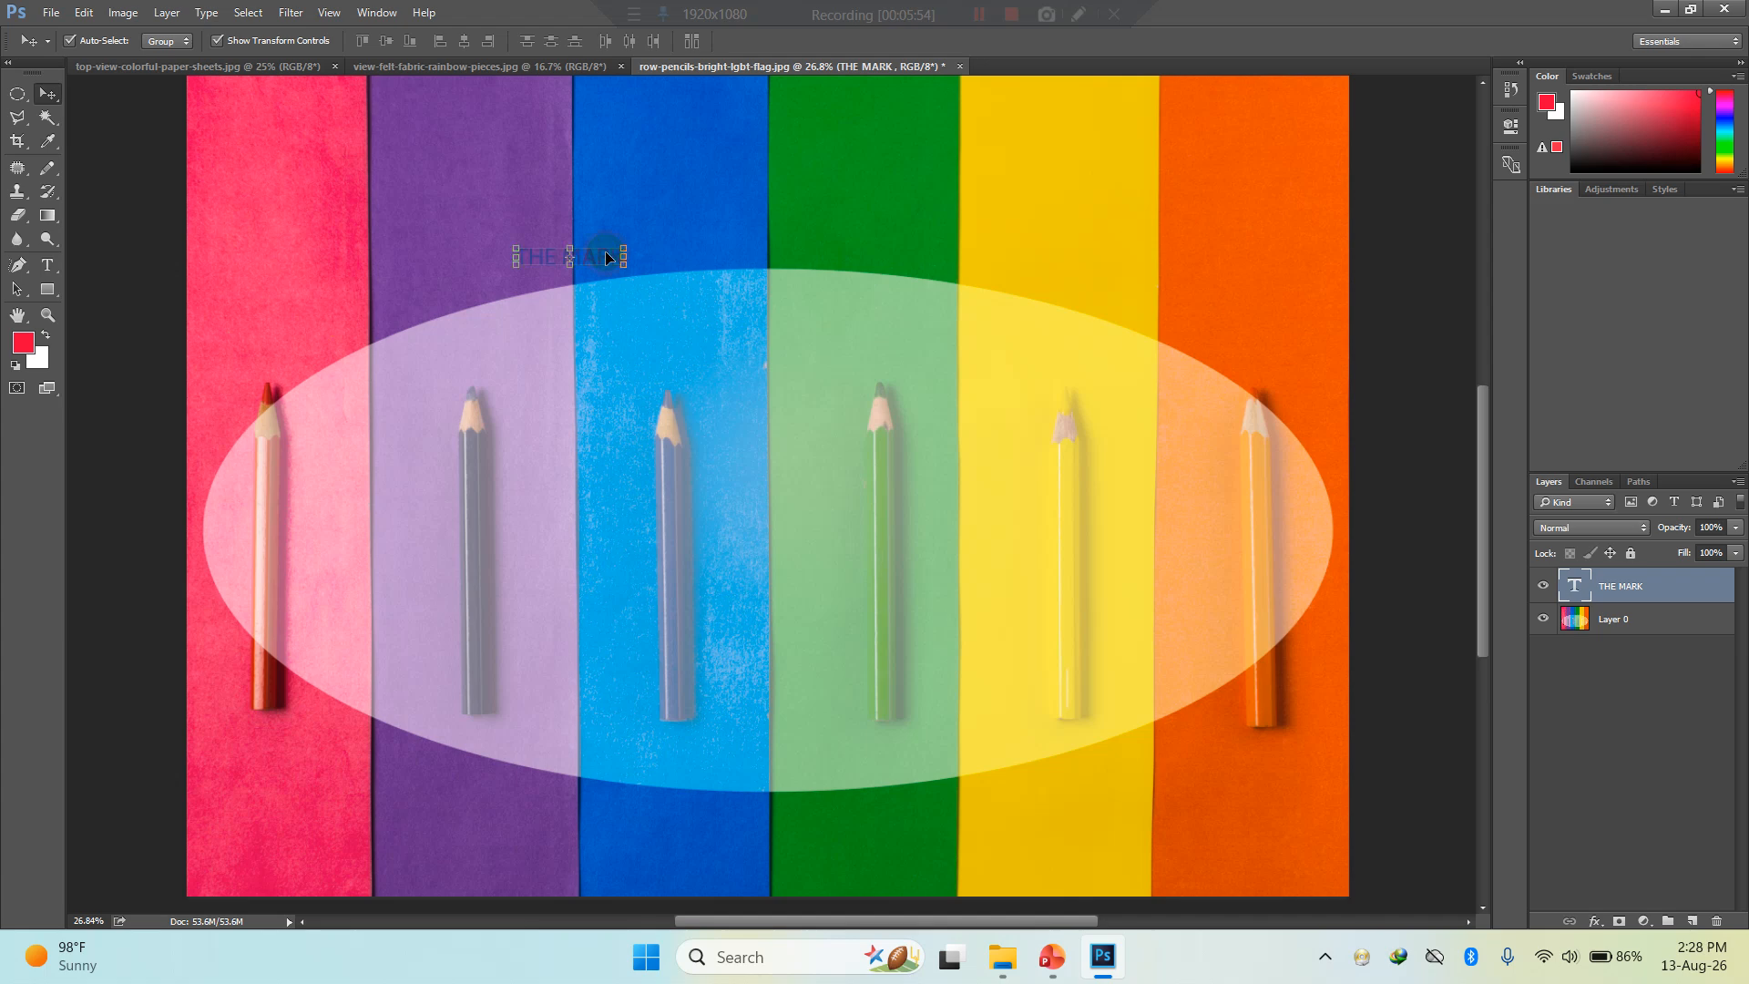
- Change the font of the whole "THE MARK" text to Rage Italic Regular
{"action": "left_click", "coordinate": [50, 266]}
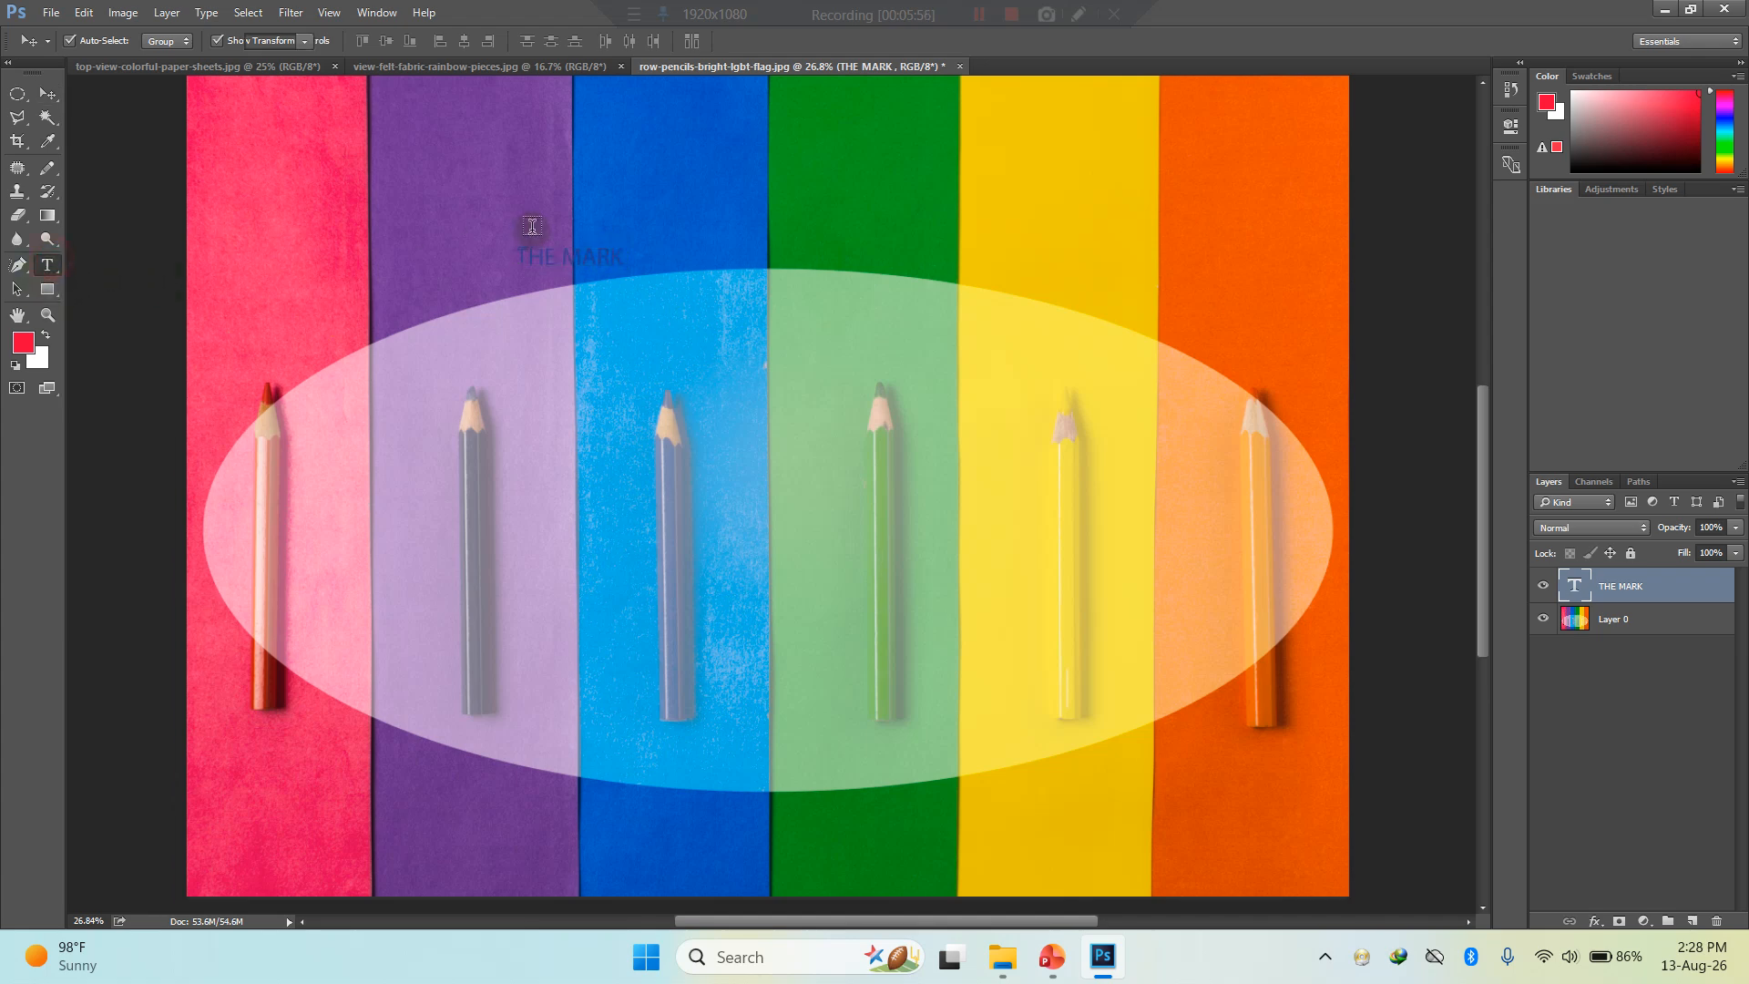
{"action": "left_click", "coordinate": [556, 258]}
{"action": "key", "text": "ctrl+a"}
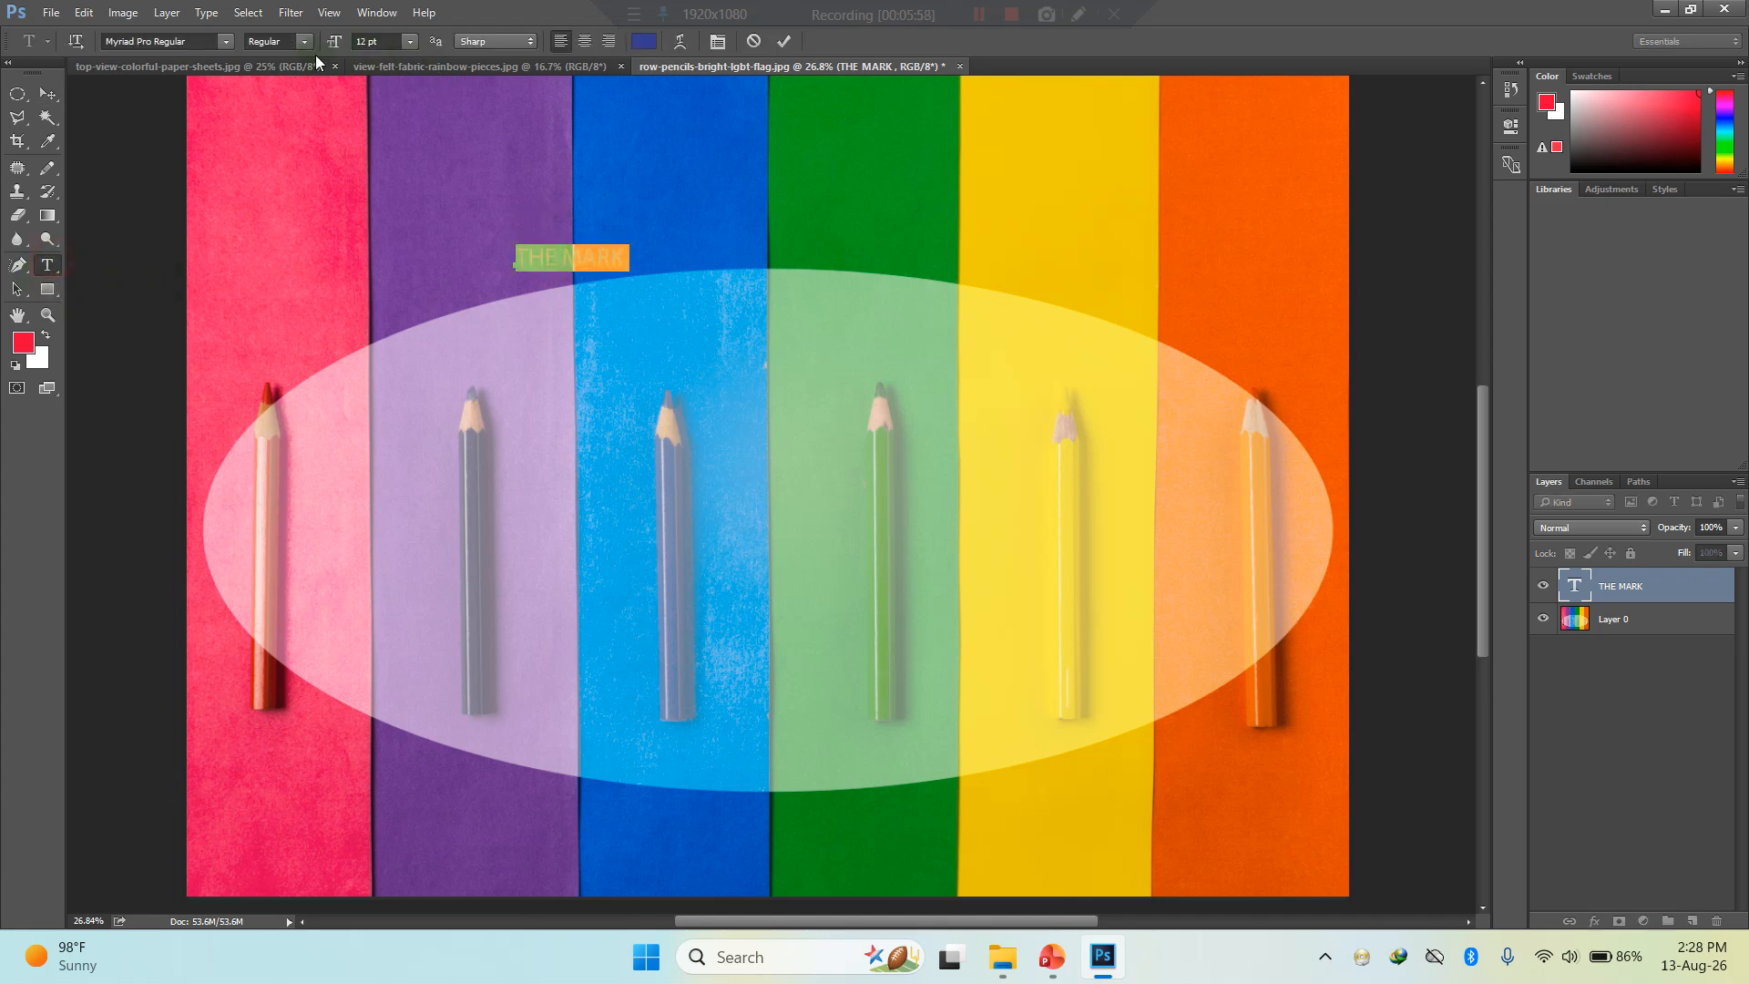
{"action": "left_click", "coordinate": [225, 42]}
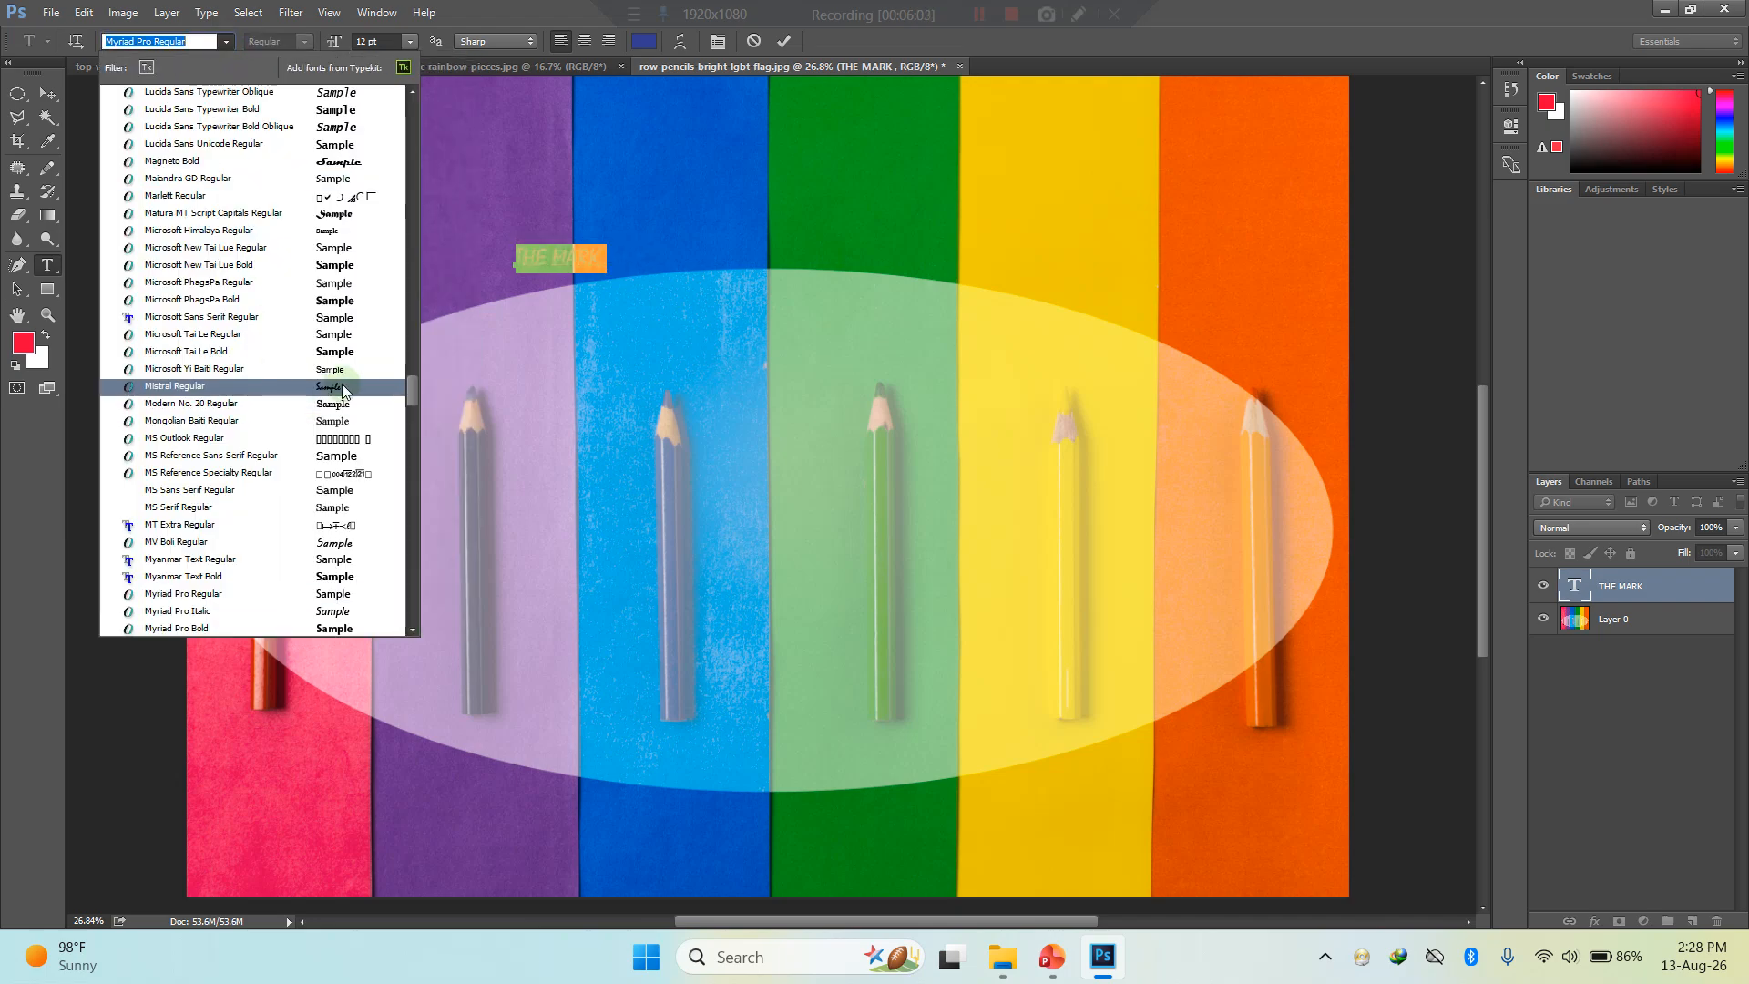
{"action": "scroll", "coordinate": [344, 390], "scroll_direction": "down", "scroll_amount": 2}
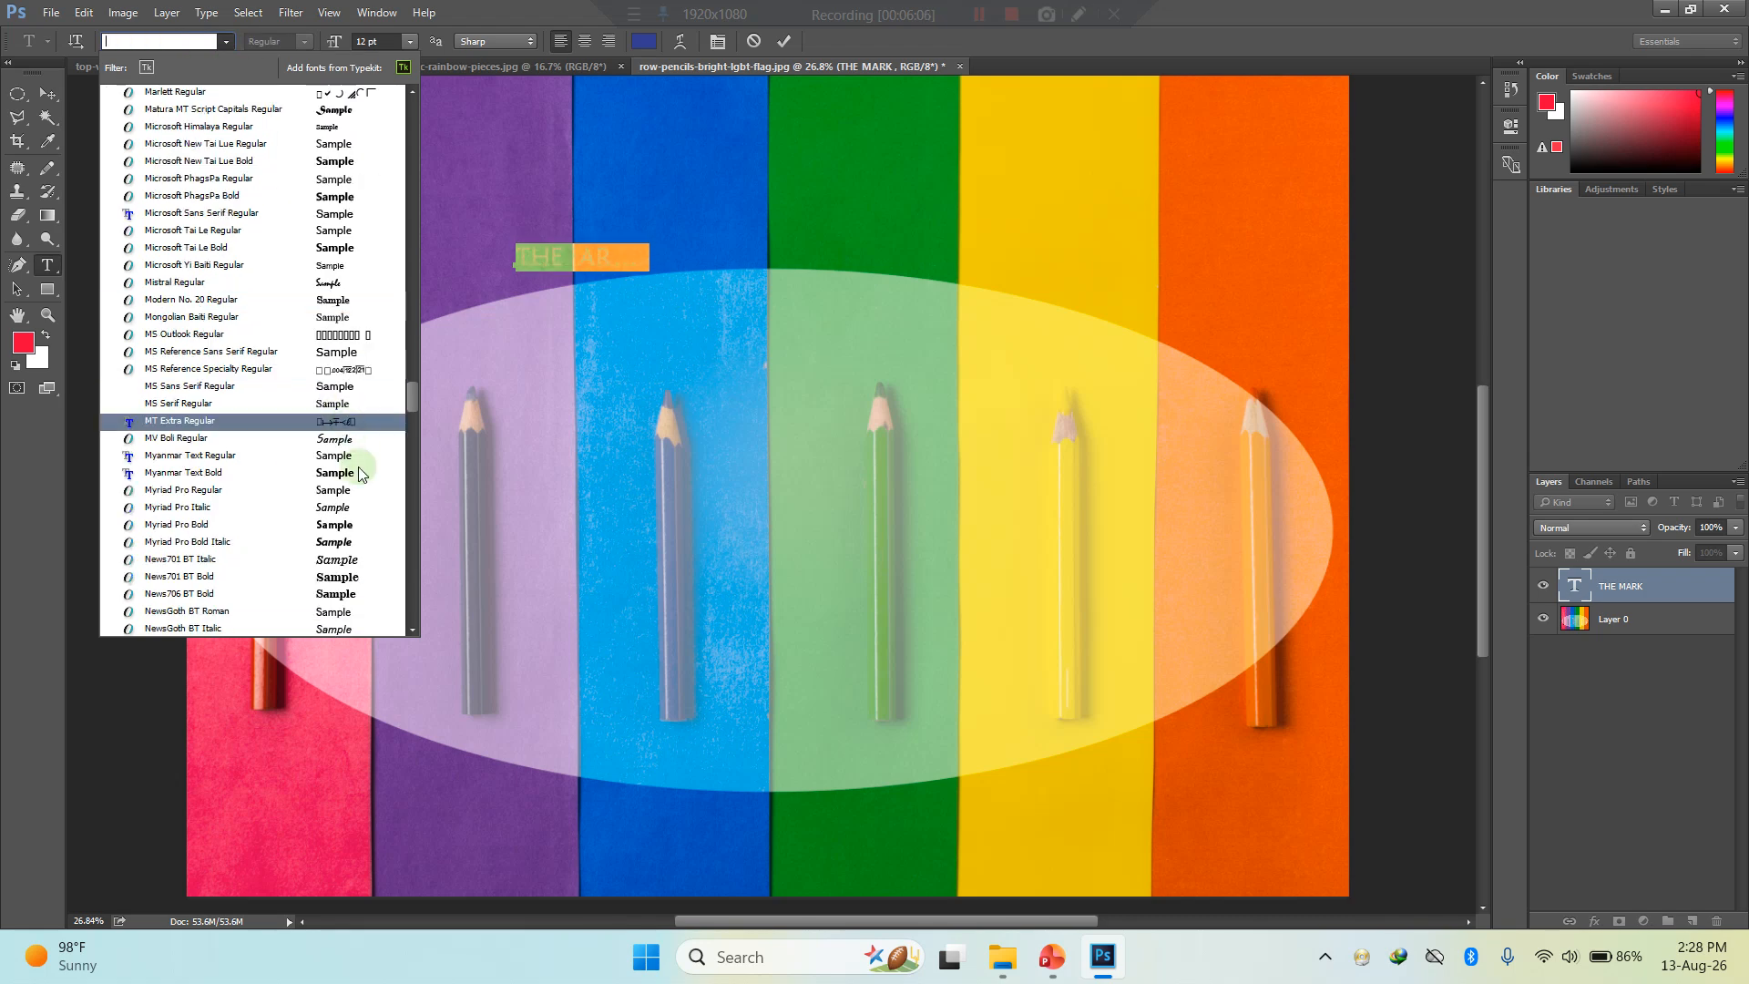
{"action": "scroll", "coordinate": [348, 552], "scroll_direction": "down", "scroll_amount": 4}
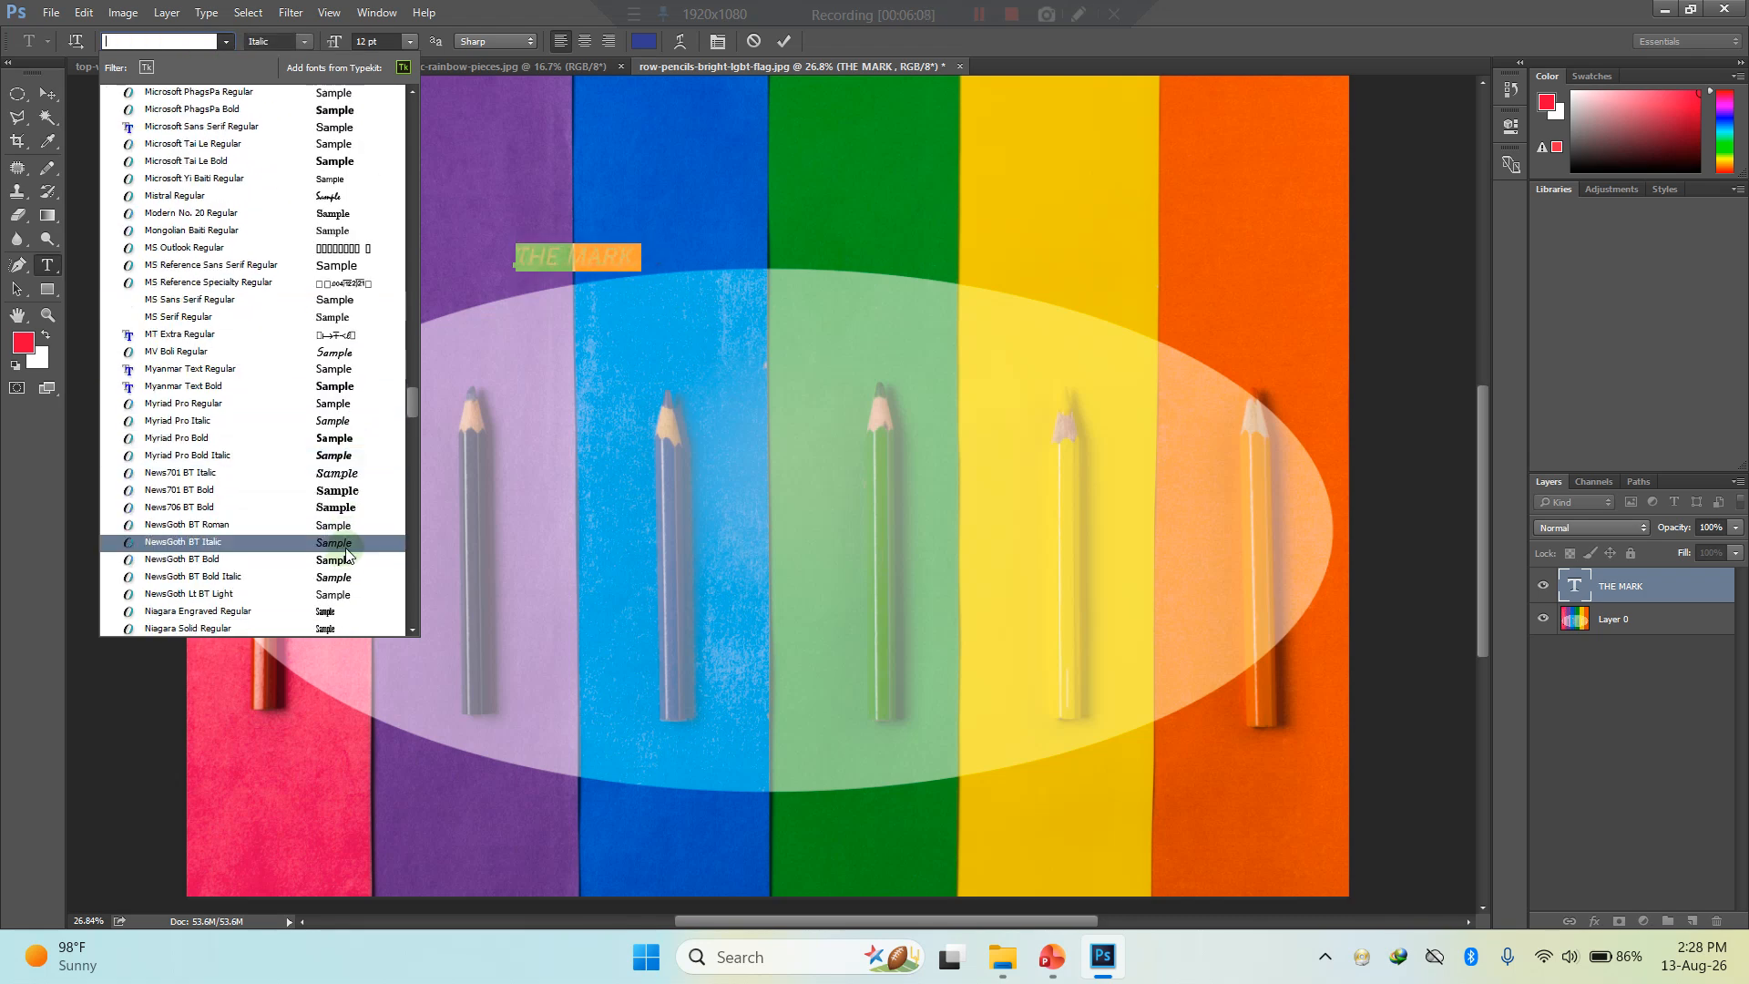
{"action": "scroll", "coordinate": [347, 547], "scroll_direction": "down", "scroll_amount": 4}
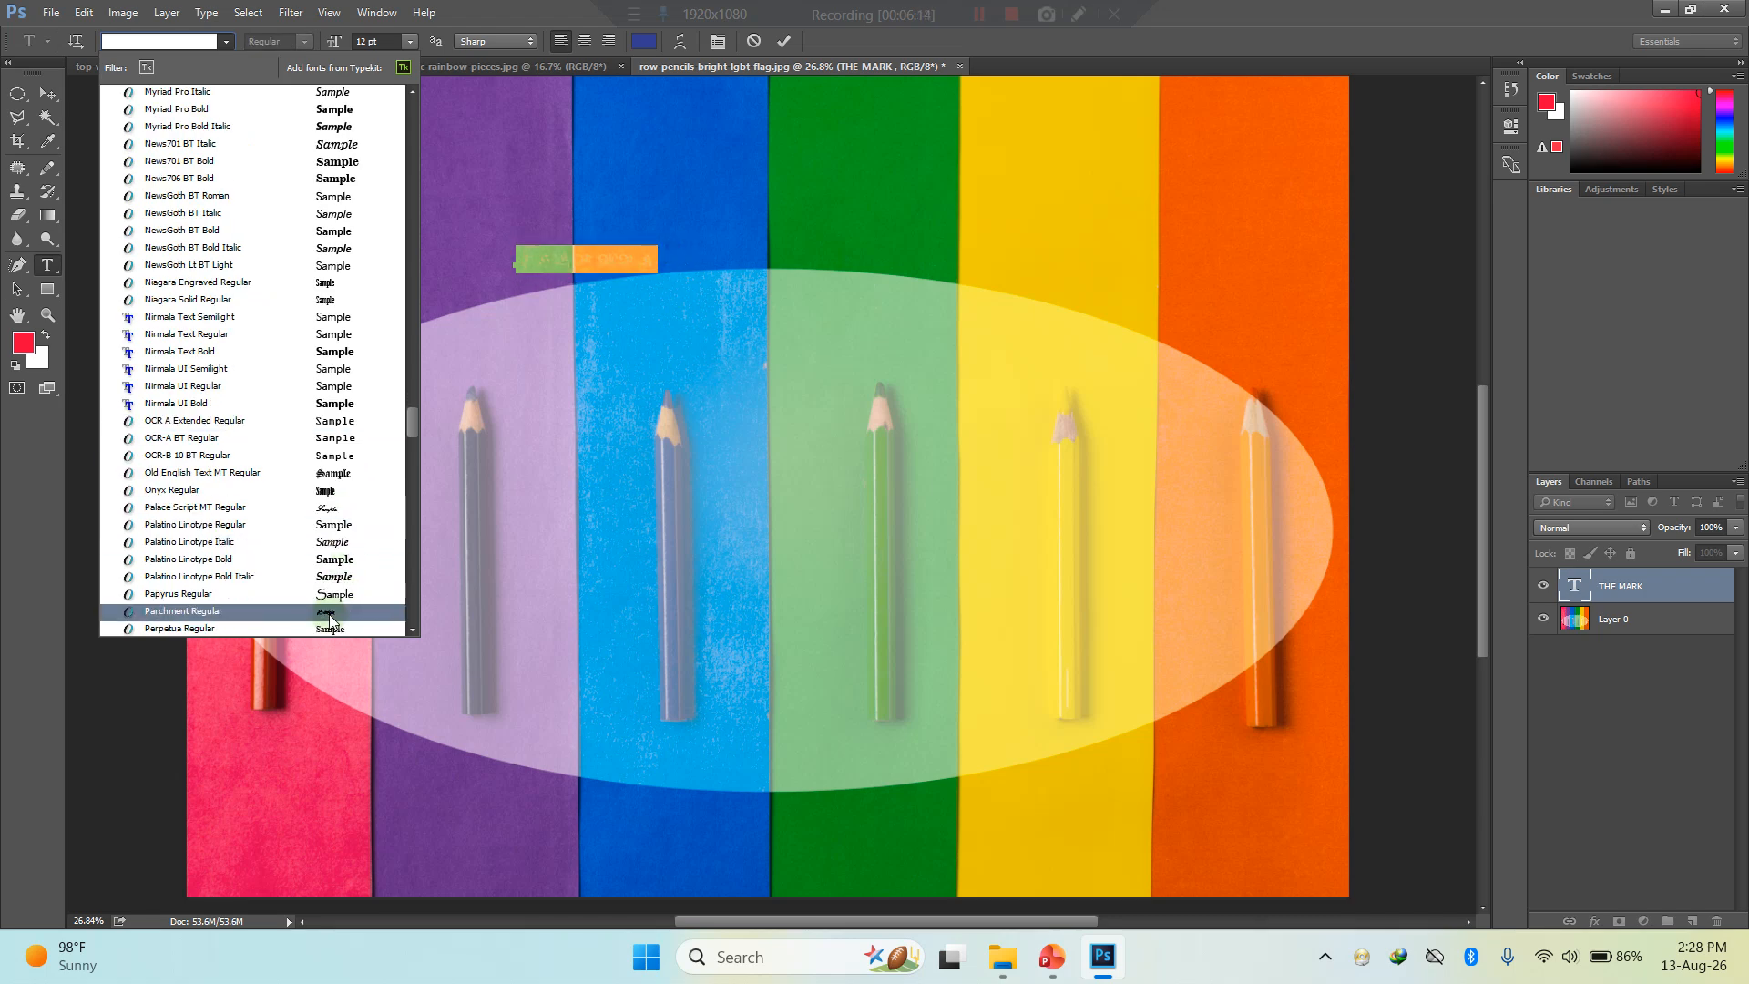
{"action": "scroll", "coordinate": [328, 610], "scroll_direction": "down", "scroll_amount": 4}
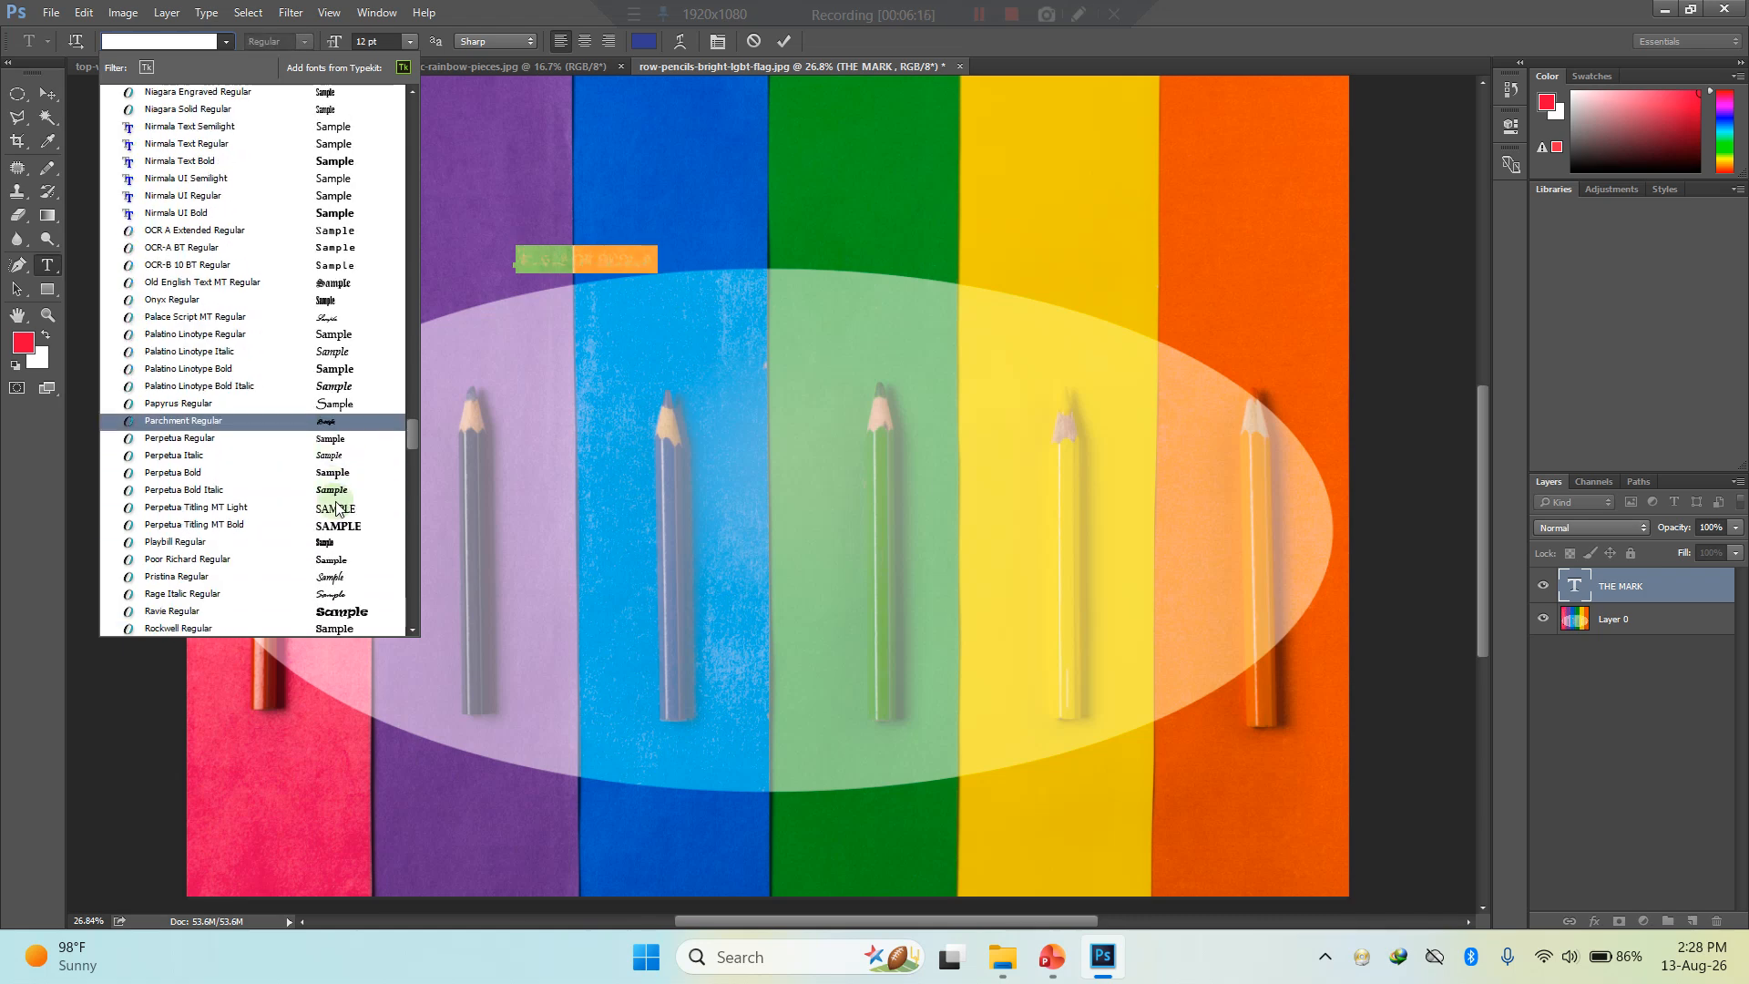
{"action": "left_click", "coordinate": [326, 594]}
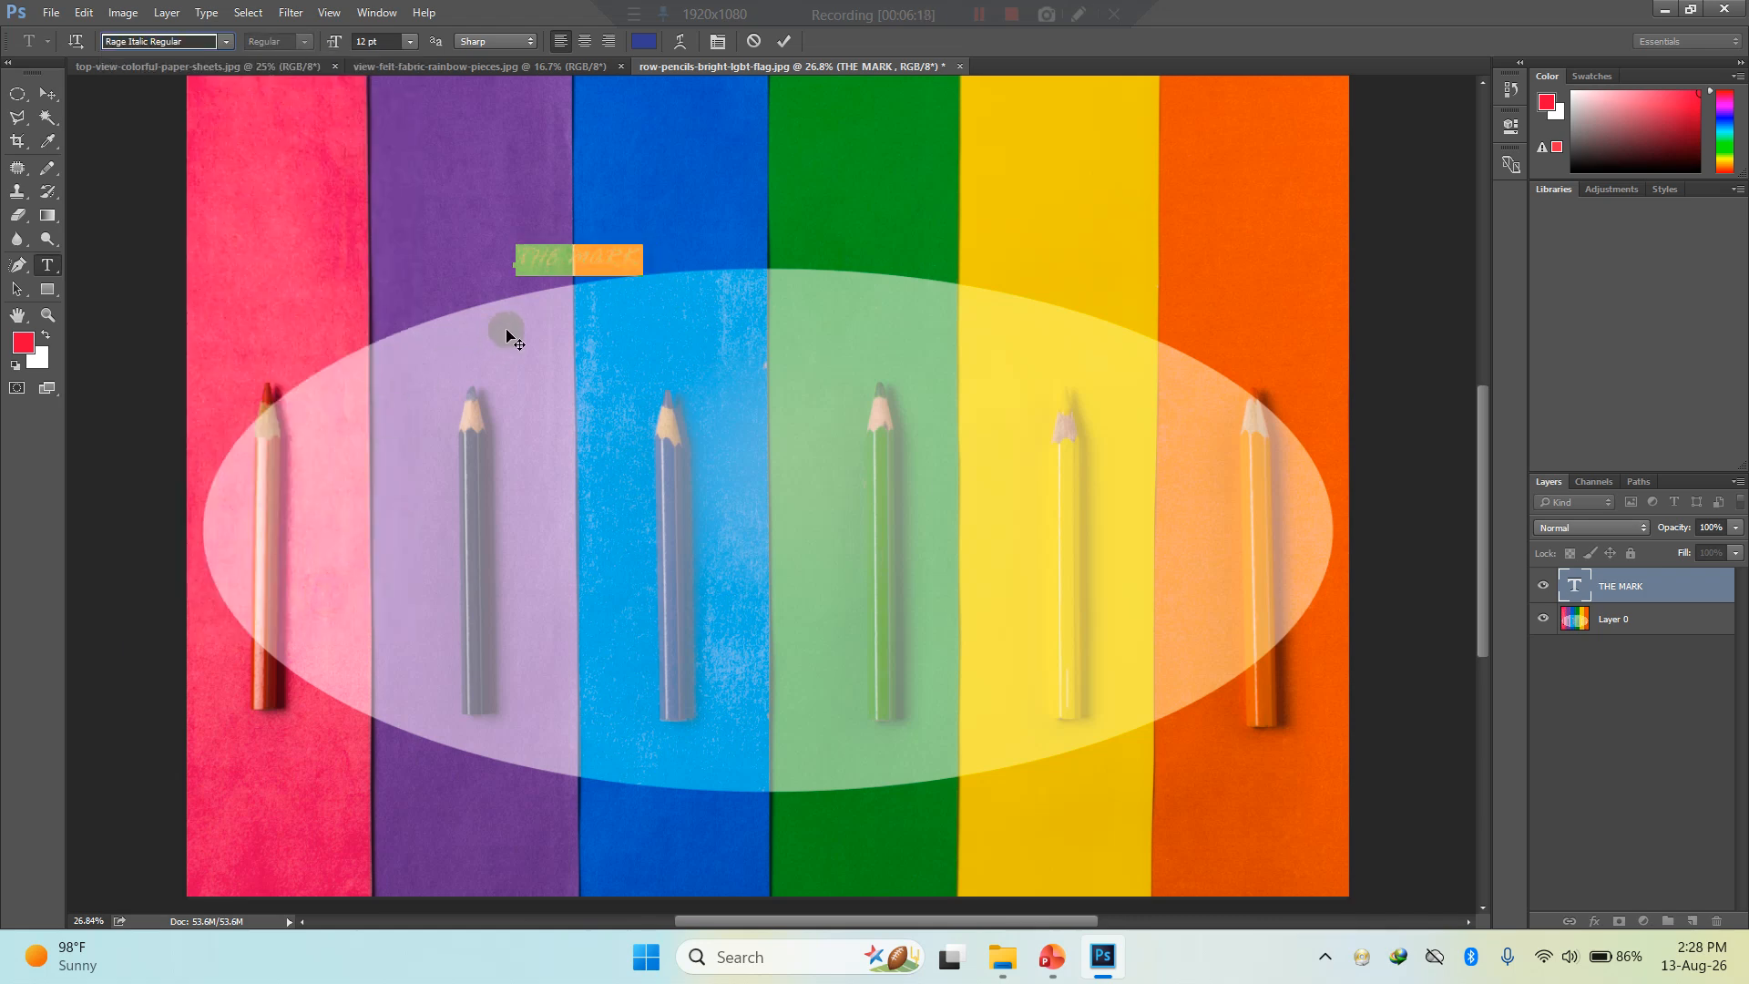
- Rewrite the text in mixed case as "The Mark" and commit it
{"action": "type", "text": "The MA"}
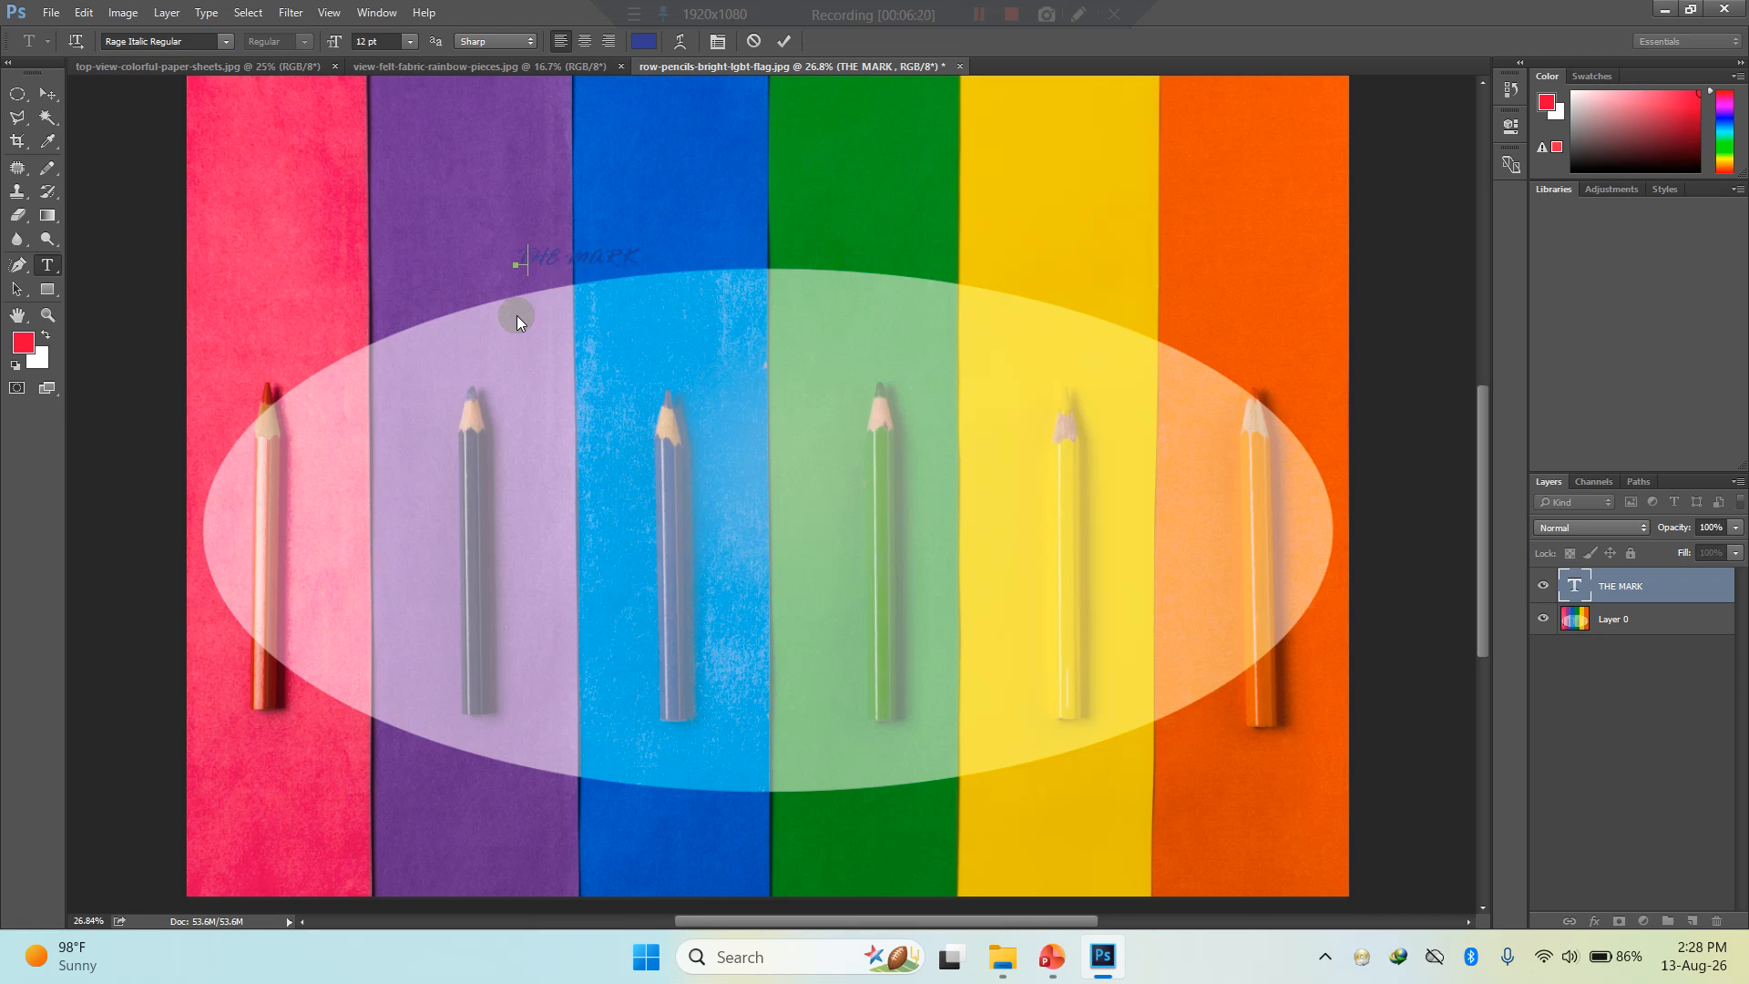
{"action": "type", "text": "RK"}
{"action": "left_click", "coordinate": [47, 94]}
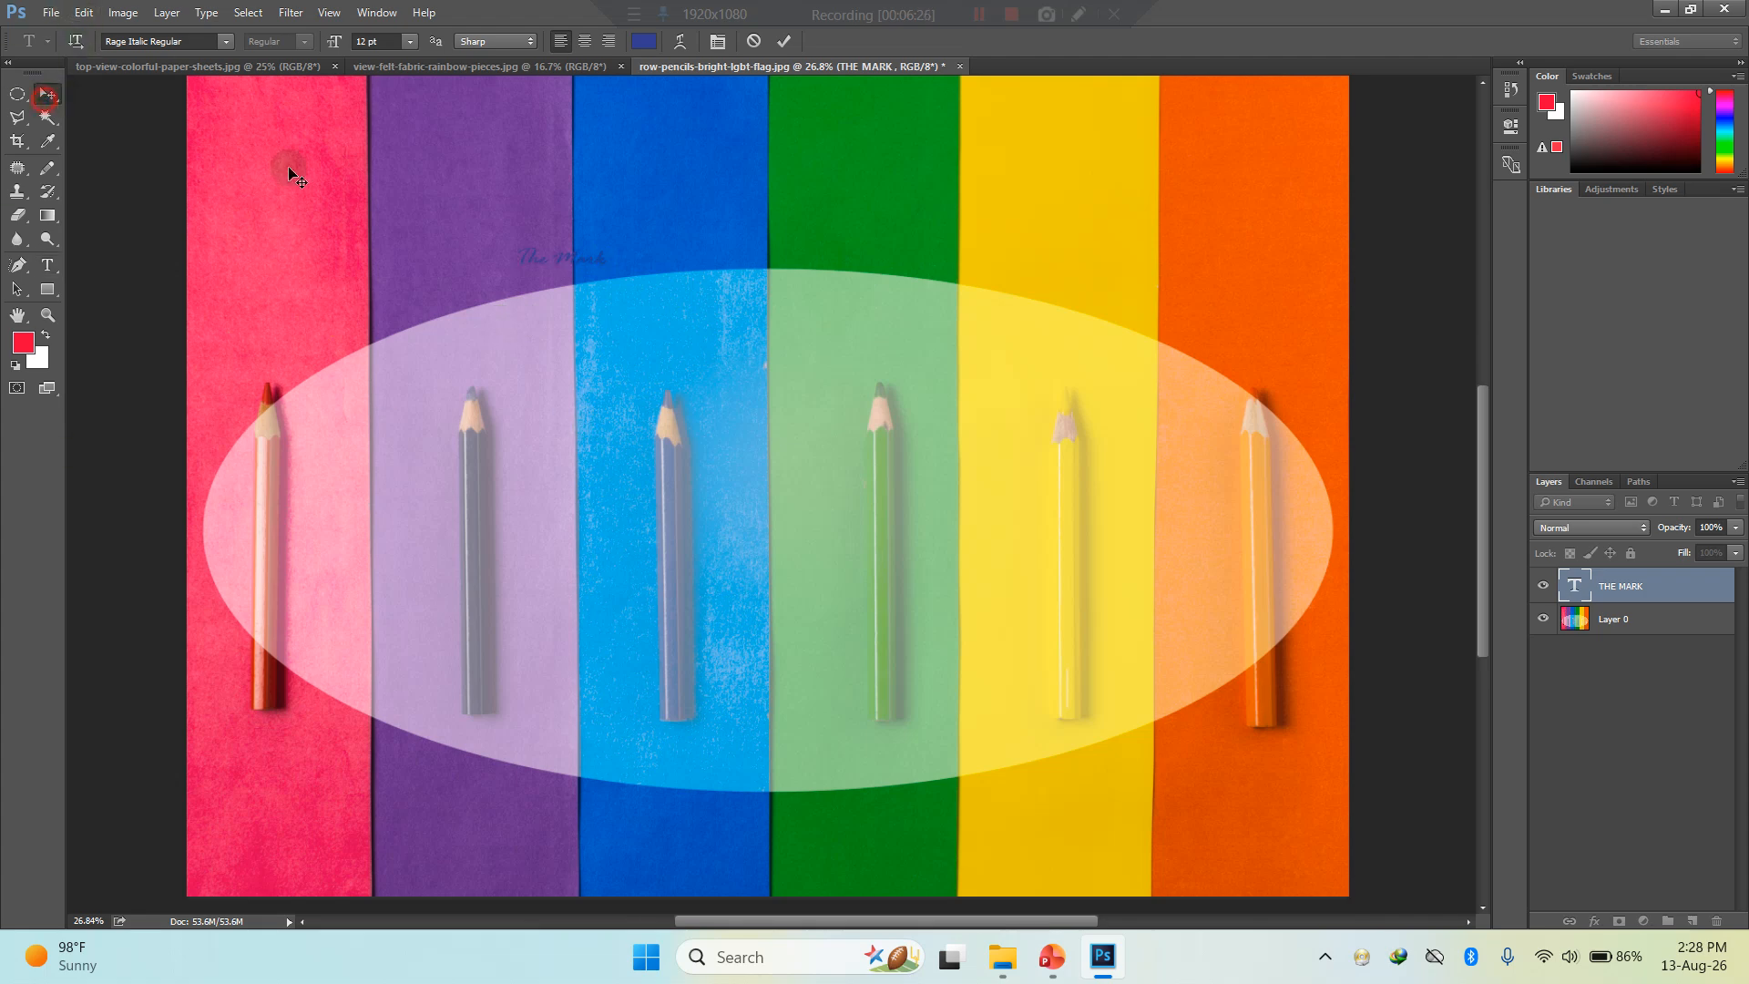
- Enlarge the "The Mark" text to about 1042% width and 1064% height, and centre it inside the ellipse
{"action": "left_click_drag", "start_coordinate": [606, 259], "coordinate": [1180, 492]}
{"action": "left_click_drag", "start_coordinate": [839, 274], "coordinate": [847, 449]}
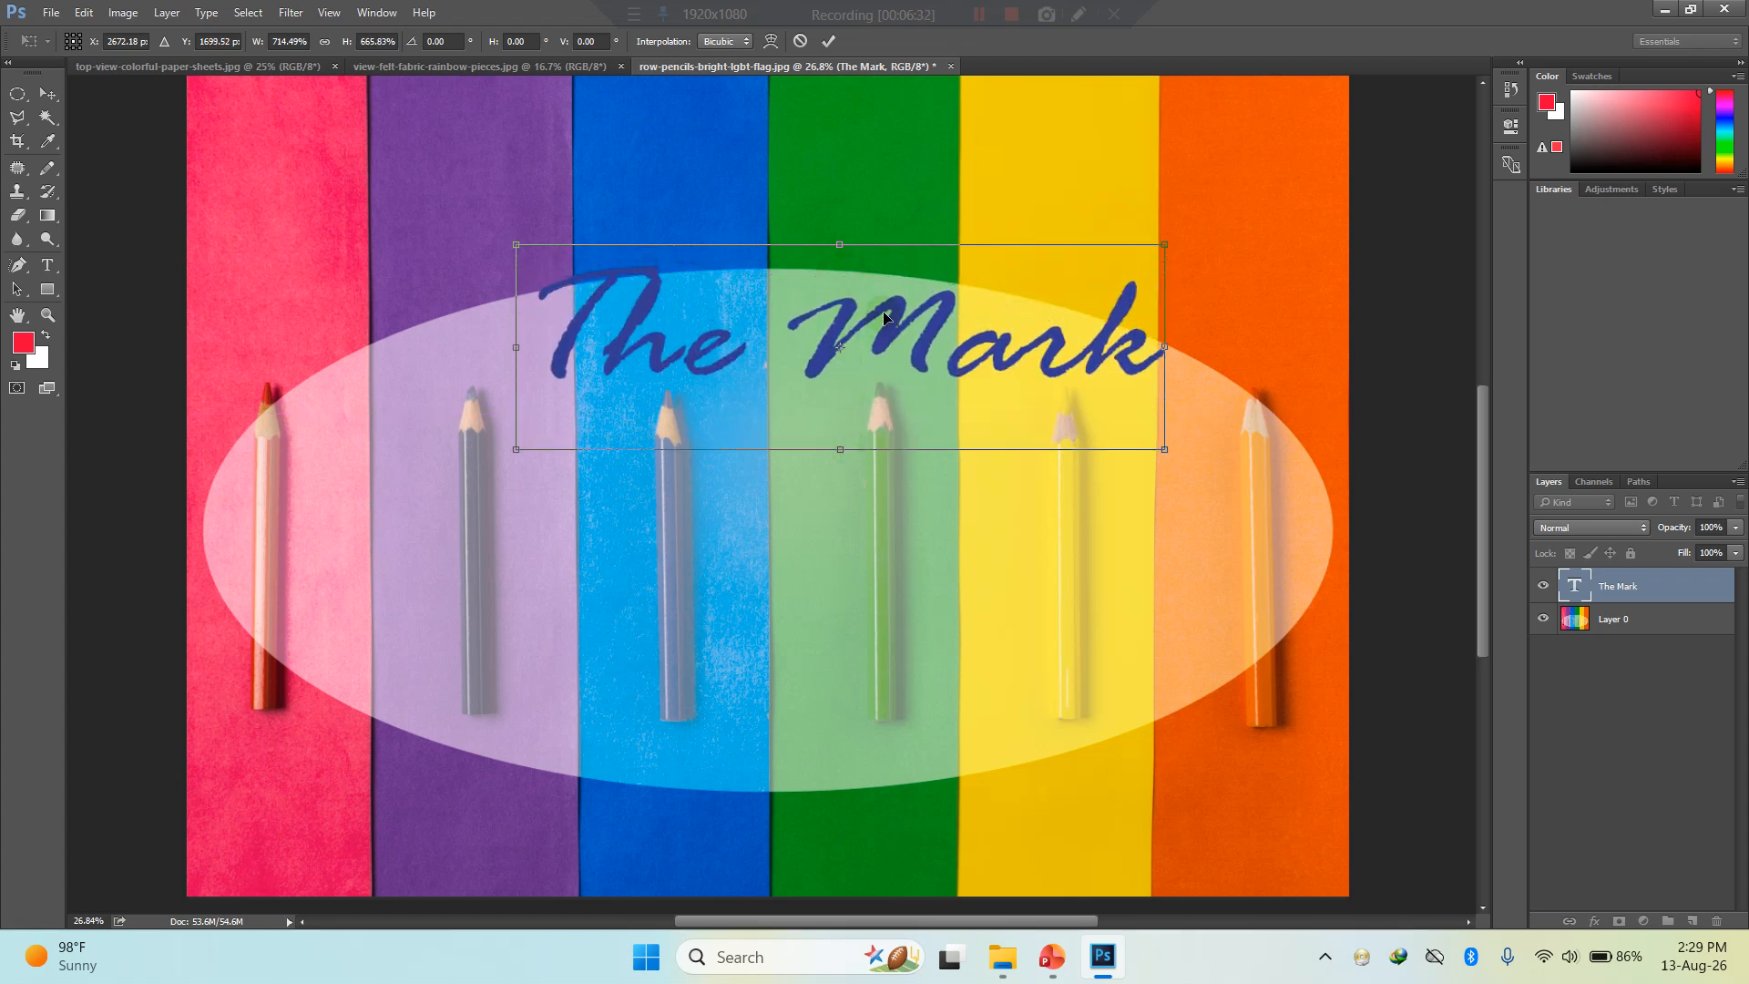
{"action": "left_click_drag", "start_coordinate": [875, 310], "coordinate": [828, 448]}
{"action": "left_click_drag", "start_coordinate": [949, 554], "coordinate": [1280, 665]}
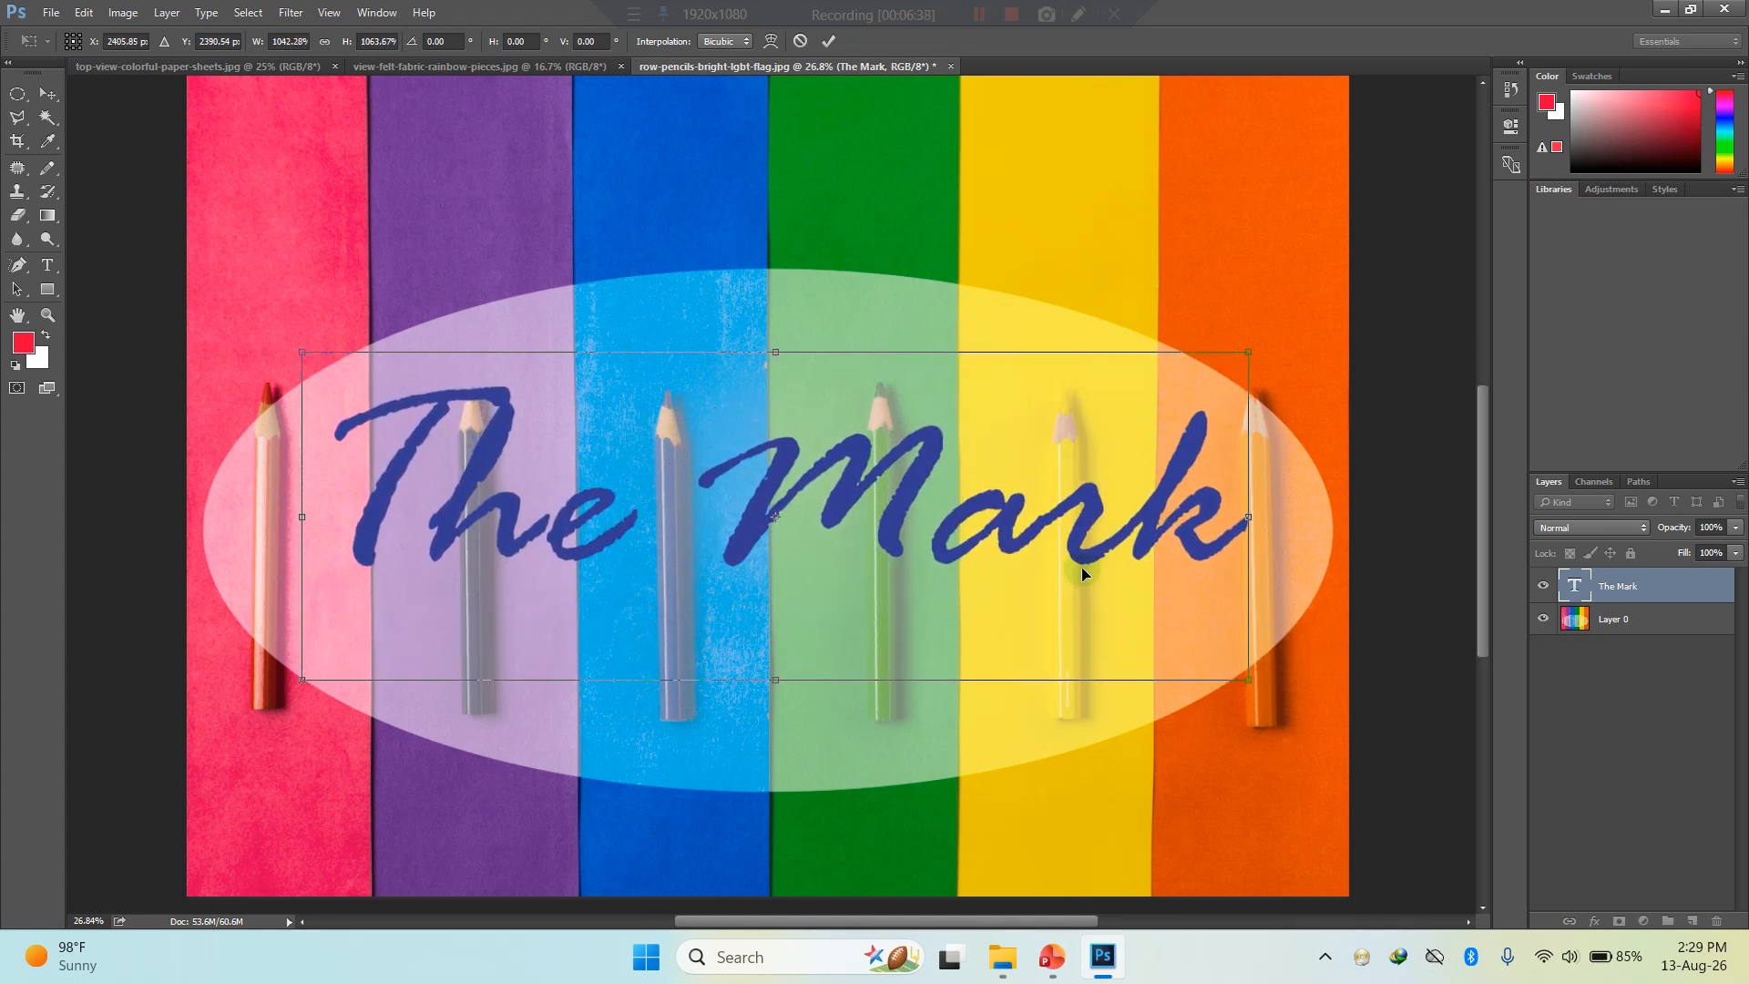
{"action": "left_click_drag", "start_coordinate": [1057, 515], "coordinate": [1034, 533]}
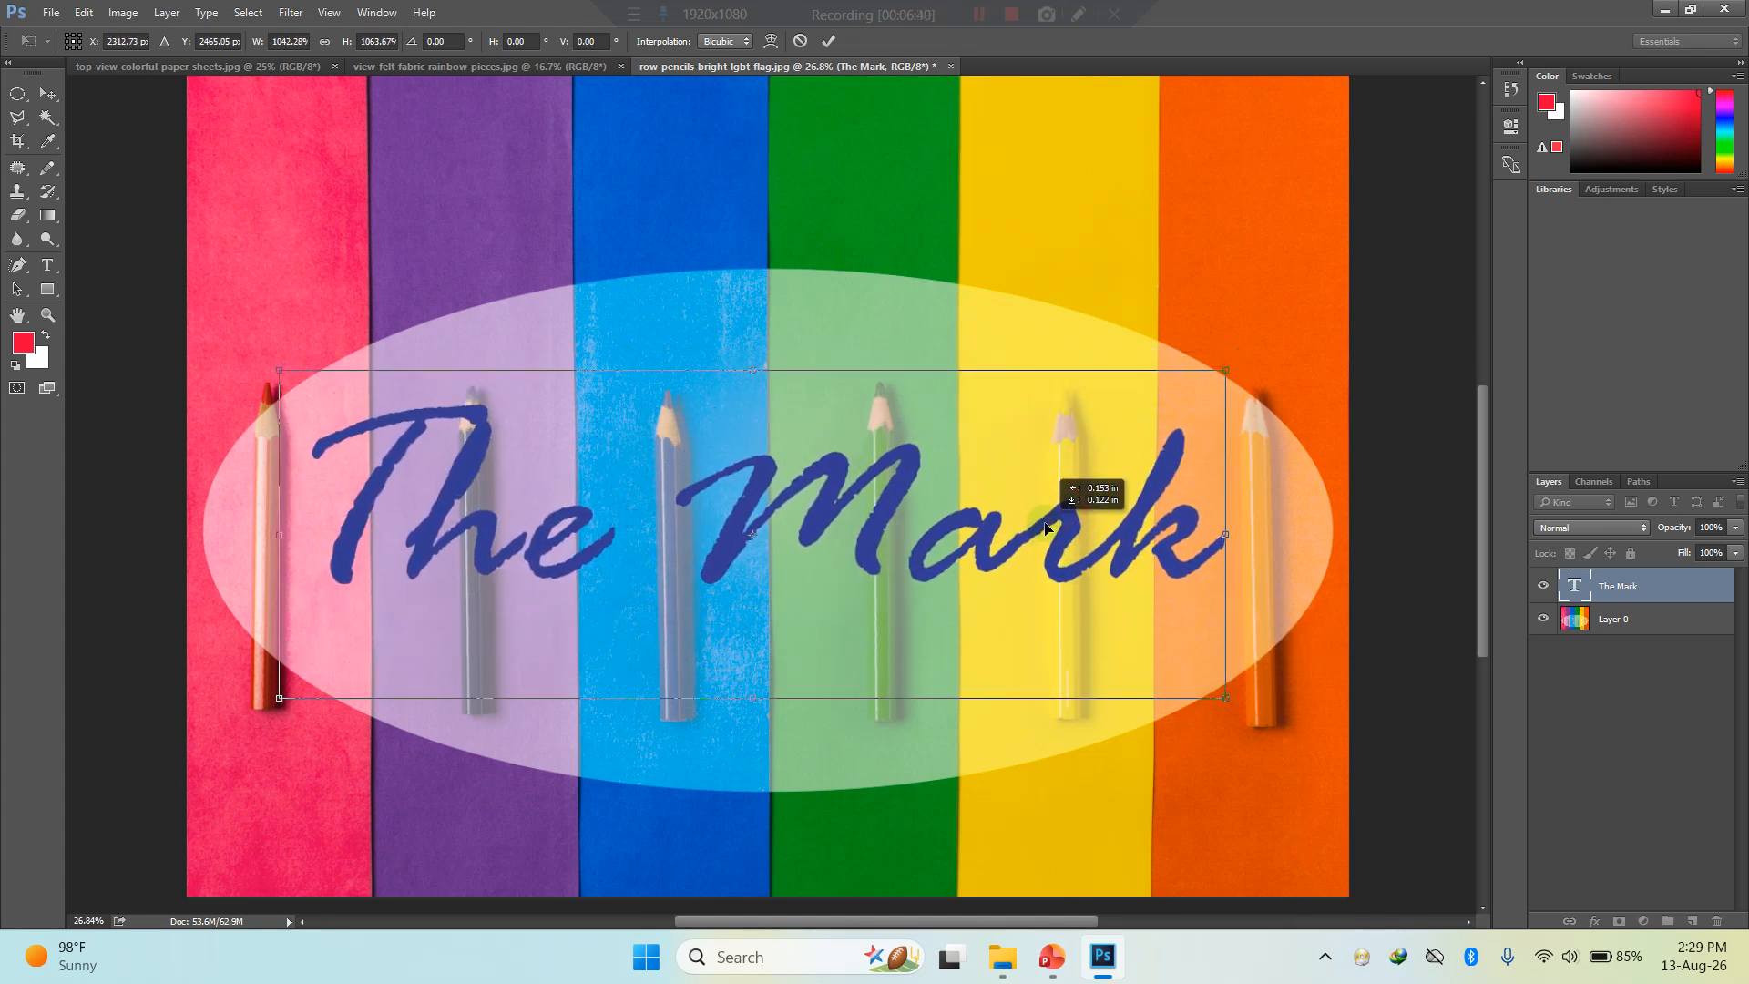
{"action": "double_click", "coordinate": [760, 487]}
{"action": "key", "text": "ctrl"}
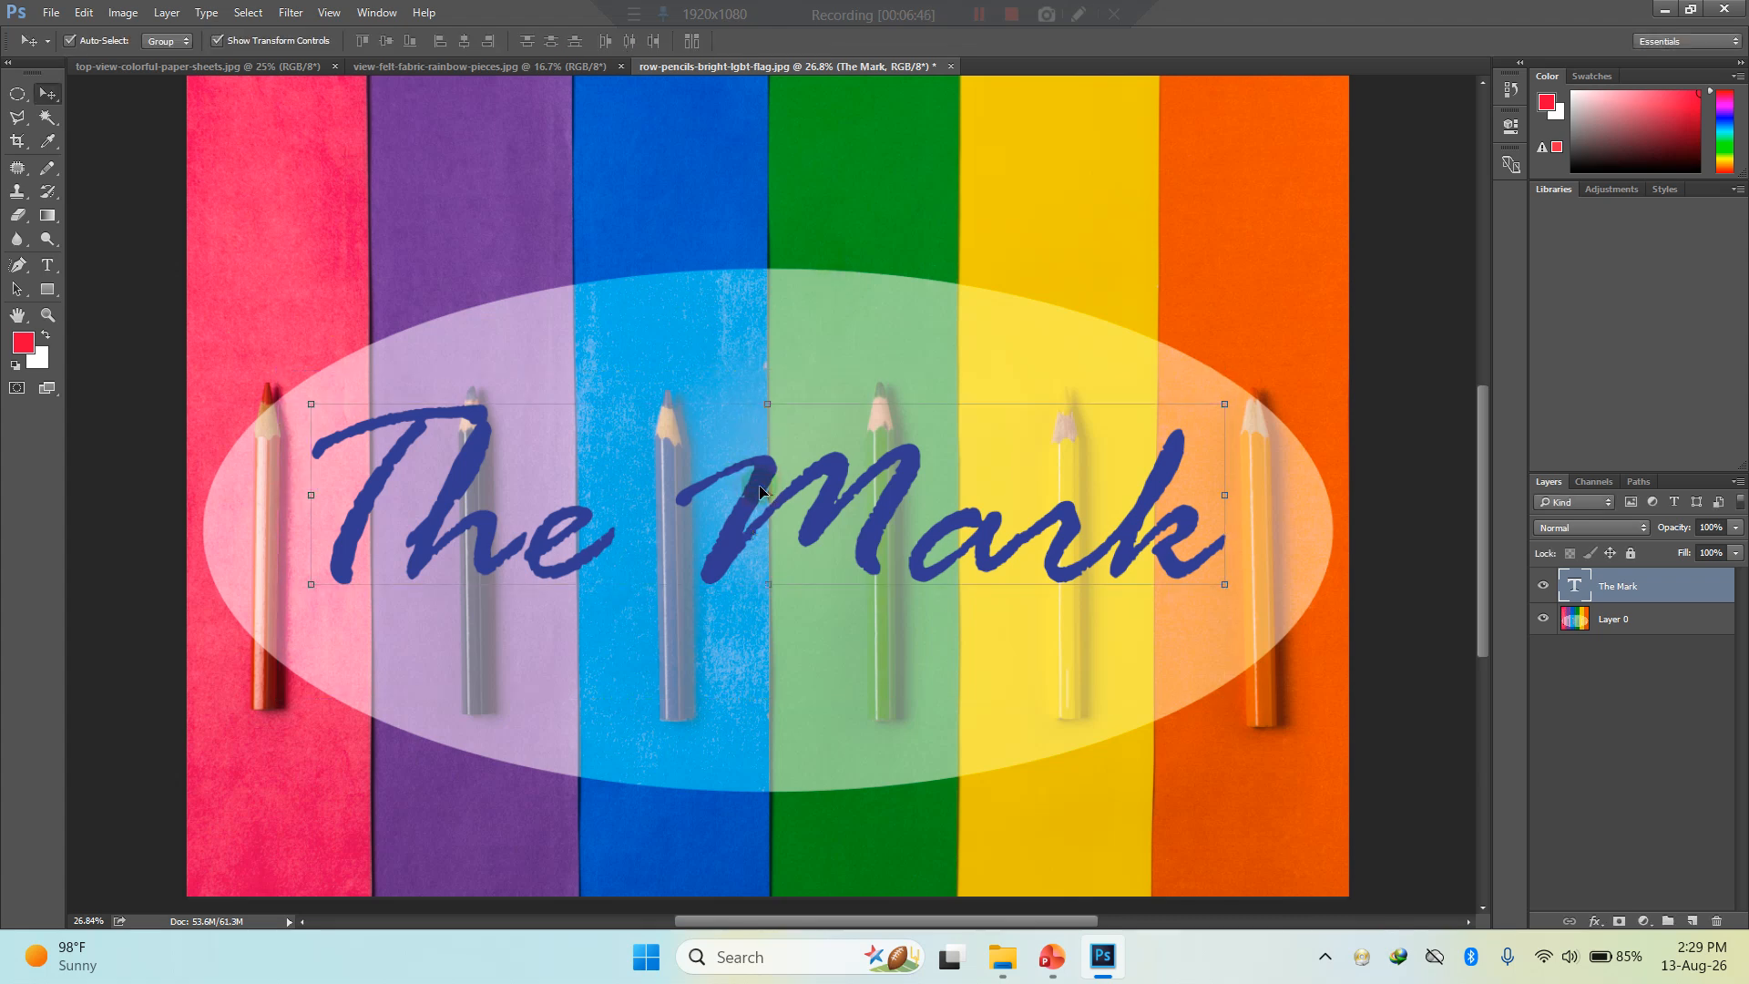
- Recolour the whole "The Mark" text to a near-black dark purple, commit it and deselect the layer
{"action": "left_click", "coordinate": [53, 268]}
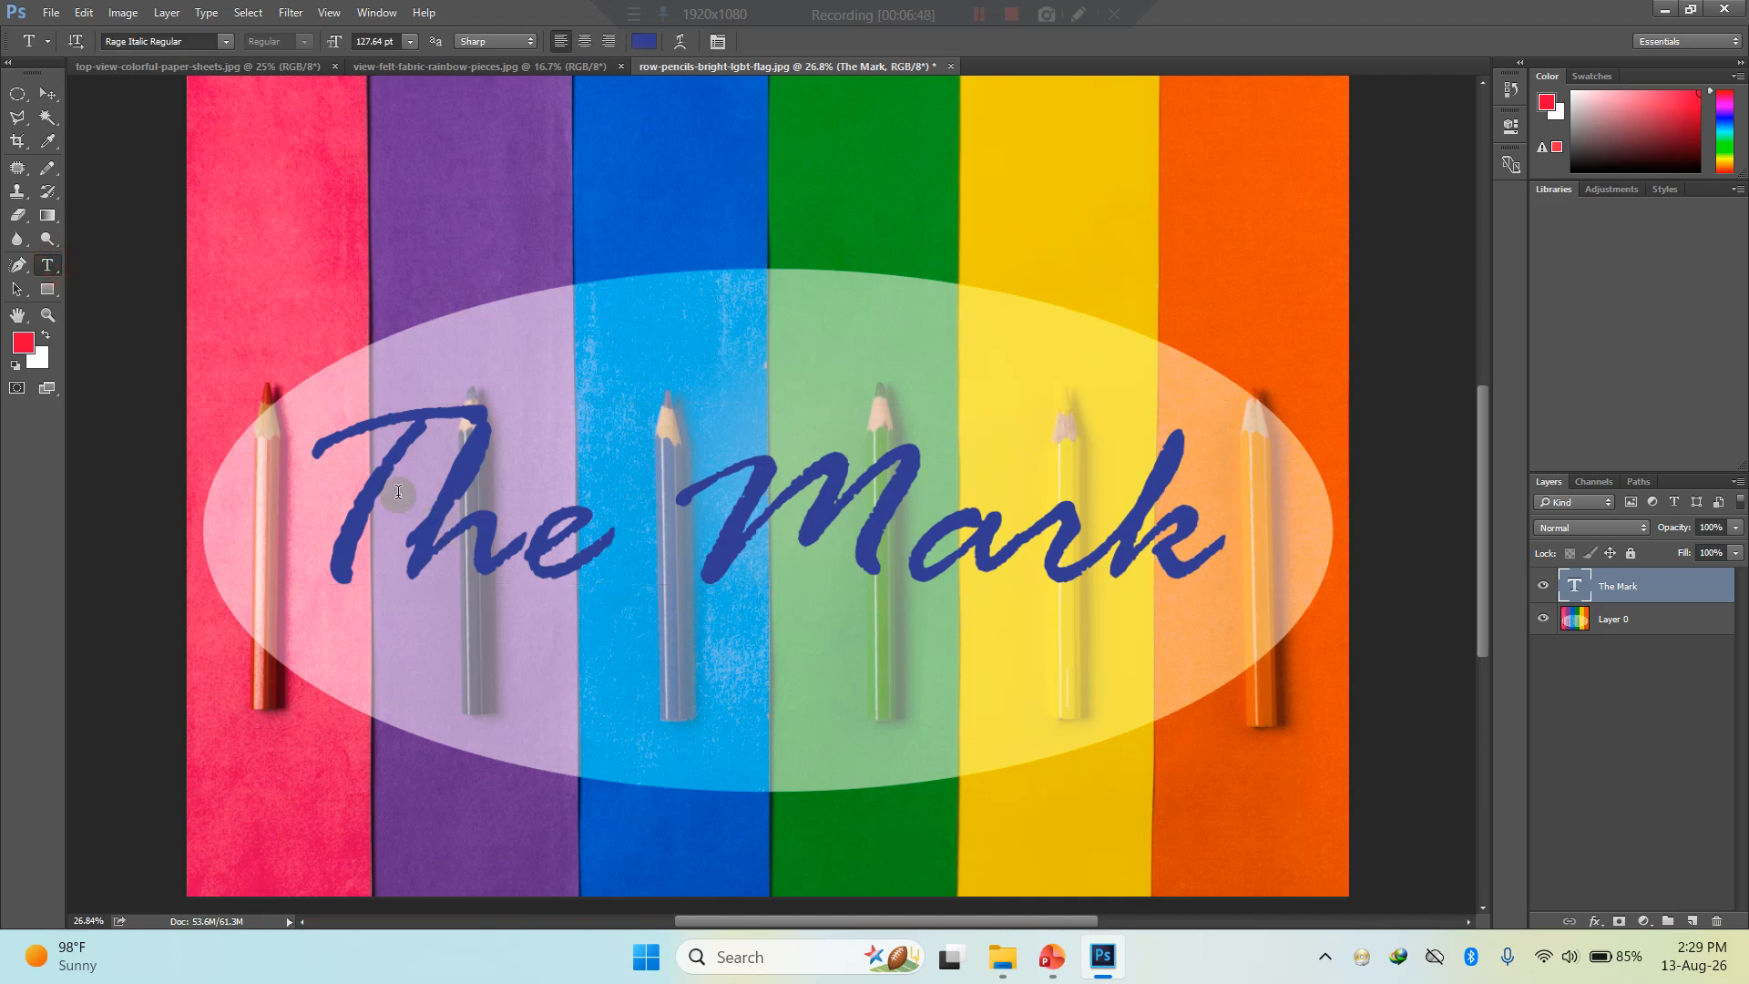
{"action": "left_click_drag", "start_coordinate": [363, 474], "coordinate": [1120, 454]}
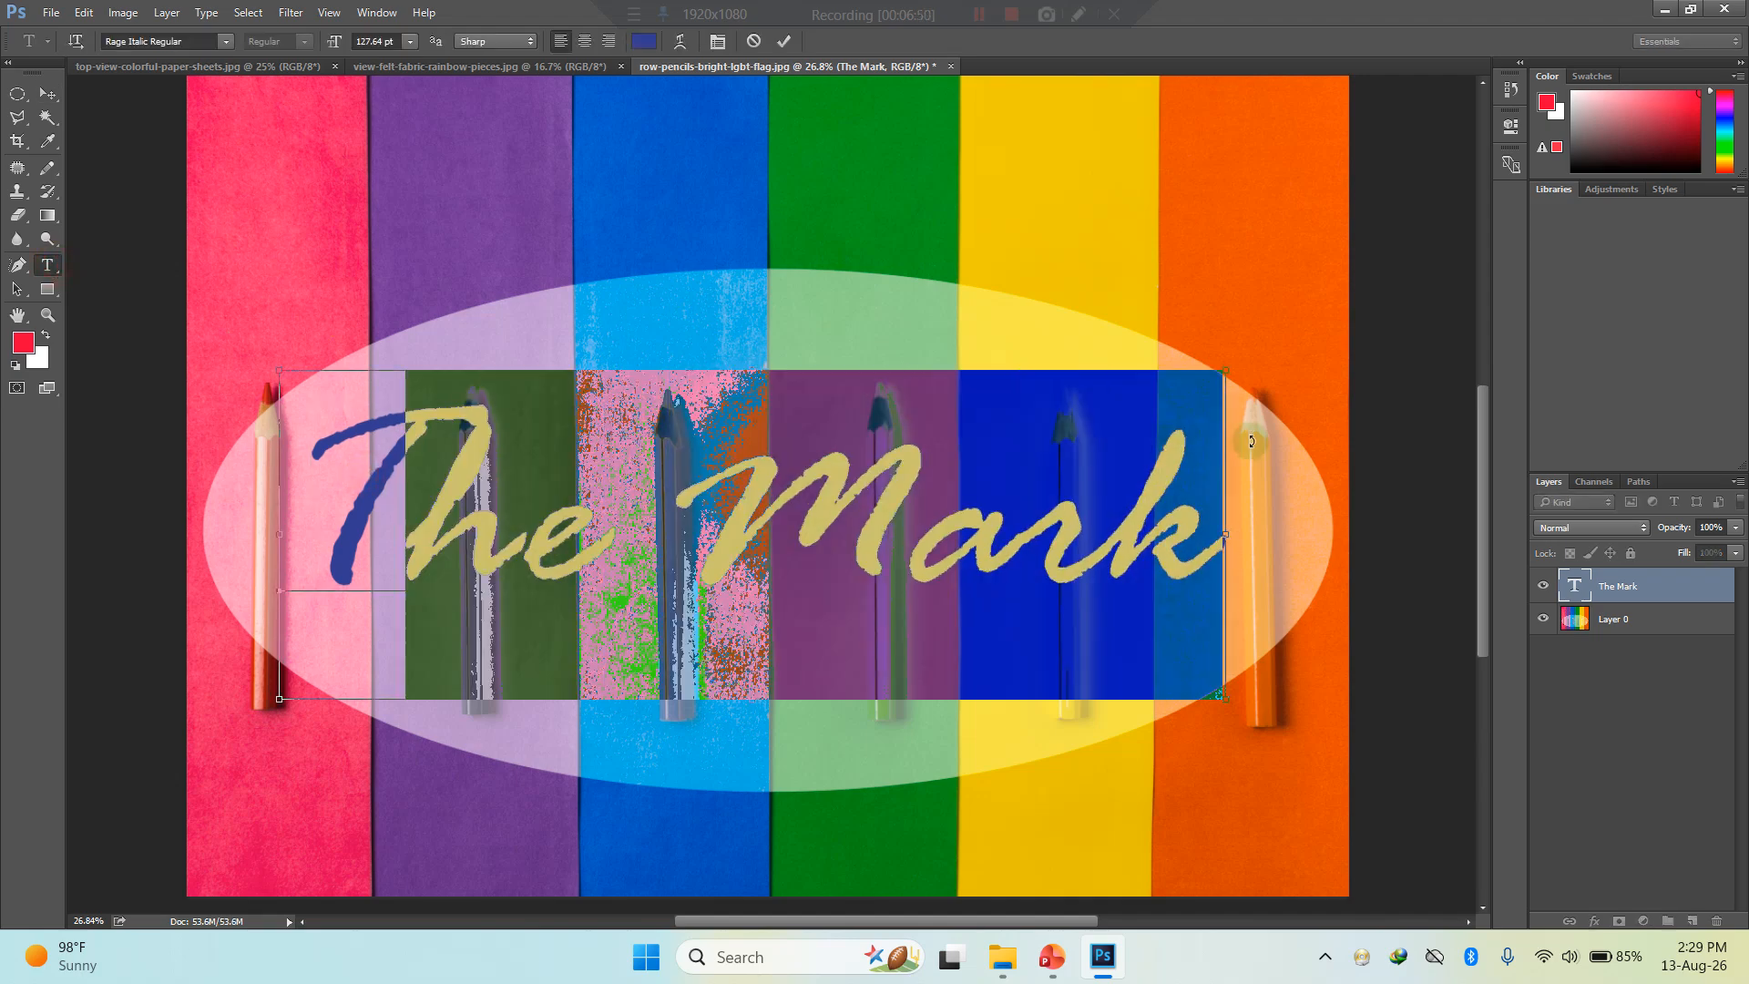
{"action": "key", "text": "ctrl+a"}
{"action": "left_click", "coordinate": [644, 41]}
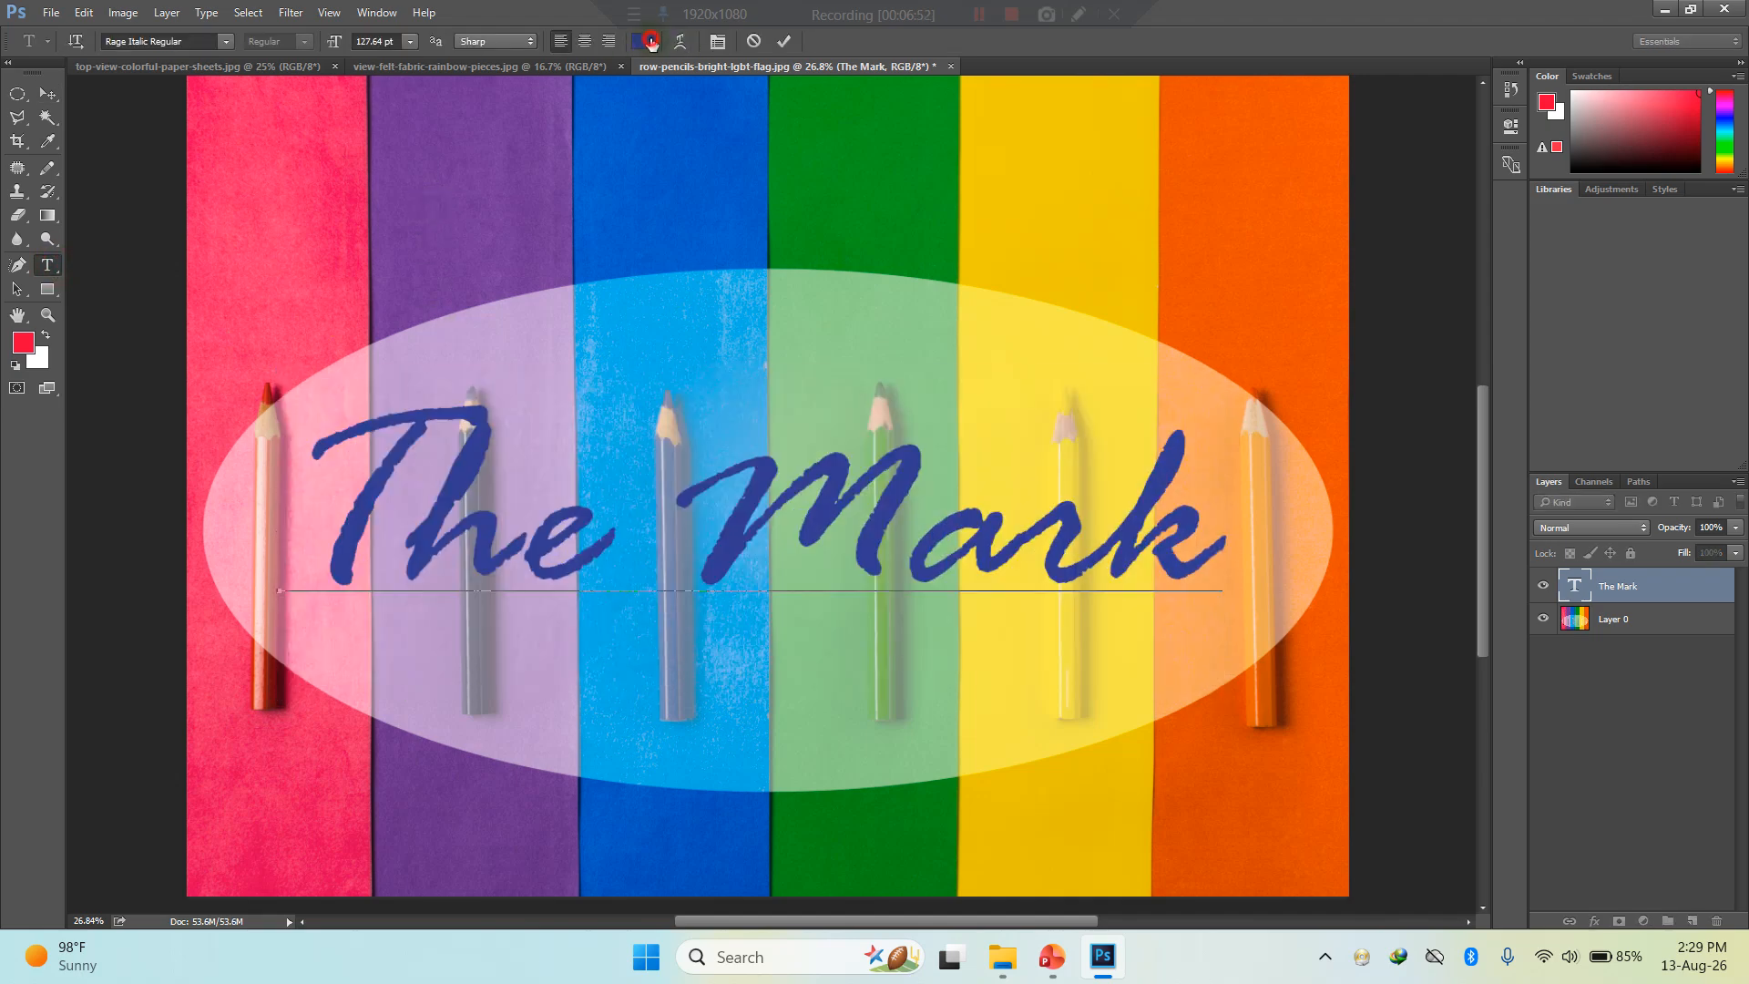
{"action": "left_click", "coordinate": [680, 445]}
{"action": "left_click", "coordinate": [680, 445]}
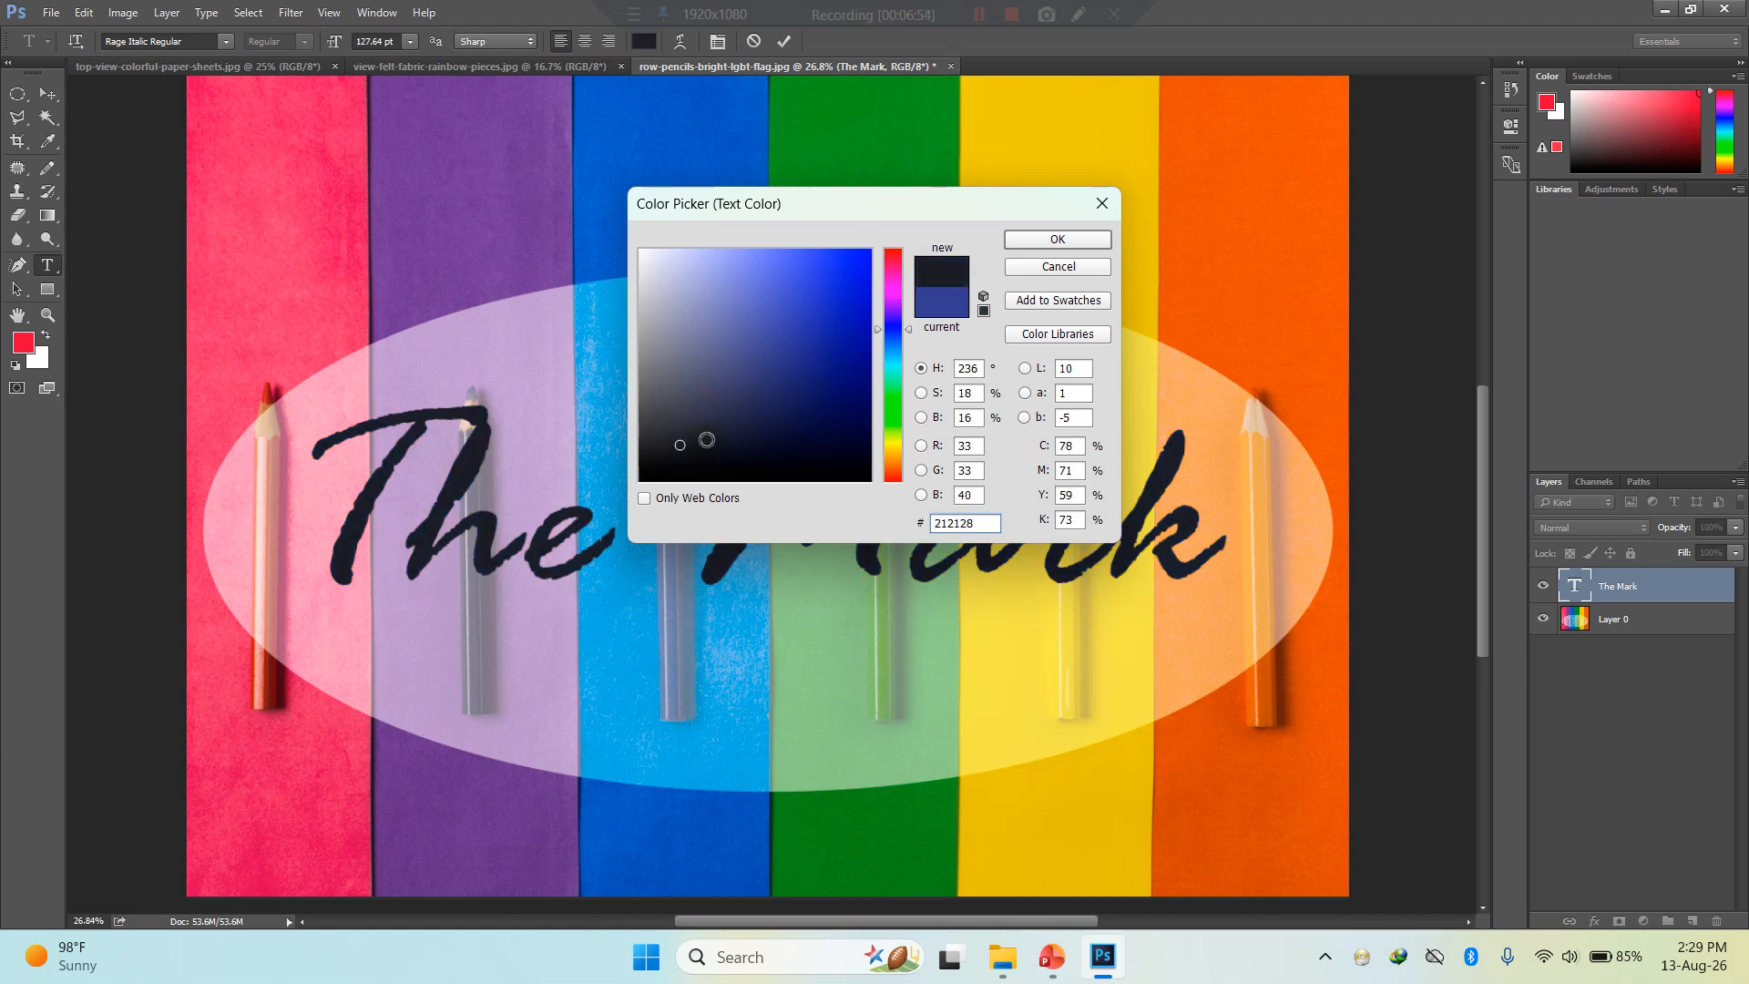
{"action": "mouse_move", "coordinate": [715, 434]}
{"action": "left_mouse_down"}
{"action": "mouse_move", "coordinate": [664, 335]}
{"action": "mouse_move", "coordinate": [667, 370]}
{"action": "mouse_move", "coordinate": [664, 272]}
{"action": "mouse_move", "coordinate": [645, 256]}
{"action": "mouse_move", "coordinate": [697, 351]}
{"action": "mouse_move", "coordinate": [681, 419]}
{"action": "mouse_move", "coordinate": [836, 424]}
{"action": "mouse_move", "coordinate": [797, 458]}
{"action": "mouse_move", "coordinate": [867, 478]}
{"action": "left_mouse_up"}
{"action": "left_click", "coordinate": [920, 368]}
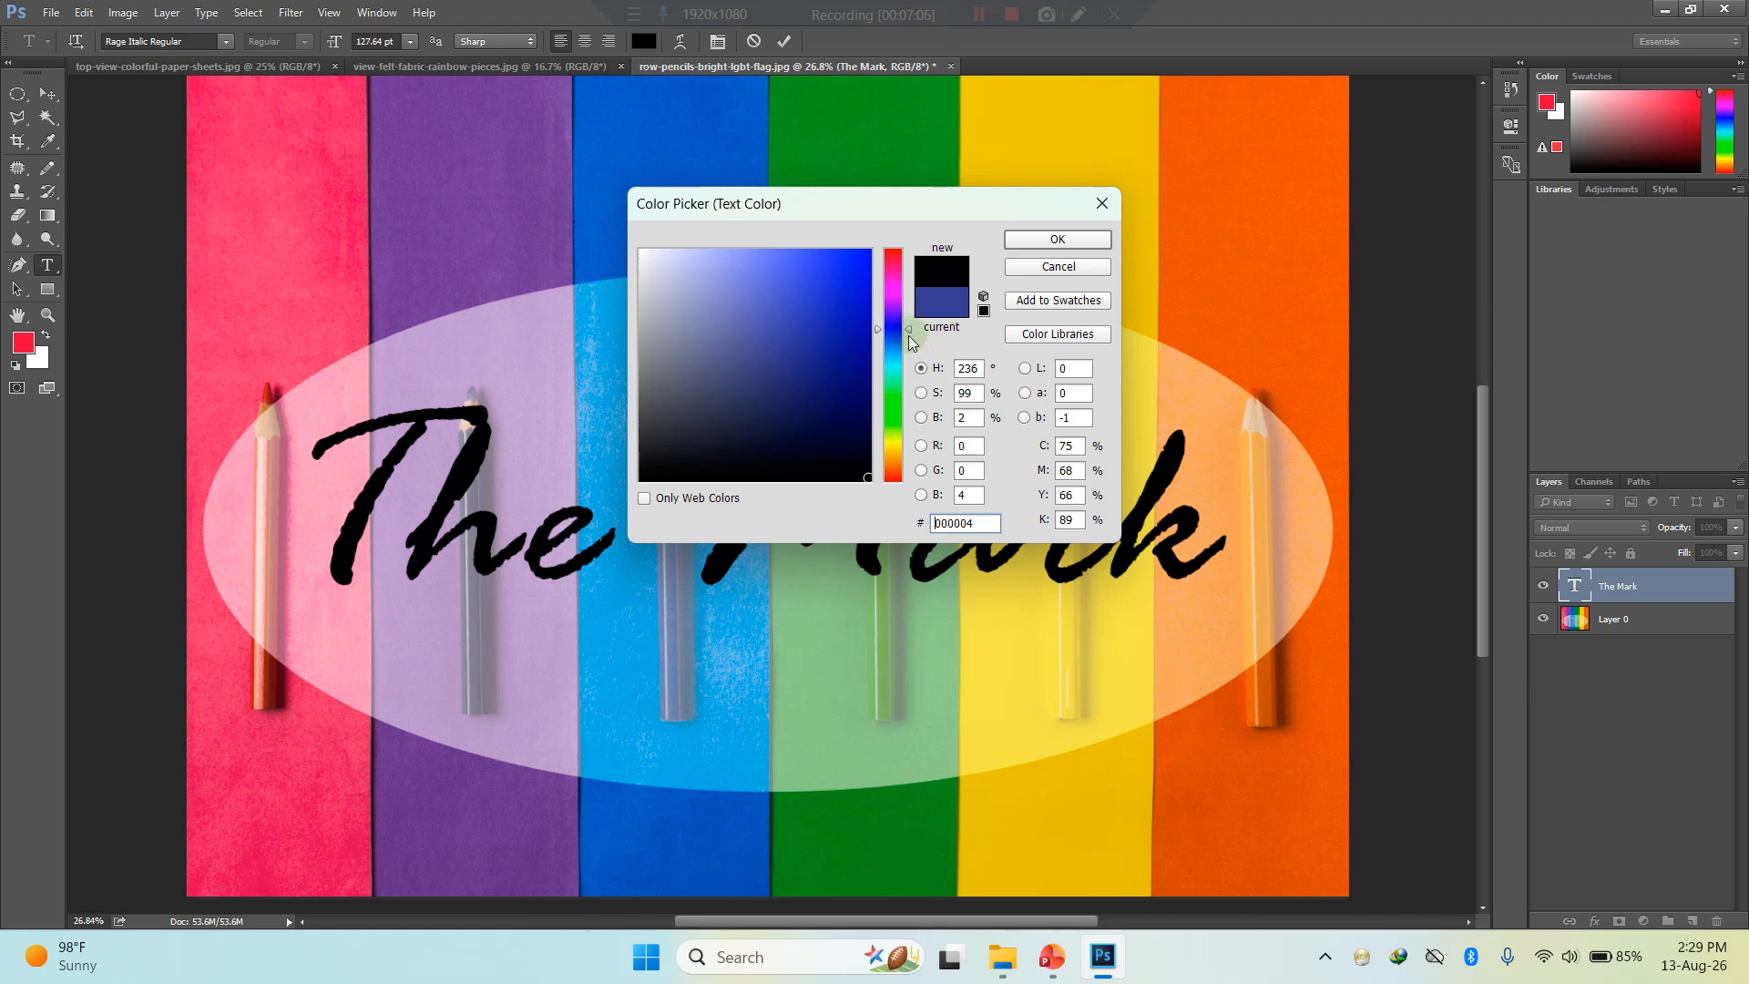
{"action": "mouse_move", "coordinate": [907, 333]}
{"action": "left_mouse_down"}
{"action": "mouse_move", "coordinate": [910, 297]}
{"action": "mouse_move", "coordinate": [909, 312]}
{"action": "left_mouse_up"}
{"action": "left_click", "coordinate": [853, 395]}
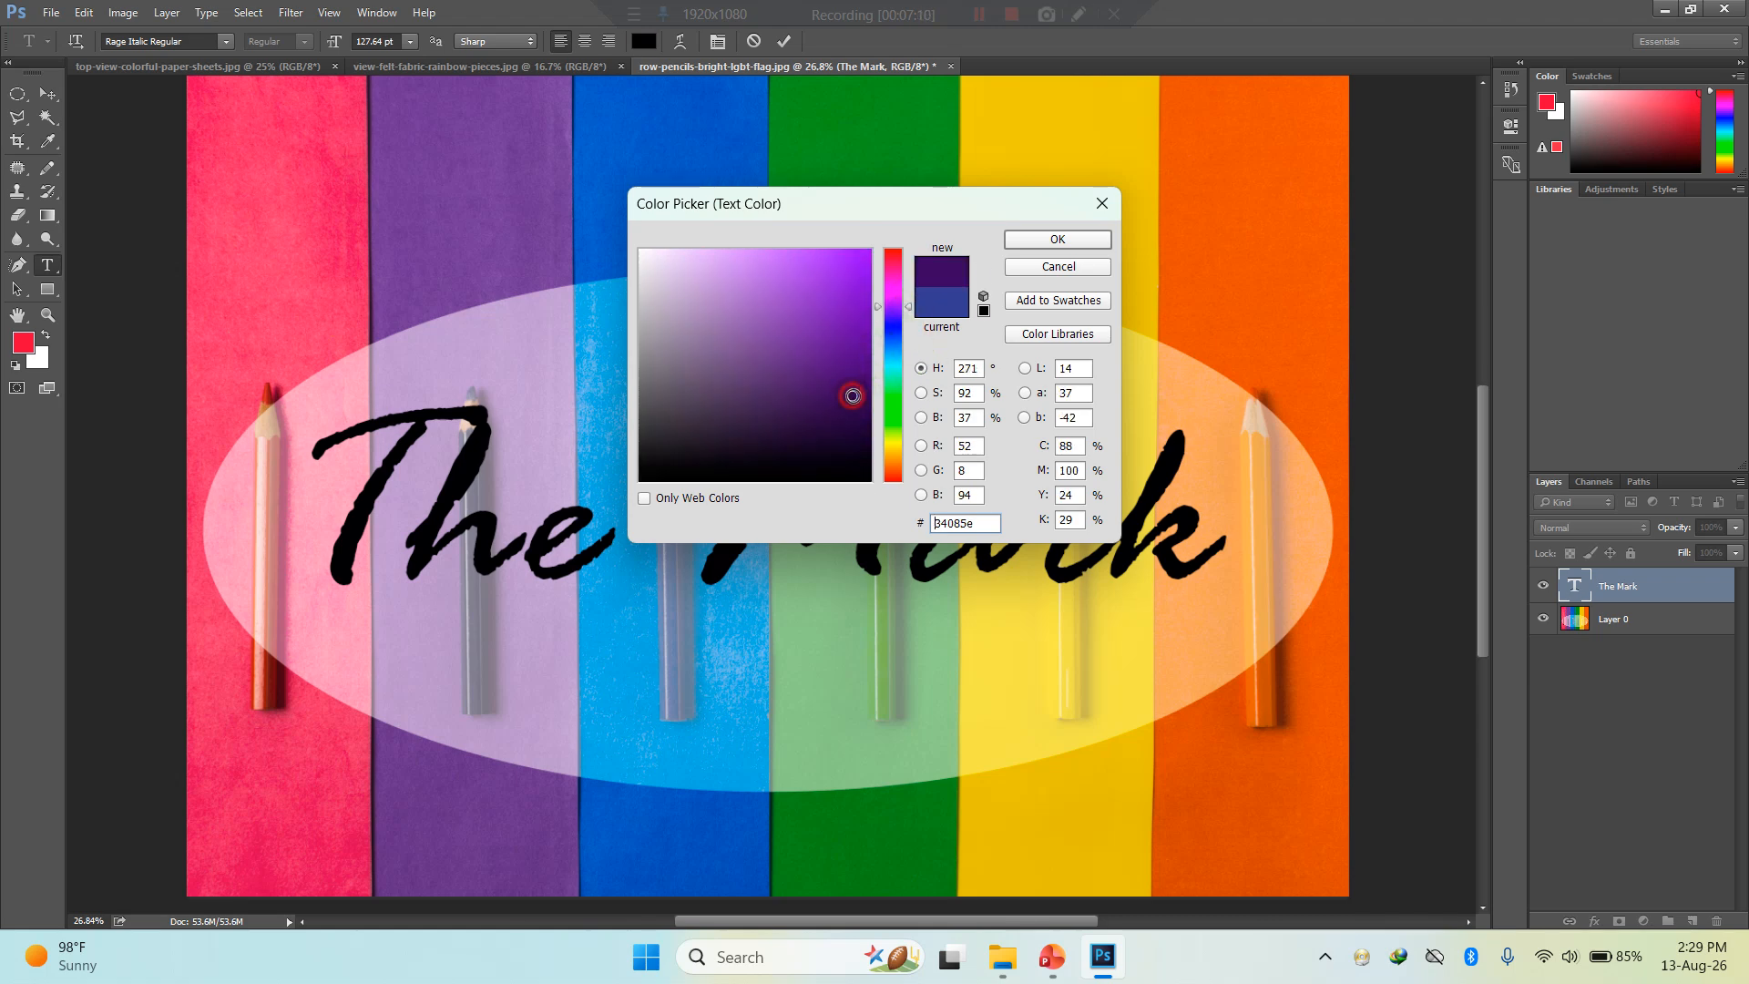
{"action": "mouse_move", "coordinate": [855, 393]}
{"action": "left_mouse_down"}
{"action": "mouse_move", "coordinate": [866, 422]}
{"action": "mouse_move", "coordinate": [684, 345]}
{"action": "mouse_move", "coordinate": [693, 452]}
{"action": "left_mouse_up"}
{"action": "left_click", "coordinate": [1057, 239]}
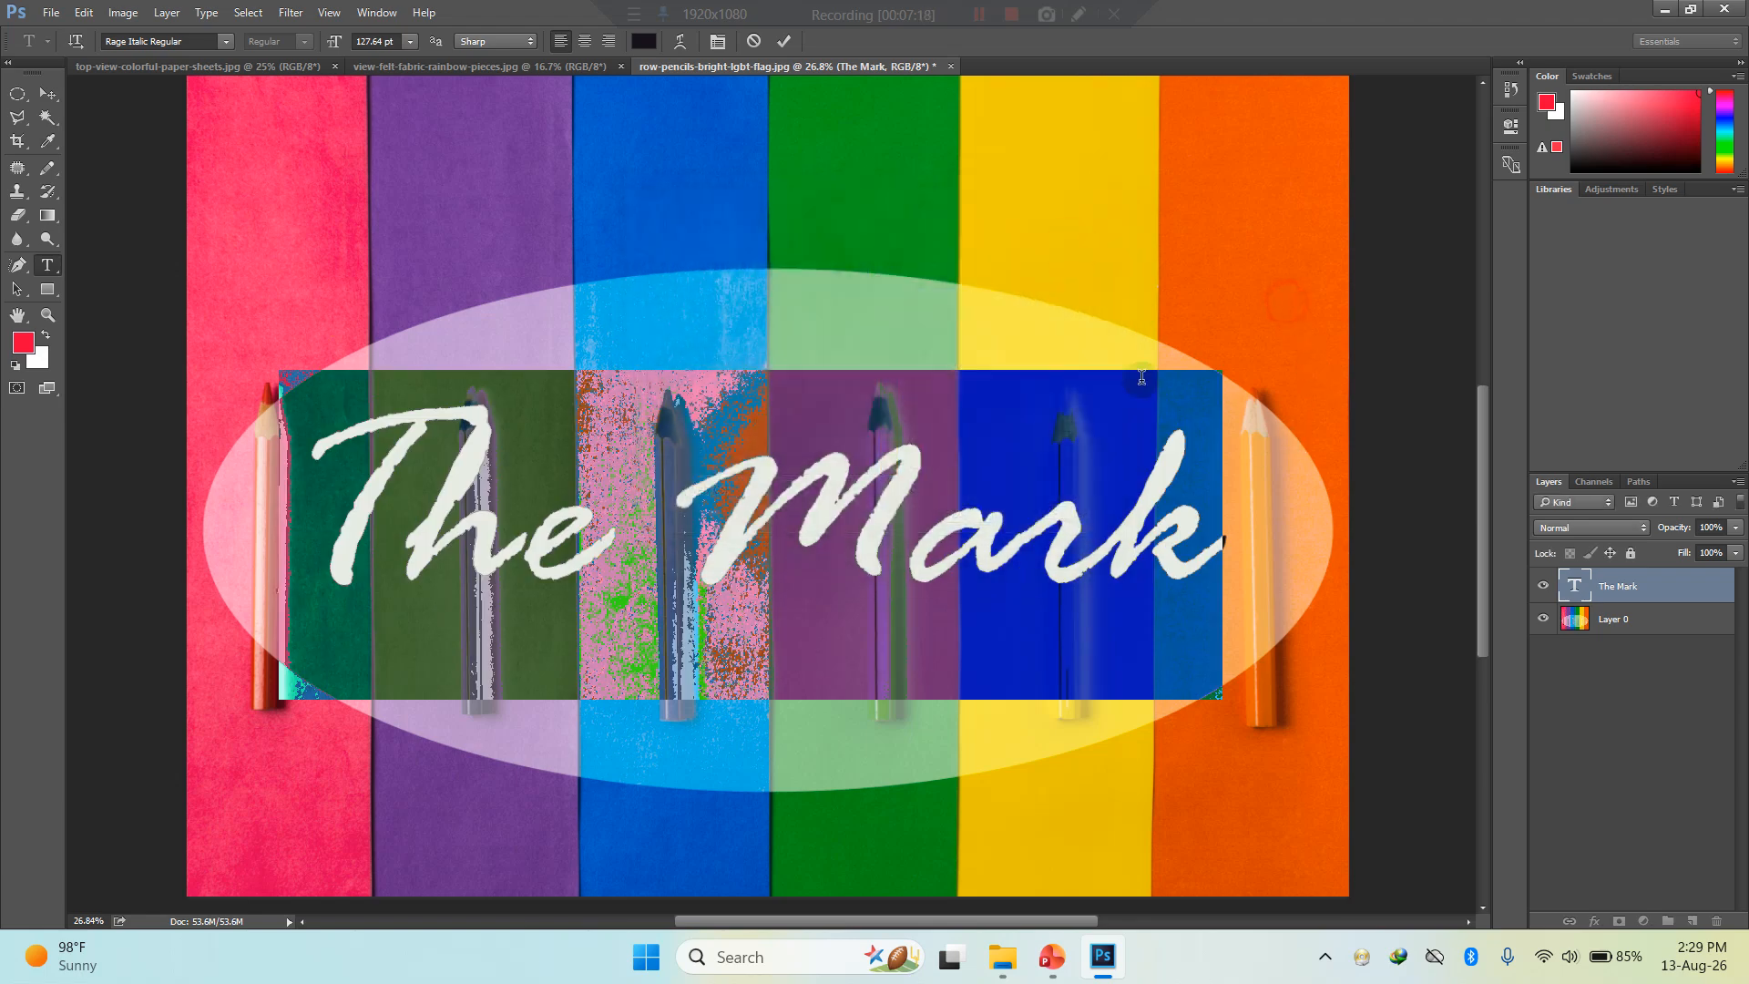
{"action": "left_click", "coordinate": [56, 95]}
{"action": "left_click", "coordinate": [116, 304]}
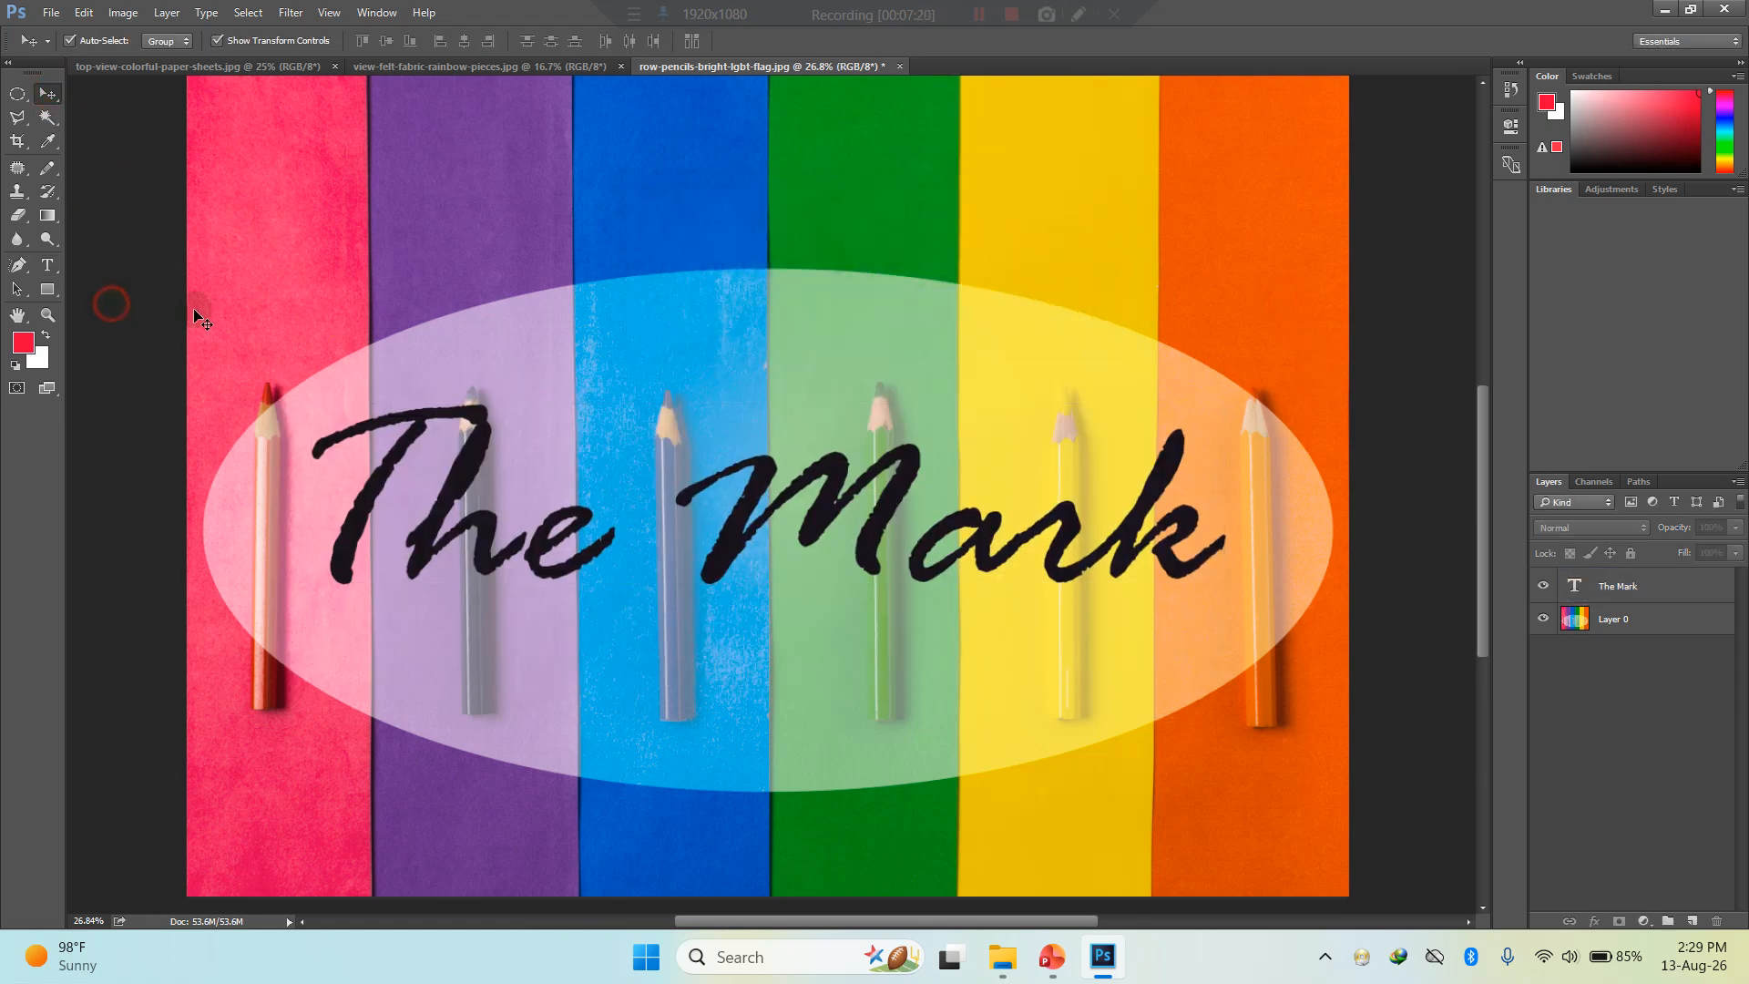
- Crop the empty upper part of the pencils image, reducing its height to about 5.25 in
{"action": "scroll", "coordinate": [845, 419], "scroll_direction": "right", "scroll_amount": 2}
{"action": "scroll", "coordinate": [770, 345], "scroll_direction": "left", "scroll_amount": 2}
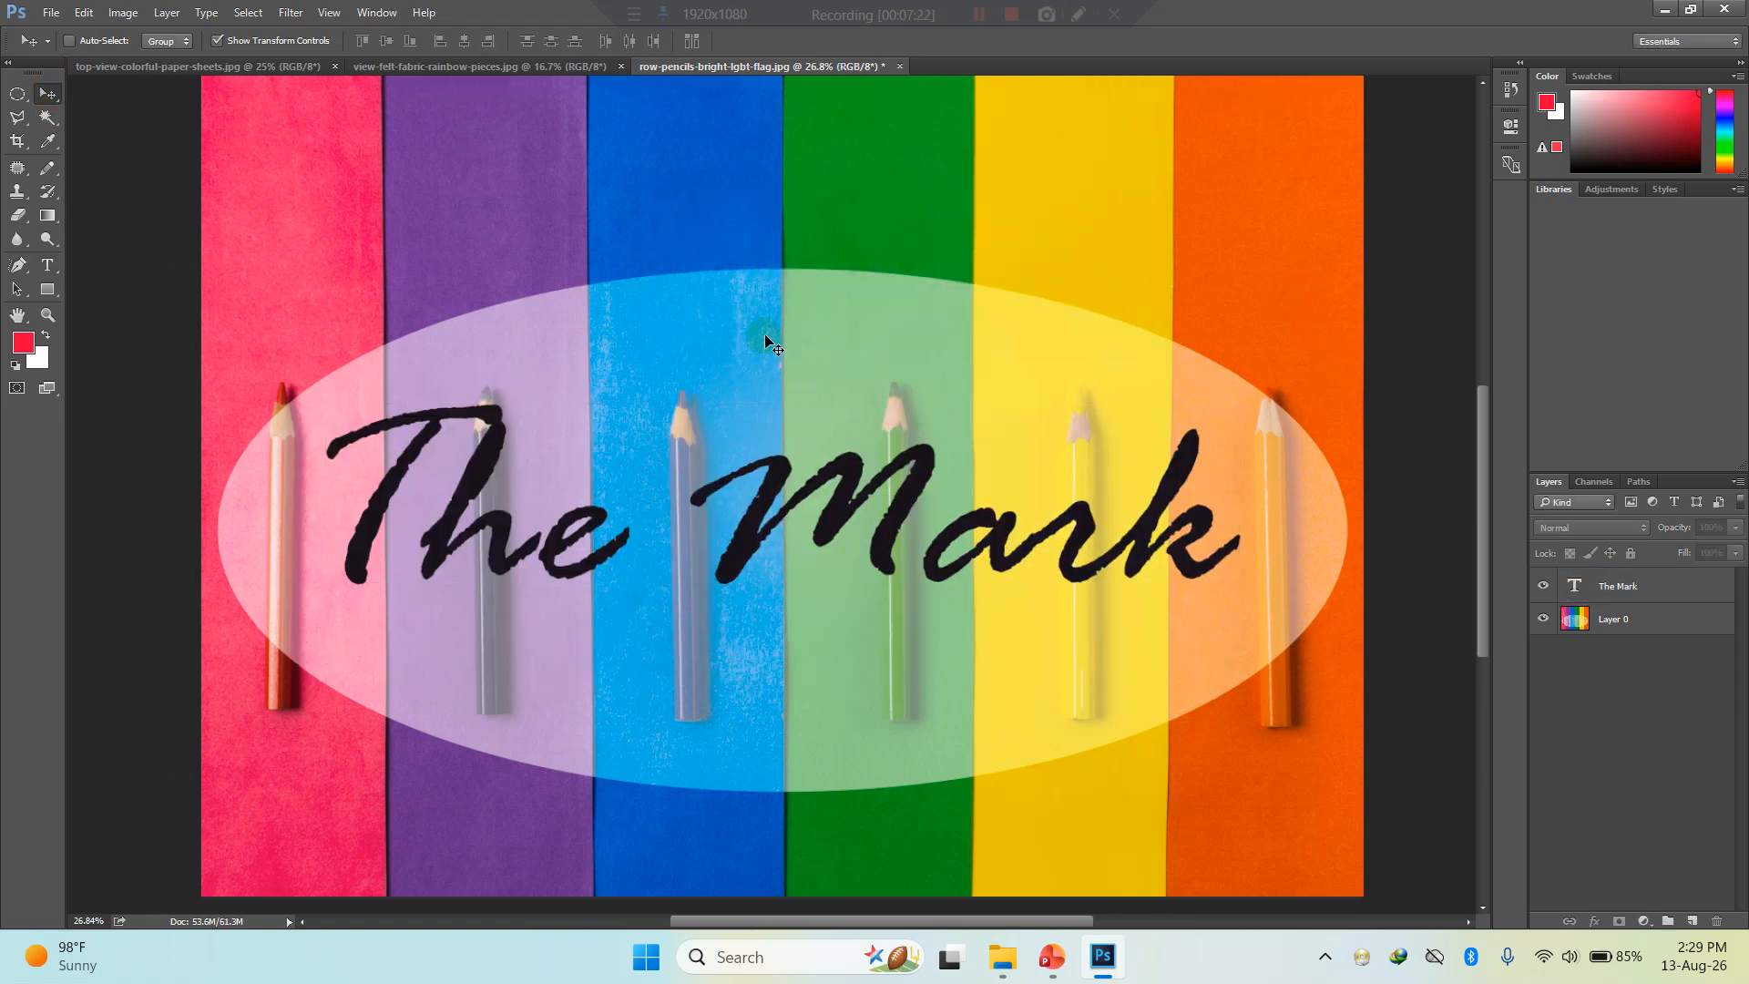
{"action": "scroll", "coordinate": [770, 345], "scroll_direction": "down", "scroll_amount": 3}
{"action": "scroll", "coordinate": [762, 494], "scroll_direction": "up", "scroll_amount": 1}
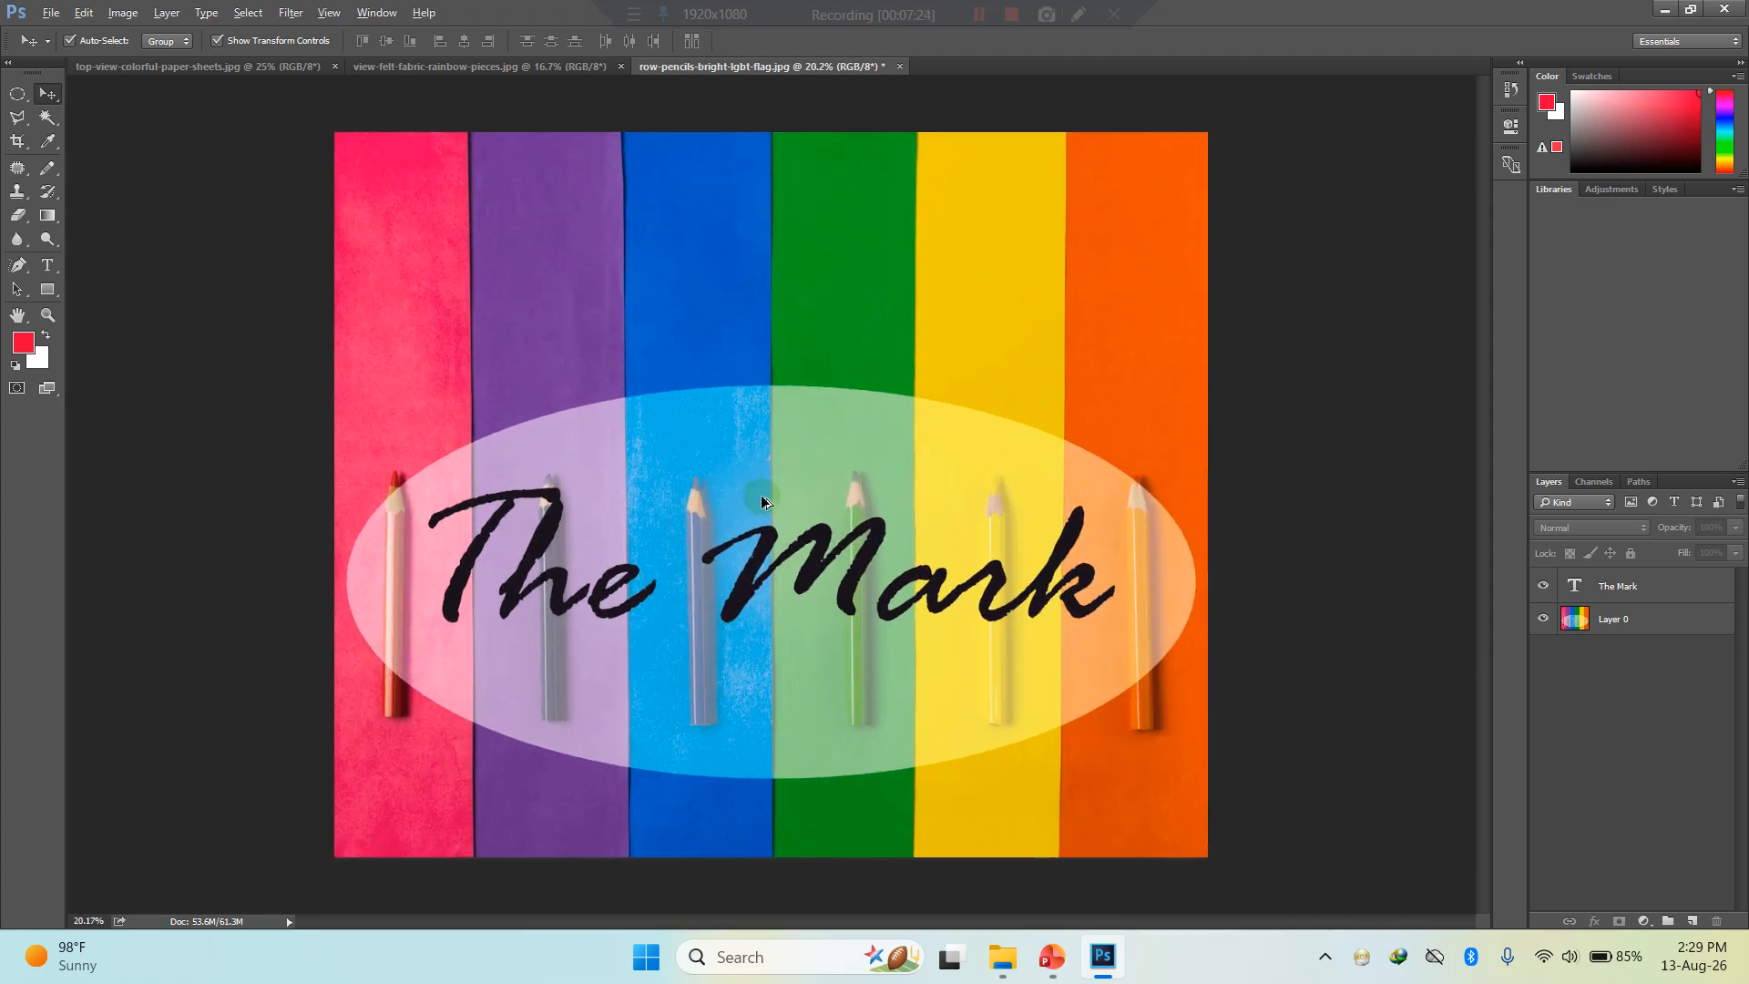
{"action": "scroll", "coordinate": [650, 376], "scroll_direction": "down", "scroll_amount": 2}
{"action": "scroll", "coordinate": [653, 369], "scroll_direction": "up", "scroll_amount": 1}
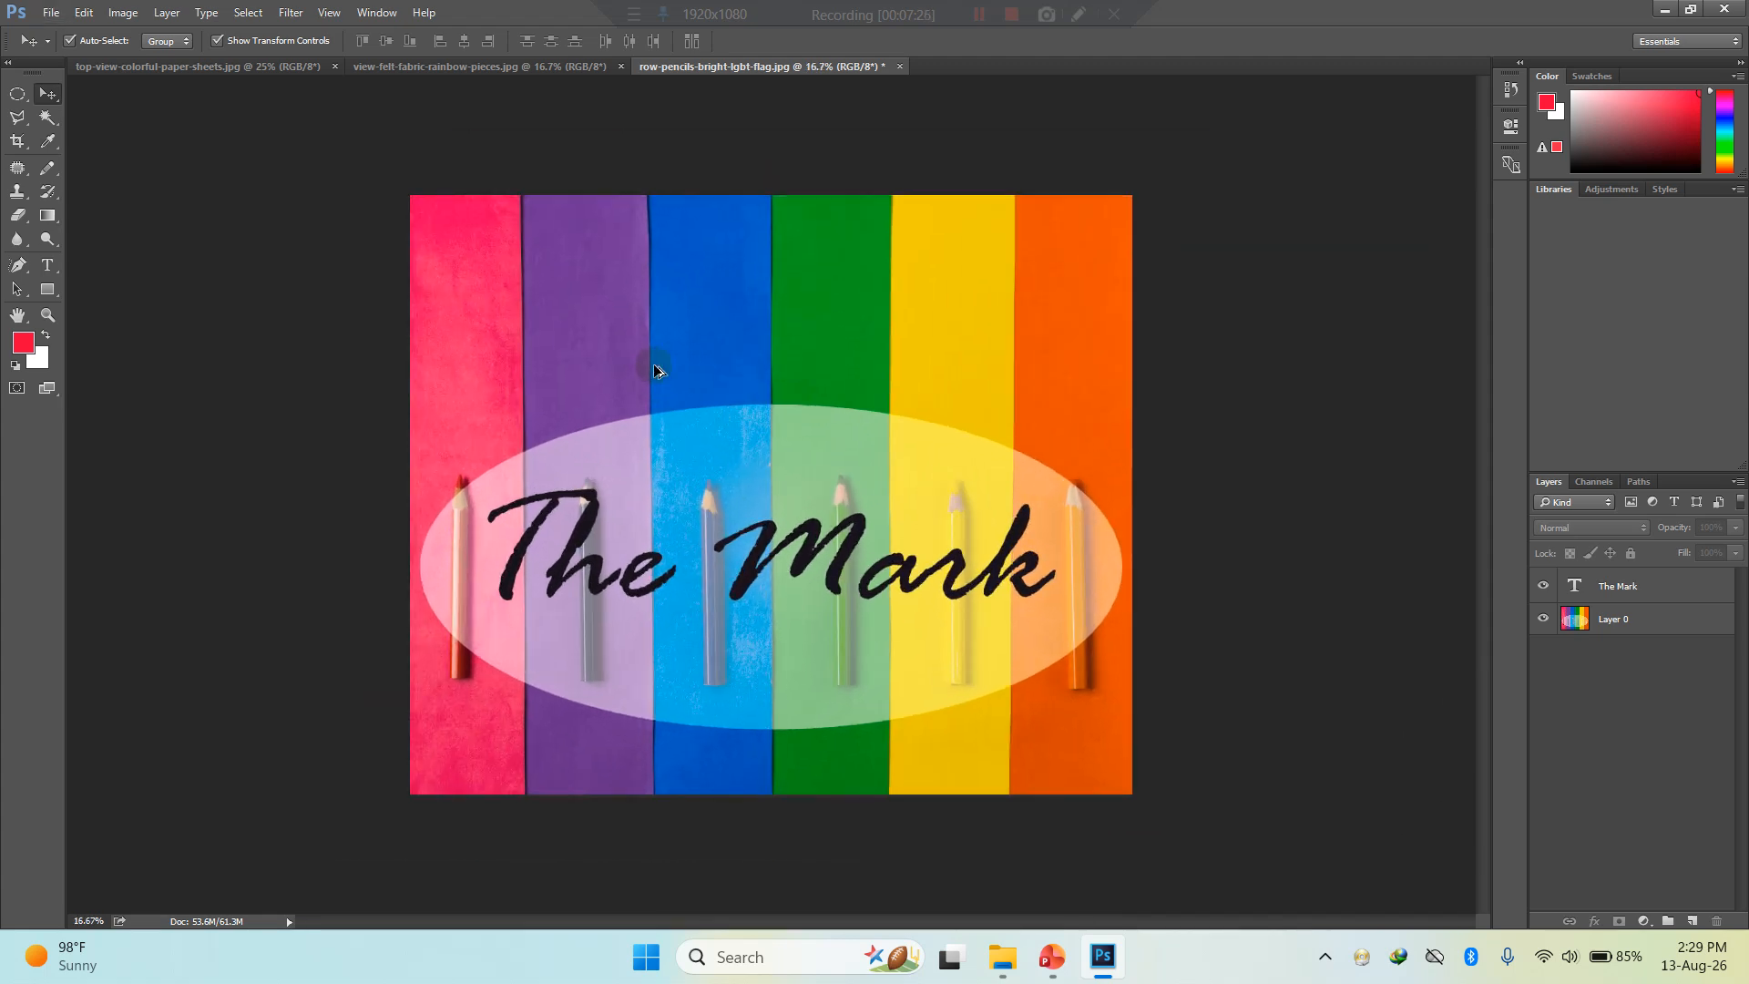
{"action": "key", "text": "c"}
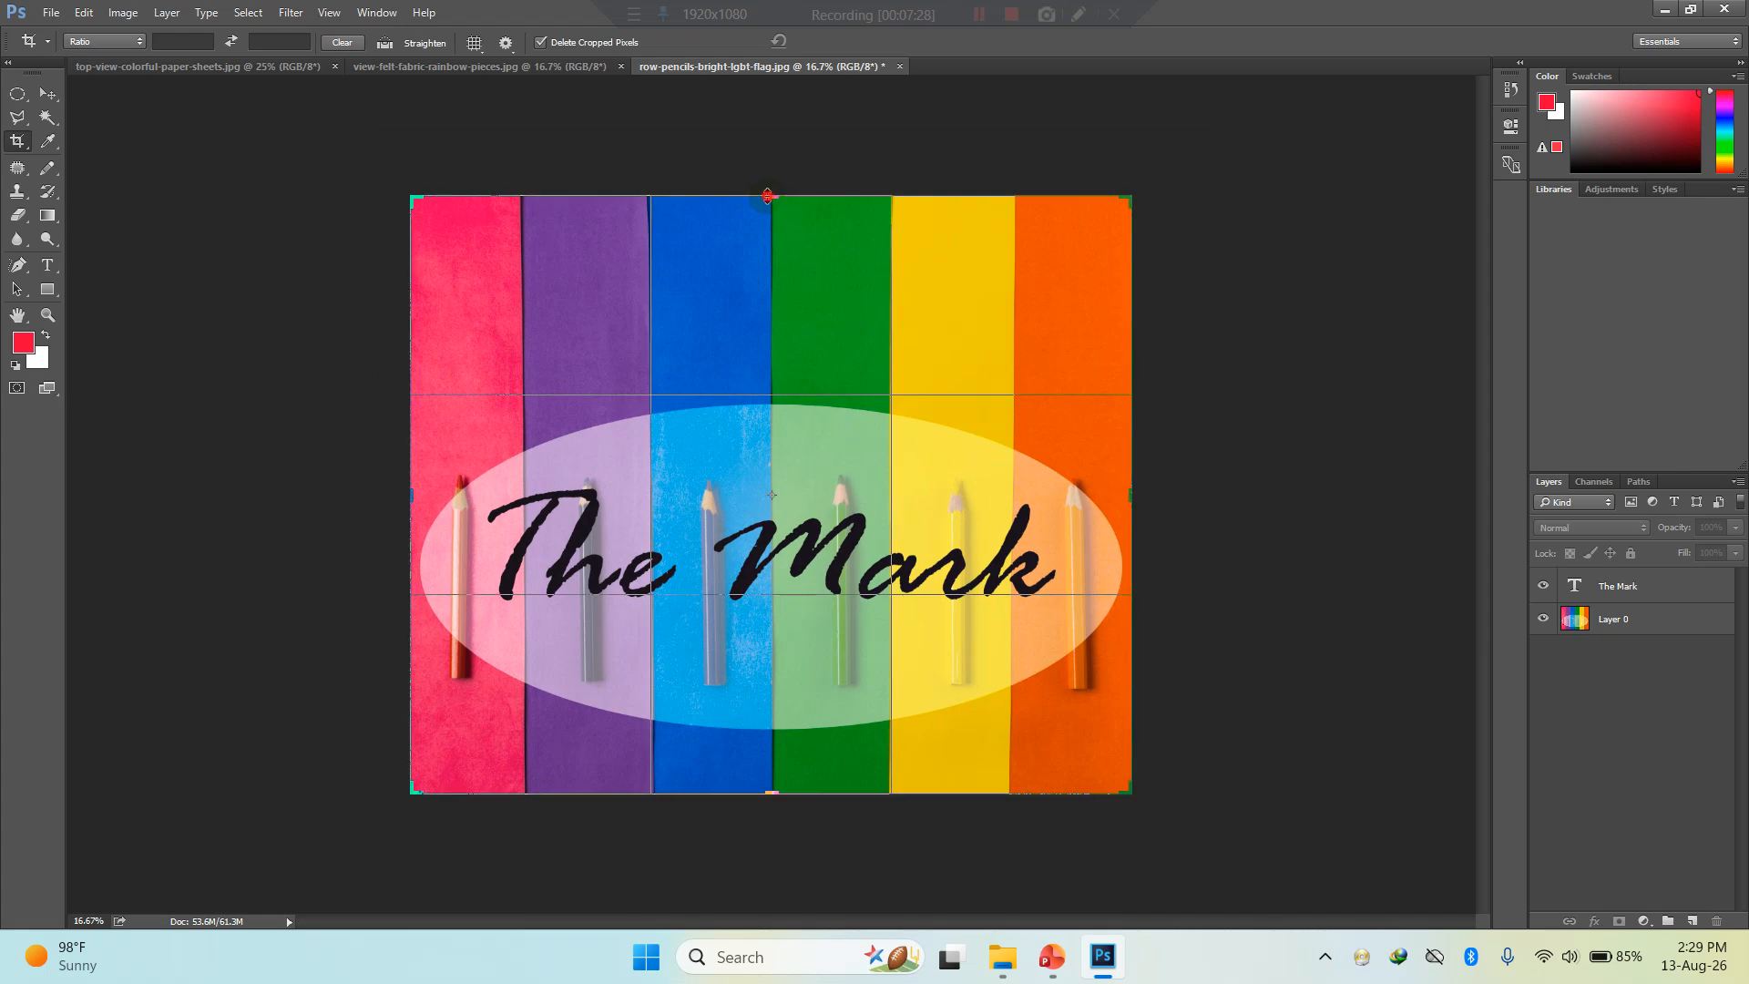
{"action": "left_click_drag", "start_coordinate": [767, 195], "coordinate": [767, 255]}
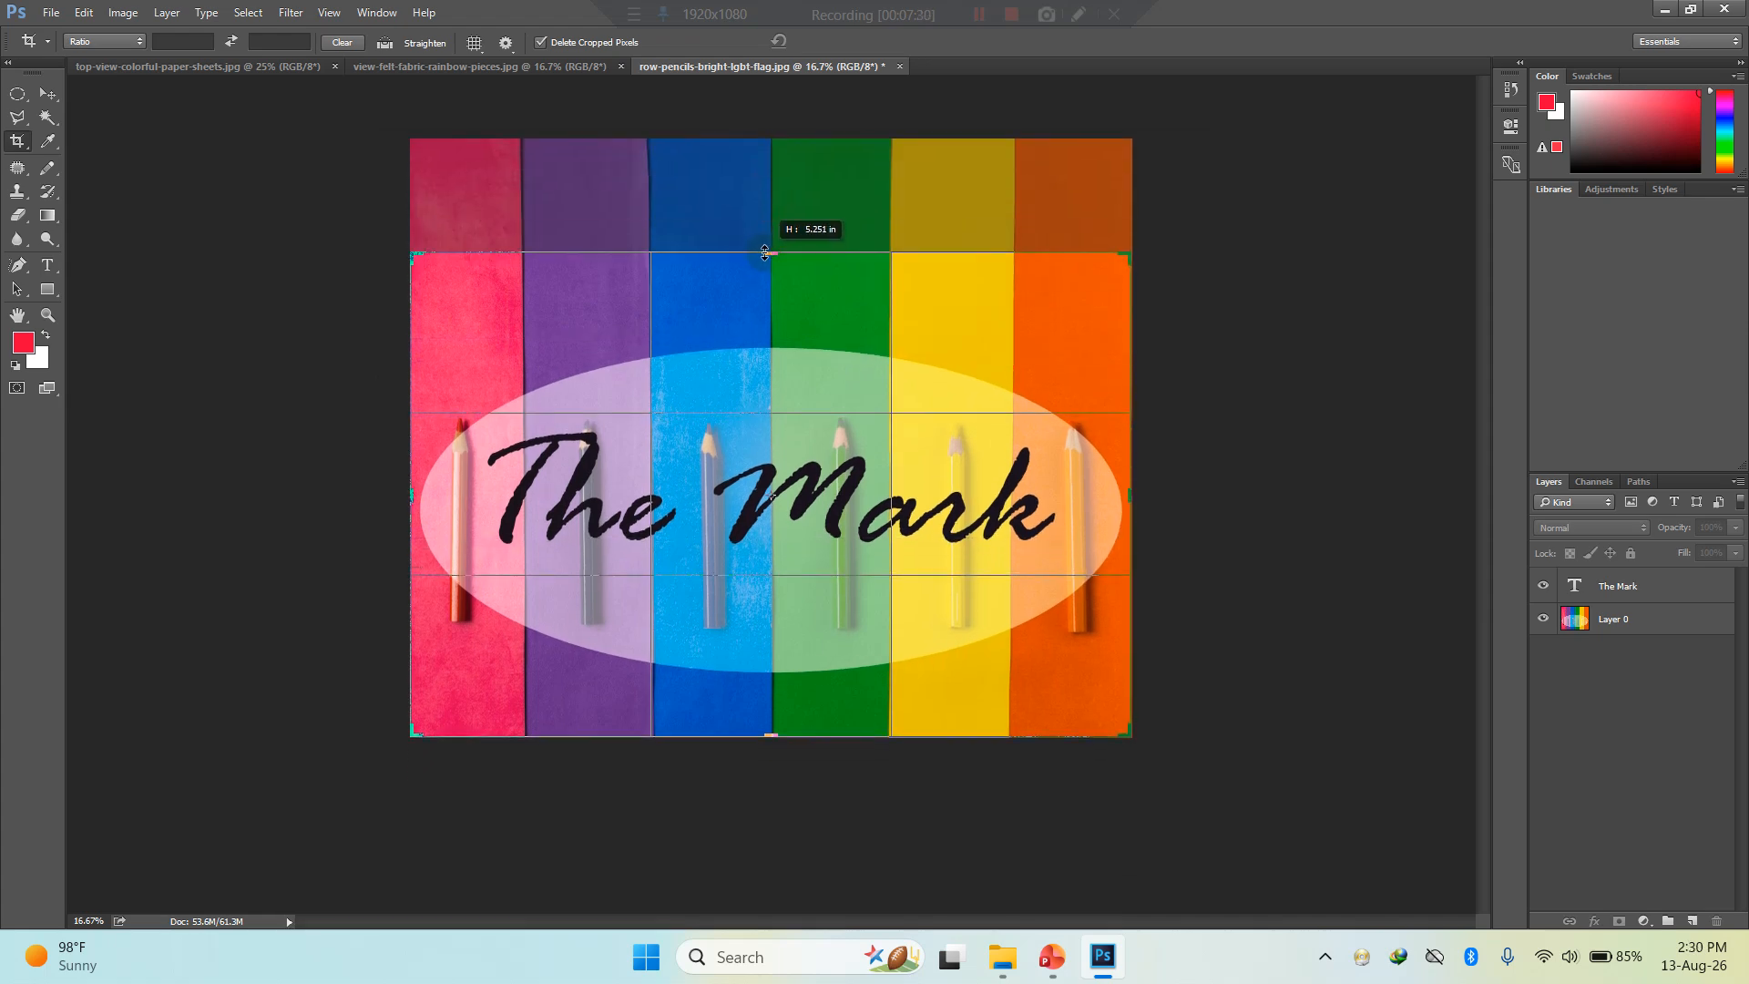
{"action": "key", "text": "Return"}
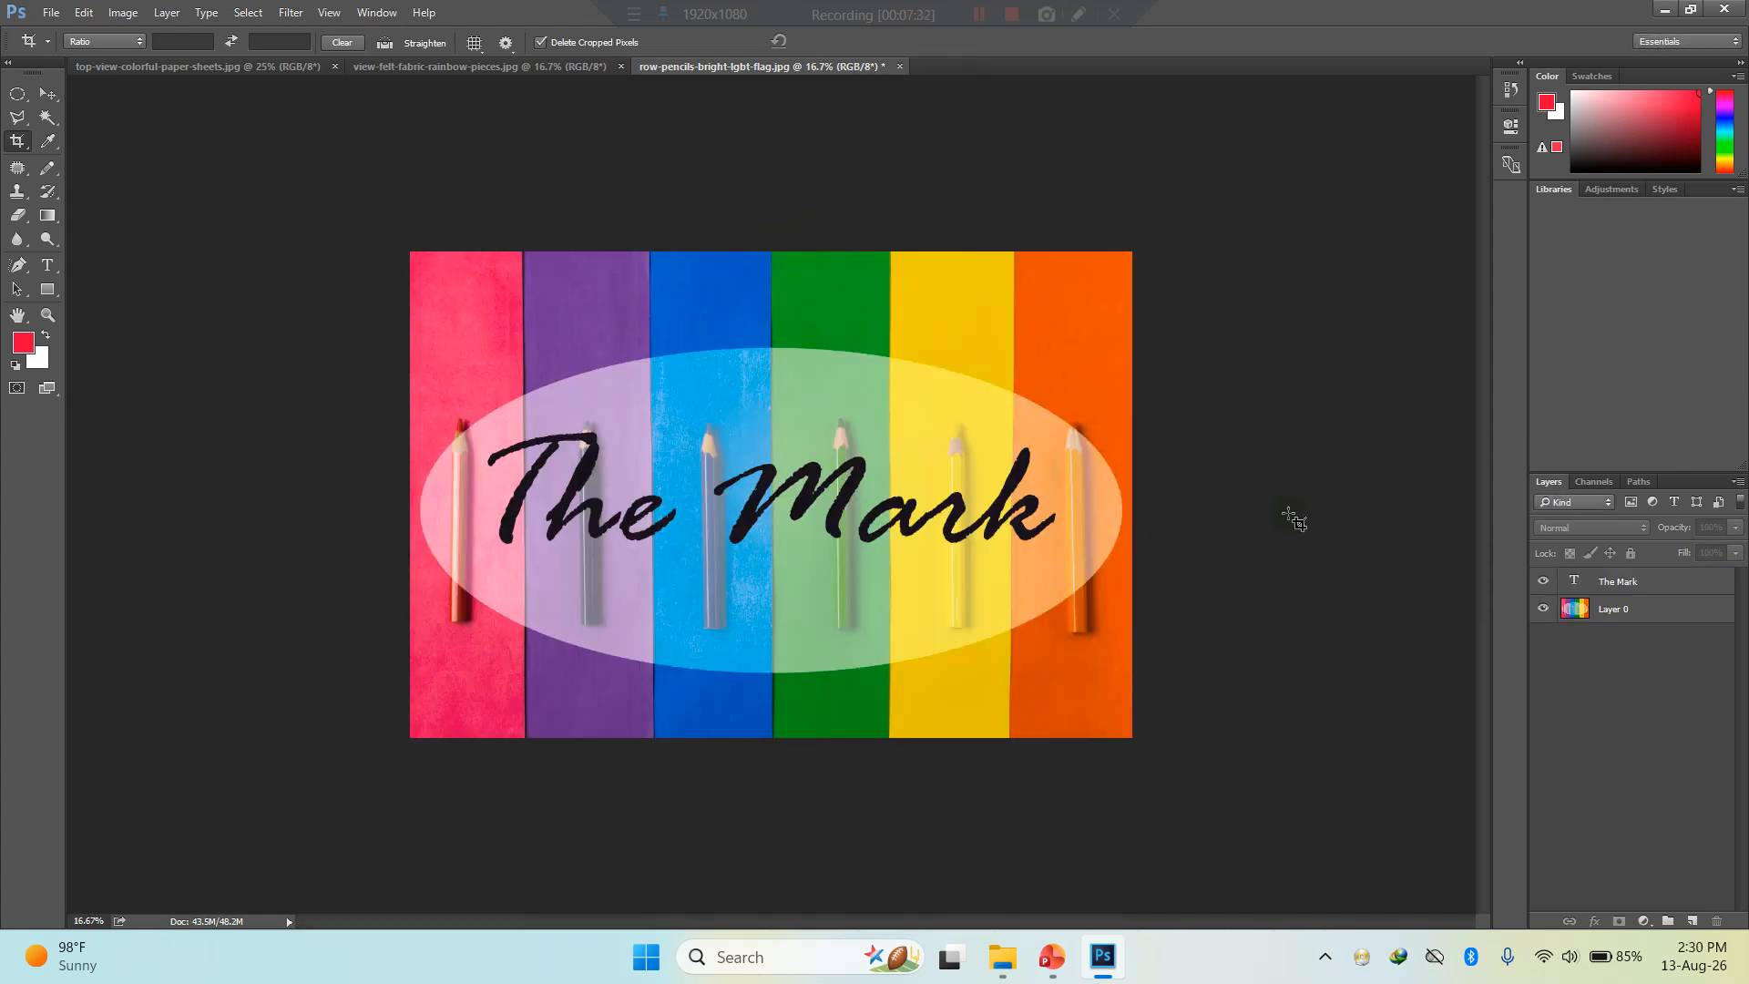
- Apply the crop with the current boundaries and return to the Move tool
{"action": "left_click", "coordinate": [1292, 516]}
{"action": "left_click", "coordinate": [48, 93]}
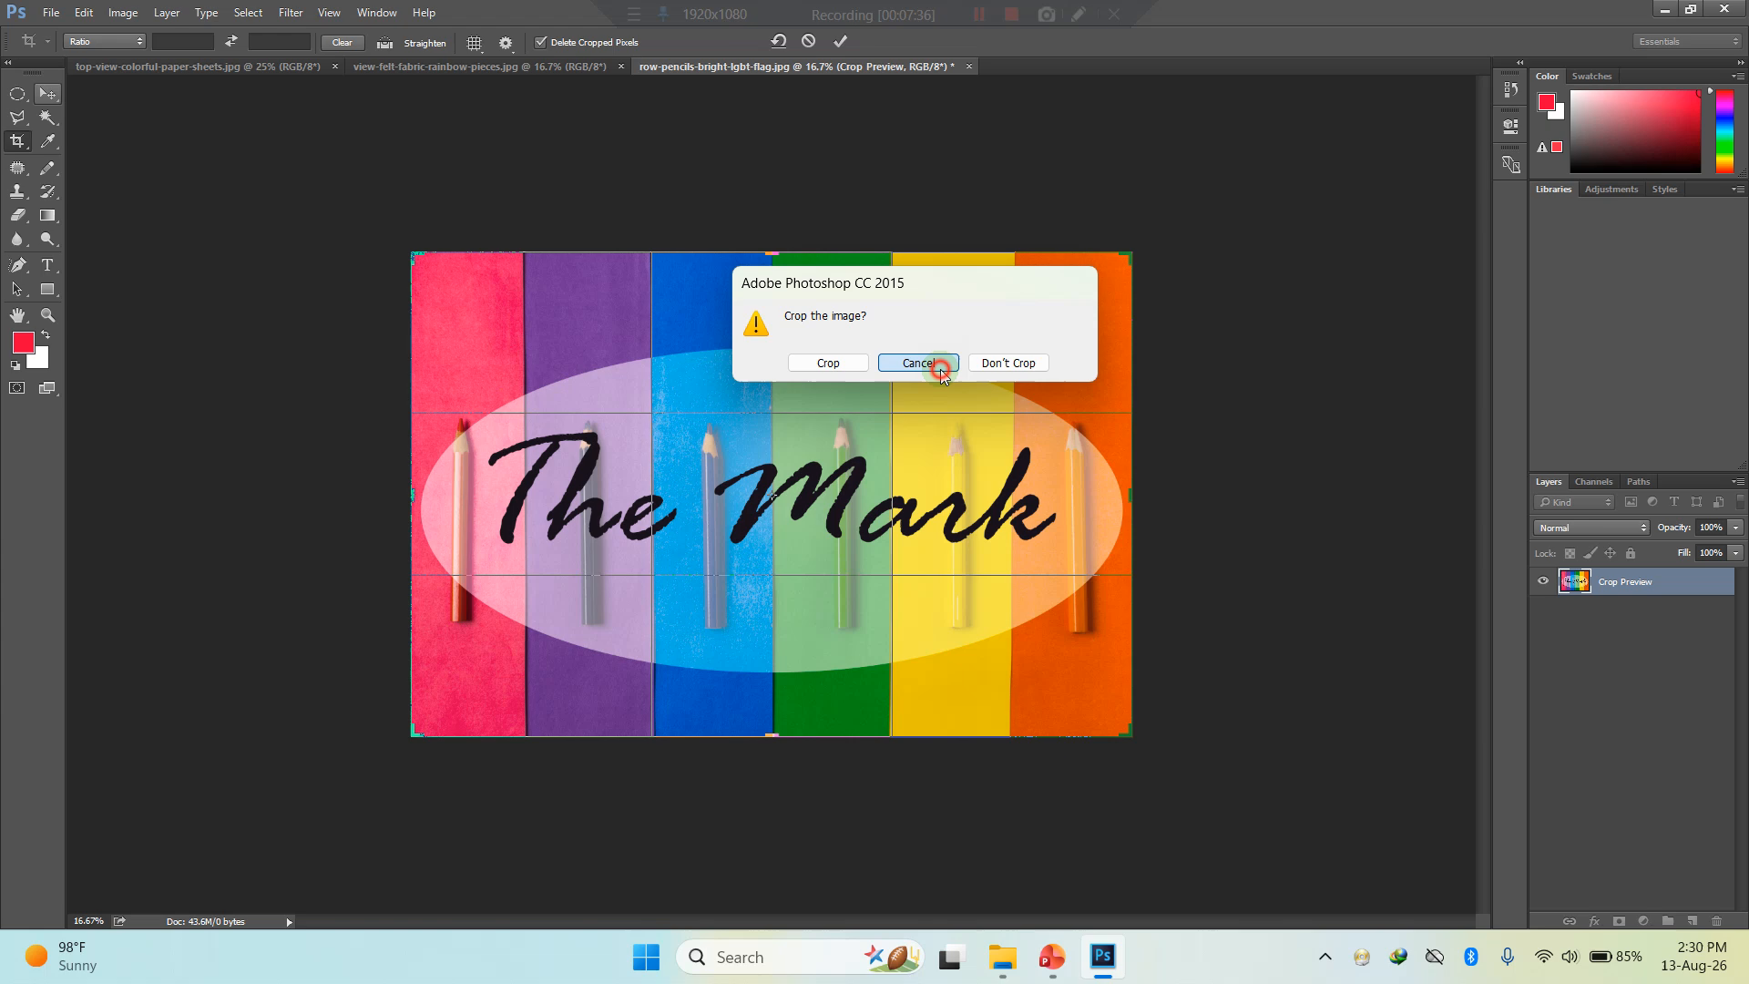
{"action": "left_click", "coordinate": [939, 368]}
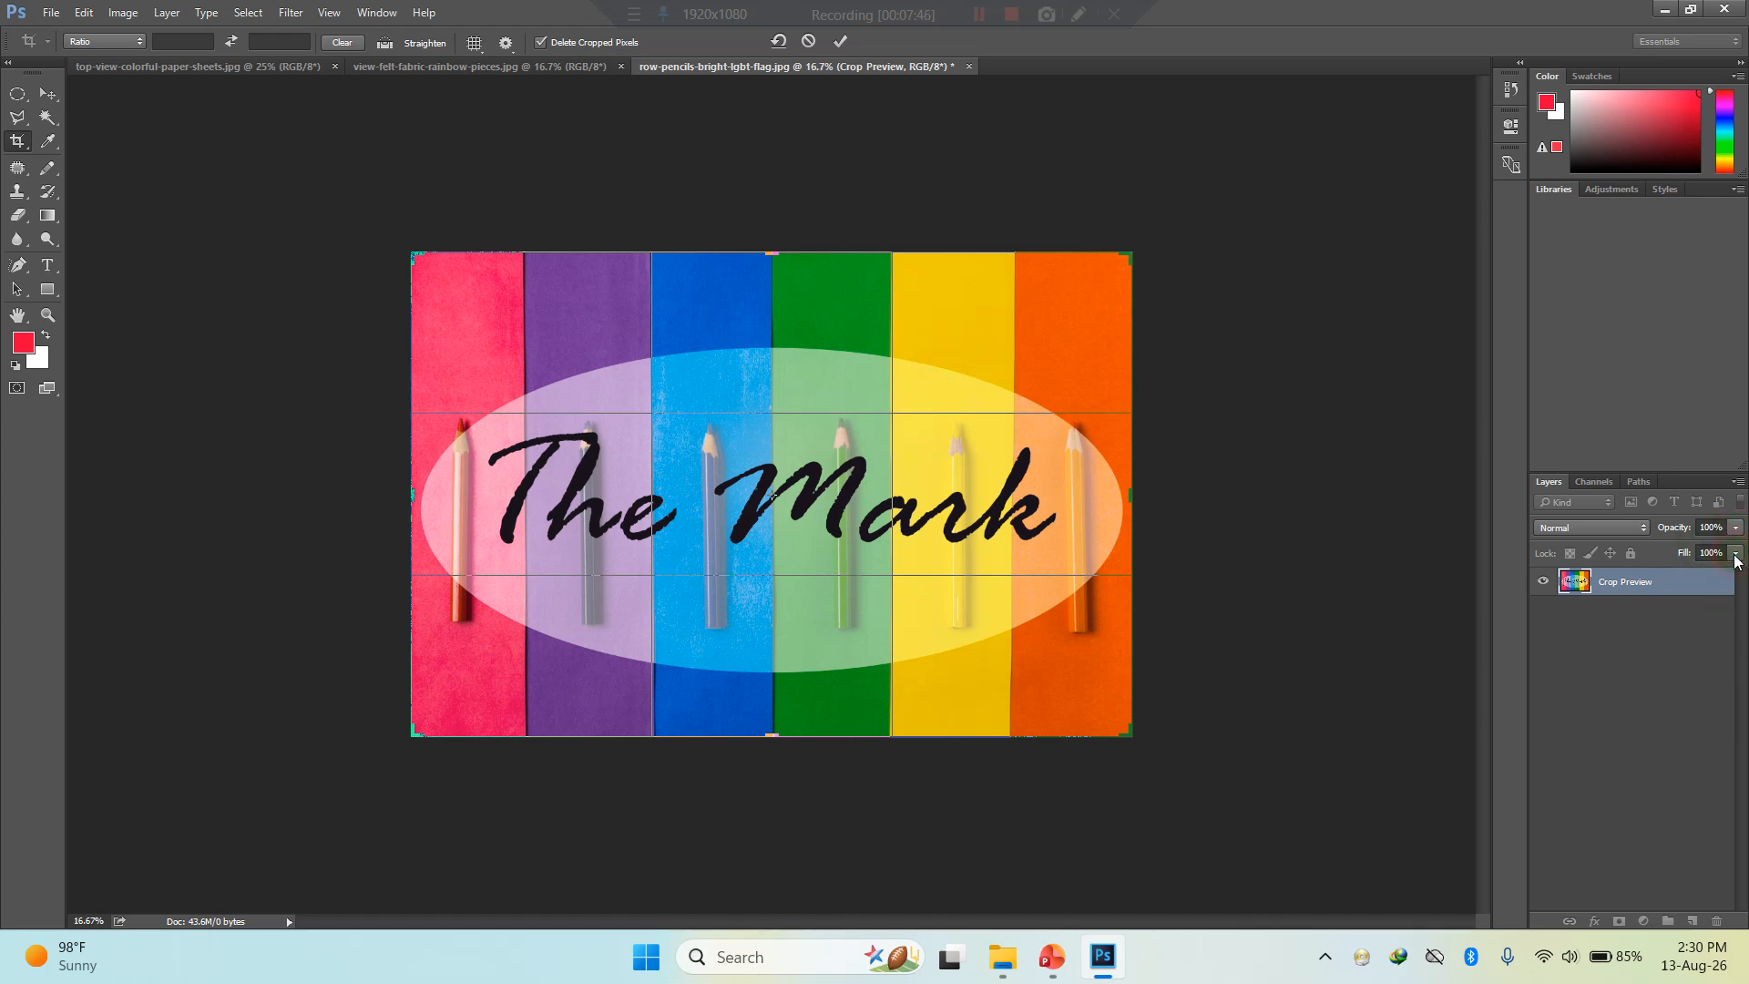
{"action": "key", "text": "Return"}
{"action": "left_click", "coordinate": [804, 483]}
{"action": "left_click", "coordinate": [47, 93]}
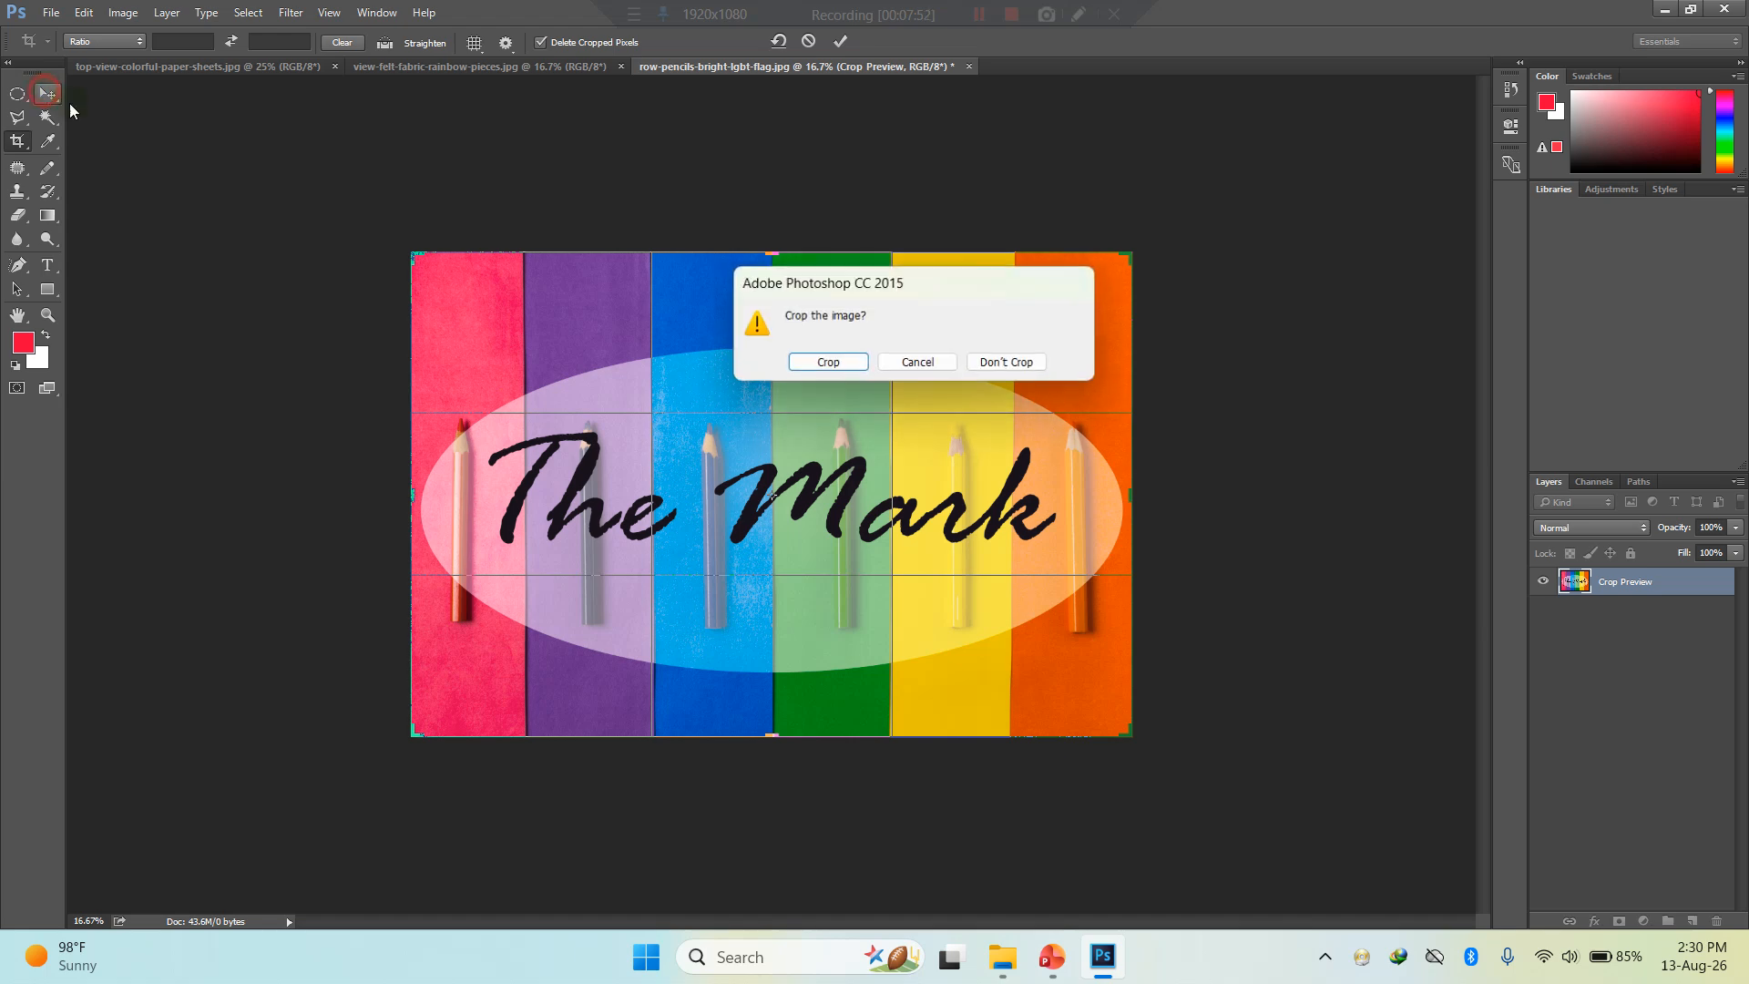
{"action": "left_click", "coordinate": [829, 362]}
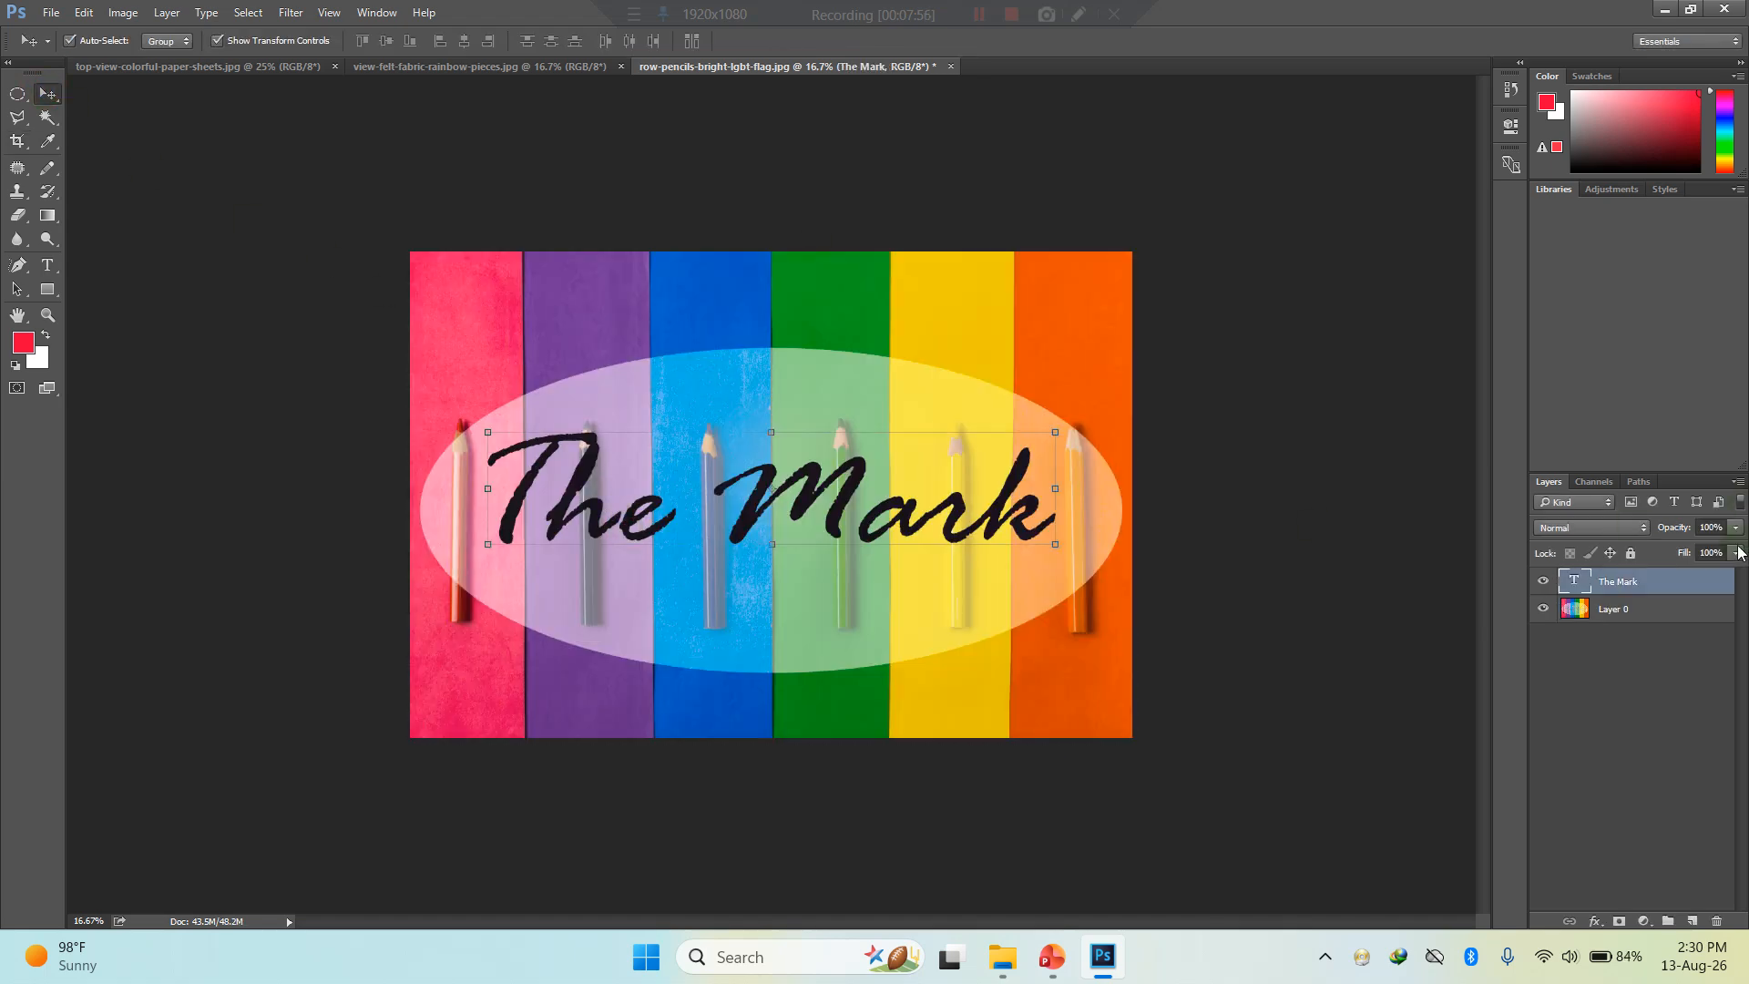
- Lower the fill of the "The Mark" text layer to roughly 35% for a faint watermark look, and deselect it
{"action": "left_click", "coordinate": [1738, 553]}
{"action": "left_click", "coordinate": [1677, 574]}
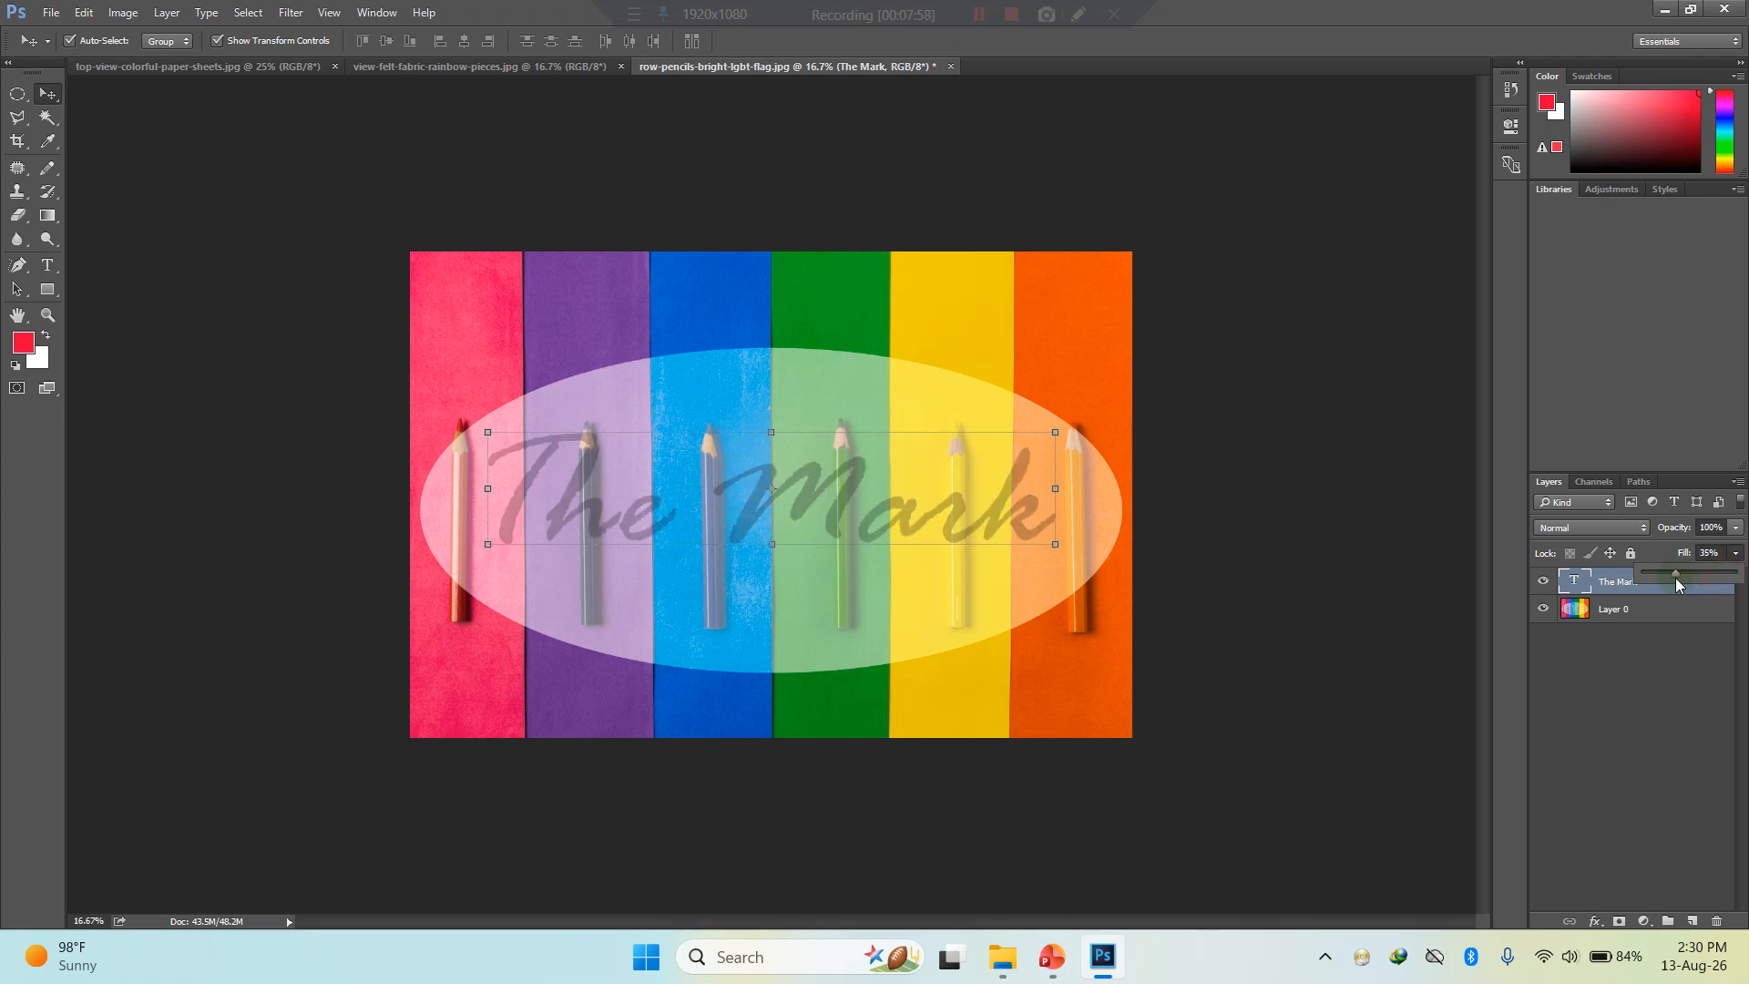
{"action": "left_click", "coordinate": [1689, 576]}
{"action": "left_click_drag", "start_coordinate": [1670, 576], "coordinate": [1670, 576]}
{"action": "left_click", "coordinate": [1254, 551]}
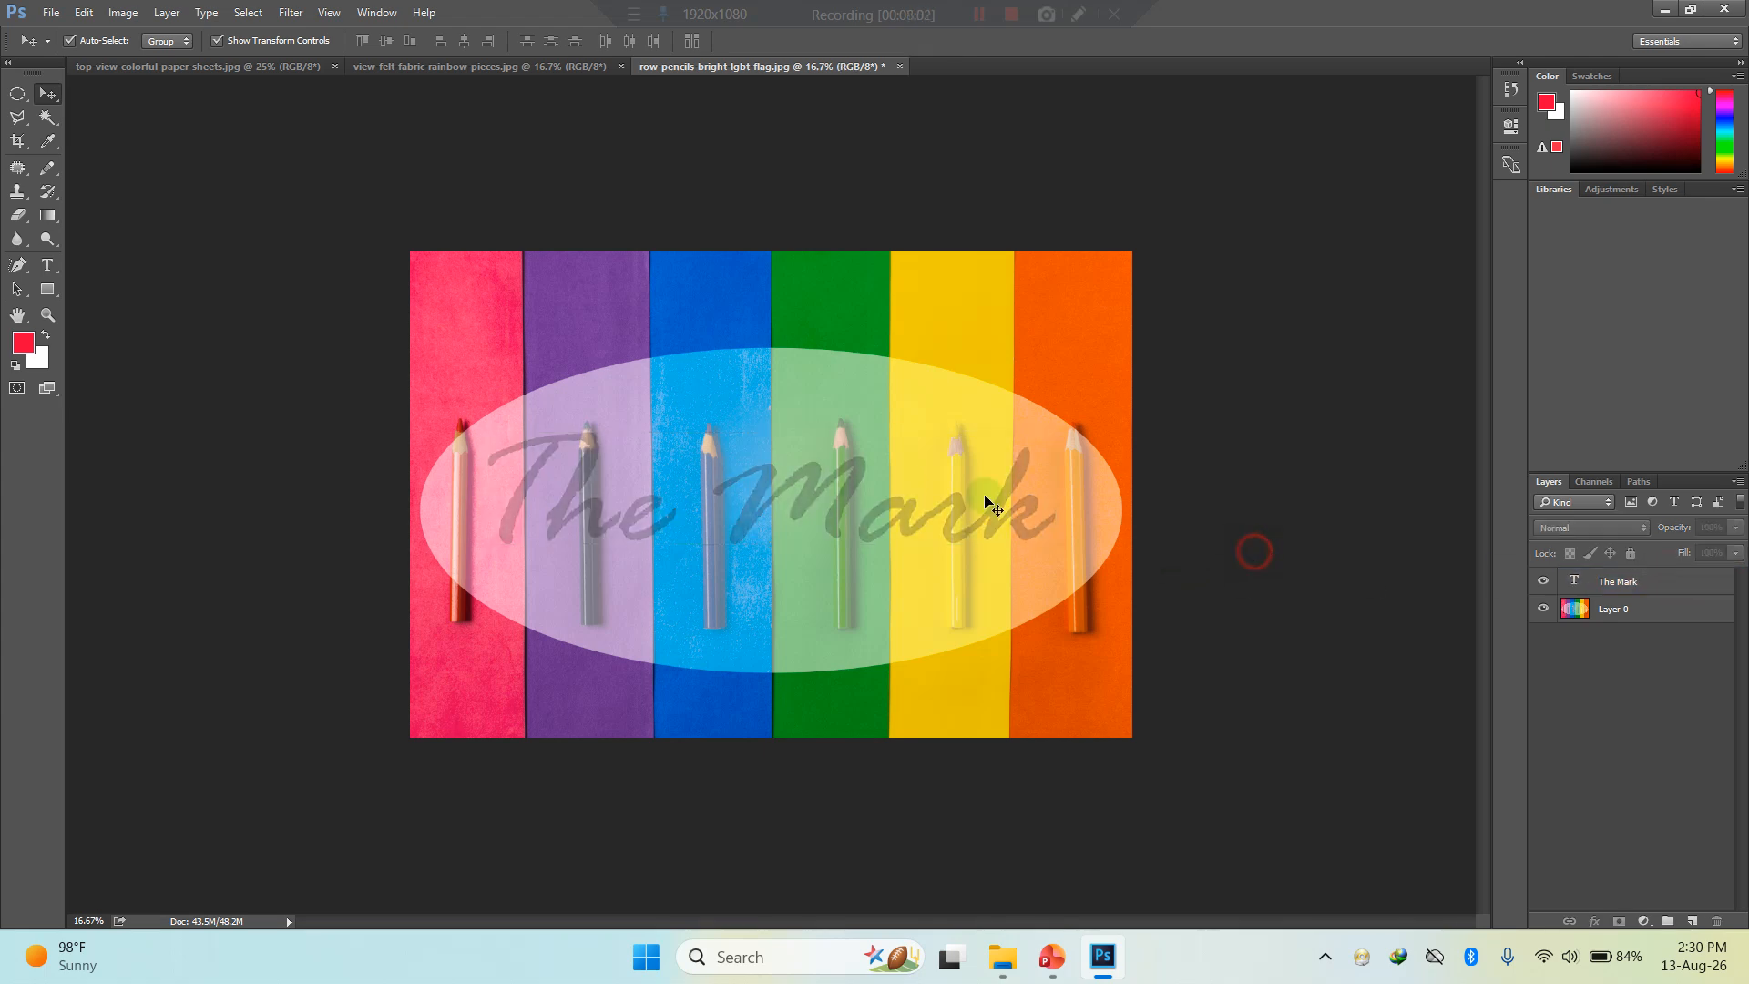
{"action": "left_click", "coordinate": [234, 499]}
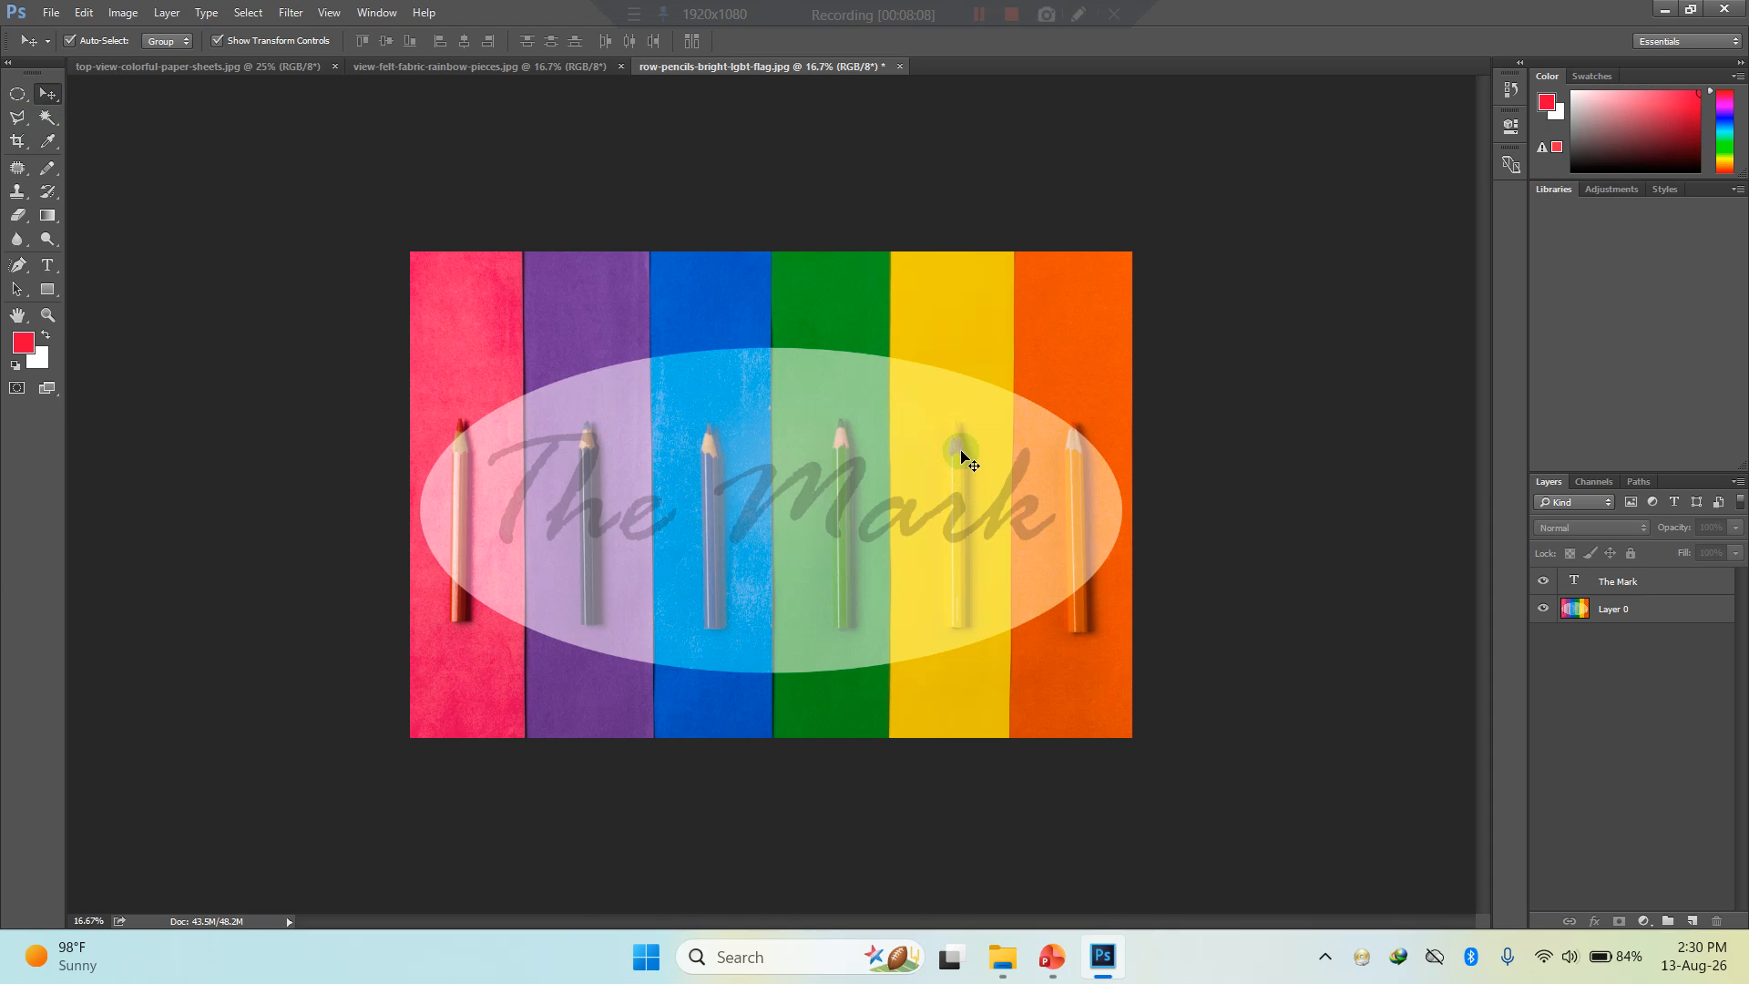
{"action": "key", "text": "alt+F9"}
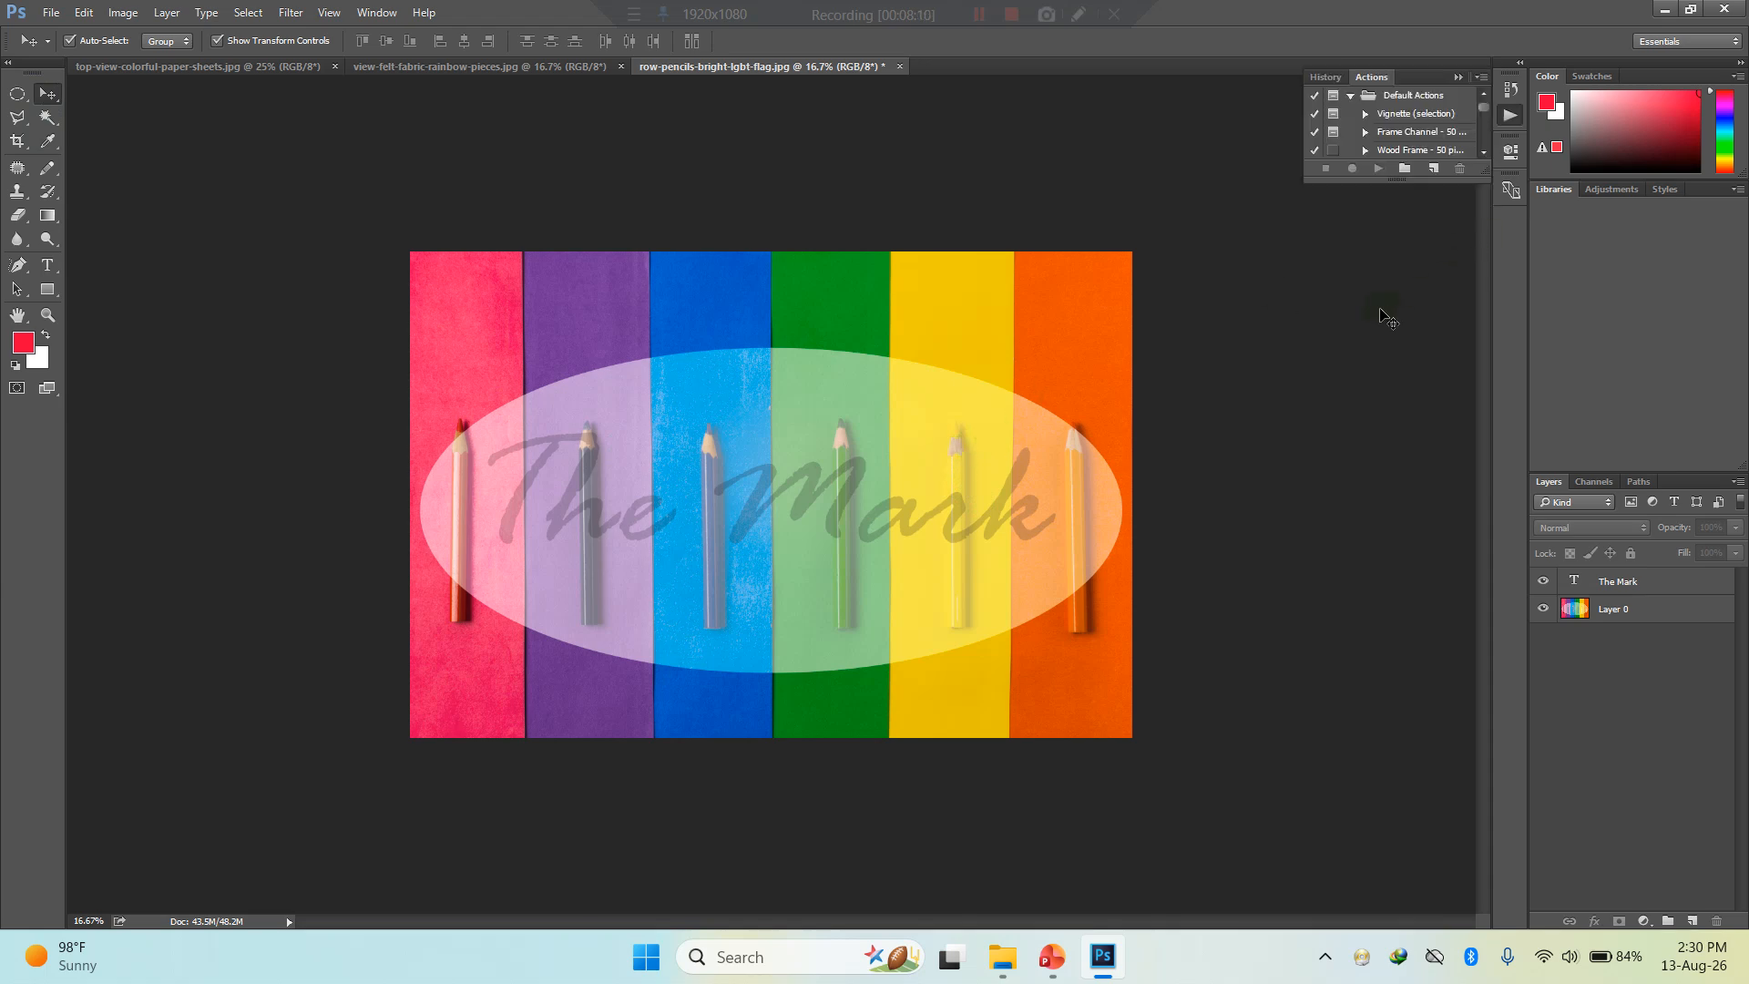
{"action": "left_click", "coordinate": [1464, 79]}
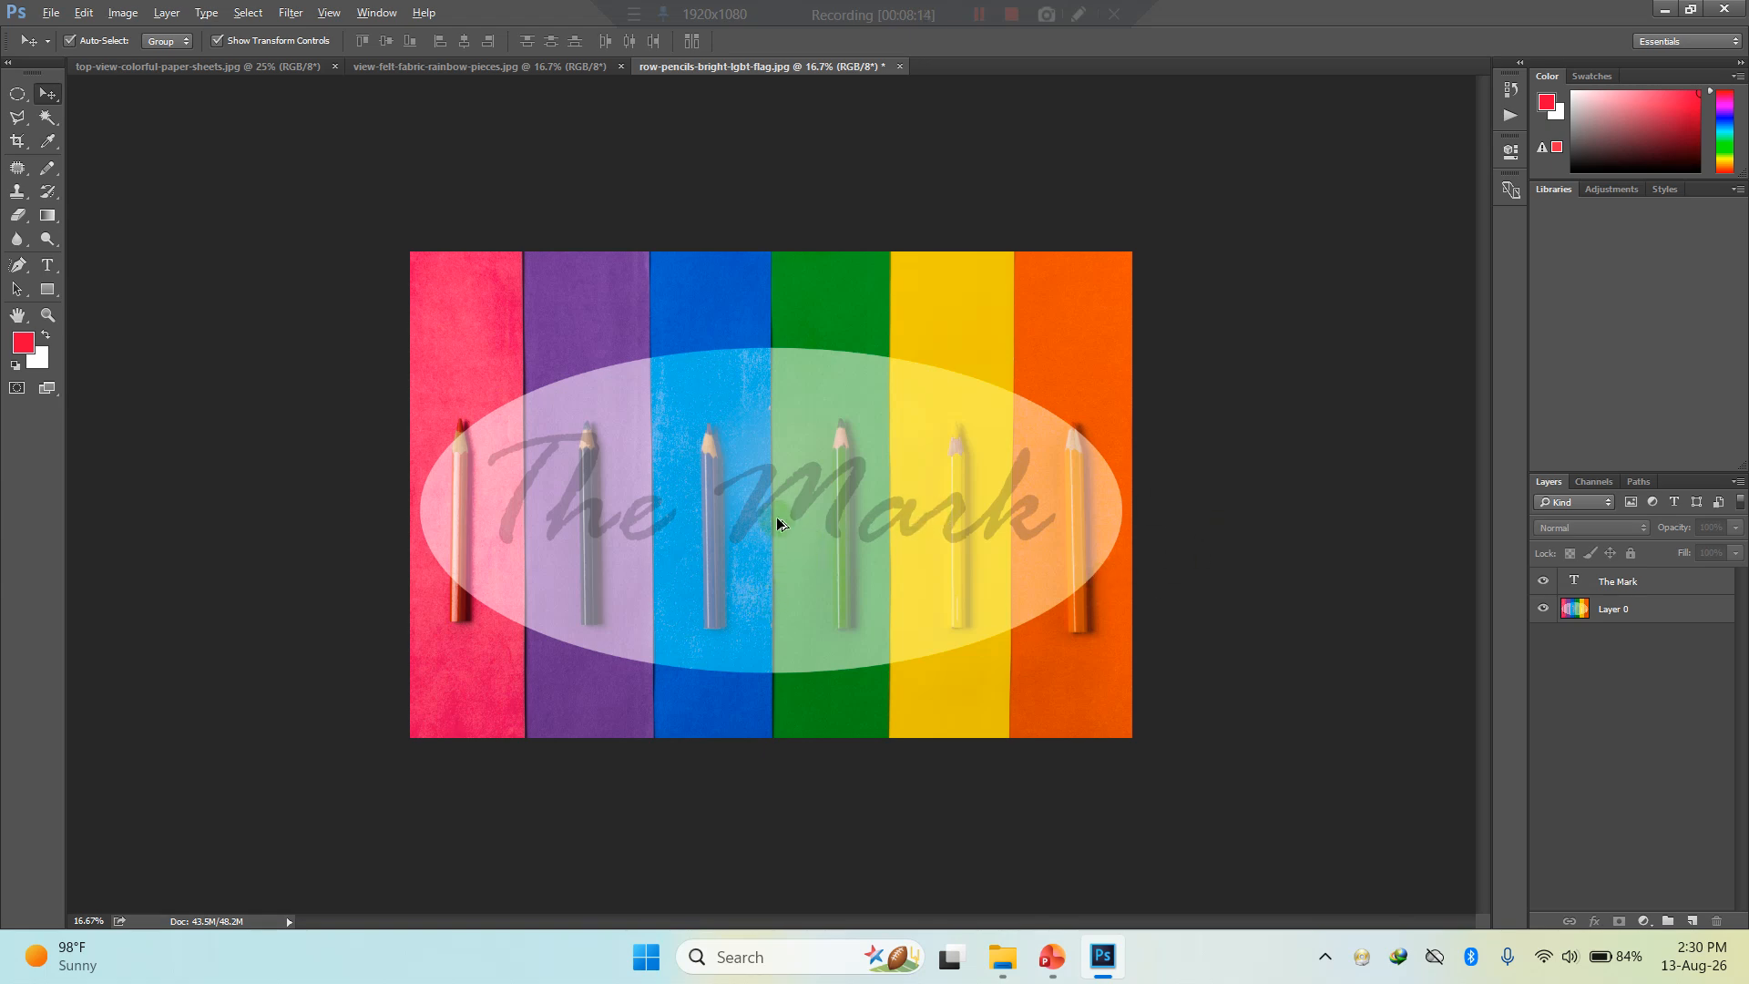
{"action": "scroll", "coordinate": [779, 523], "scroll_direction": "up", "scroll_amount": 3}
{"action": "scroll", "coordinate": [779, 522], "scroll_direction": "down", "scroll_amount": 1}
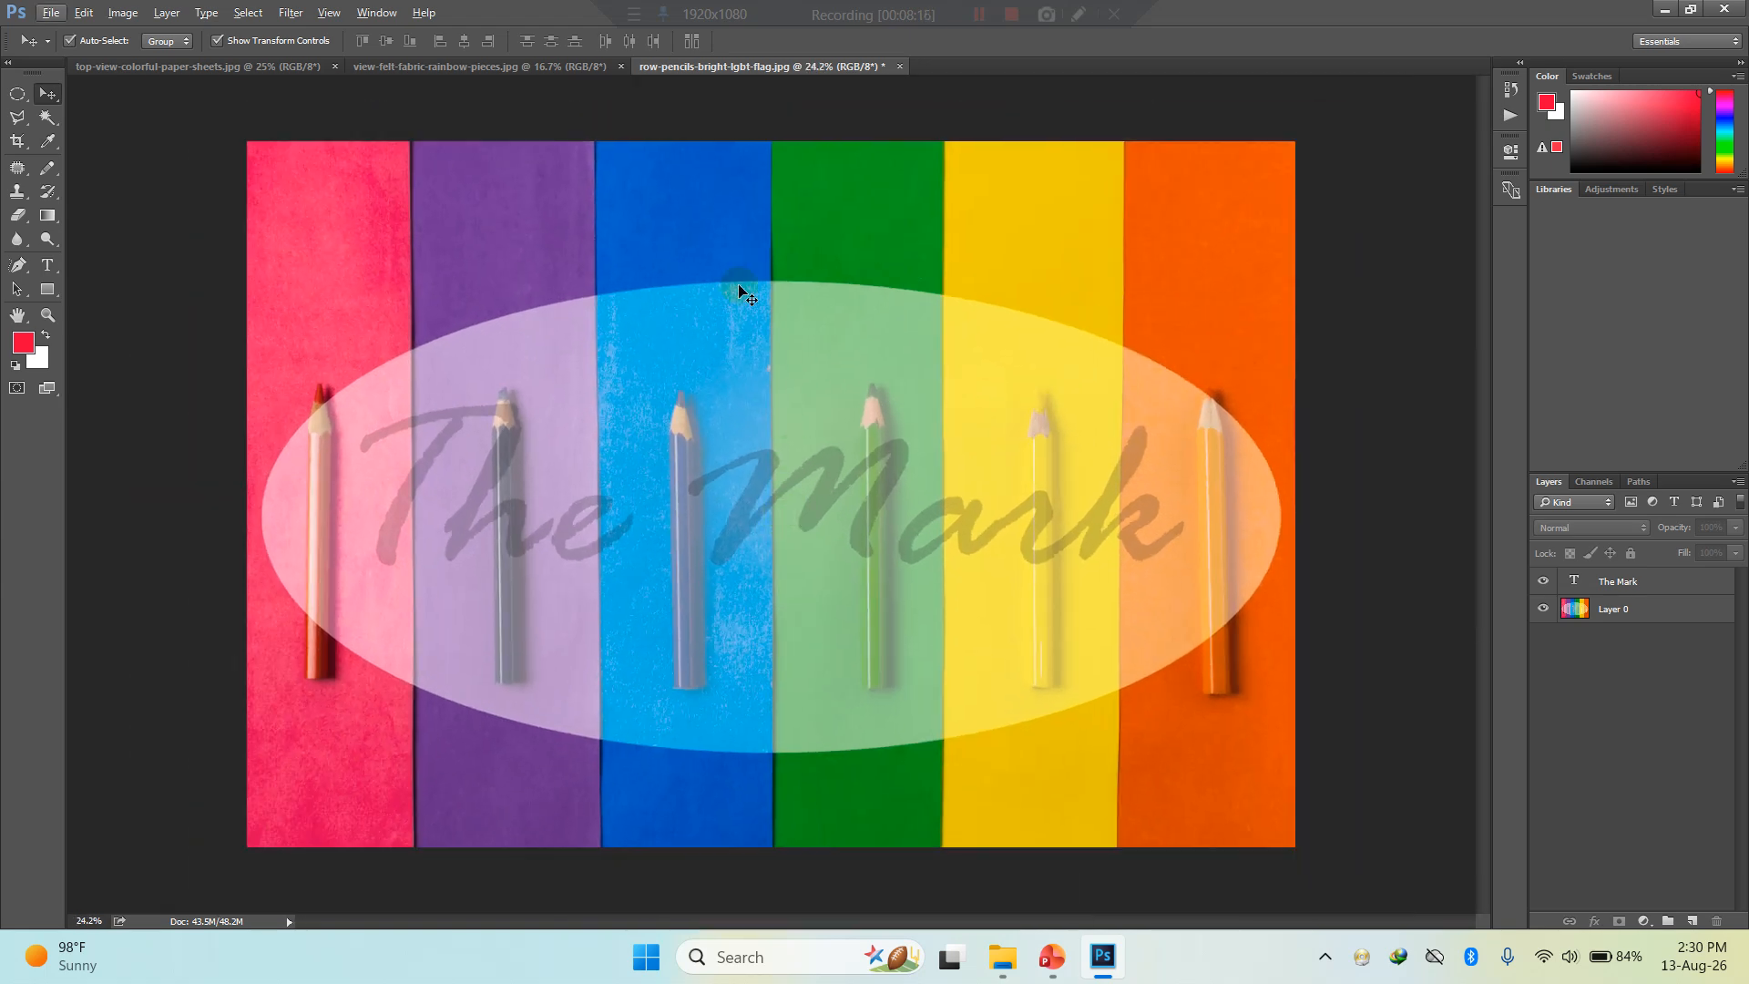
- Bring up view-felt-fabric-rainbow-pieces.jpg, check the Curves shortcut on the PowerPoint slide, and return to Photoshop
{"action": "left_click", "coordinate": [547, 67]}
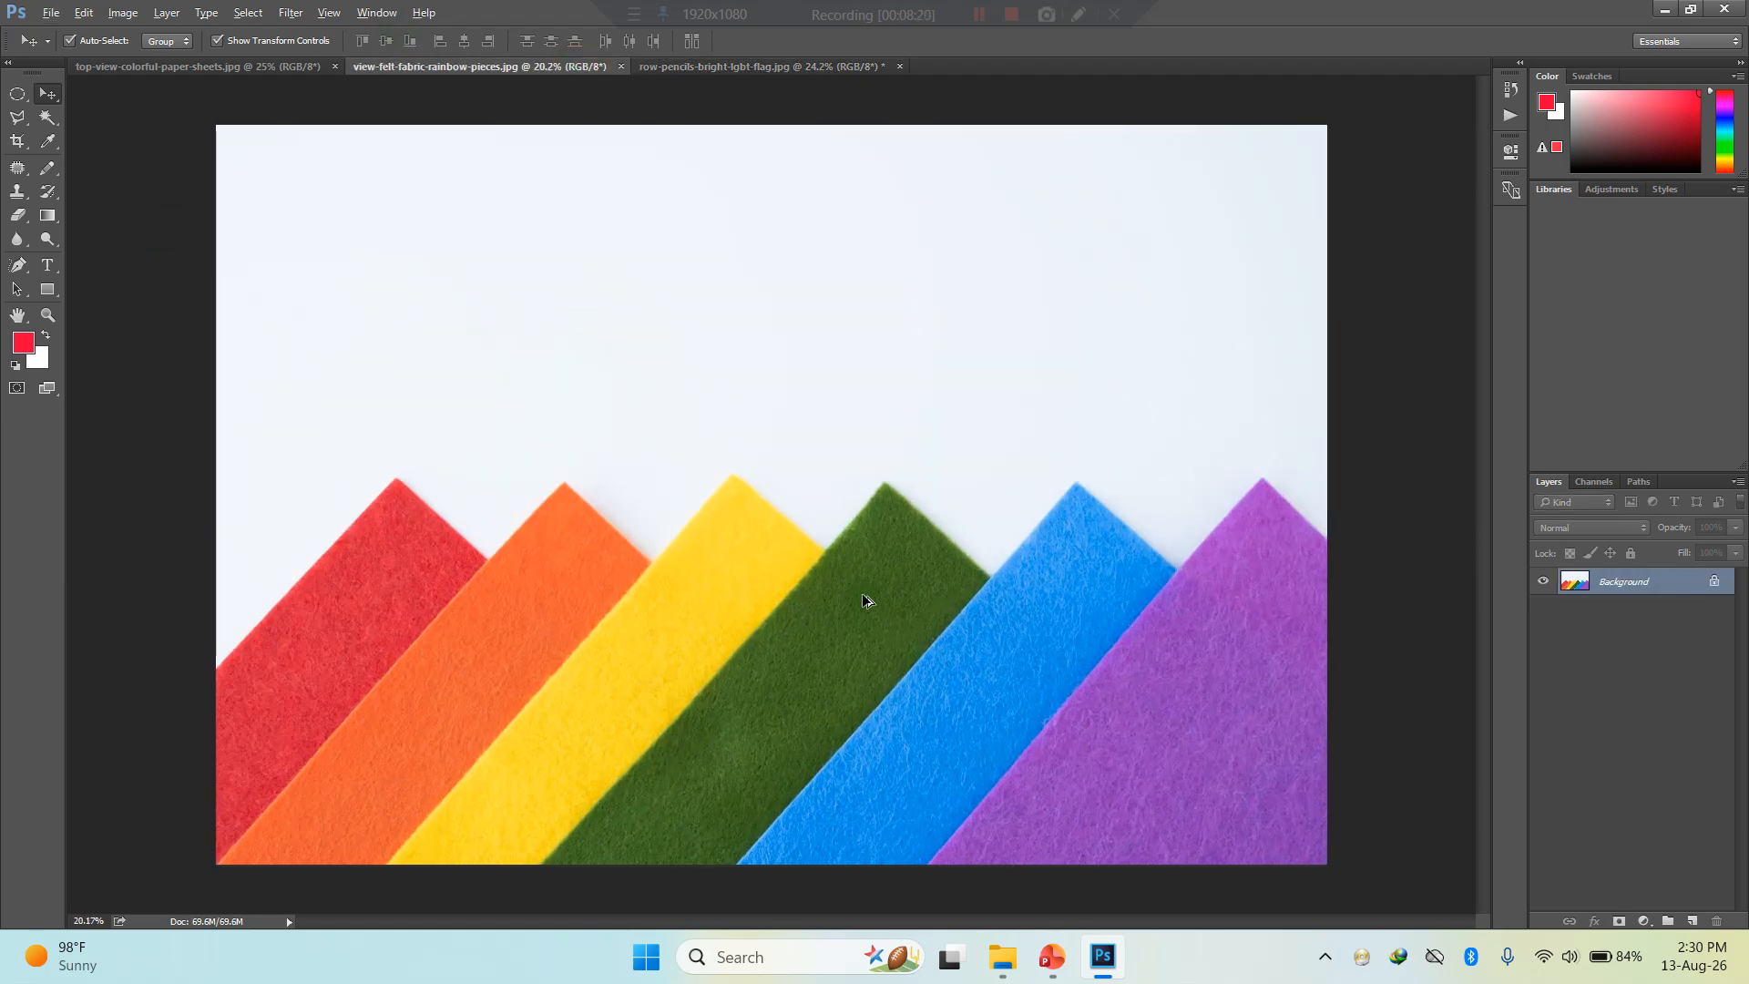
{"action": "scroll", "coordinate": [863, 598], "scroll_direction": "up", "scroll_amount": 2}
{"action": "scroll", "coordinate": [863, 598], "scroll_direction": "down", "scroll_amount": 1}
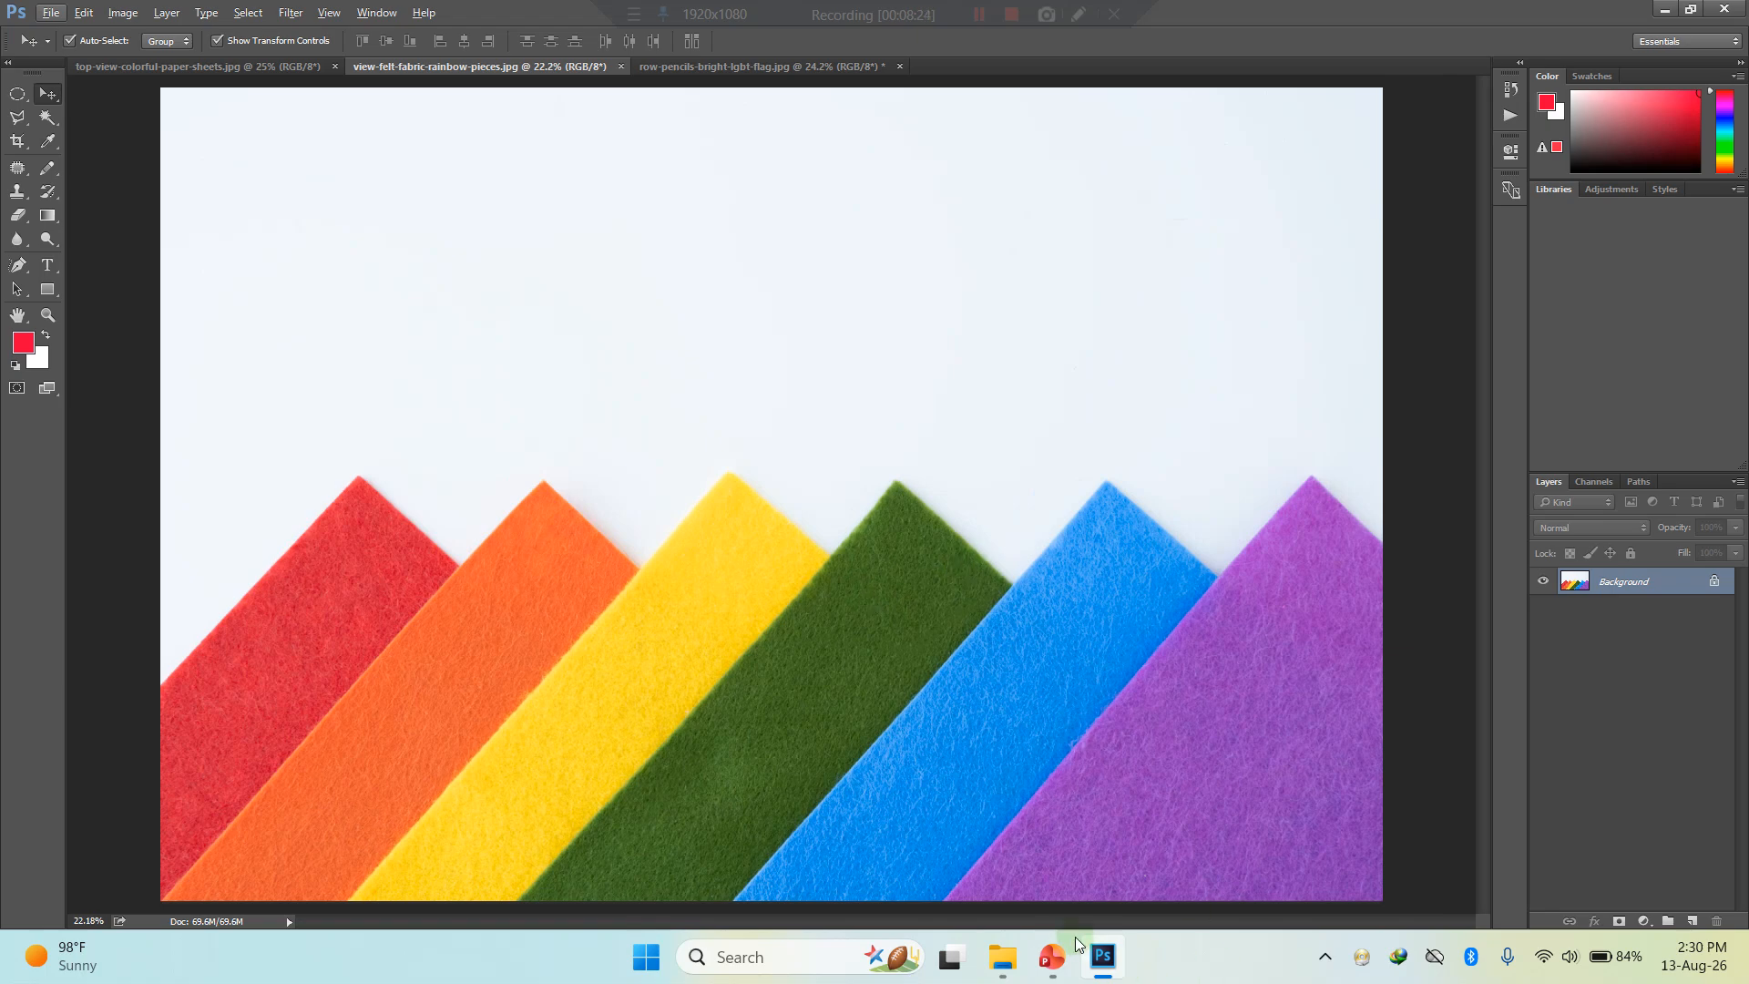
{"action": "left_click", "coordinate": [1055, 964]}
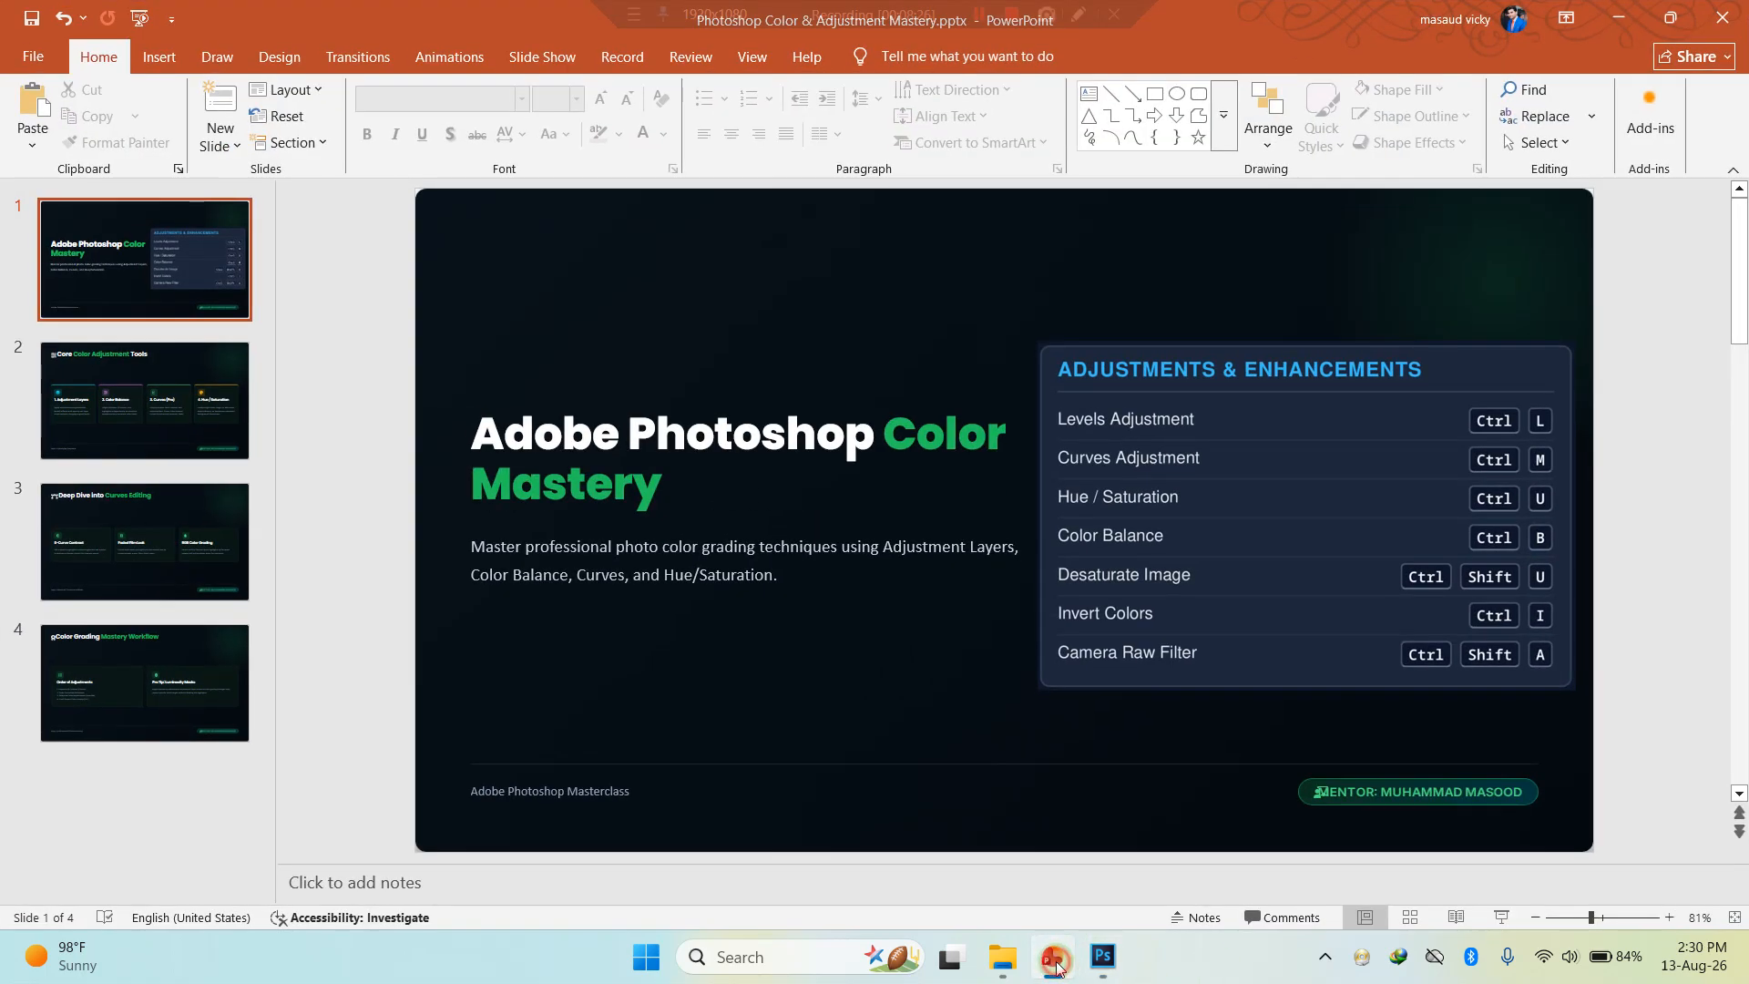
{"action": "left_click", "coordinate": [1055, 964]}
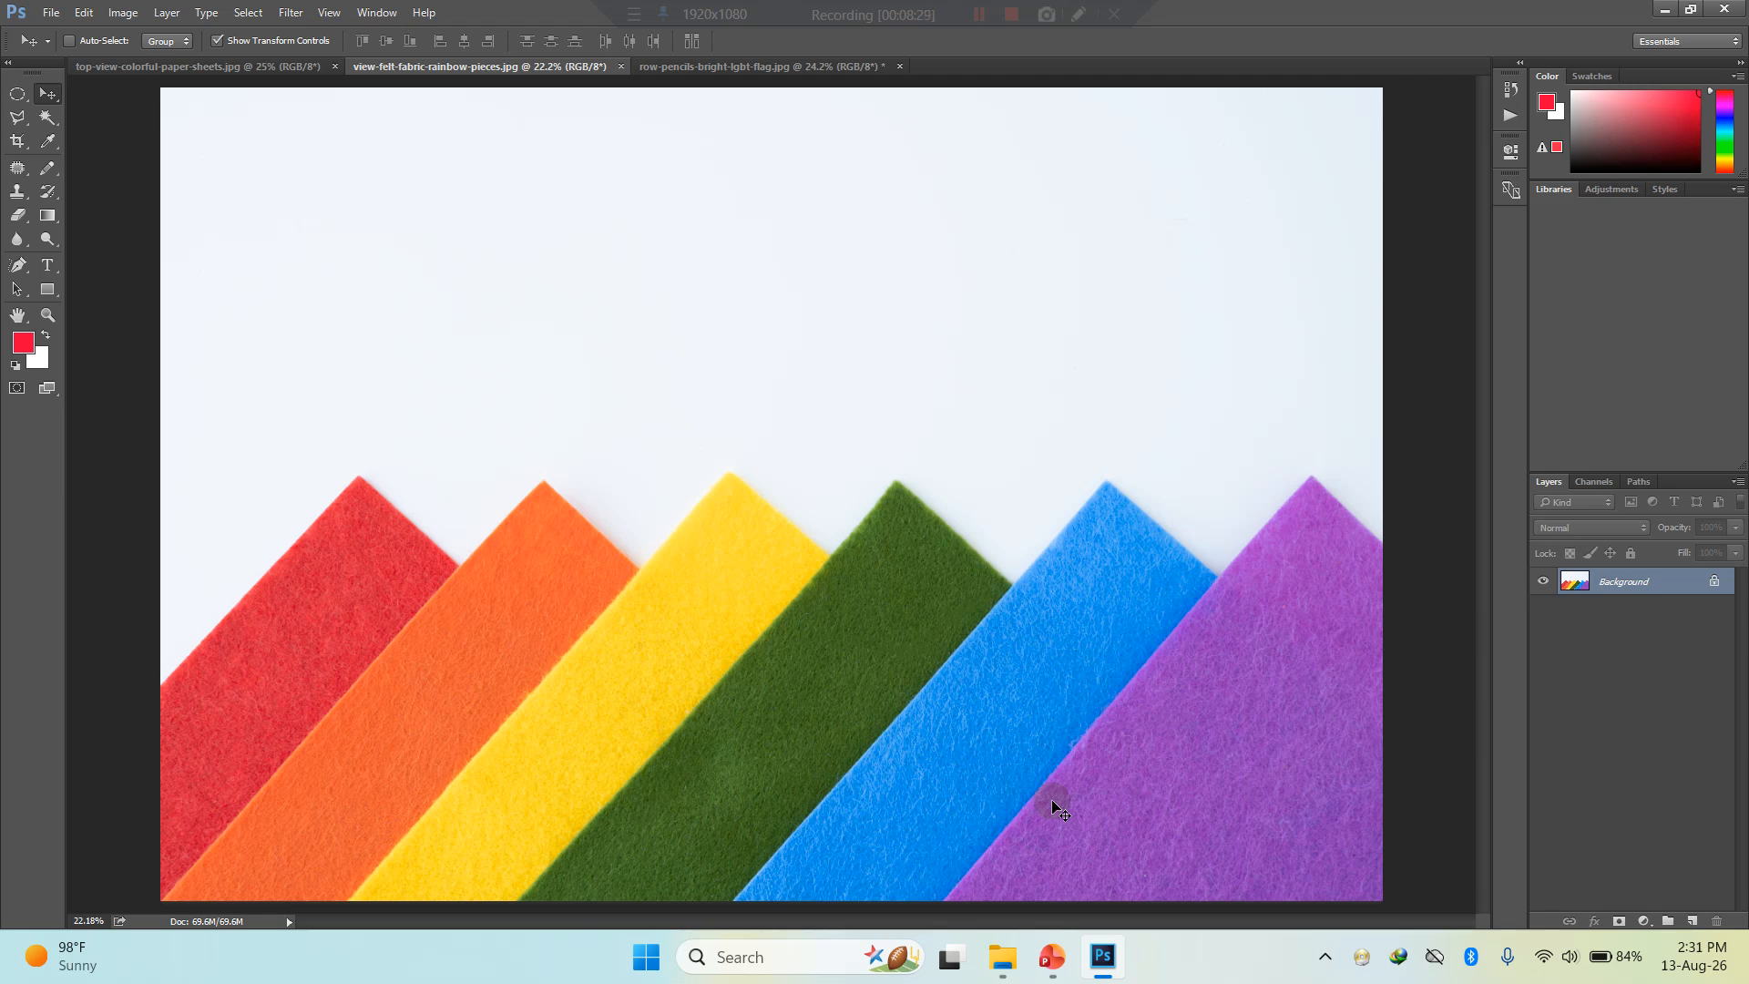
- Open the Curves adjustment and darken the RGB midtones by bending the curve down, with a point at input 175, output 110
{"action": "key", "text": "ctrl+m"}
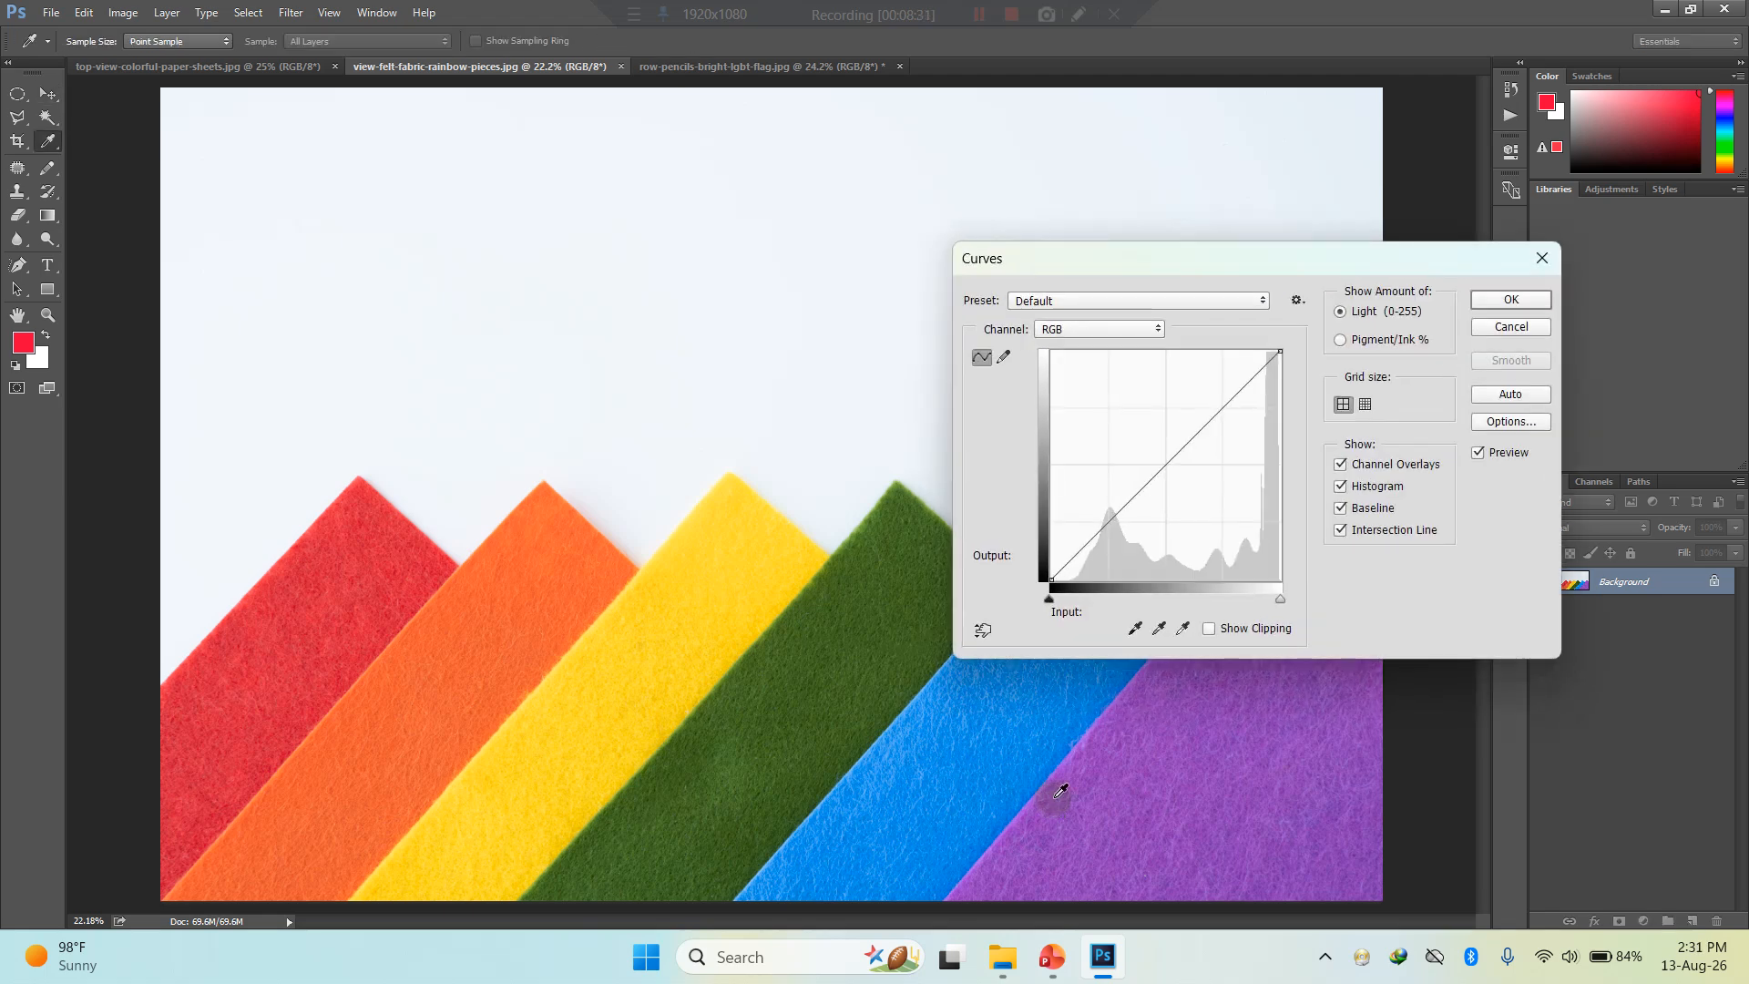
{"action": "left_click_drag", "start_coordinate": [1191, 435], "coordinate": [1140, 489]}
{"action": "left_click", "coordinate": [1118, 431]}
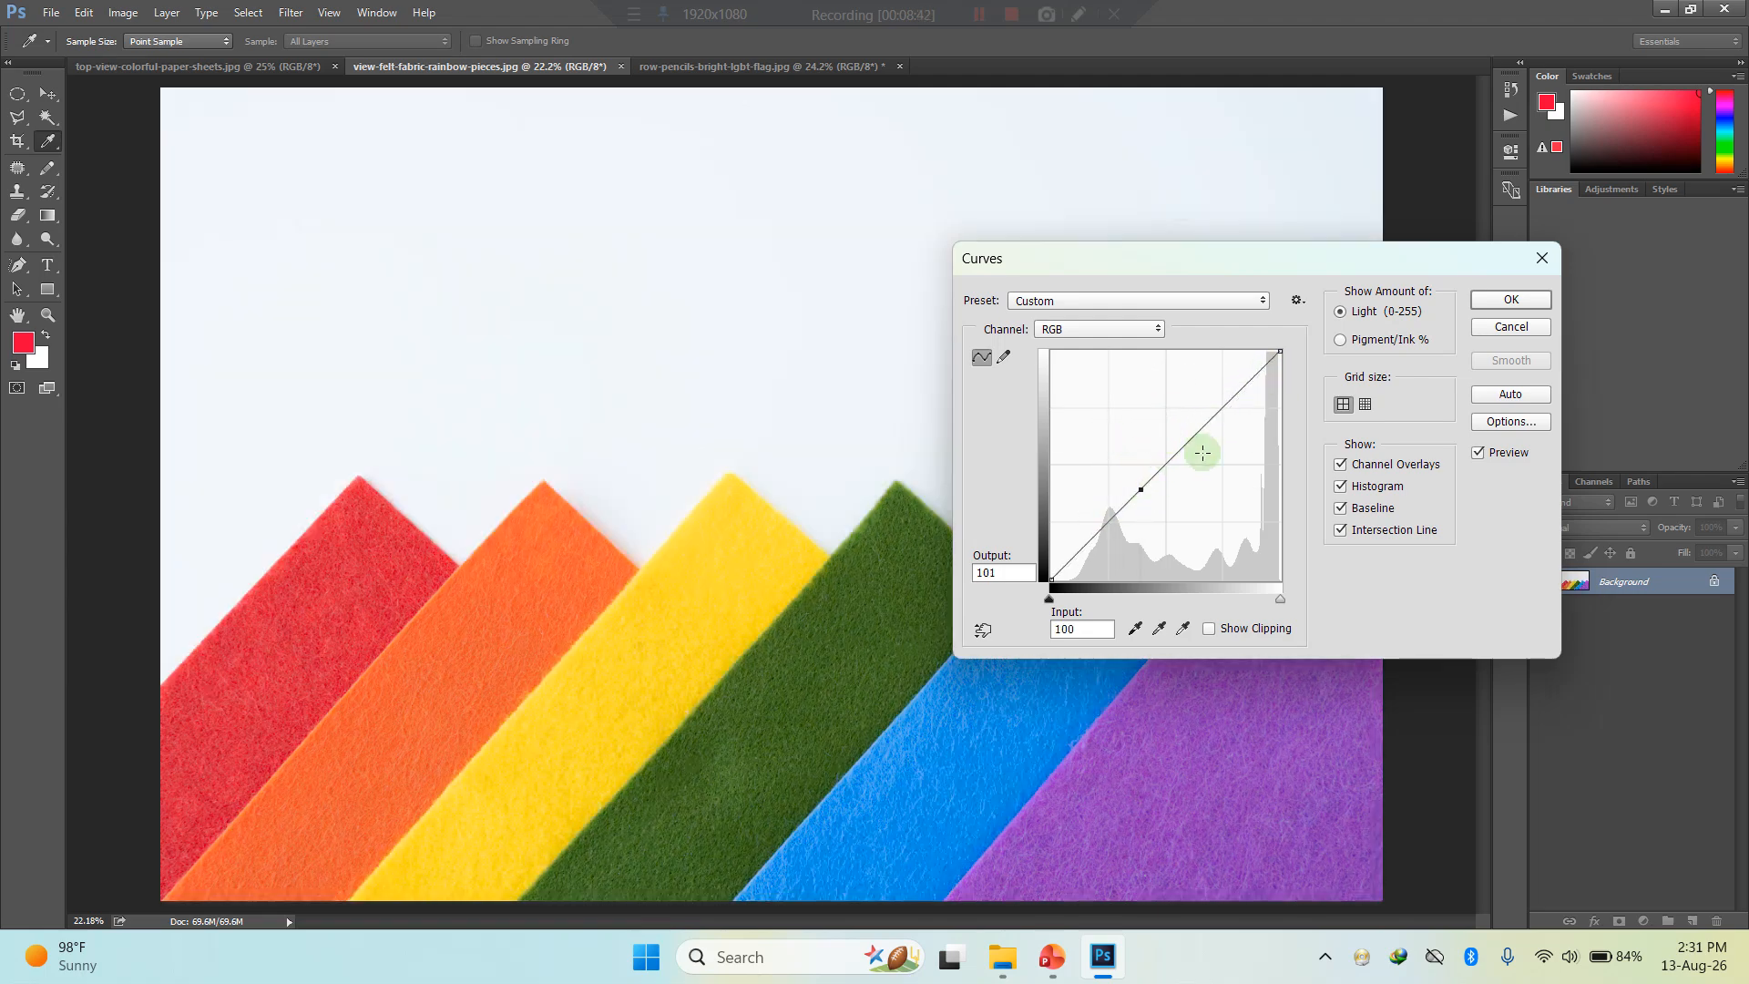
{"action": "left_click_drag", "start_coordinate": [1141, 492], "coordinate": [1167, 516]}
{"action": "left_click", "coordinate": [1189, 497]}
{"action": "left_click", "coordinate": [1208, 481]}
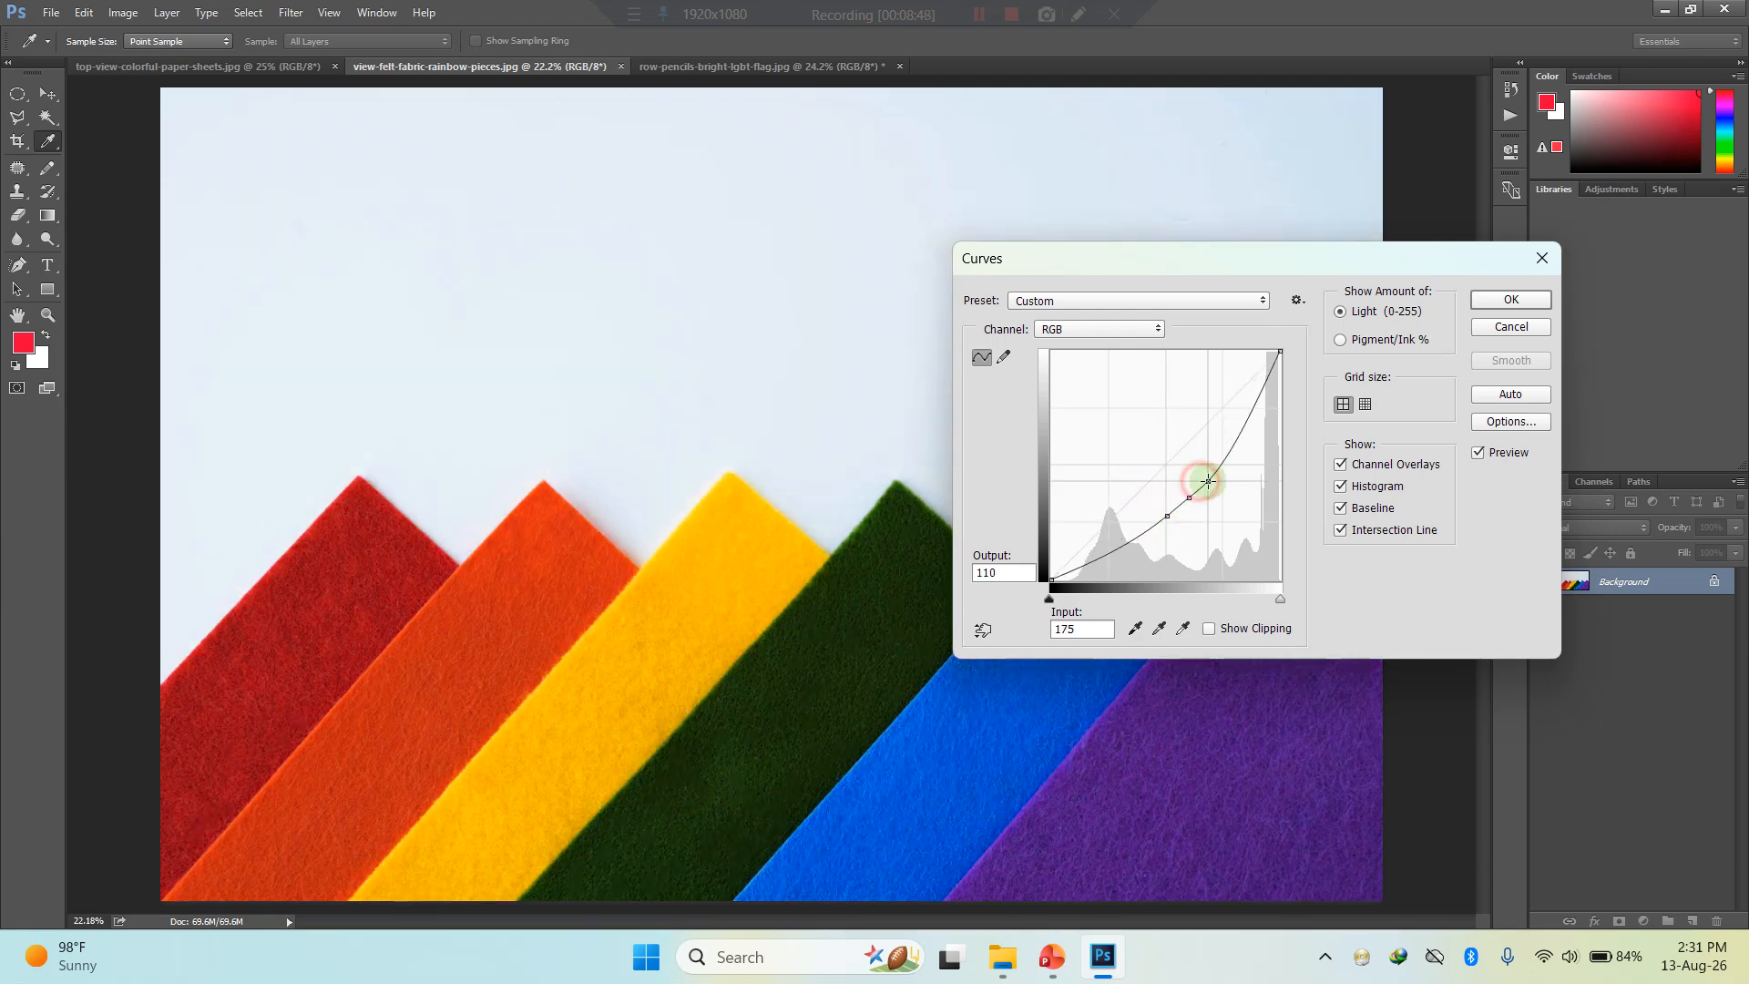
- Pull down the RGB curve's highlights to input 244, output 184, and its shadows to input 44, output 0
{"action": "left_click", "coordinate": [1232, 460]}
{"action": "left_click", "coordinate": [1255, 430]}
{"action": "left_click", "coordinate": [1266, 413]}
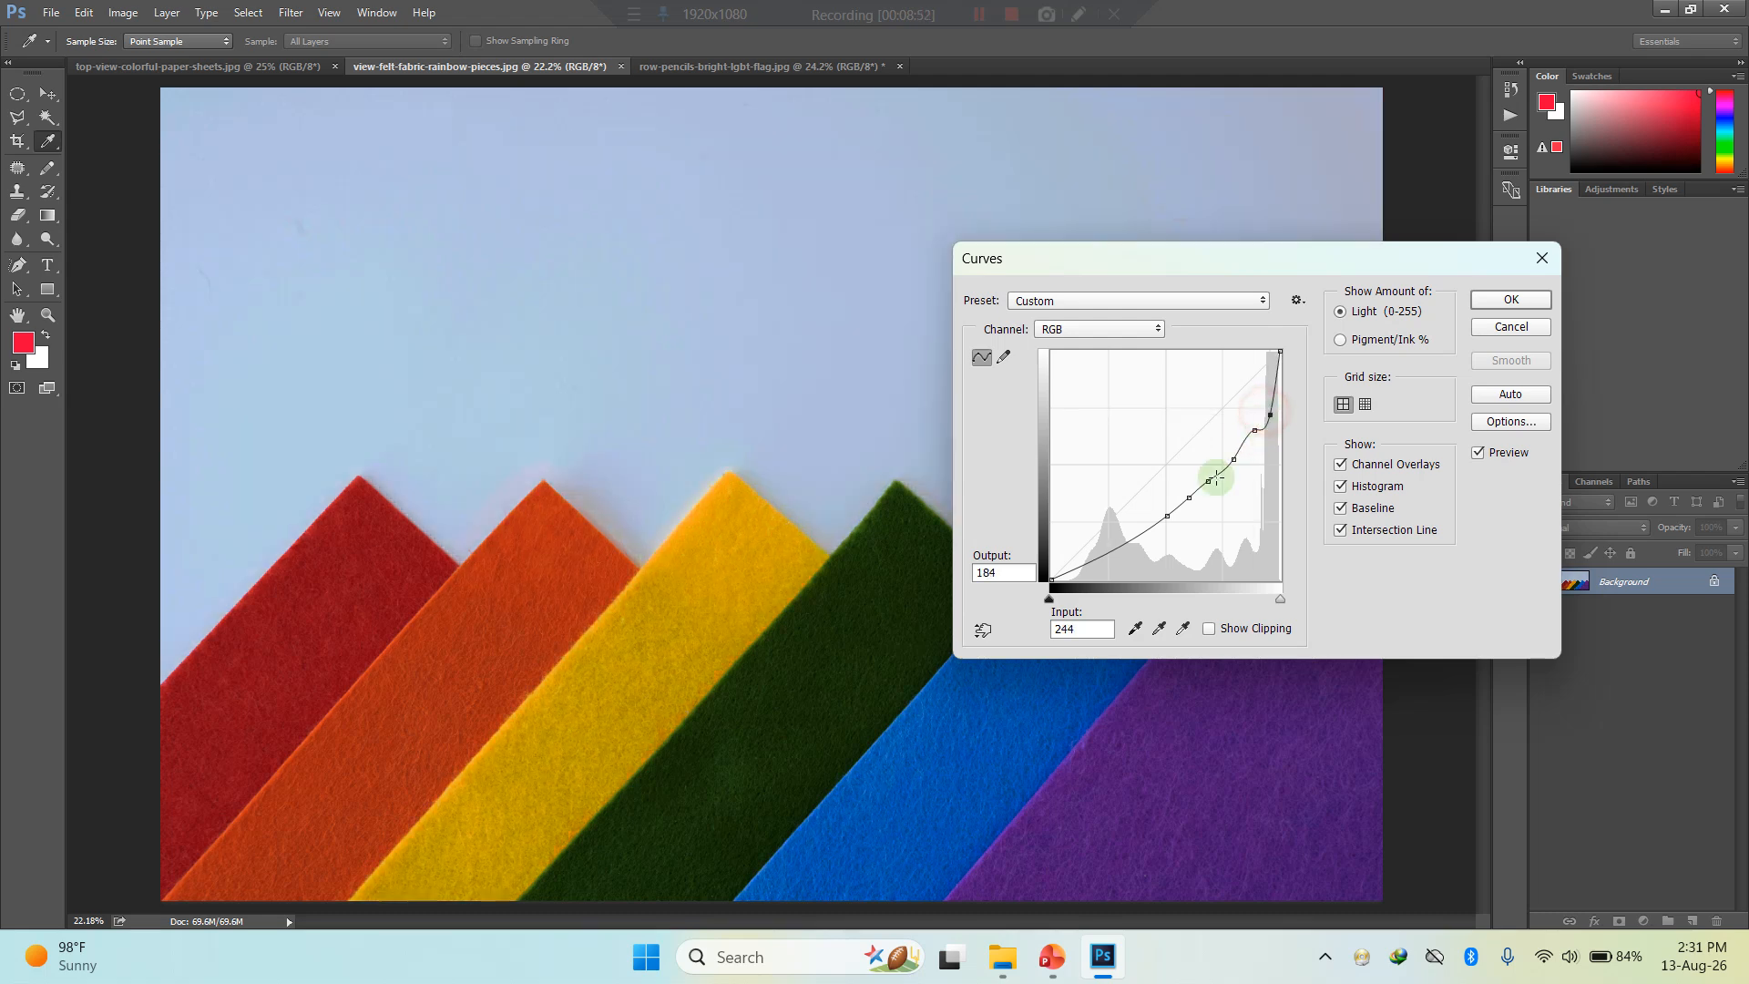
{"action": "left_click", "coordinate": [1135, 543]}
{"action": "left_click_drag", "start_coordinate": [1104, 561], "coordinate": [1090, 580]}
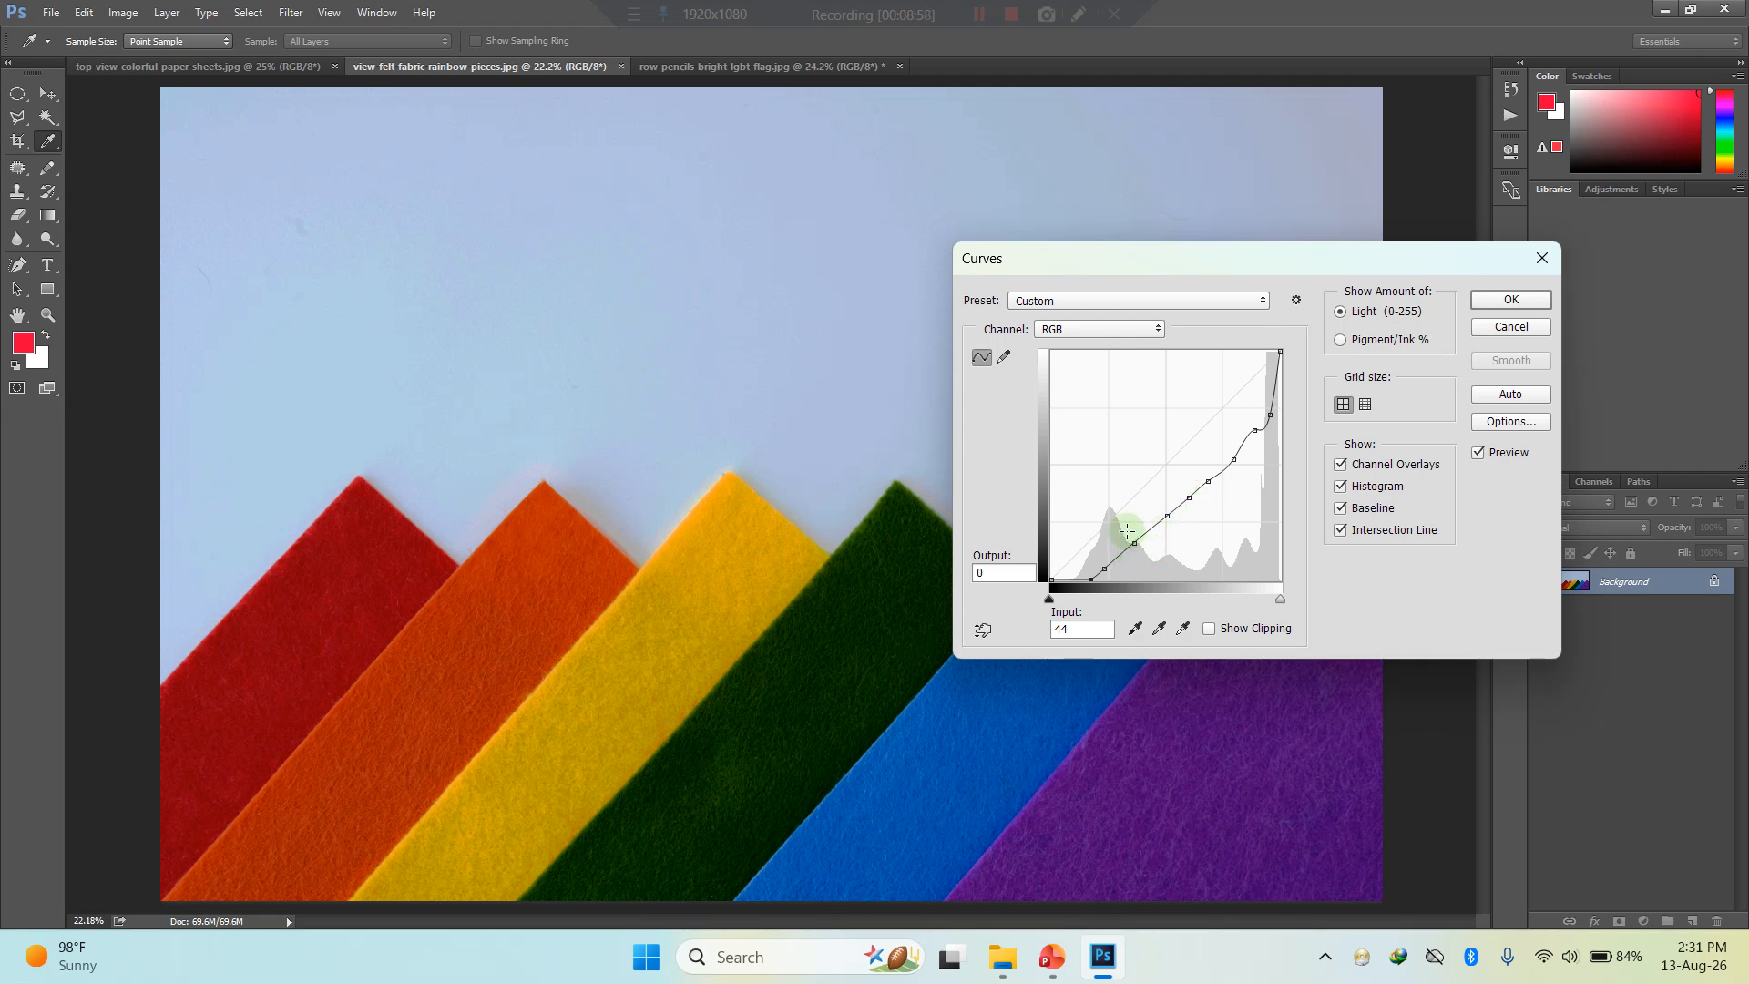
- Reshape the Red channel curve into a wave with several points, raising the upper tones to input 175, output 188
{"action": "left_click", "coordinate": [1118, 331]}
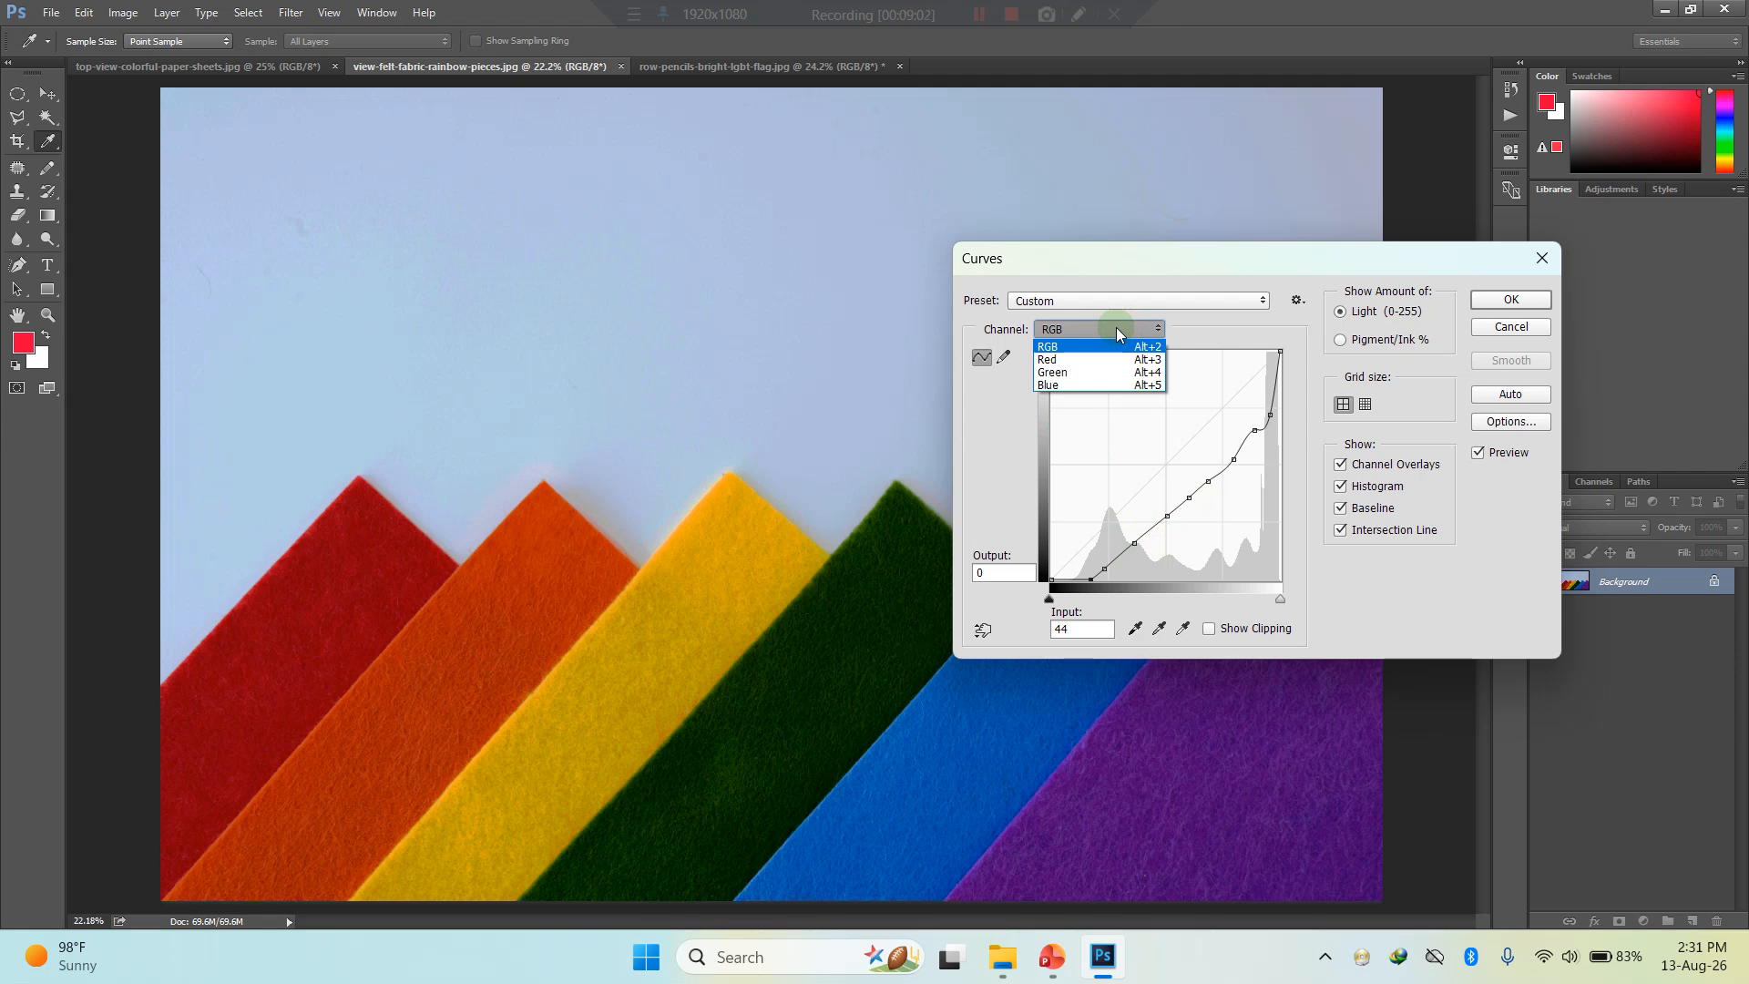
{"action": "left_click", "coordinate": [1068, 361]}
{"action": "left_click_drag", "start_coordinate": [1163, 461], "coordinate": [1209, 413]}
{"action": "left_click", "coordinate": [1143, 458]}
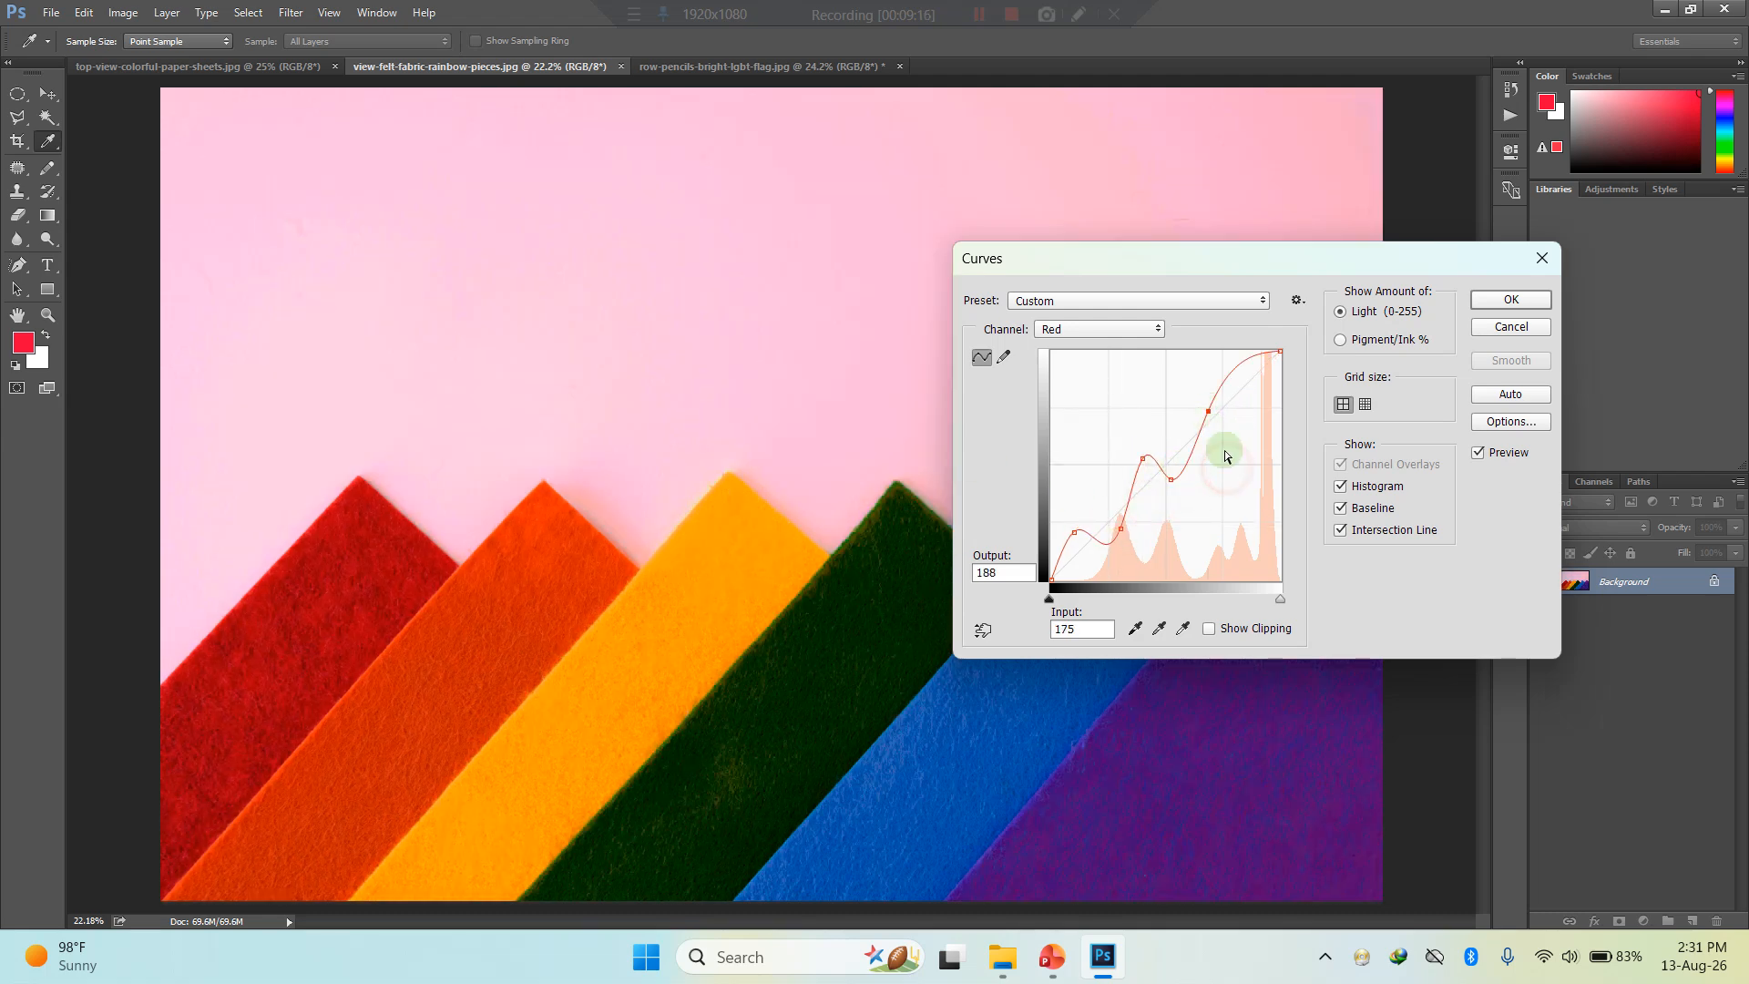
- Compare the Red channel curve with and without its last point, and cancel the Curves adjustment on the felt fabric photo
{"action": "key", "text": "ctrl+z"}
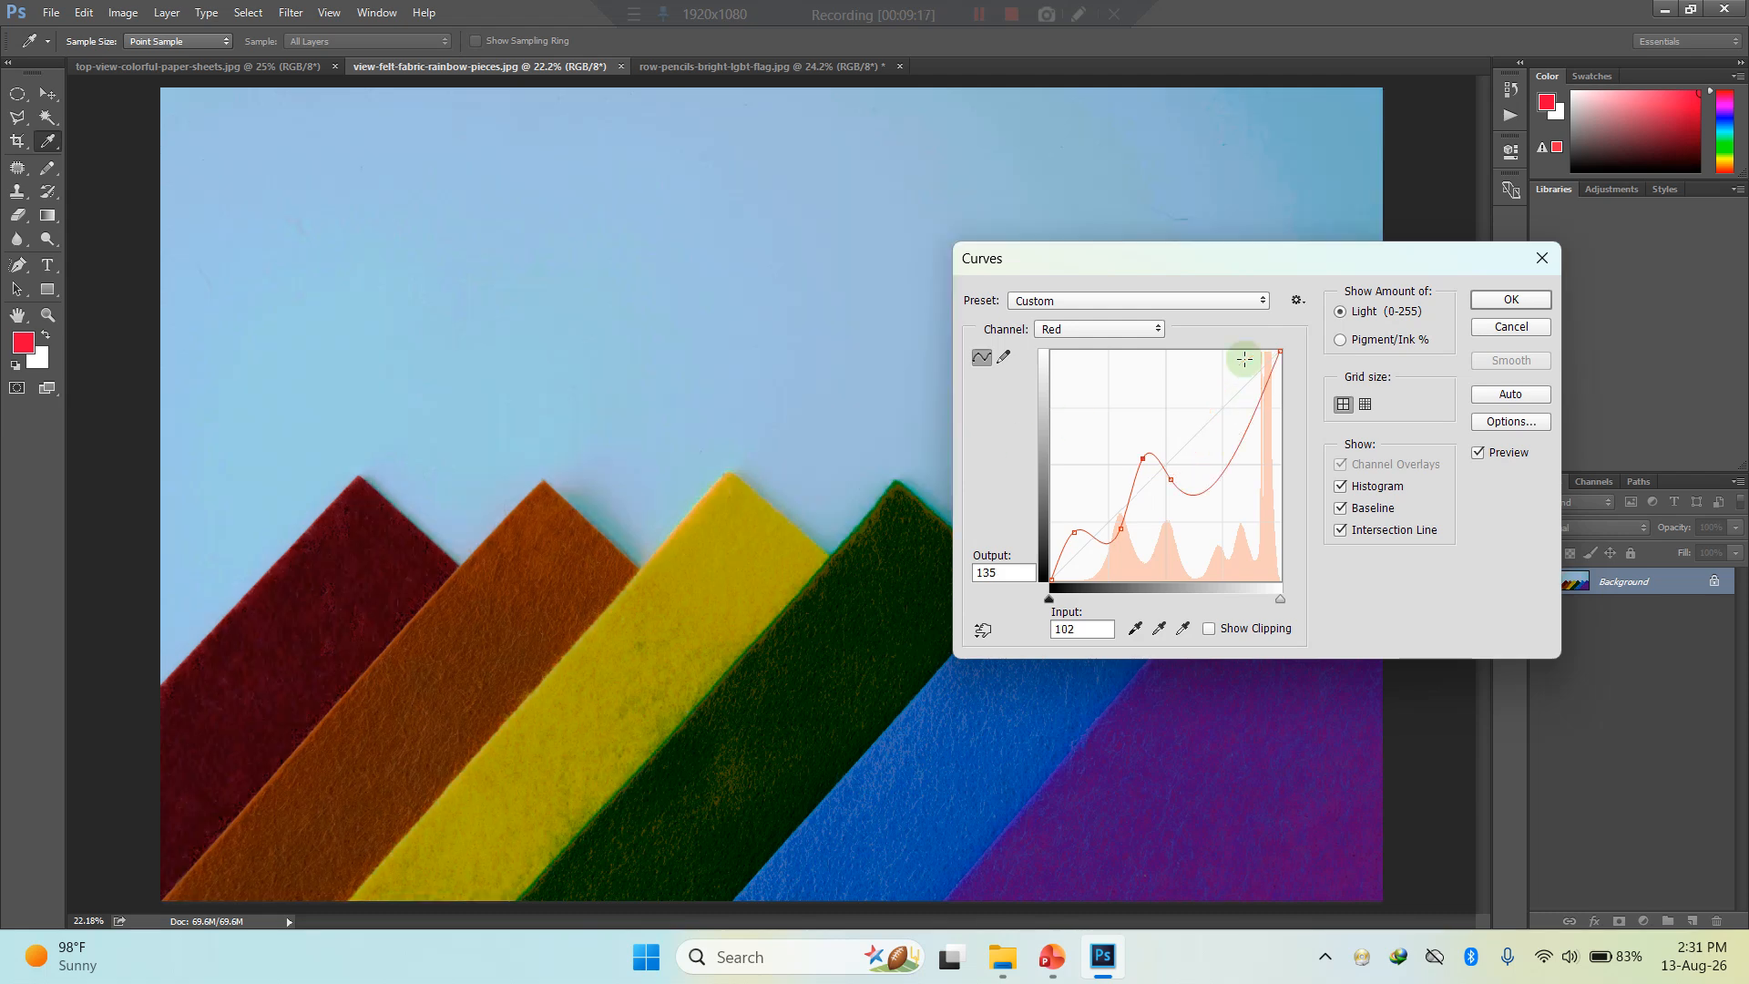
{"action": "key", "text": "ctrl+z"}
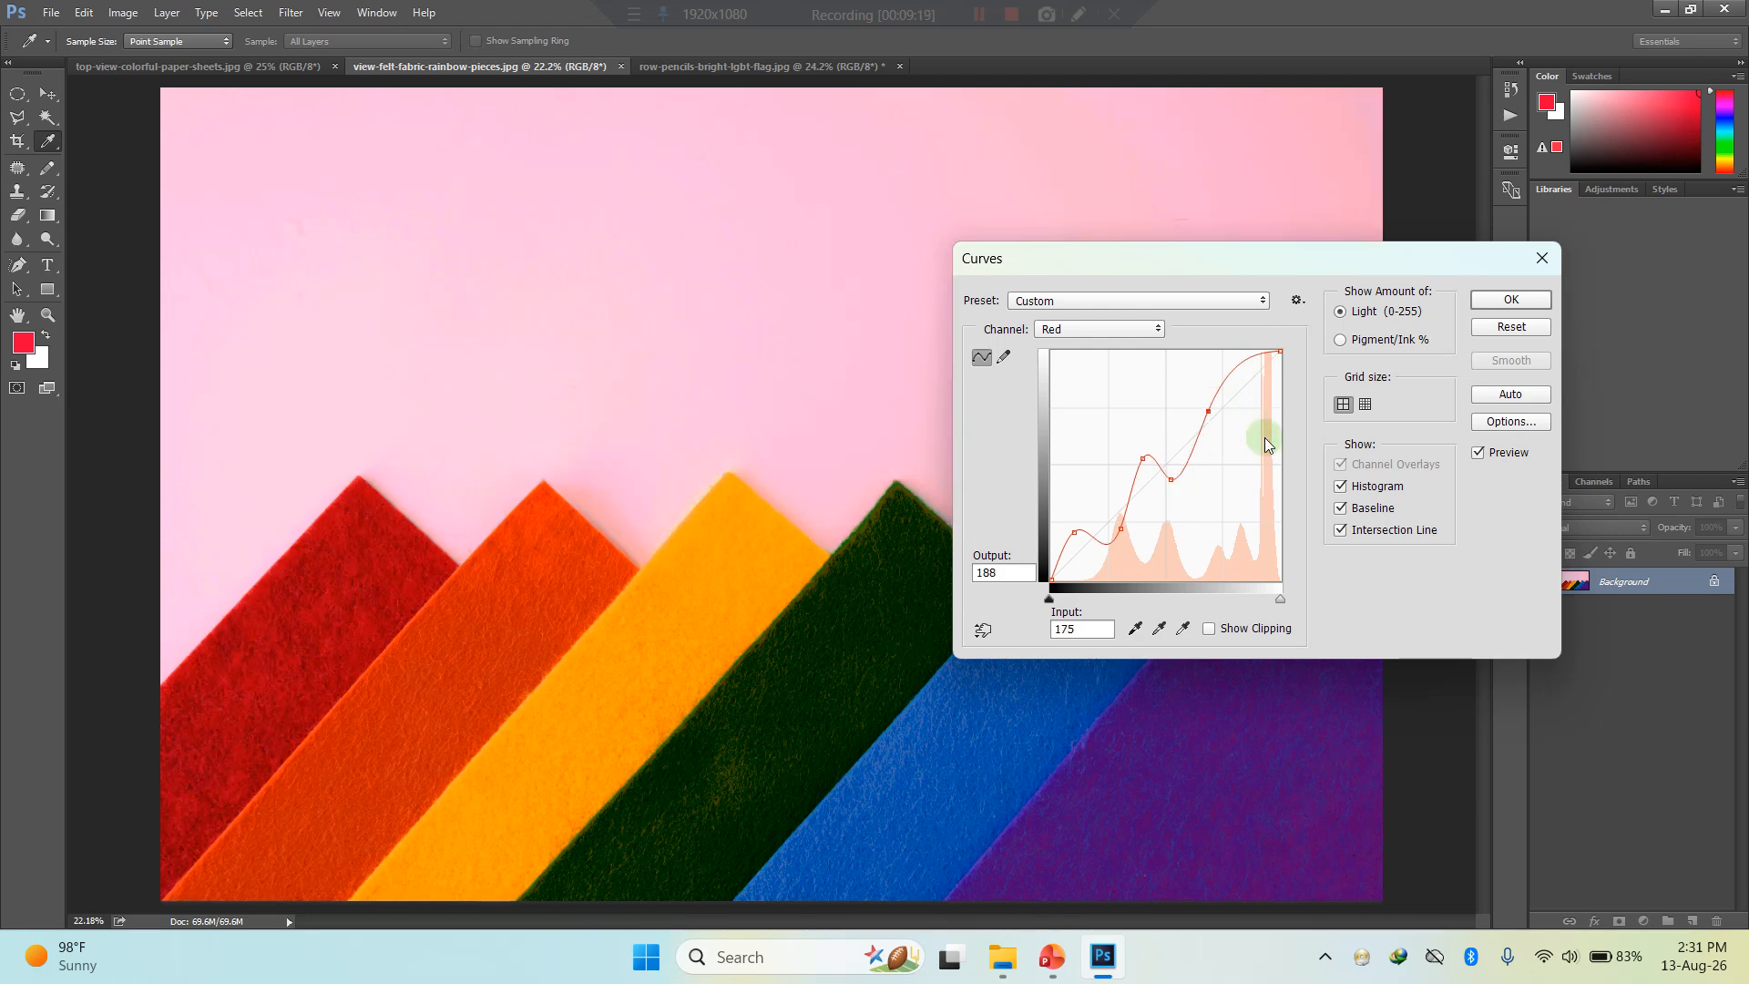
{"action": "left_click", "coordinate": [982, 629]}
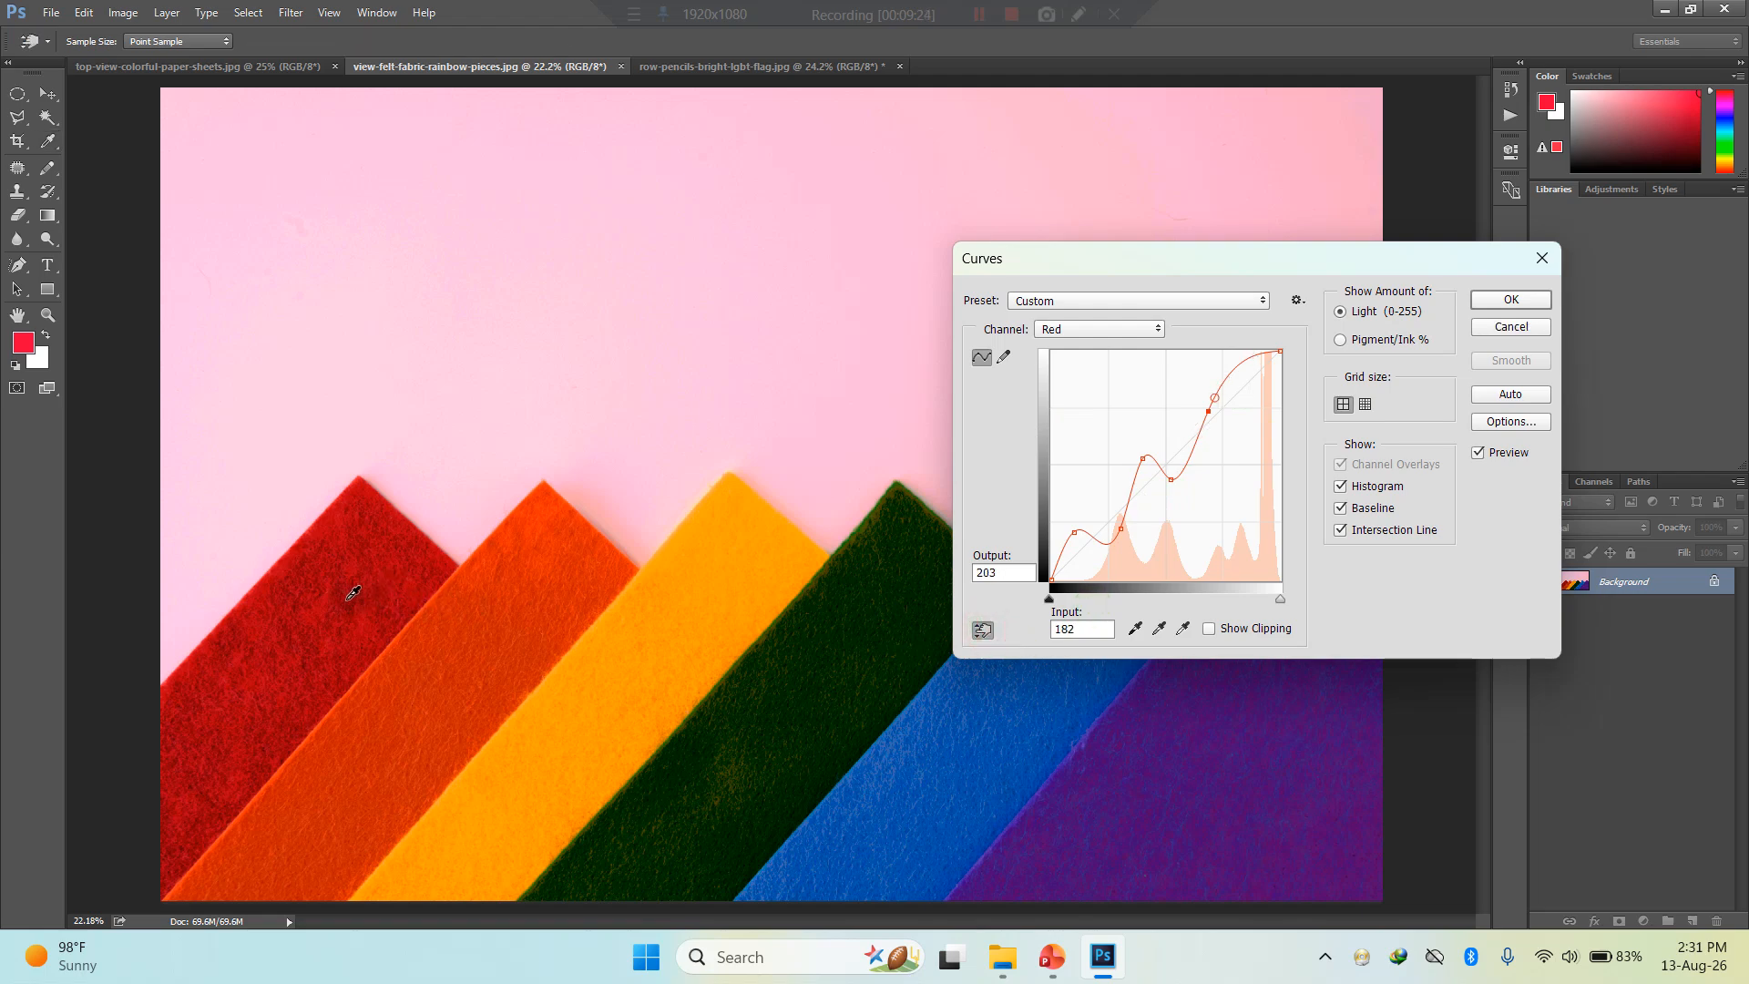
{"action": "key", "text": "Escape"}
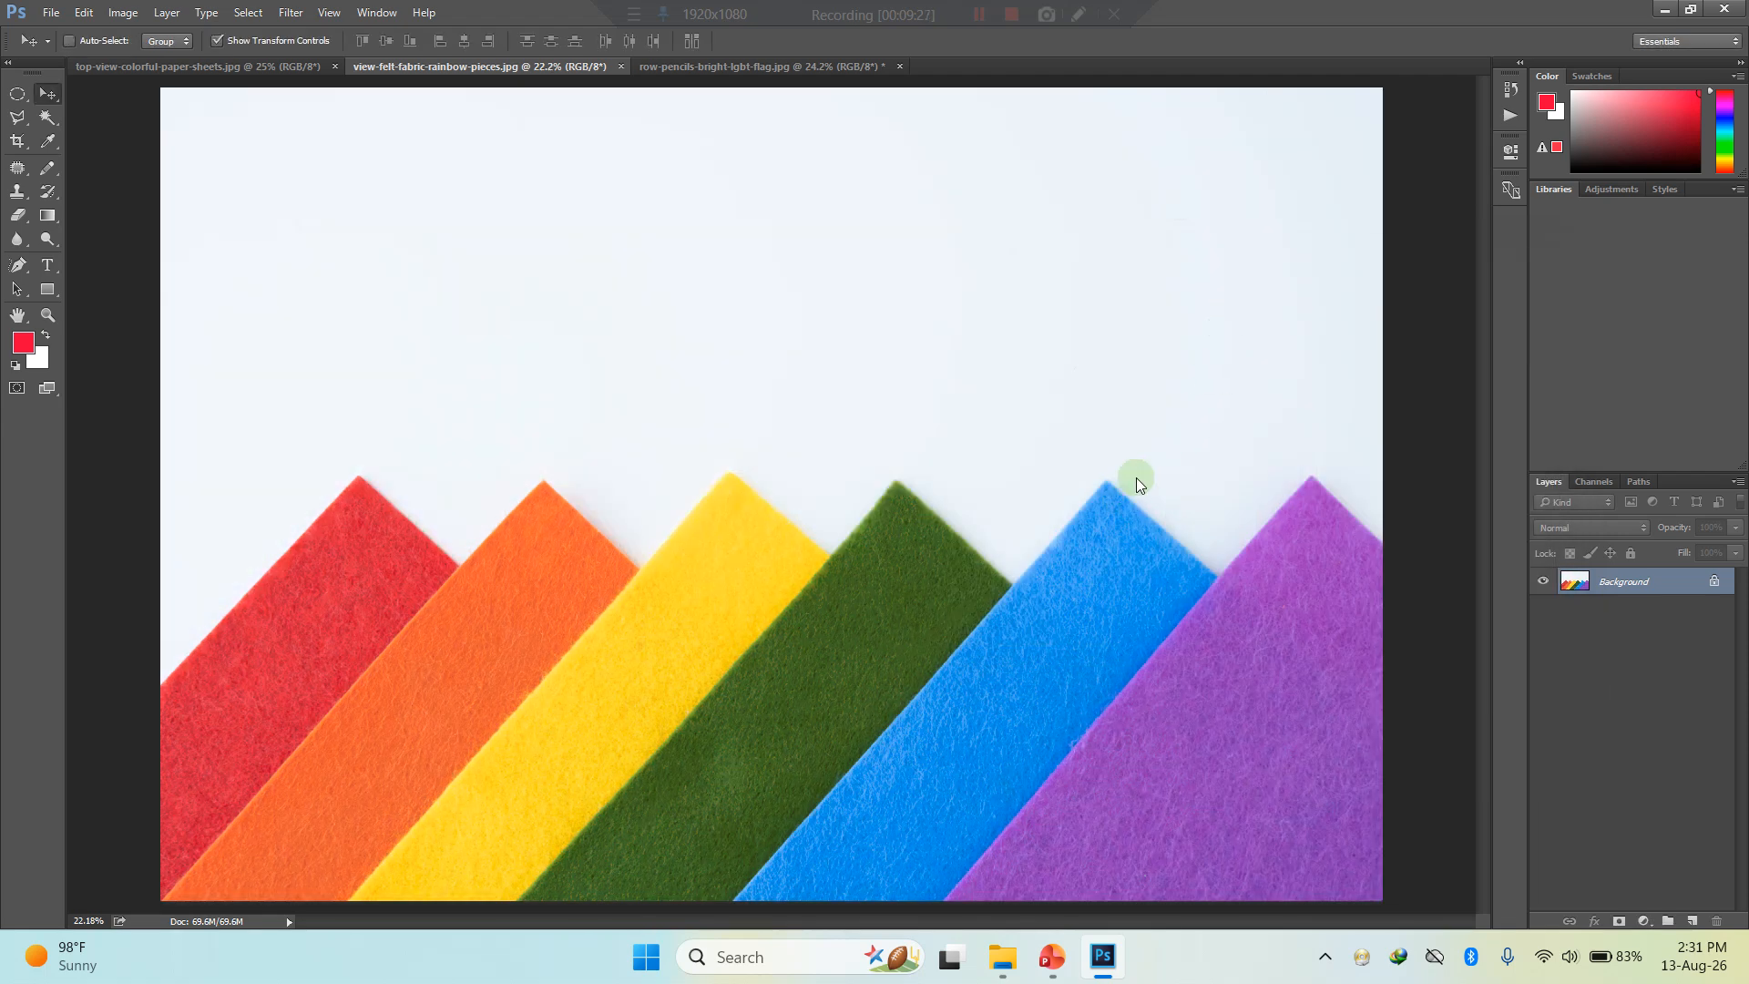
- Try to brighten the felt fabric photo in Curves by raising an RGB point sampled from the orange strip
{"action": "key", "text": "ctrl+m"}
{"action": "left_click", "coordinate": [983, 631]}
{"action": "left_click", "coordinate": [519, 622]}
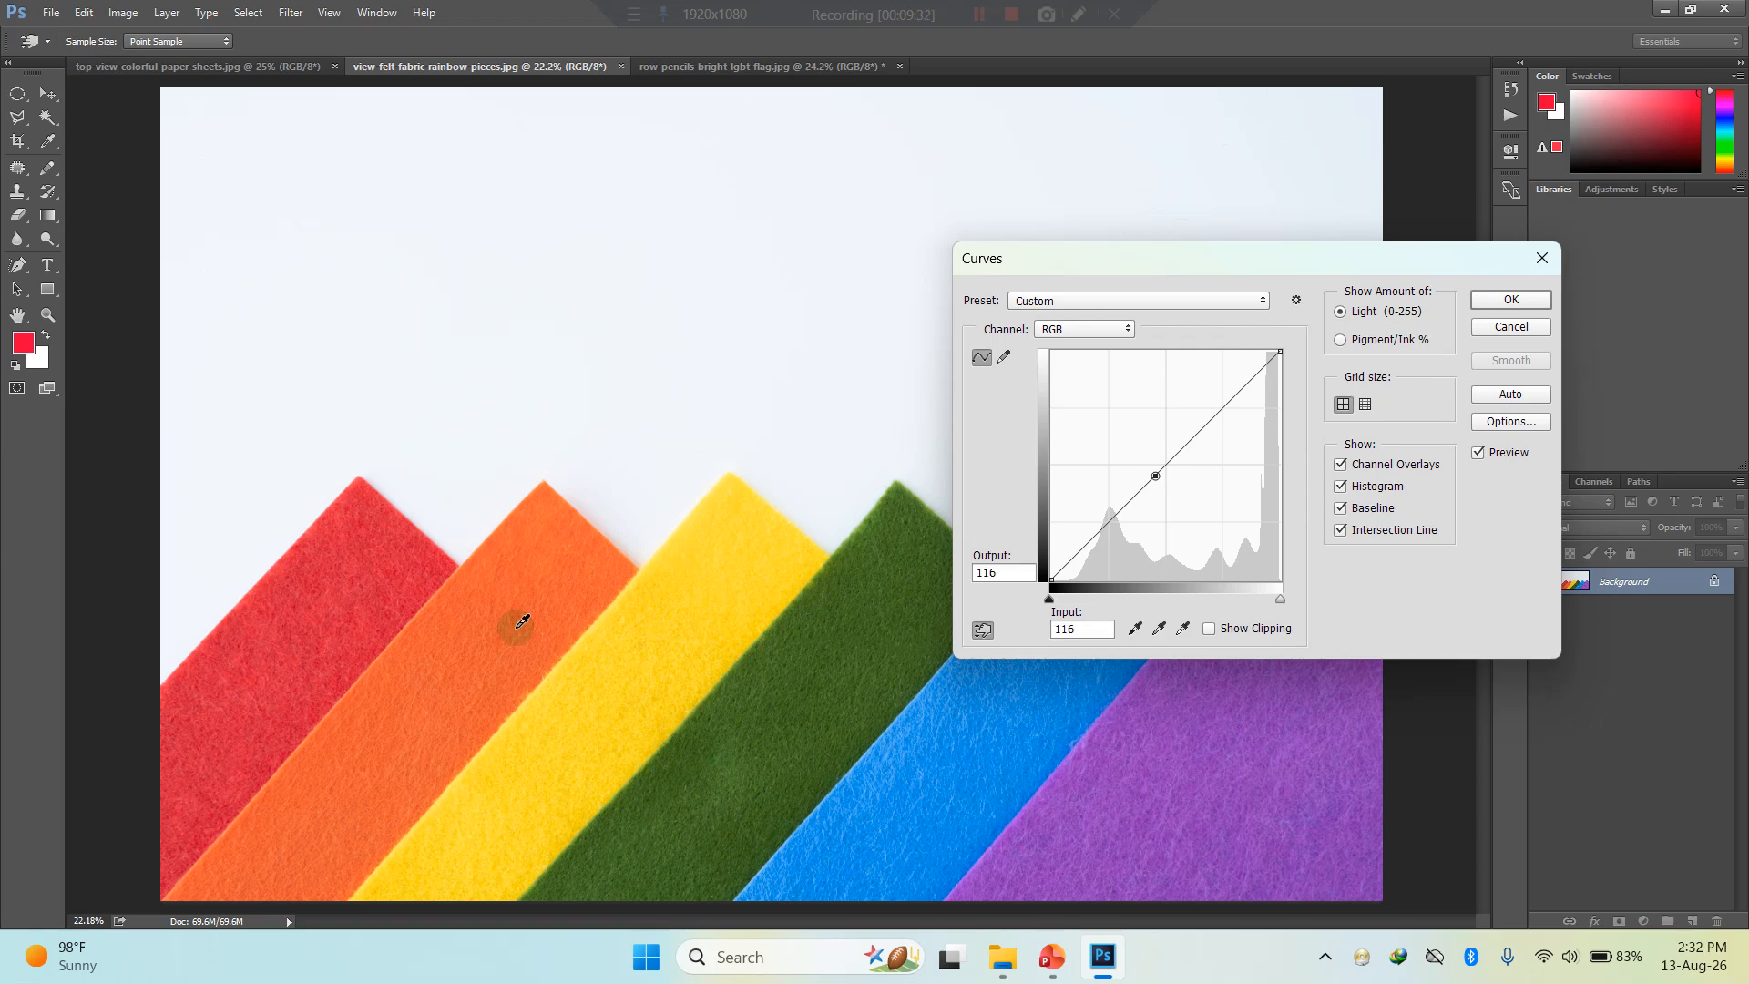
{"action": "mouse_move", "coordinate": [1155, 478]}
{"action": "left_mouse_down"}
{"action": "mouse_move", "coordinate": [1145, 443]}
{"action": "mouse_move", "coordinate": [1164, 488]}
{"action": "mouse_move", "coordinate": [1178, 451]}
{"action": "left_mouse_up"}
{"action": "left_click", "coordinate": [1510, 327]}
{"action": "key", "text": "v"}
- Open Curves for Layer 0 of the pencils photo and add an RGB point at 188 sampled from the yellow stripe
{"action": "left_click", "coordinate": [799, 67]}
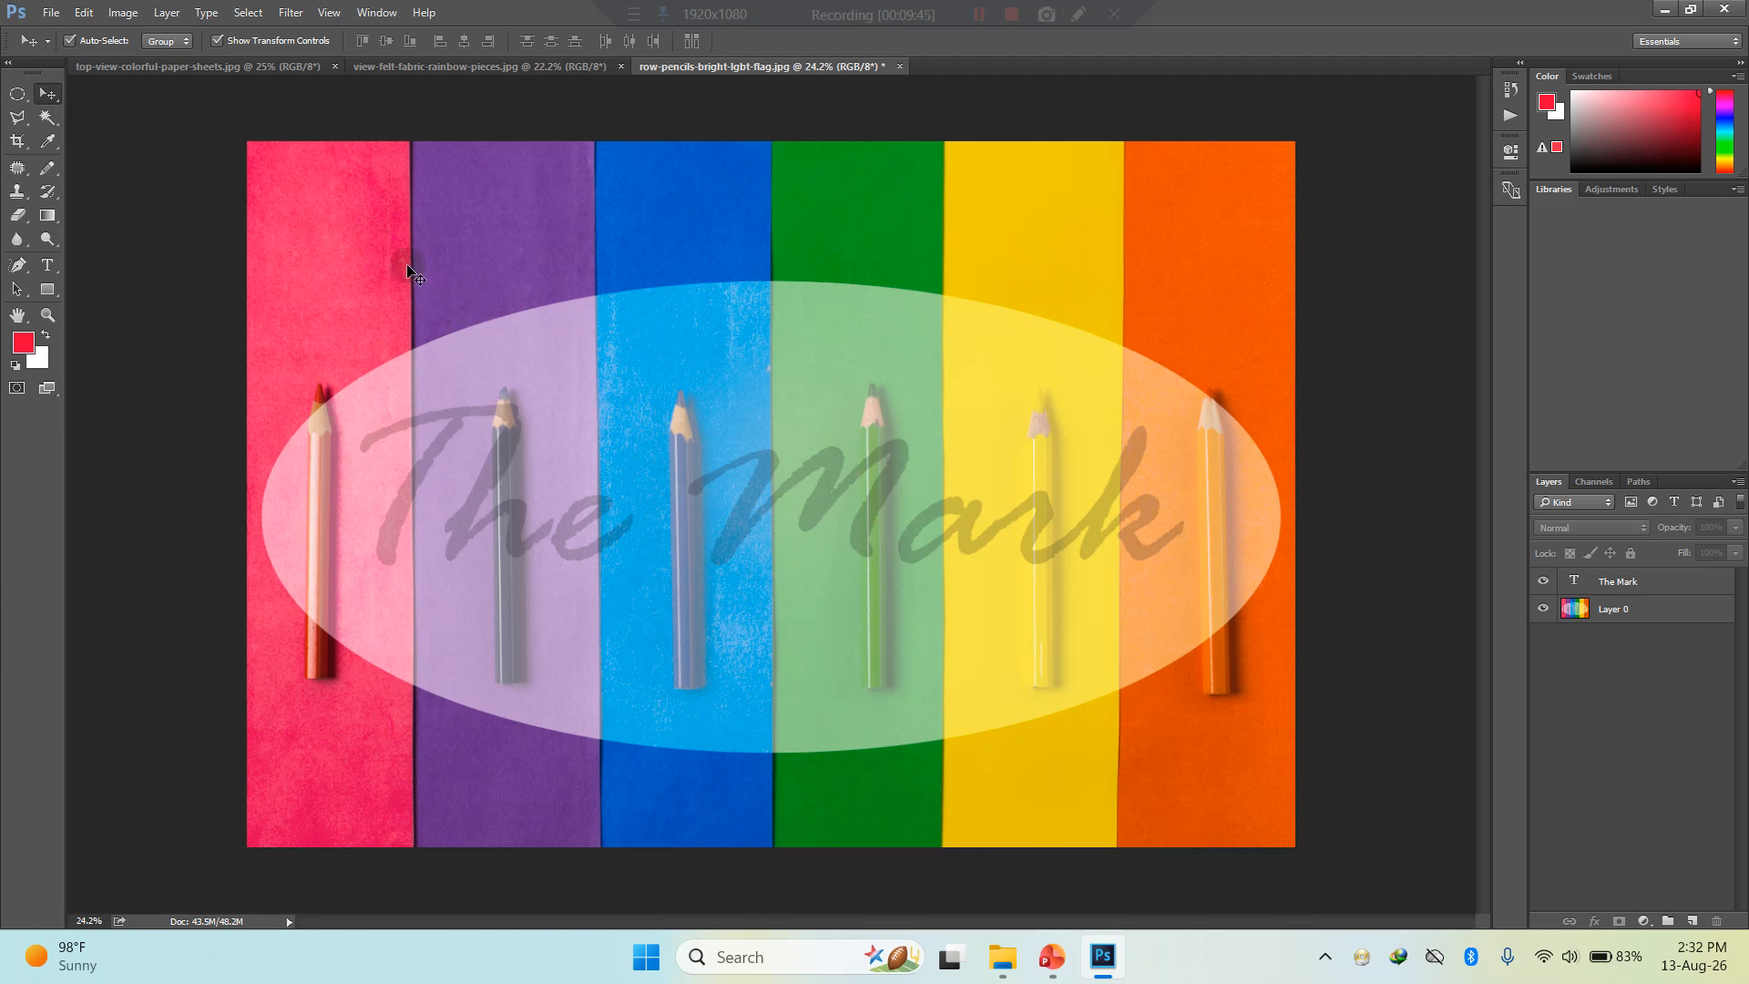
{"action": "left_click", "coordinate": [1692, 685], "text": "ctrl"}
{"action": "left_click", "coordinate": [1640, 608]}
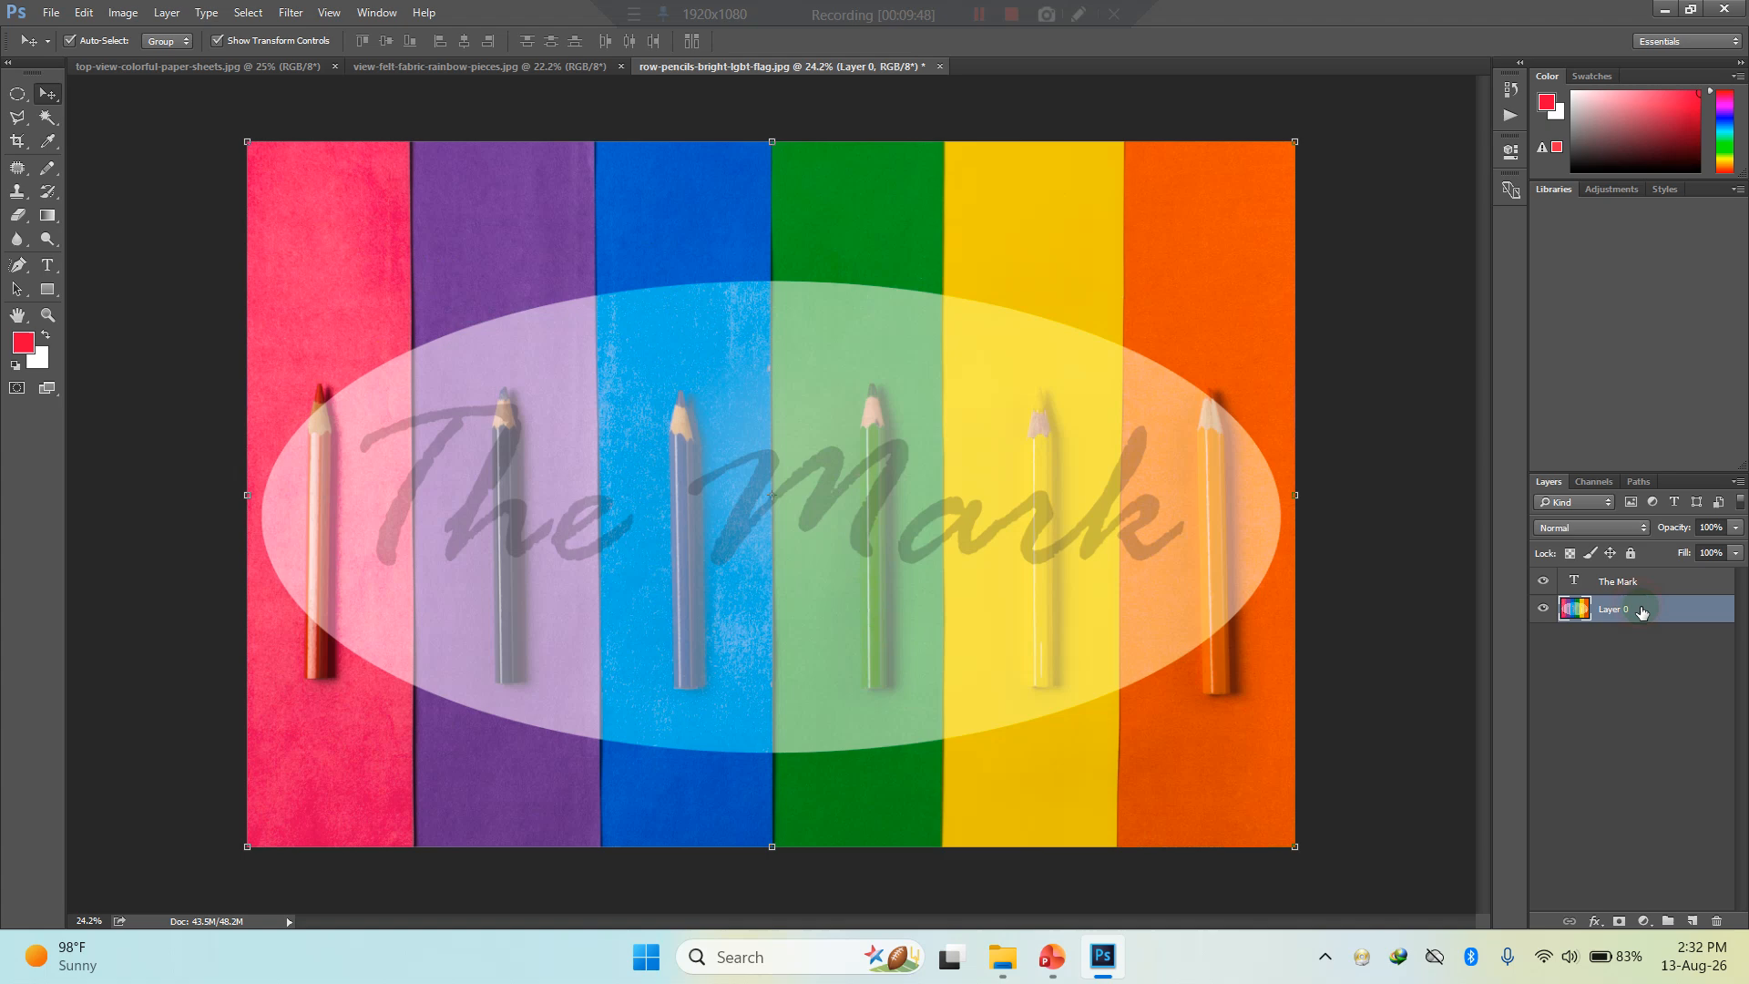
{"action": "key", "text": "ctrl+m"}
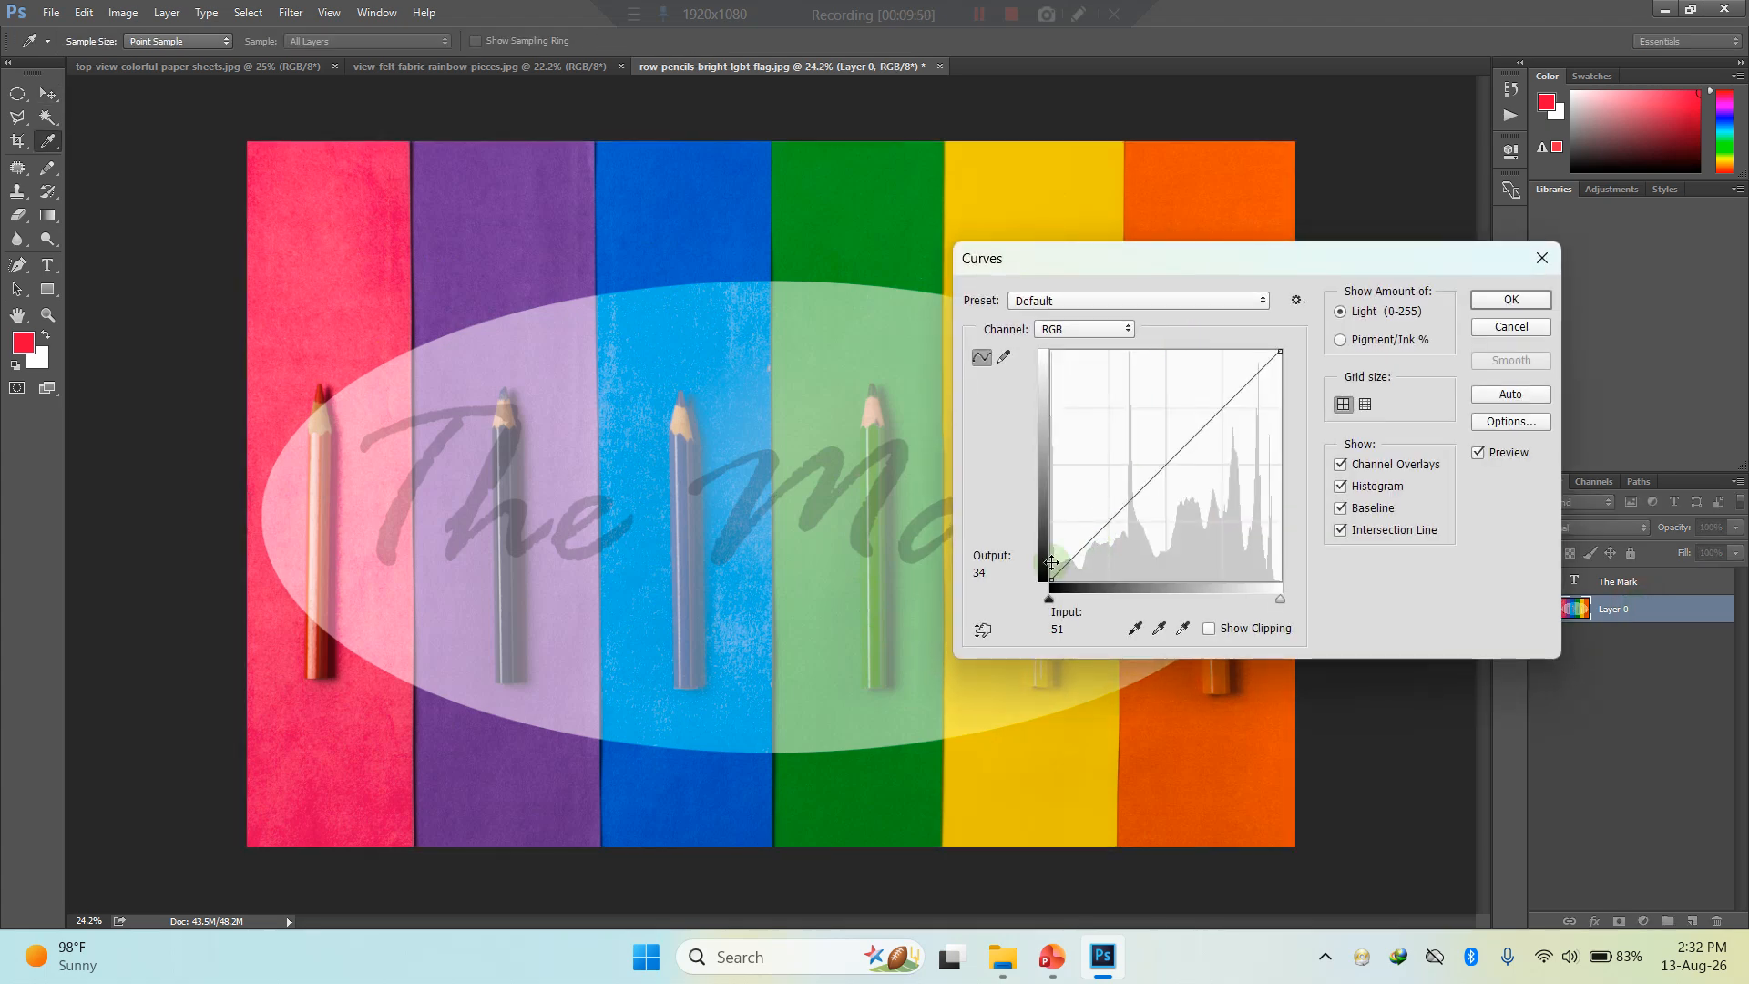
{"action": "left_click", "coordinate": [982, 629]}
{"action": "left_click", "coordinate": [1027, 183]}
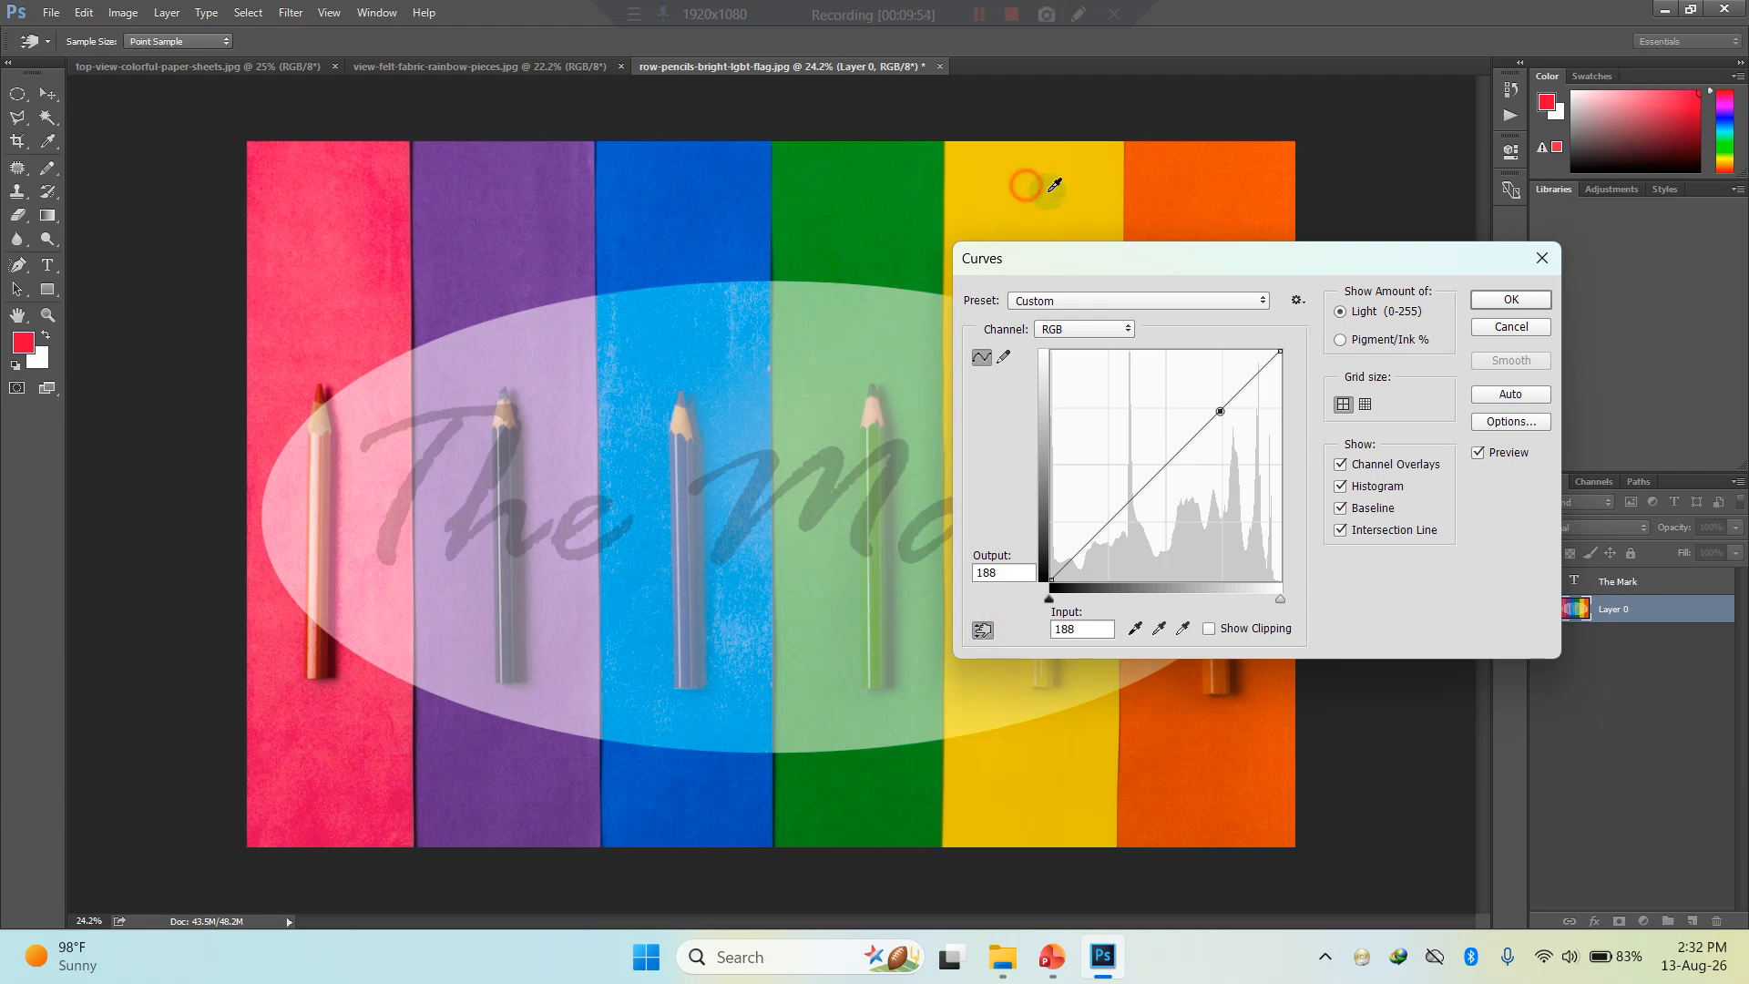
- Raise a midtone point on the pencils photo's RGB curve to input 111, output 134, and apply Curves
{"action": "left_click", "coordinate": [1192, 174]}
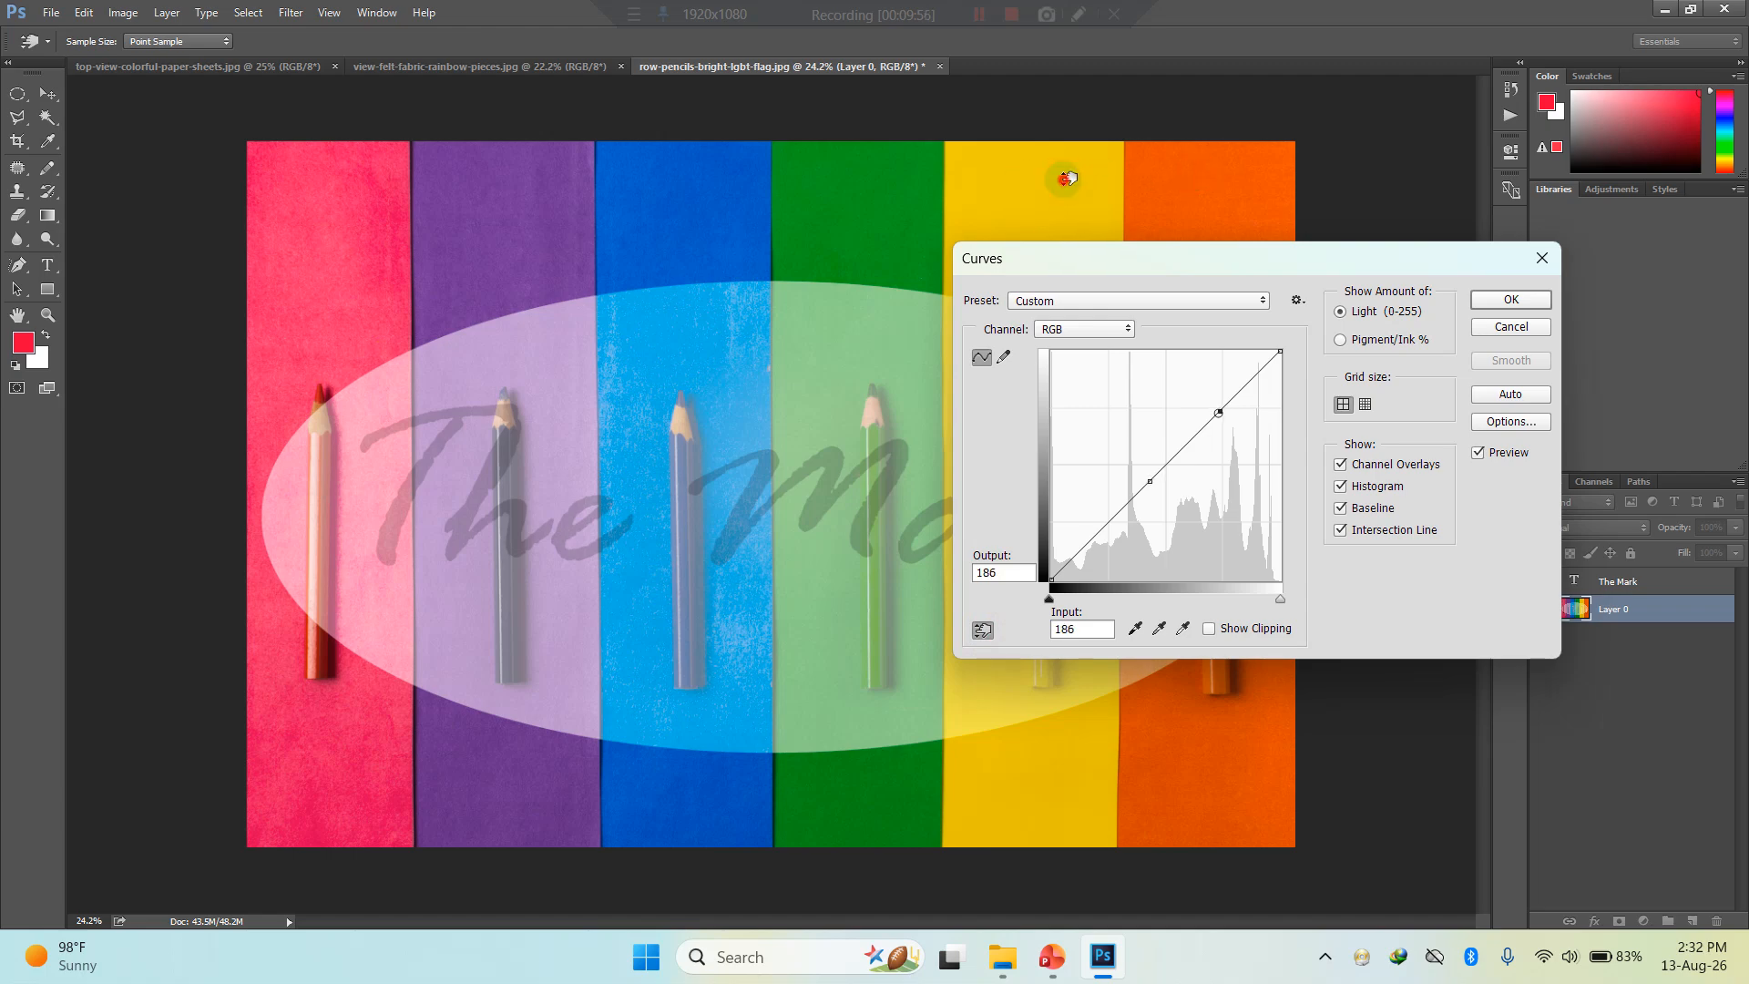
{"action": "left_click", "coordinate": [1146, 482]}
{"action": "left_click_drag", "start_coordinate": [1146, 483], "coordinate": [1147, 463]}
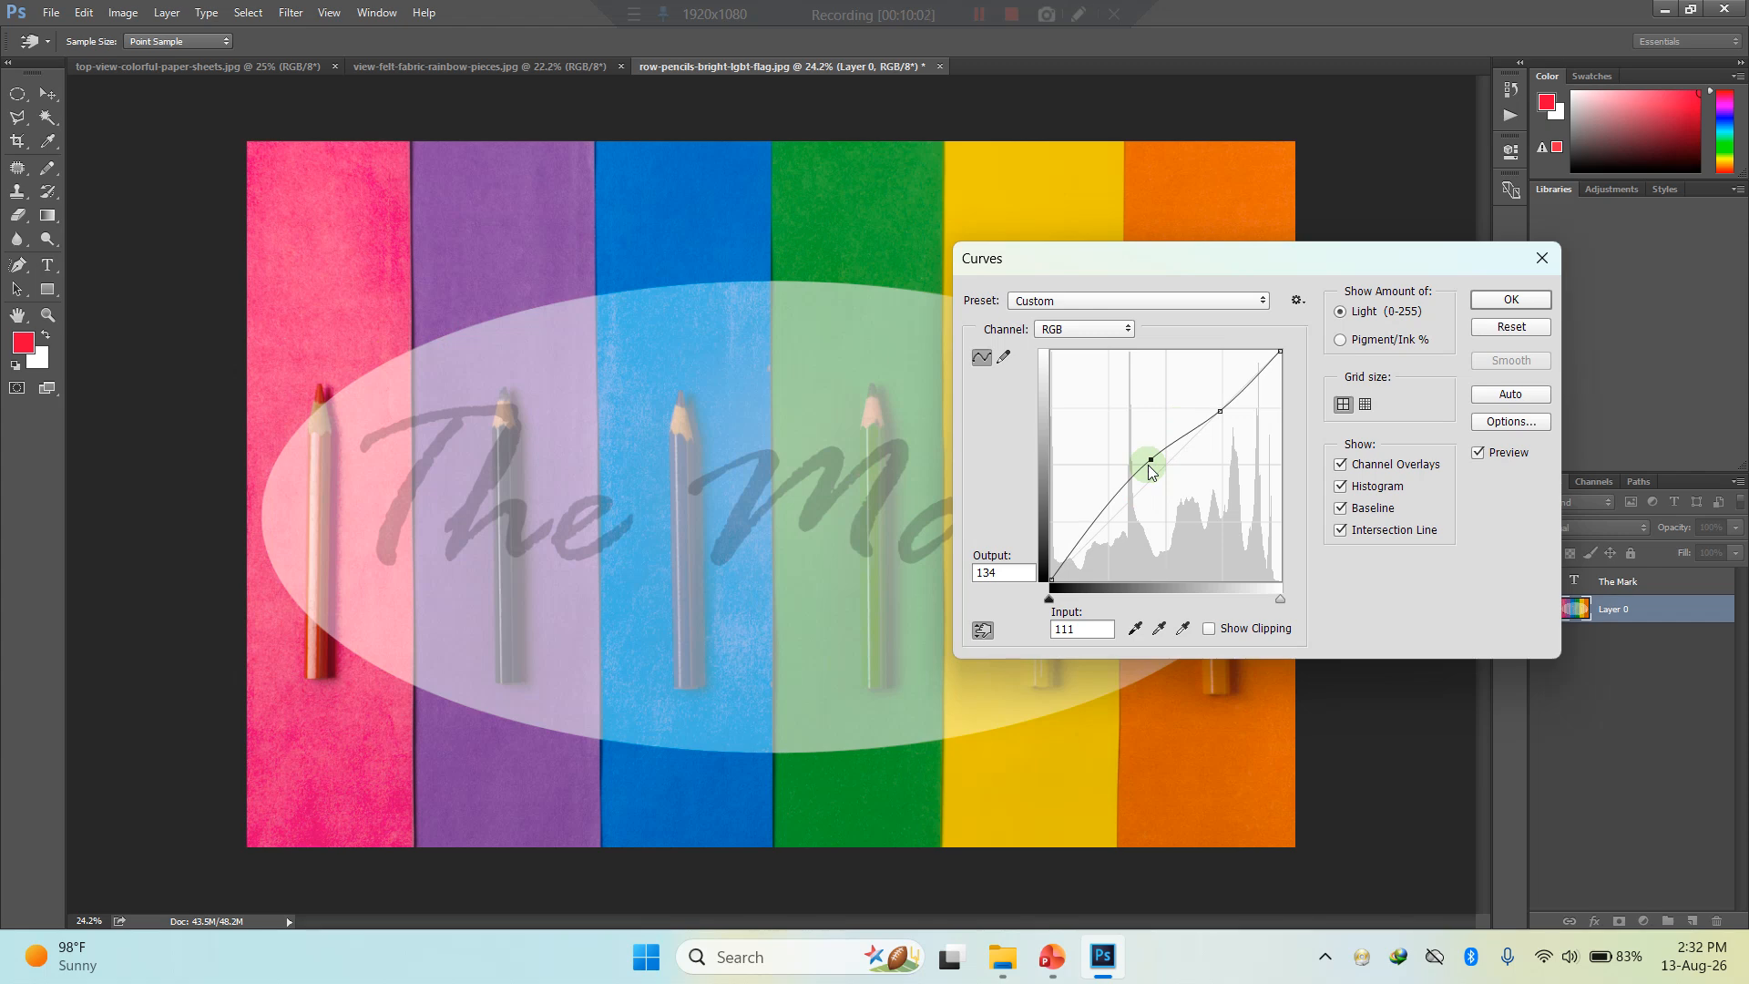
{"action": "left_click", "coordinate": [1508, 301]}
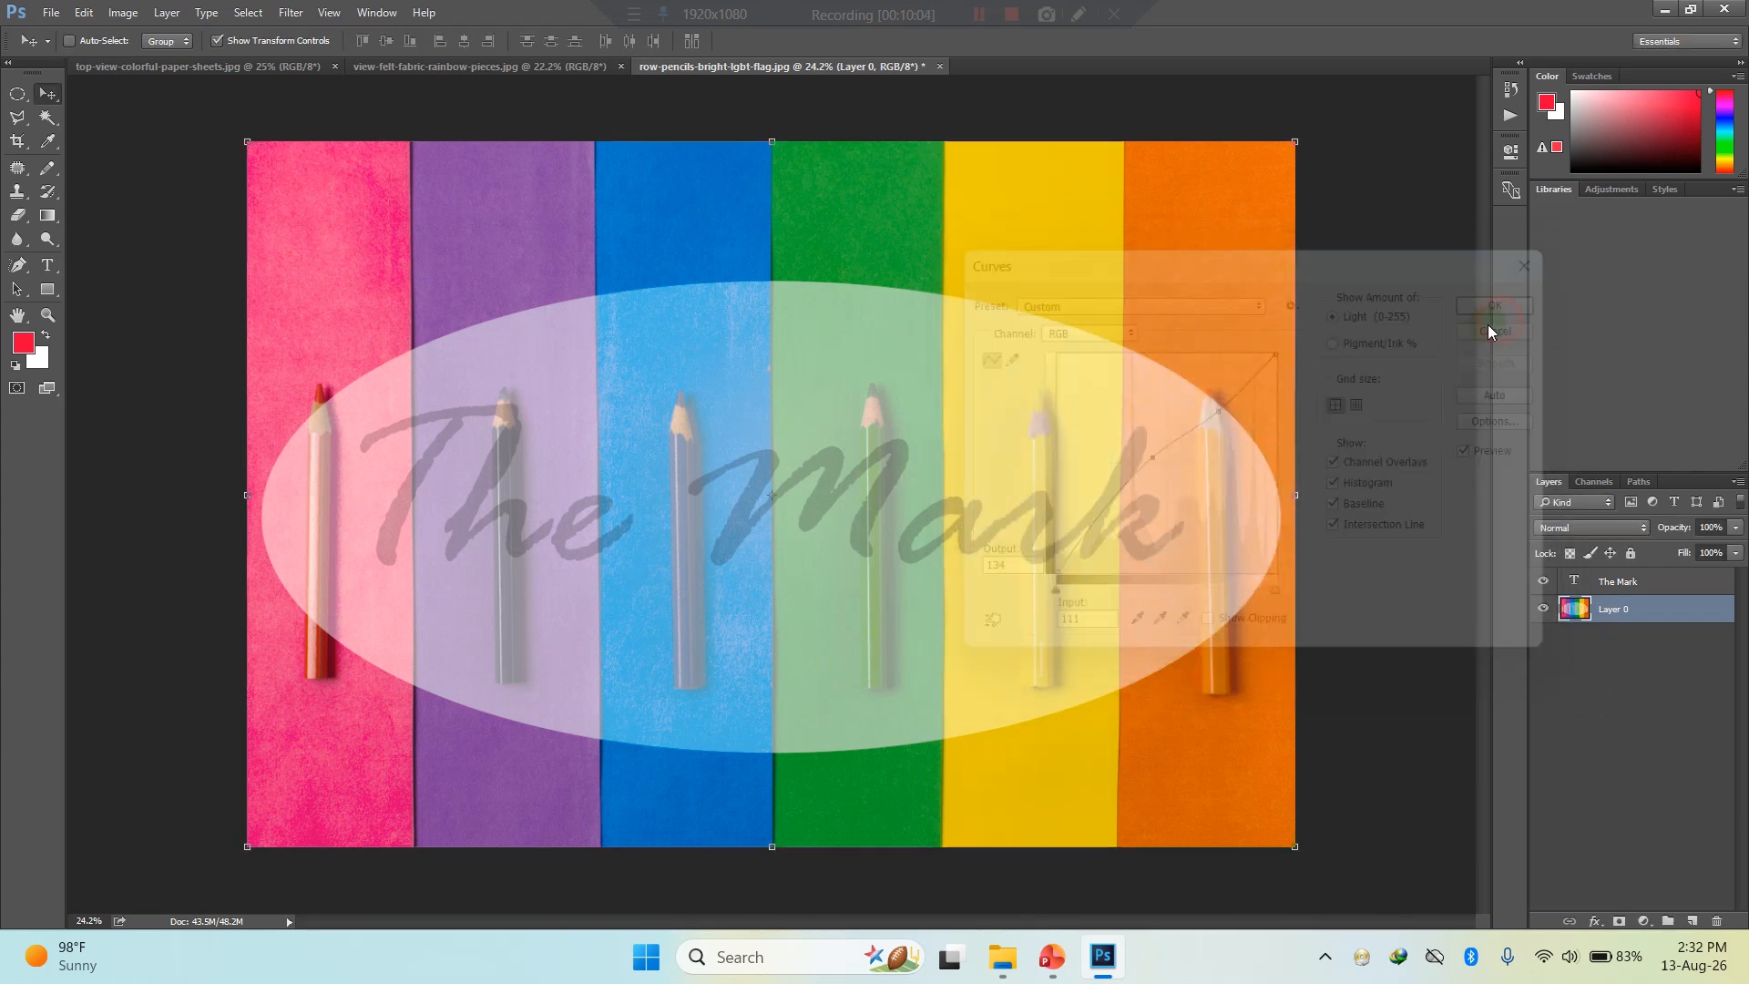
- Bring up view-felt-fabric-rainbow-pieces.jpg, check the Hue / Saturation shortcut on the PowerPoint slide, and return to Photoshop
{"action": "left_click", "coordinate": [543, 71]}
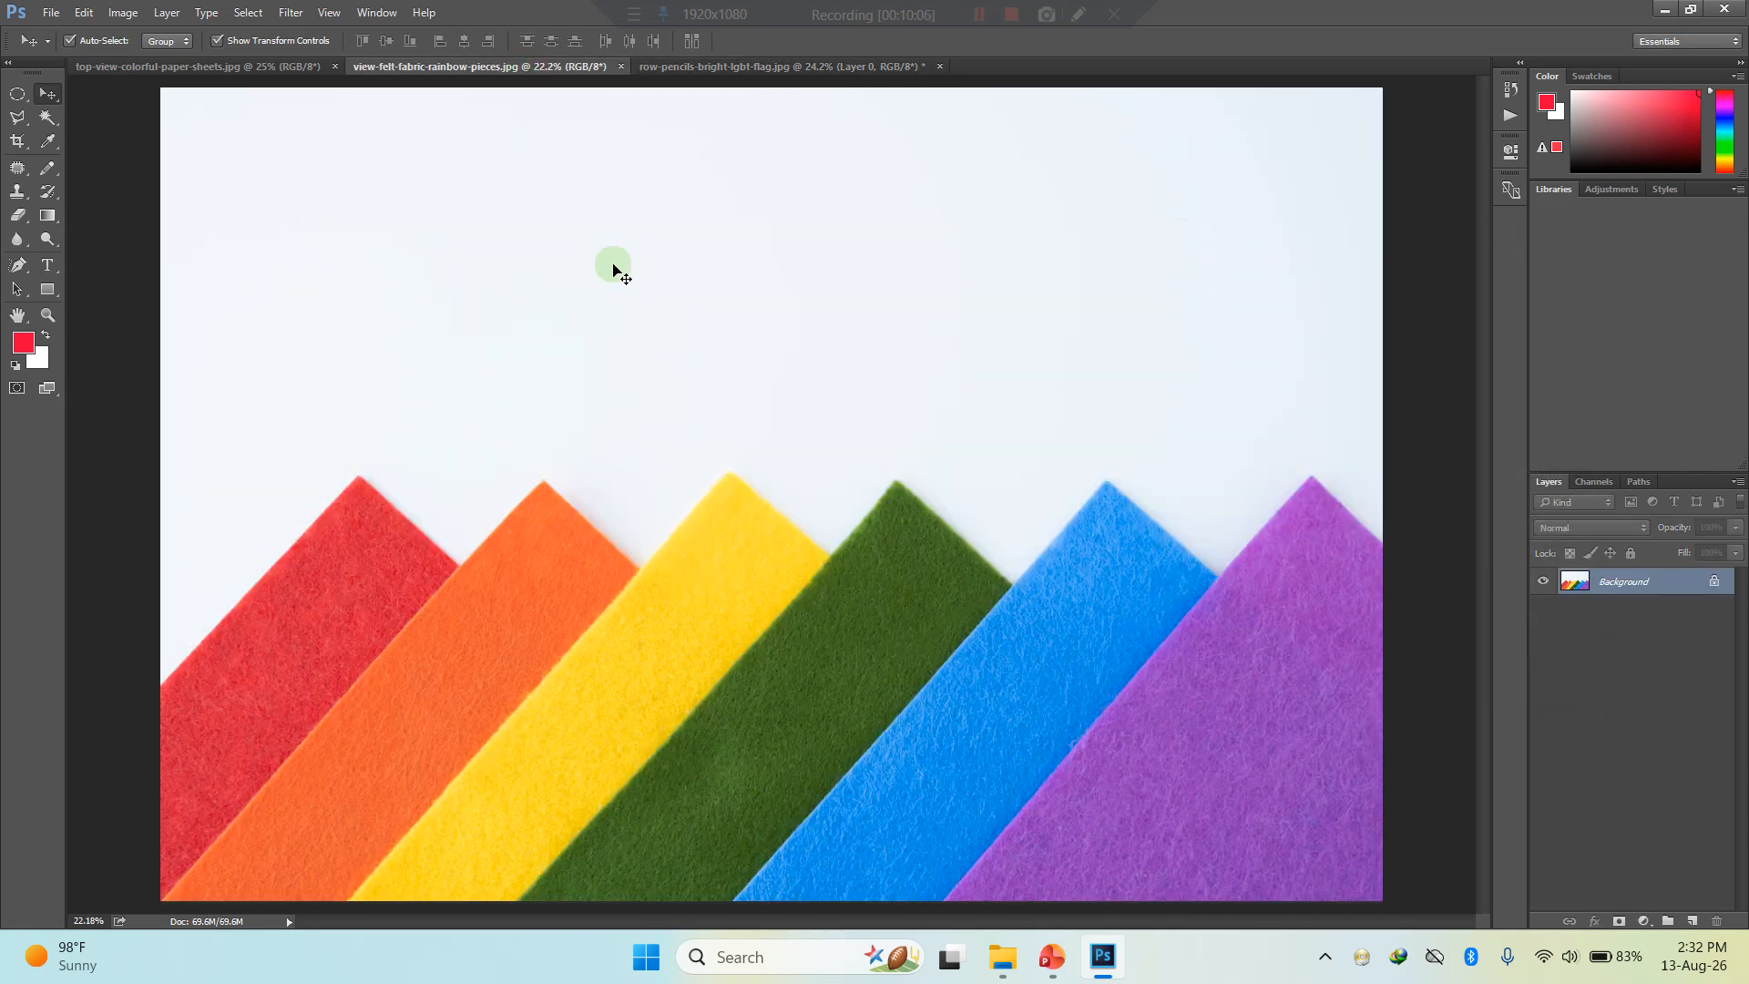
{"action": "left_click", "coordinate": [1046, 961]}
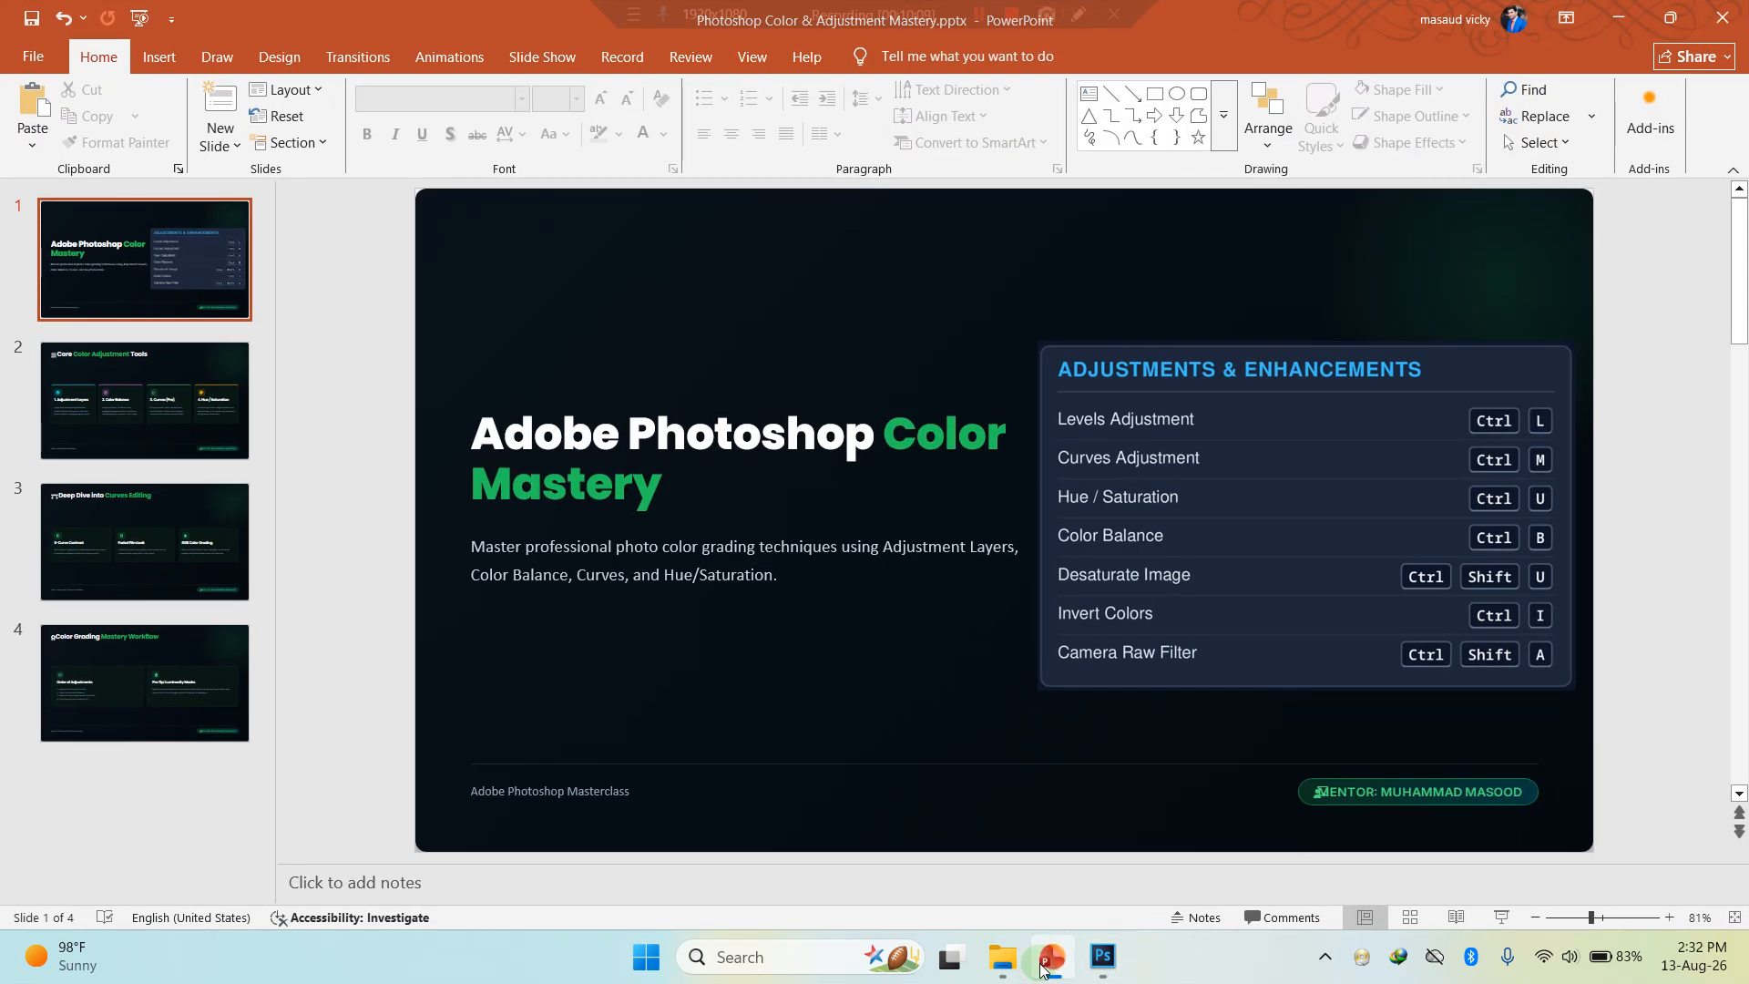
{"action": "left_click", "coordinate": [1043, 967]}
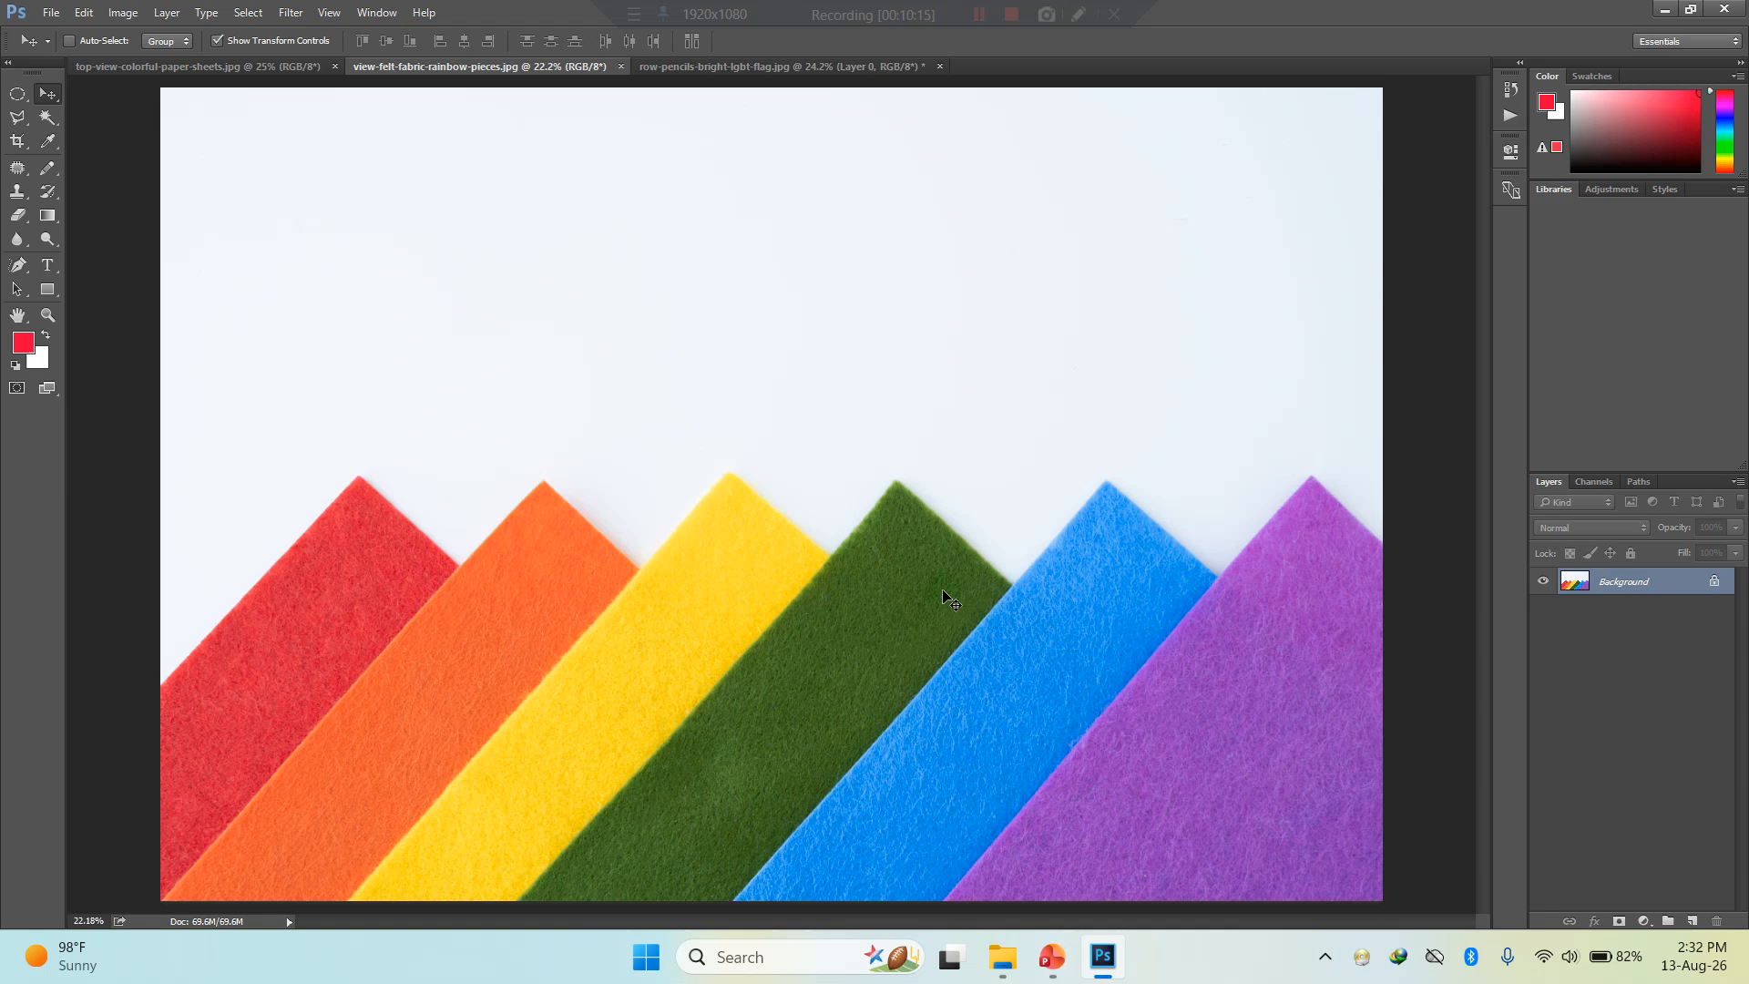
- Unlock the felt photo's Background layer after undoing a trial duplicate, and open the Hue/Saturation adjustment
{"action": "key", "text": "ctrl+j"}
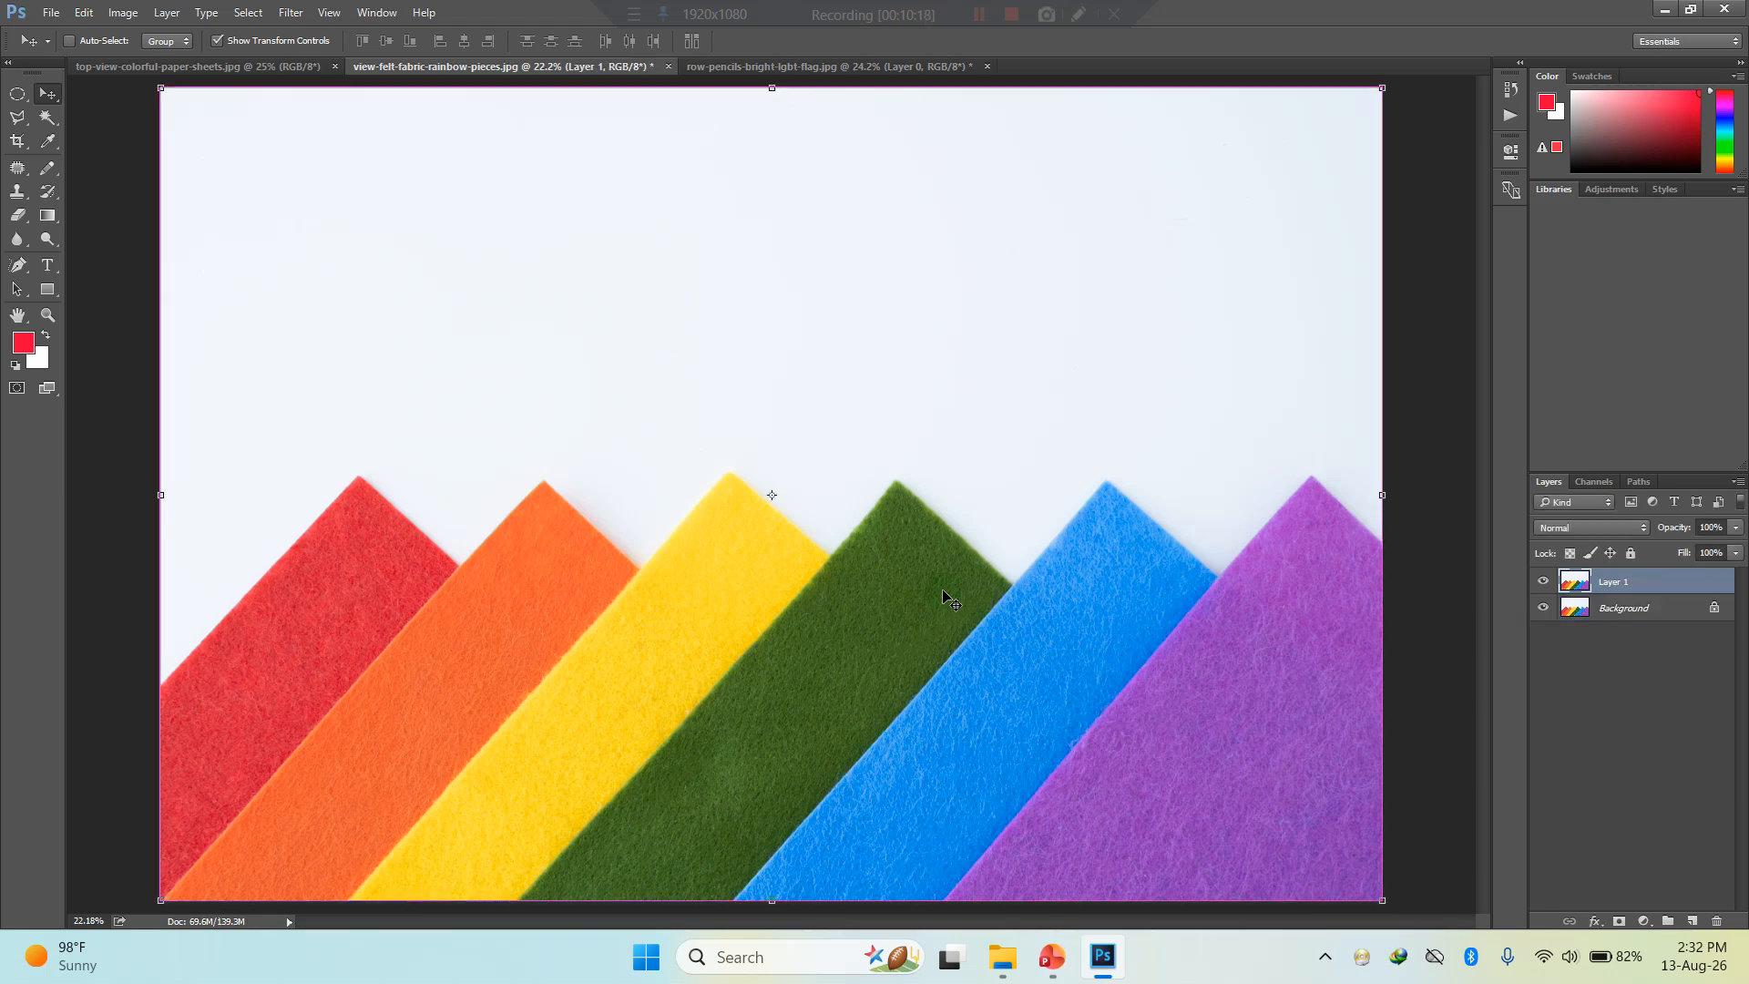
{"action": "key", "text": "ctrl+z"}
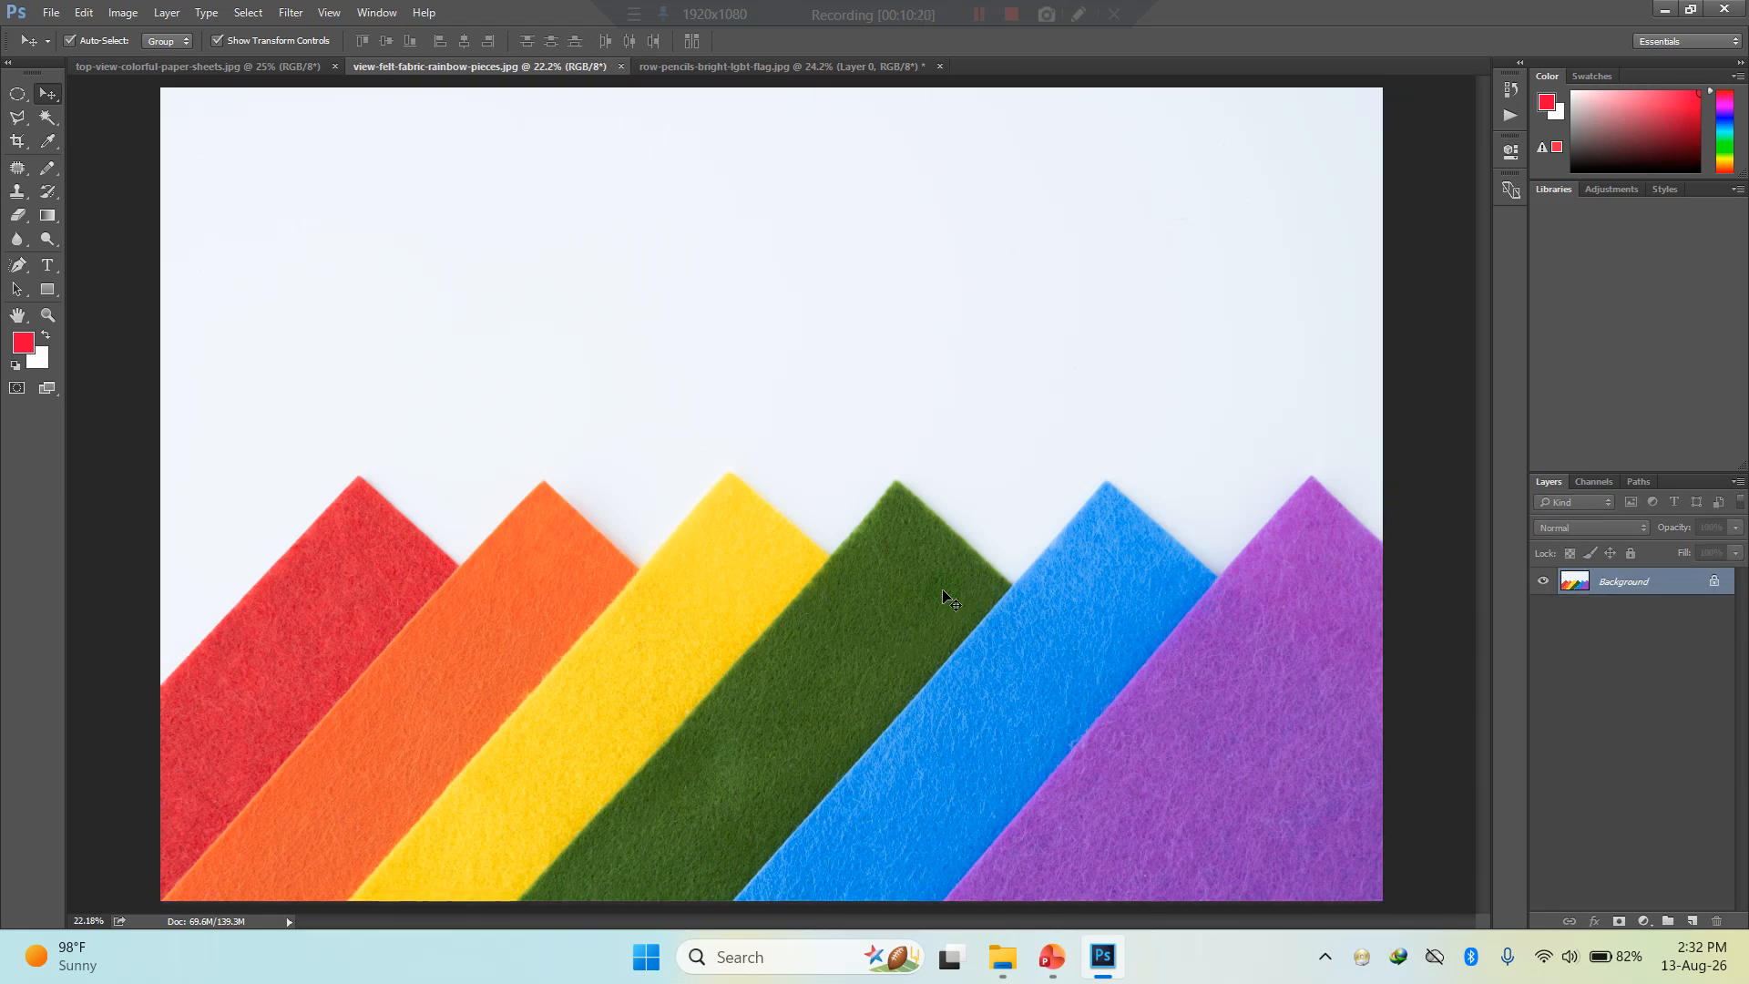
{"action": "left_click", "coordinate": [1714, 581]}
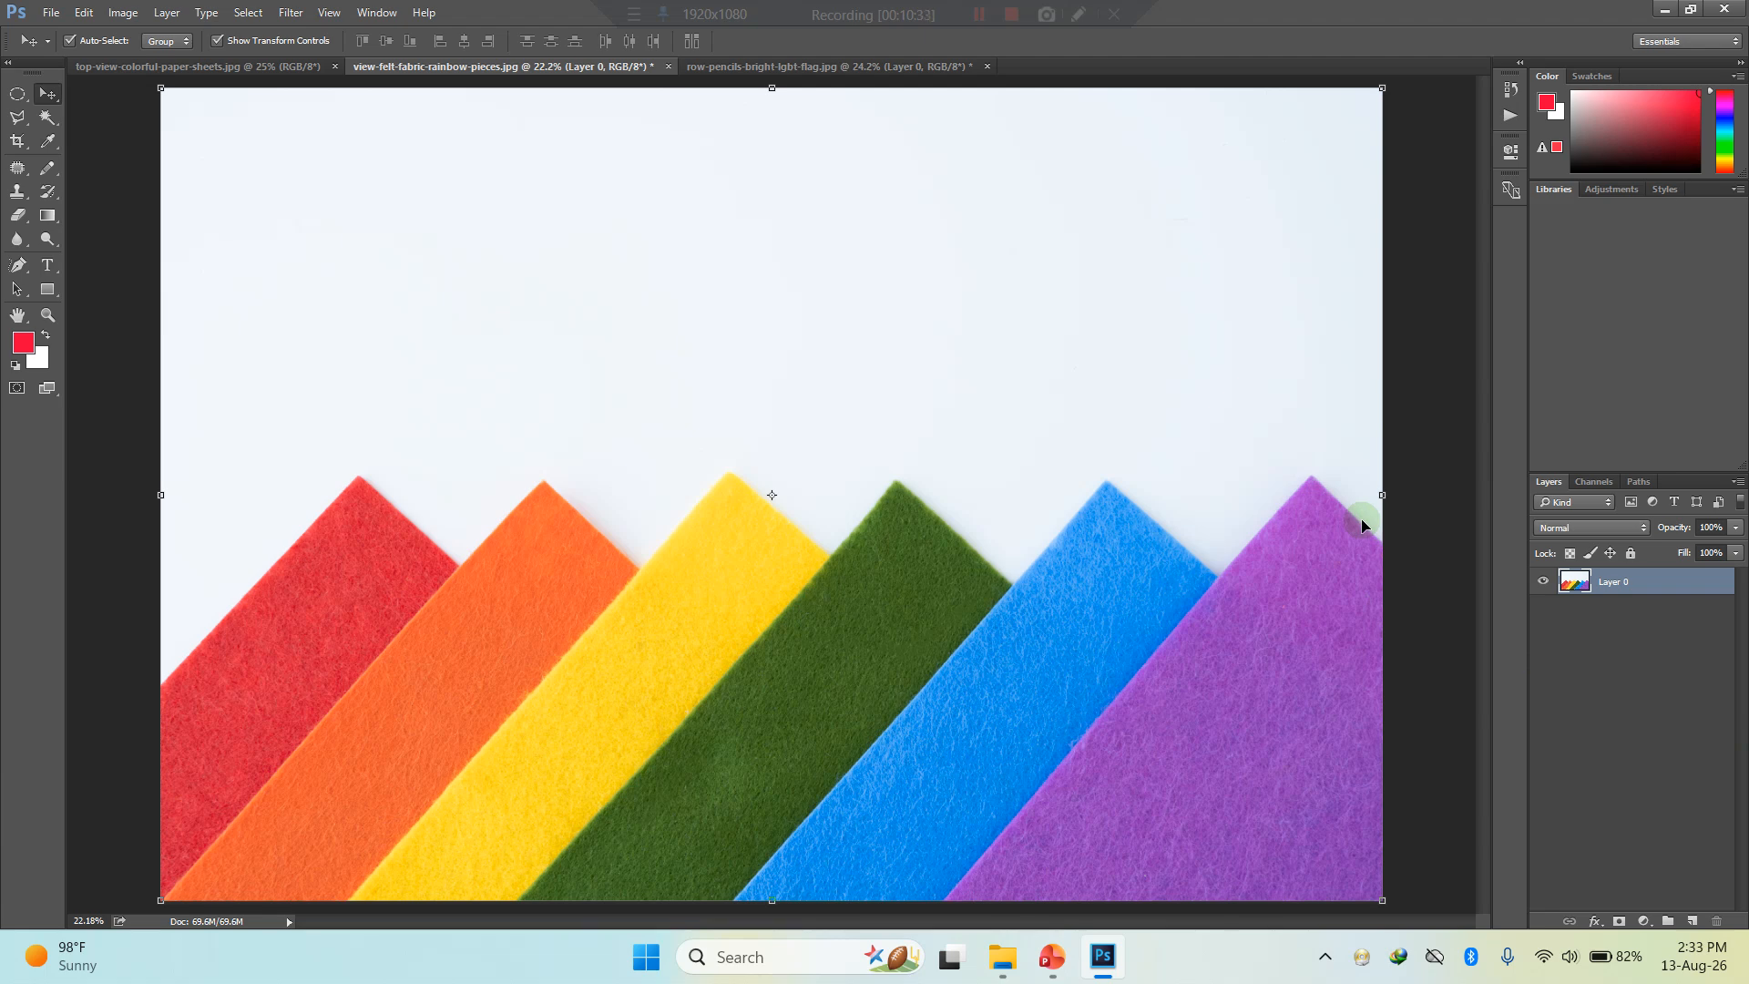
{"action": "key", "text": "ctrl+u"}
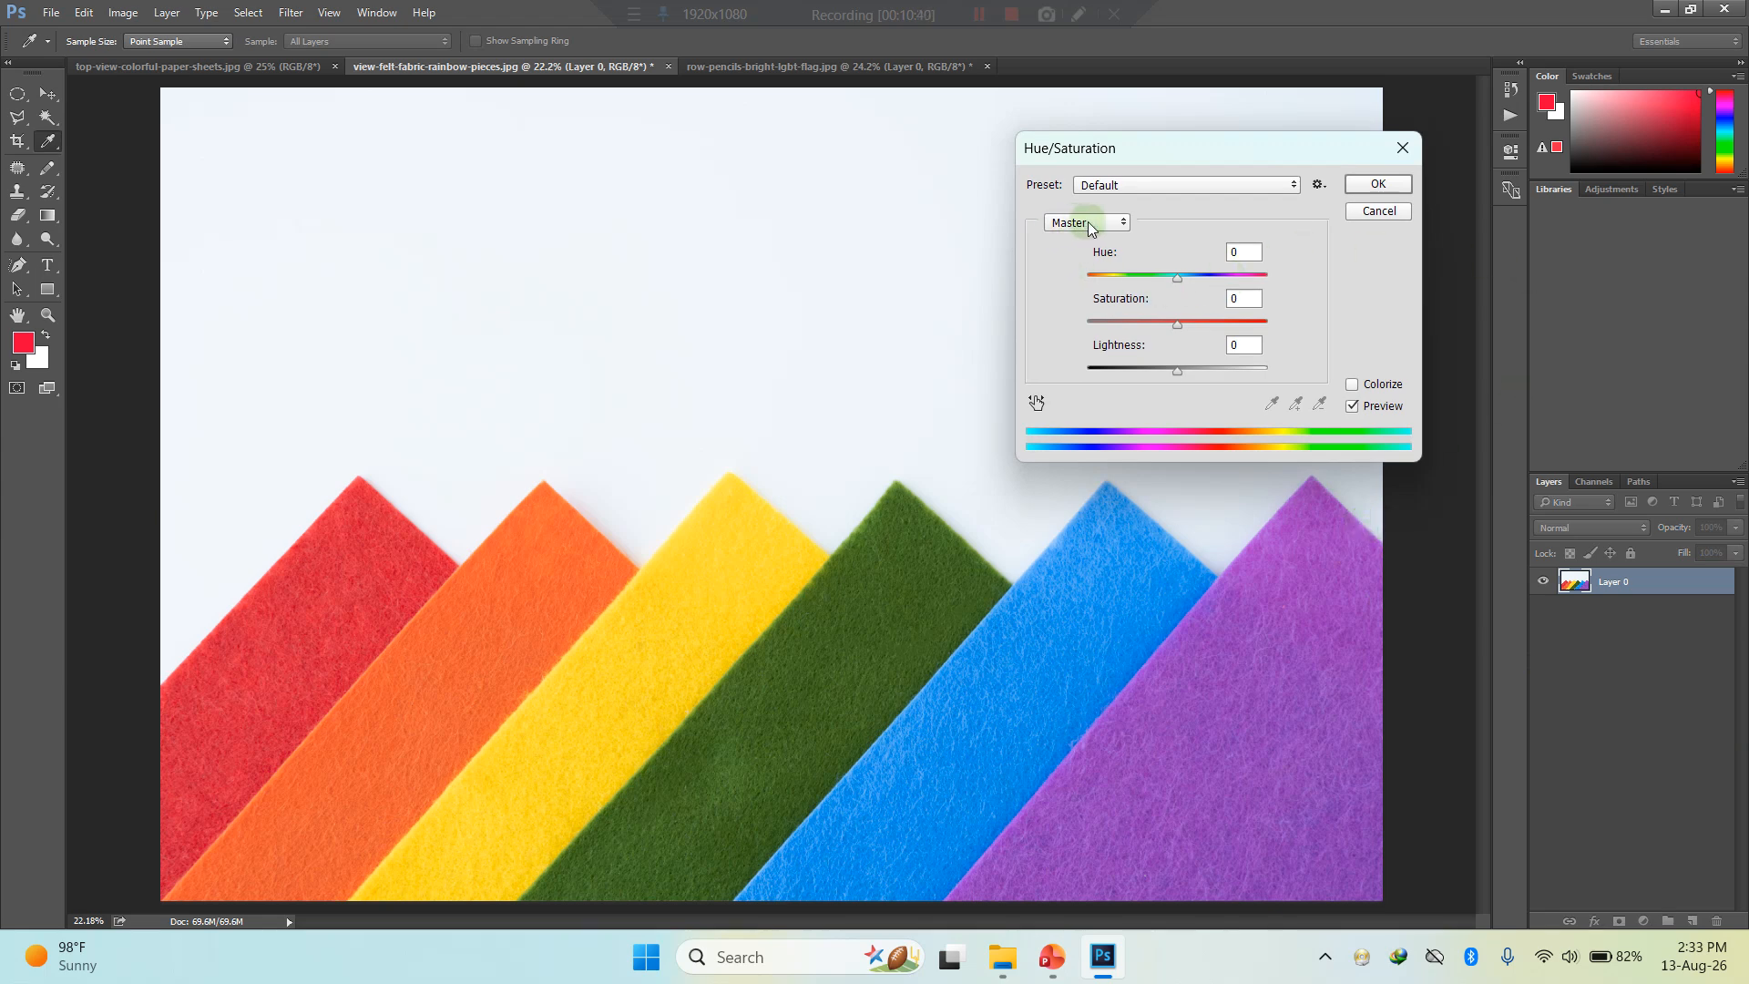
- Preview the Cyanotype and Increase Saturation More presets of Hue/Saturation on the felt fabric photo
{"action": "left_click", "coordinate": [1137, 188]}
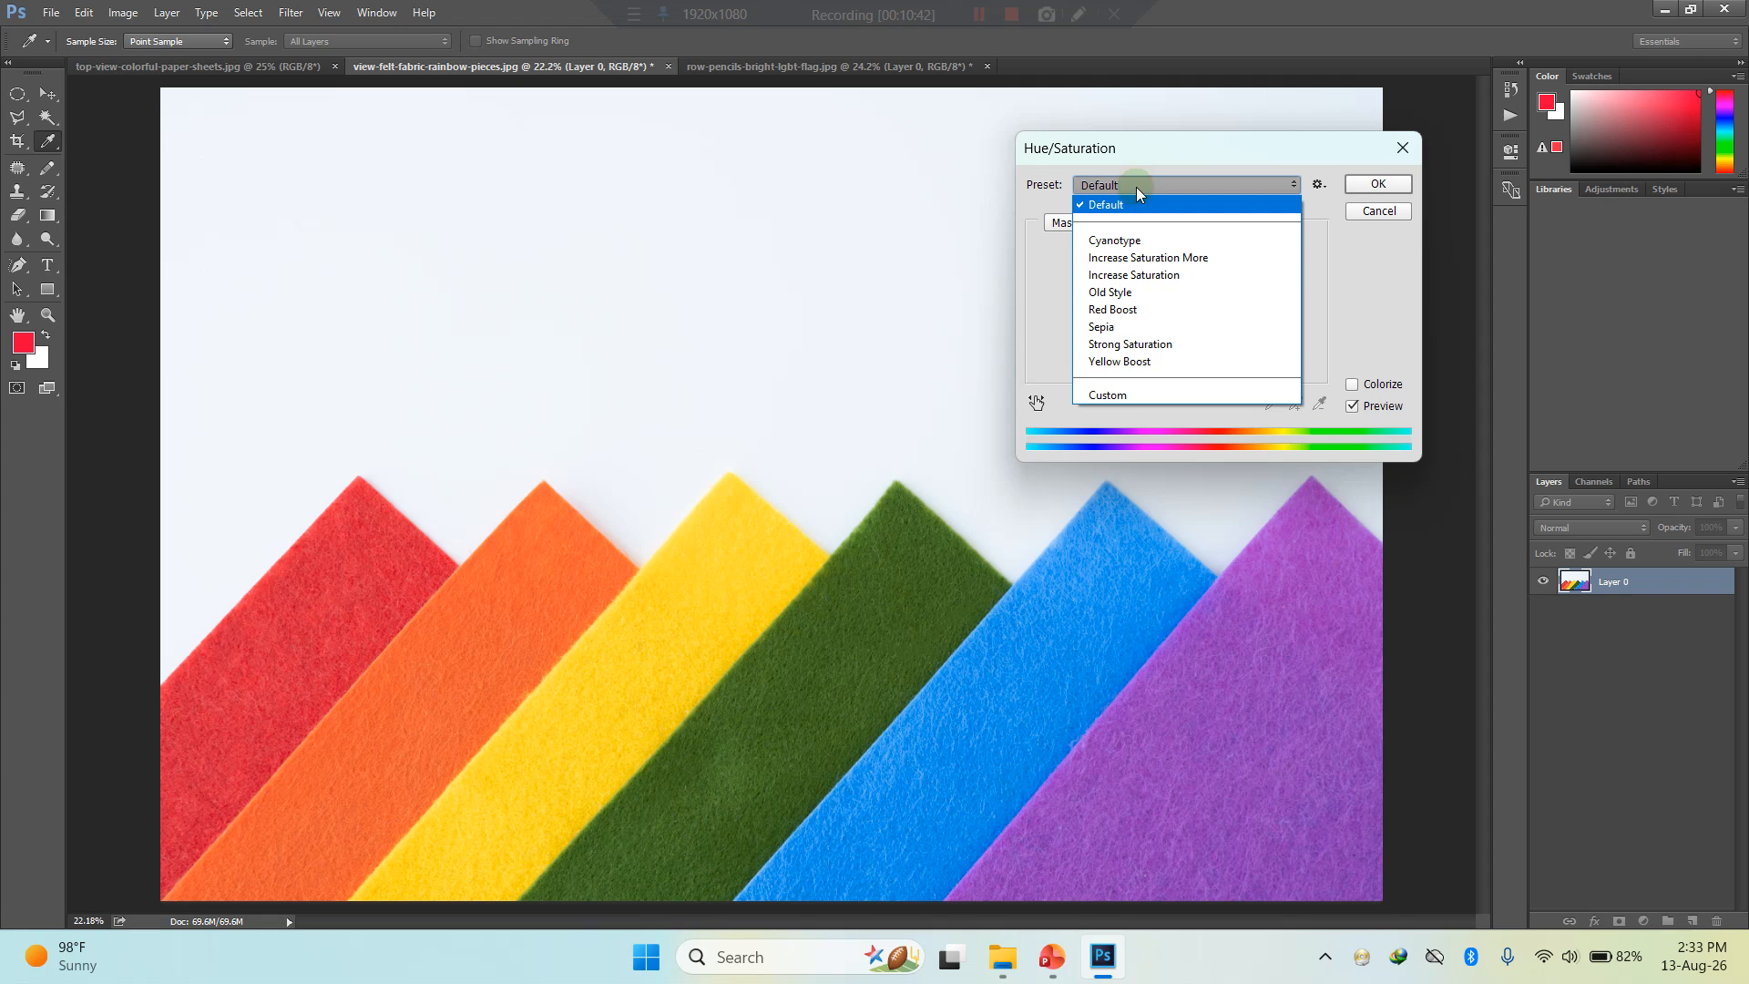
{"action": "left_click", "coordinate": [1155, 241]}
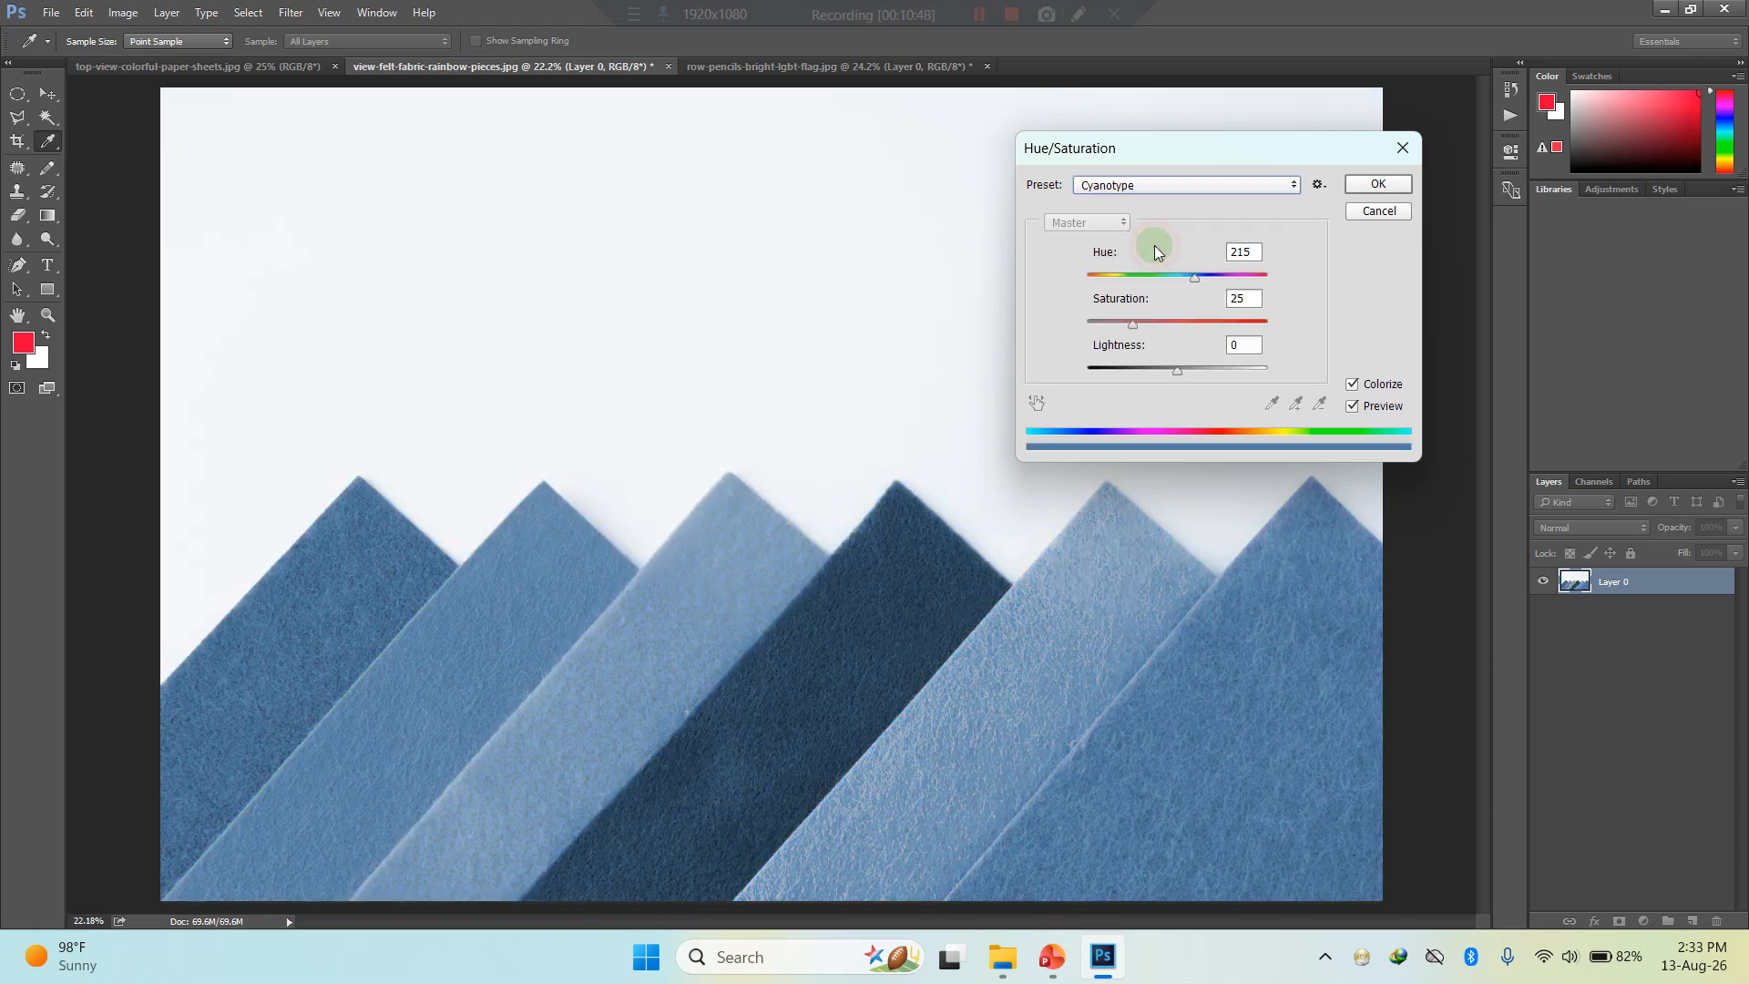
{"action": "left_click", "coordinate": [1153, 188]}
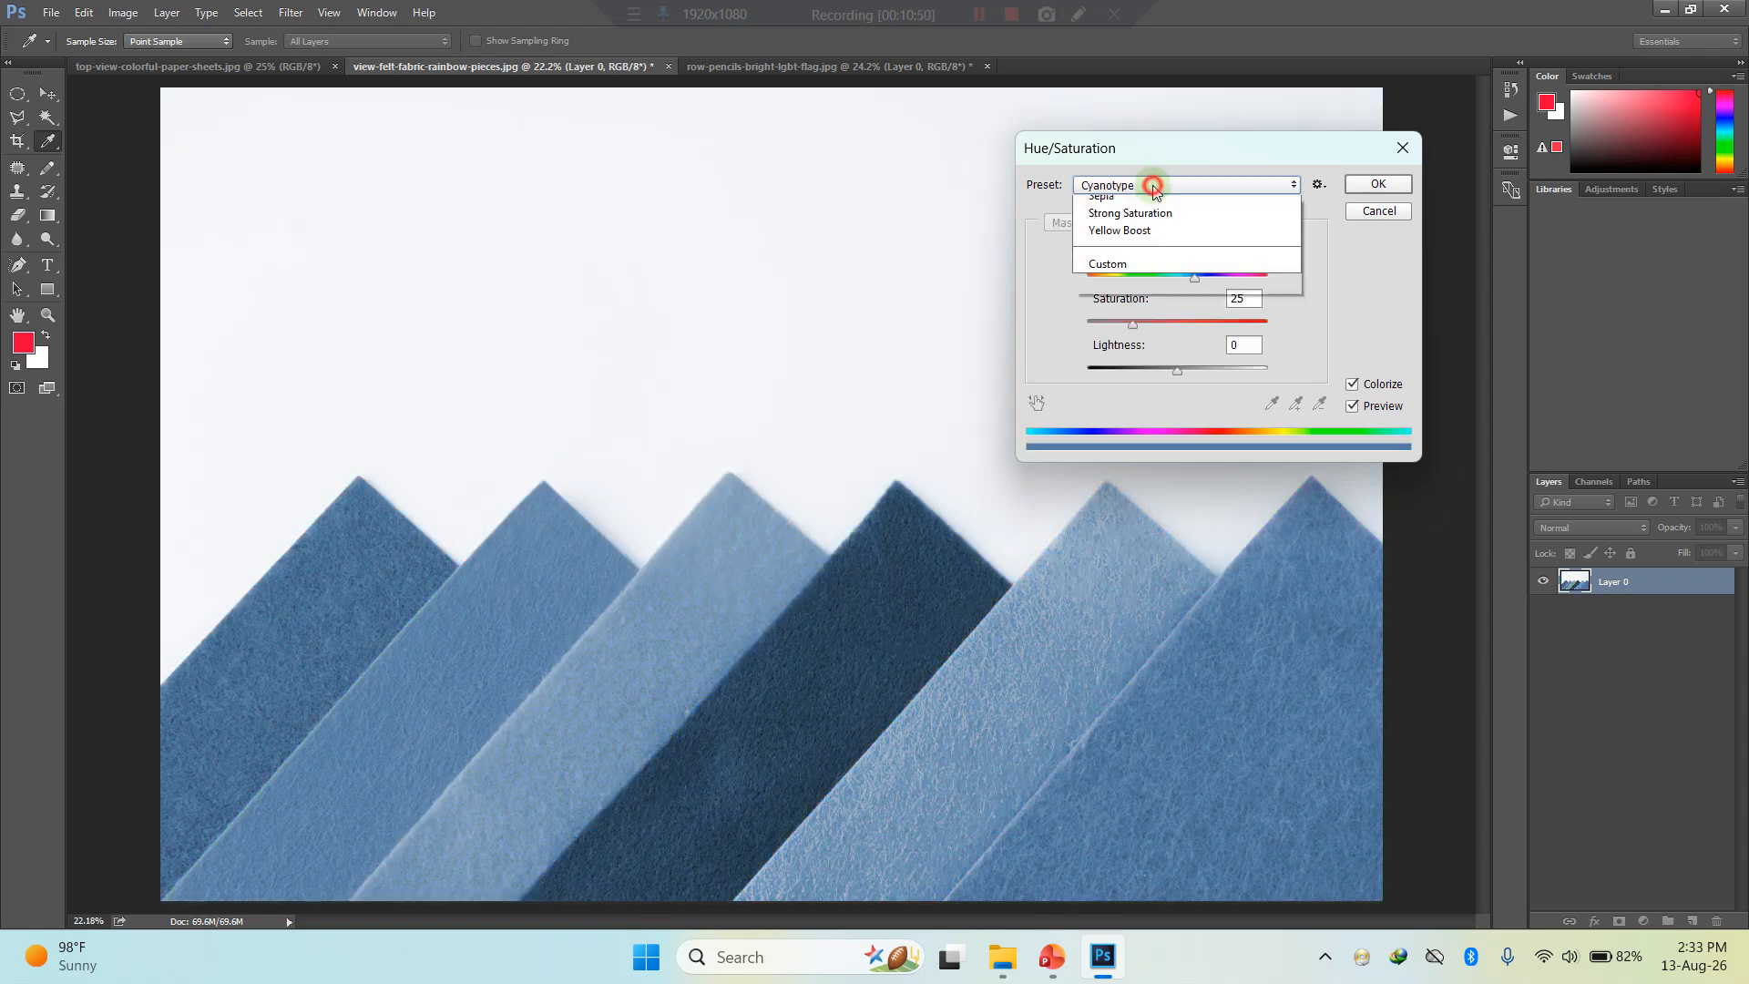
{"action": "left_click", "coordinate": [1201, 257]}
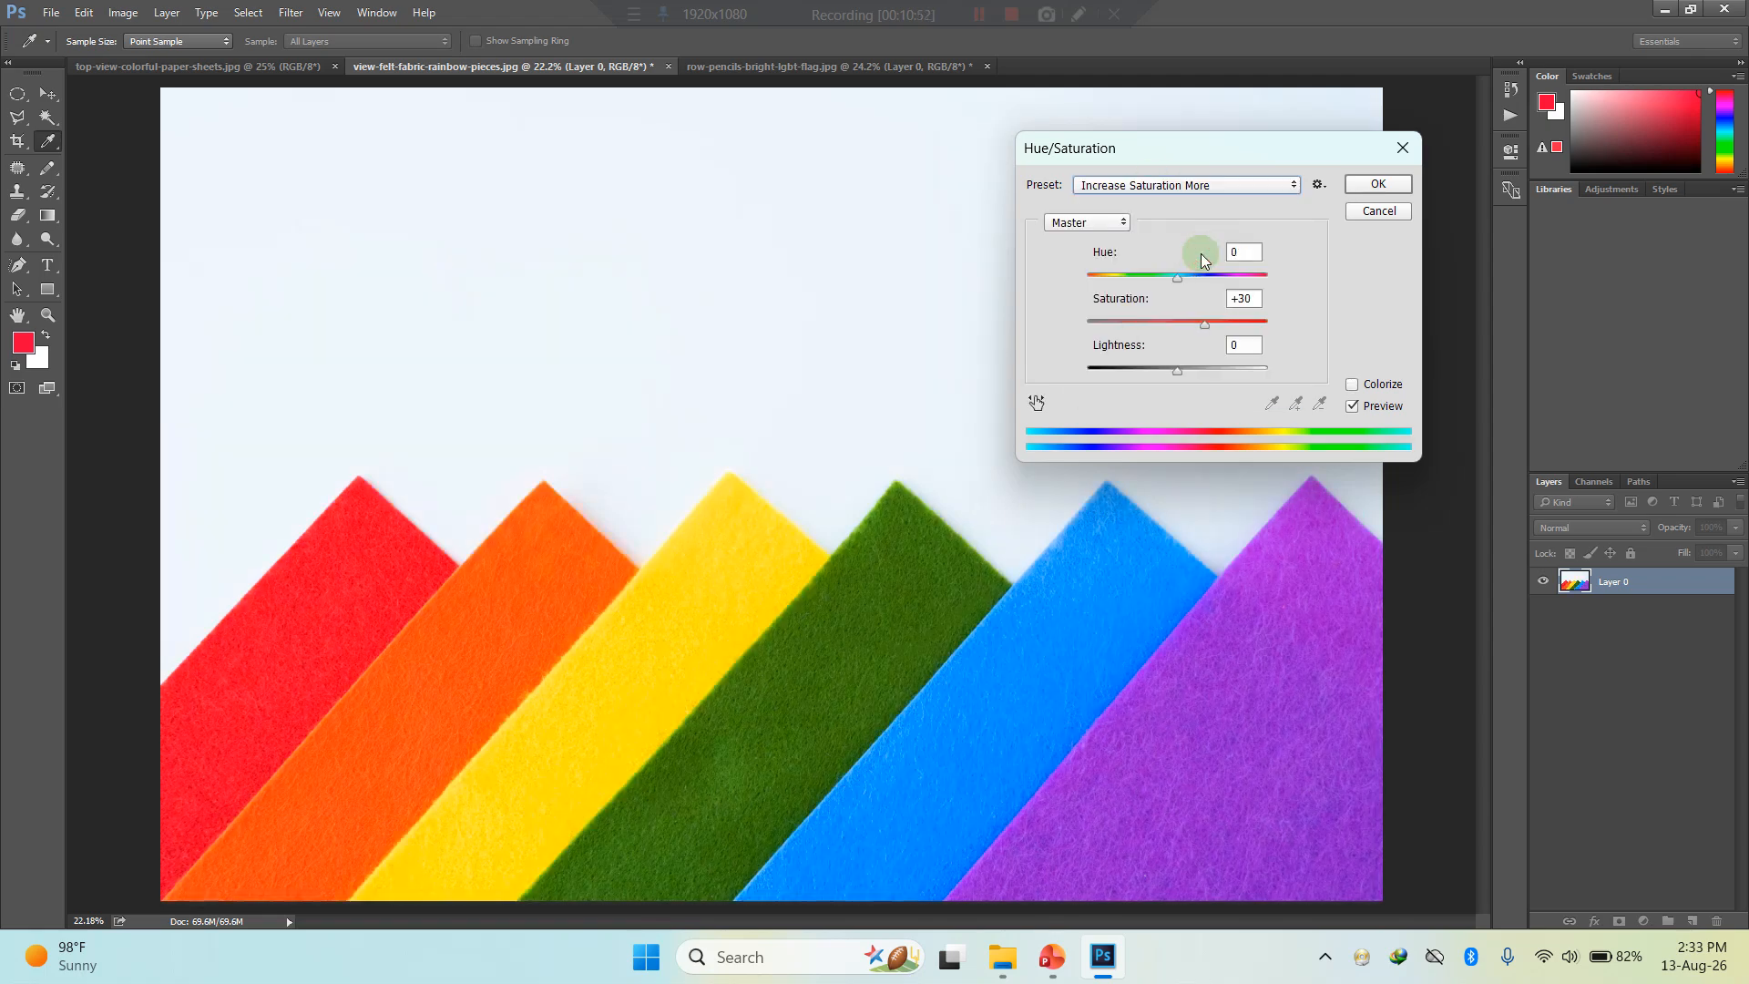
- Preview the Old Style and Yellow Boost presets, and reset Hue/Saturation to the Default preset
{"action": "left_click", "coordinate": [1199, 206]}
{"action": "left_click", "coordinate": [1151, 301]}
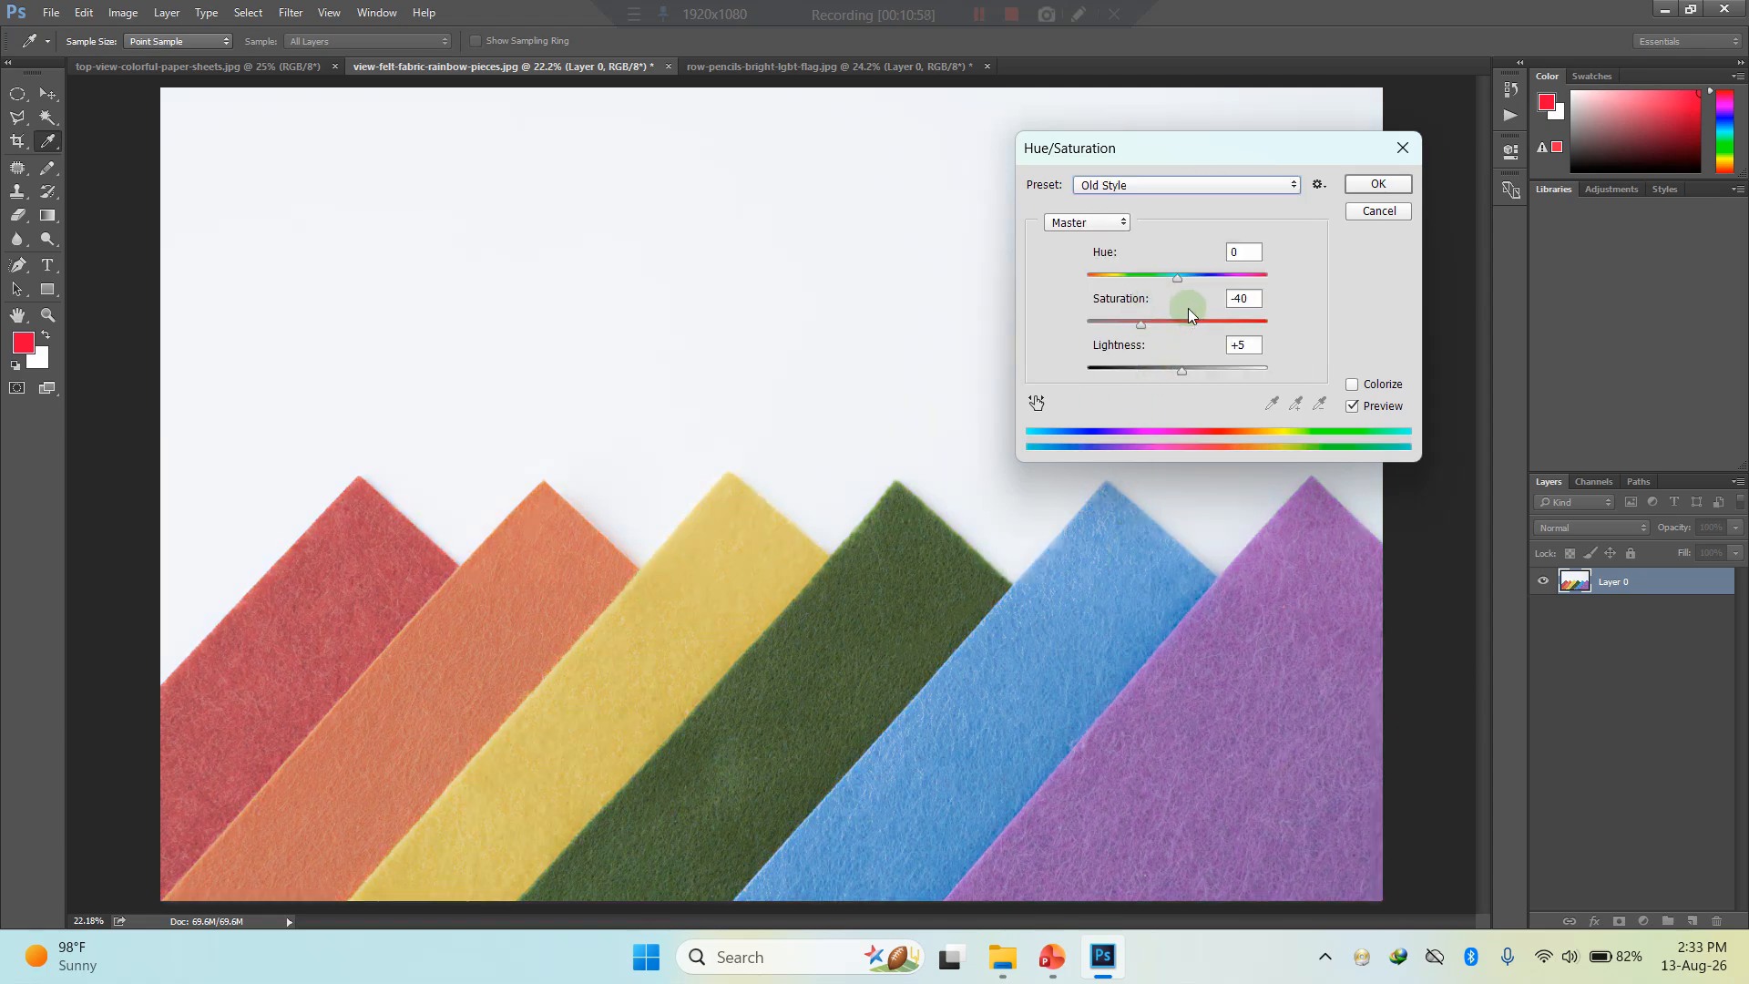
{"action": "left_click", "coordinate": [1170, 189]}
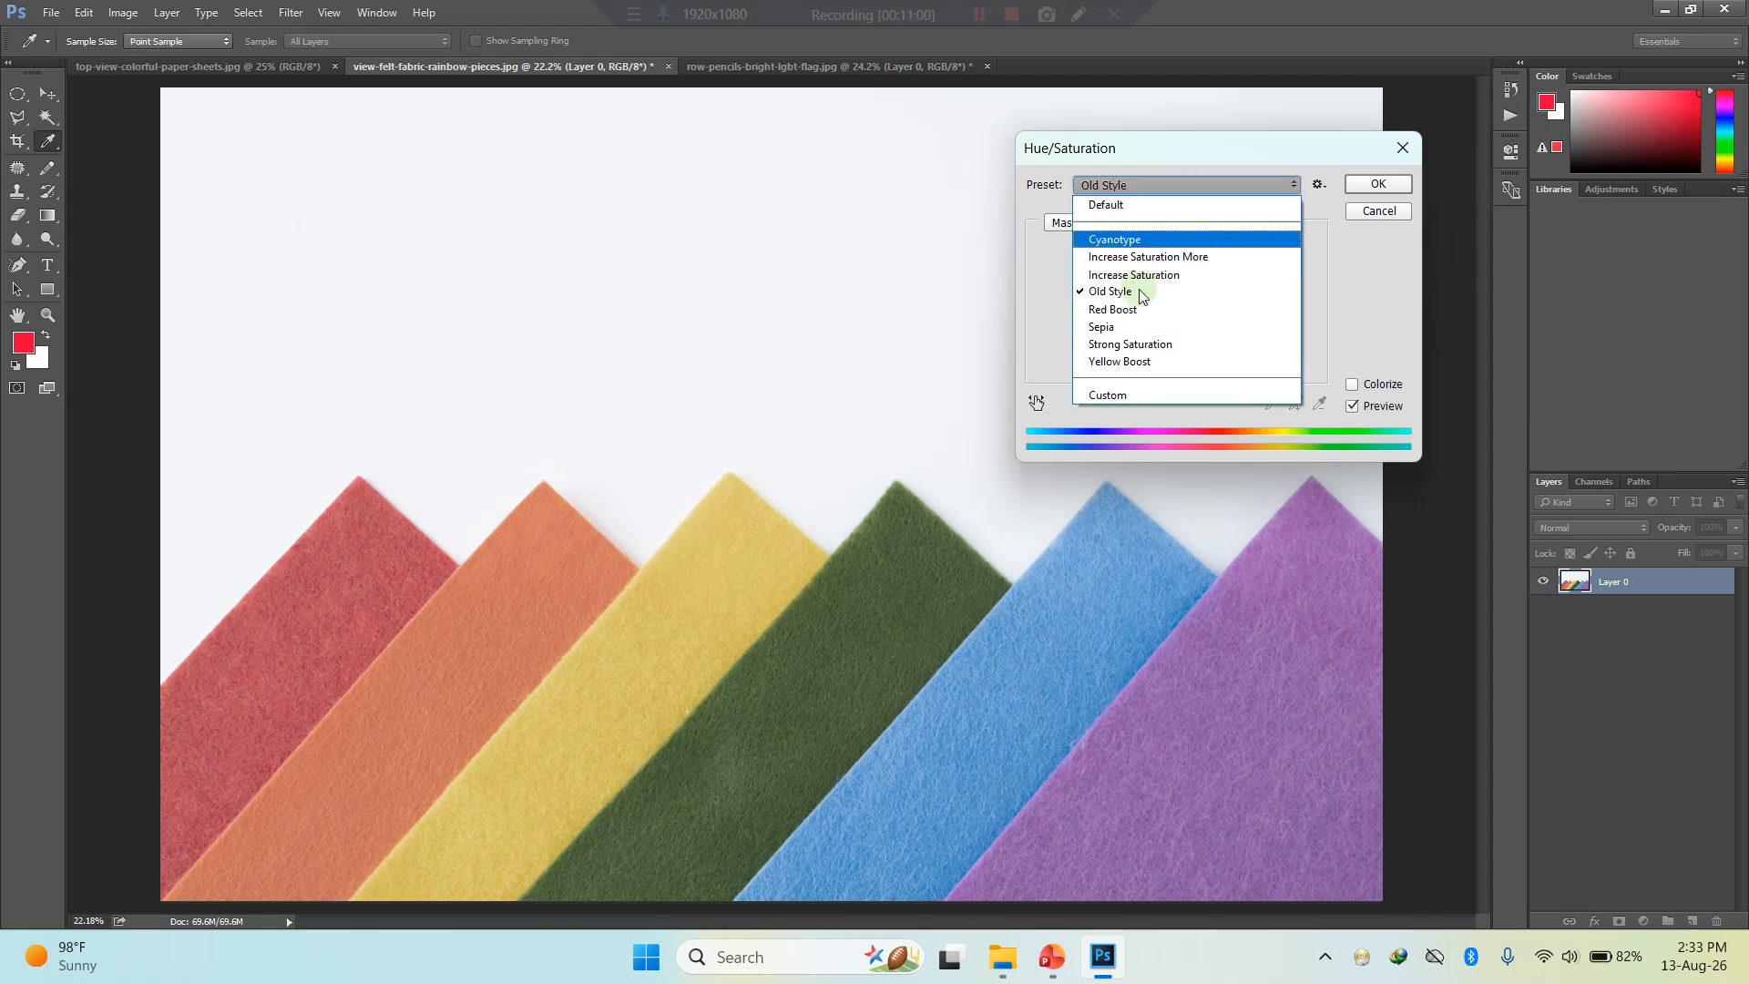
{"action": "left_click", "coordinate": [1186, 361]}
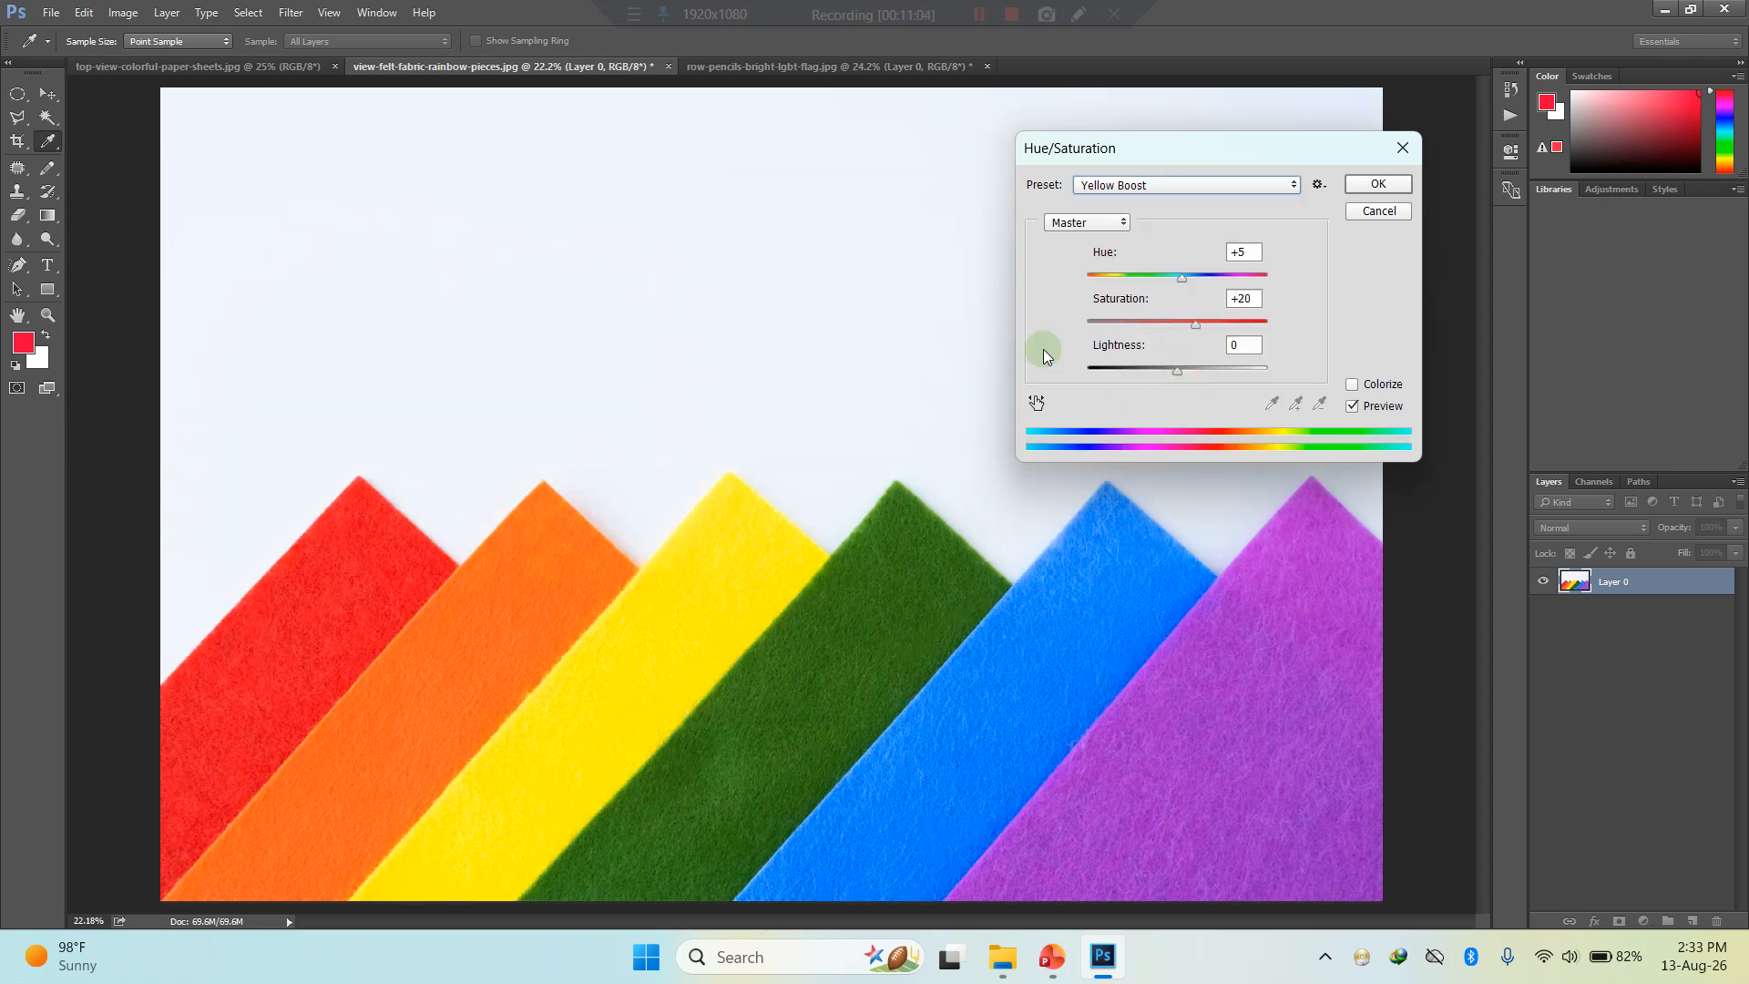
{"action": "left_click", "coordinate": [1168, 185]}
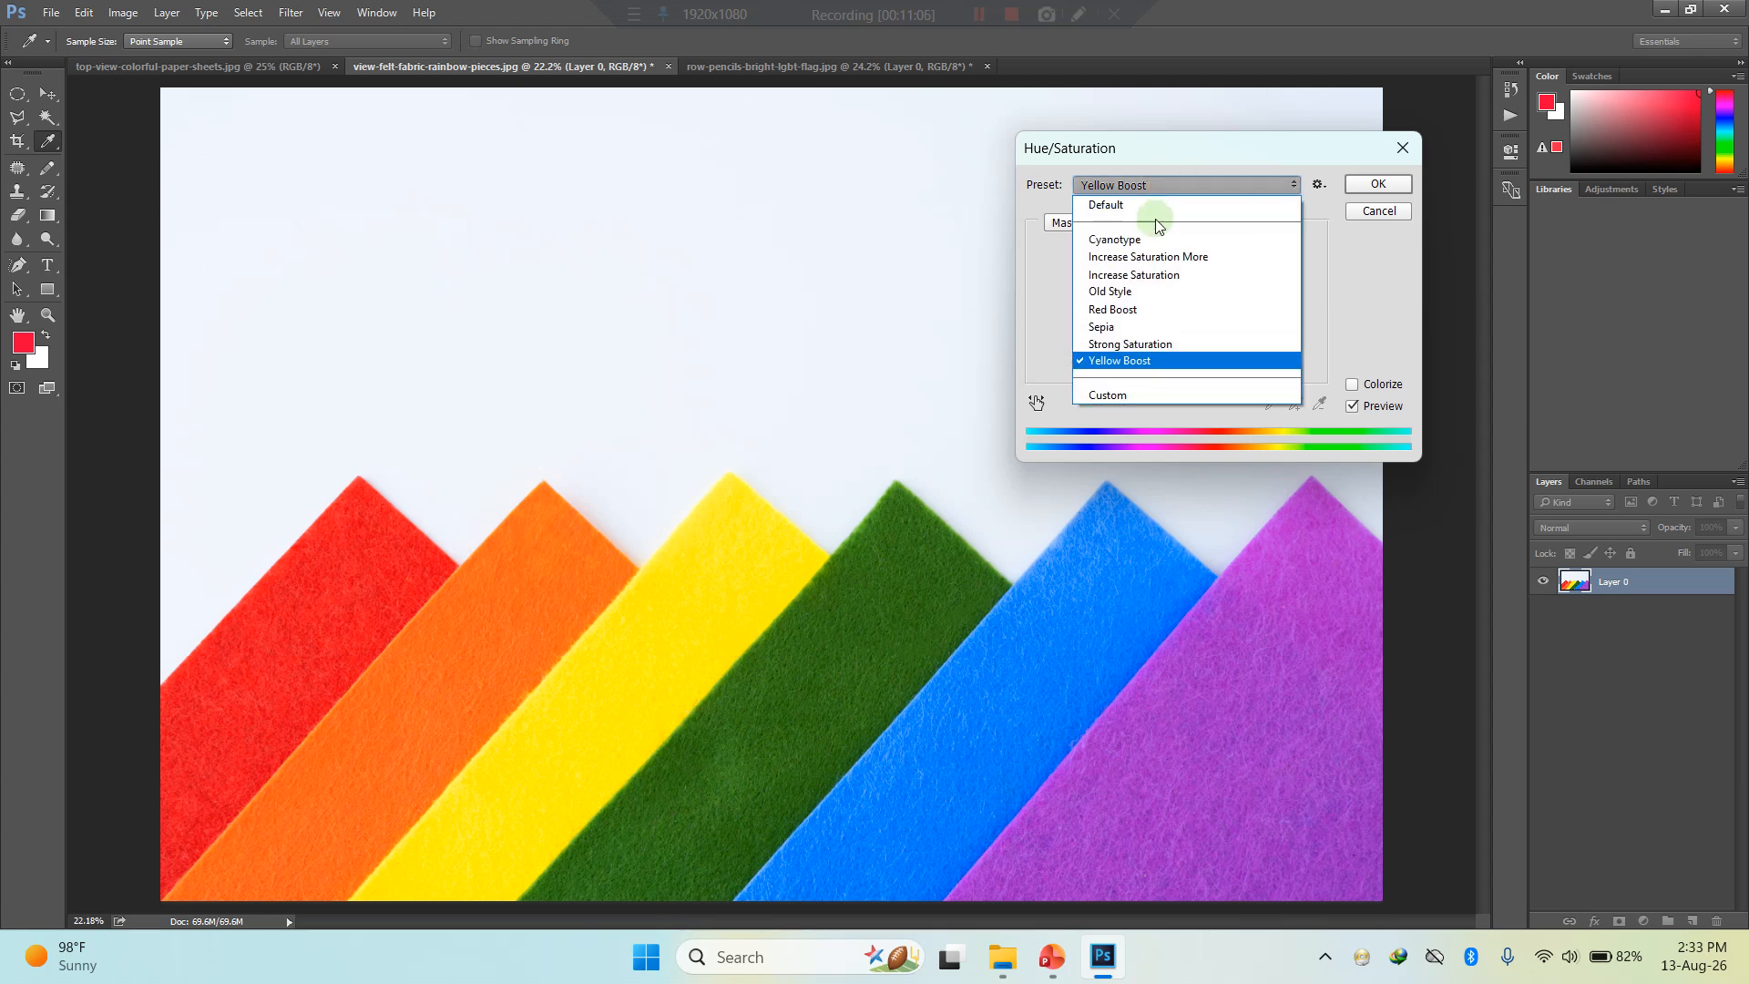
{"action": "left_click", "coordinate": [1156, 204]}
- Restrict the Hue/Saturation adjustment to the Reds range and set its hue to -10
{"action": "left_click", "coordinate": [1090, 226]}
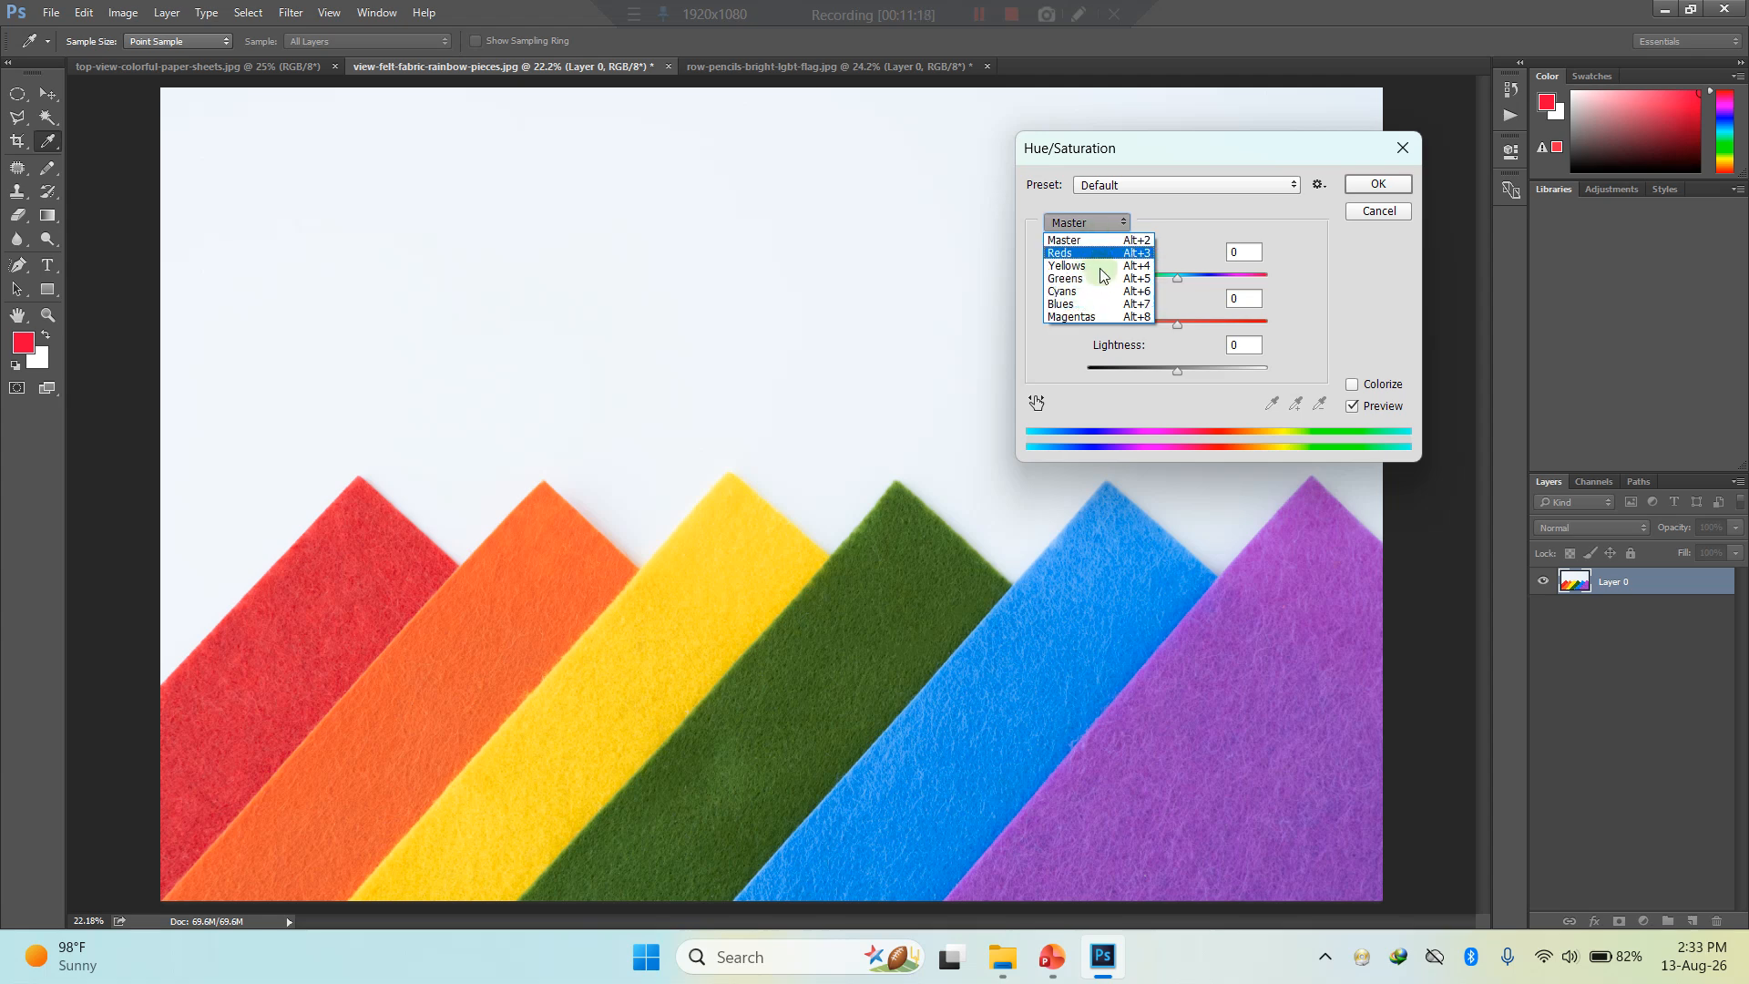
{"action": "left_click", "coordinate": [1084, 223]}
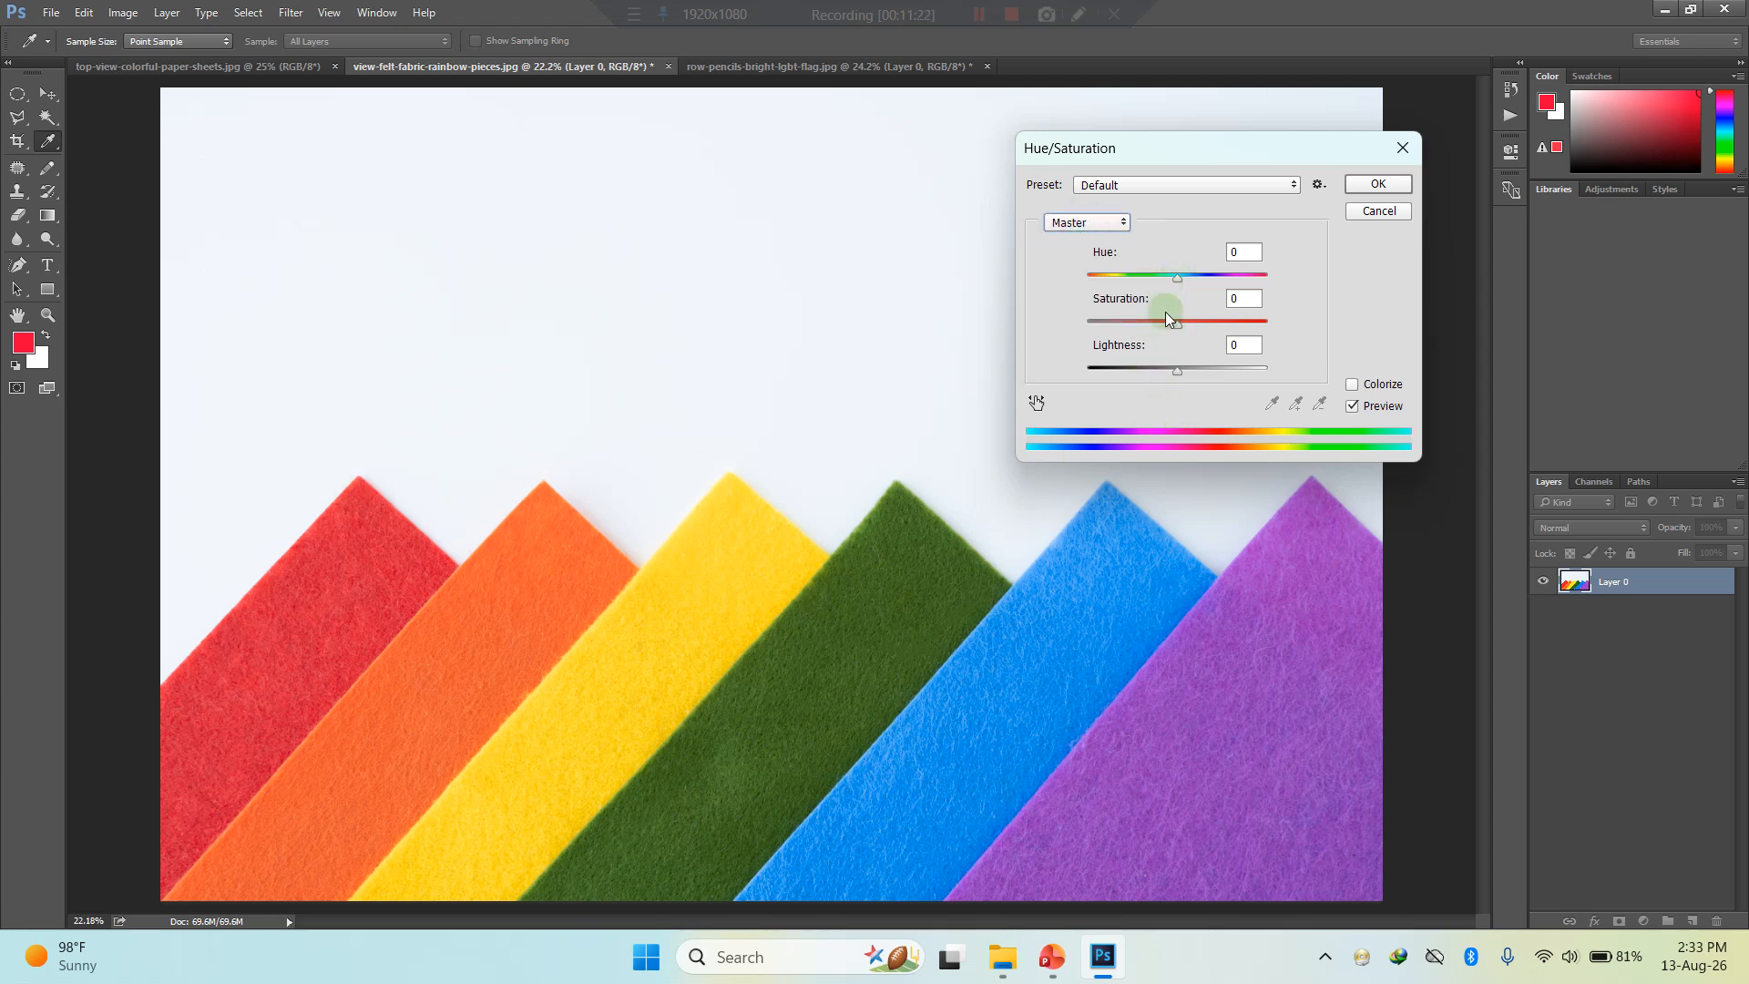
{"action": "left_click", "coordinate": [1086, 224]}
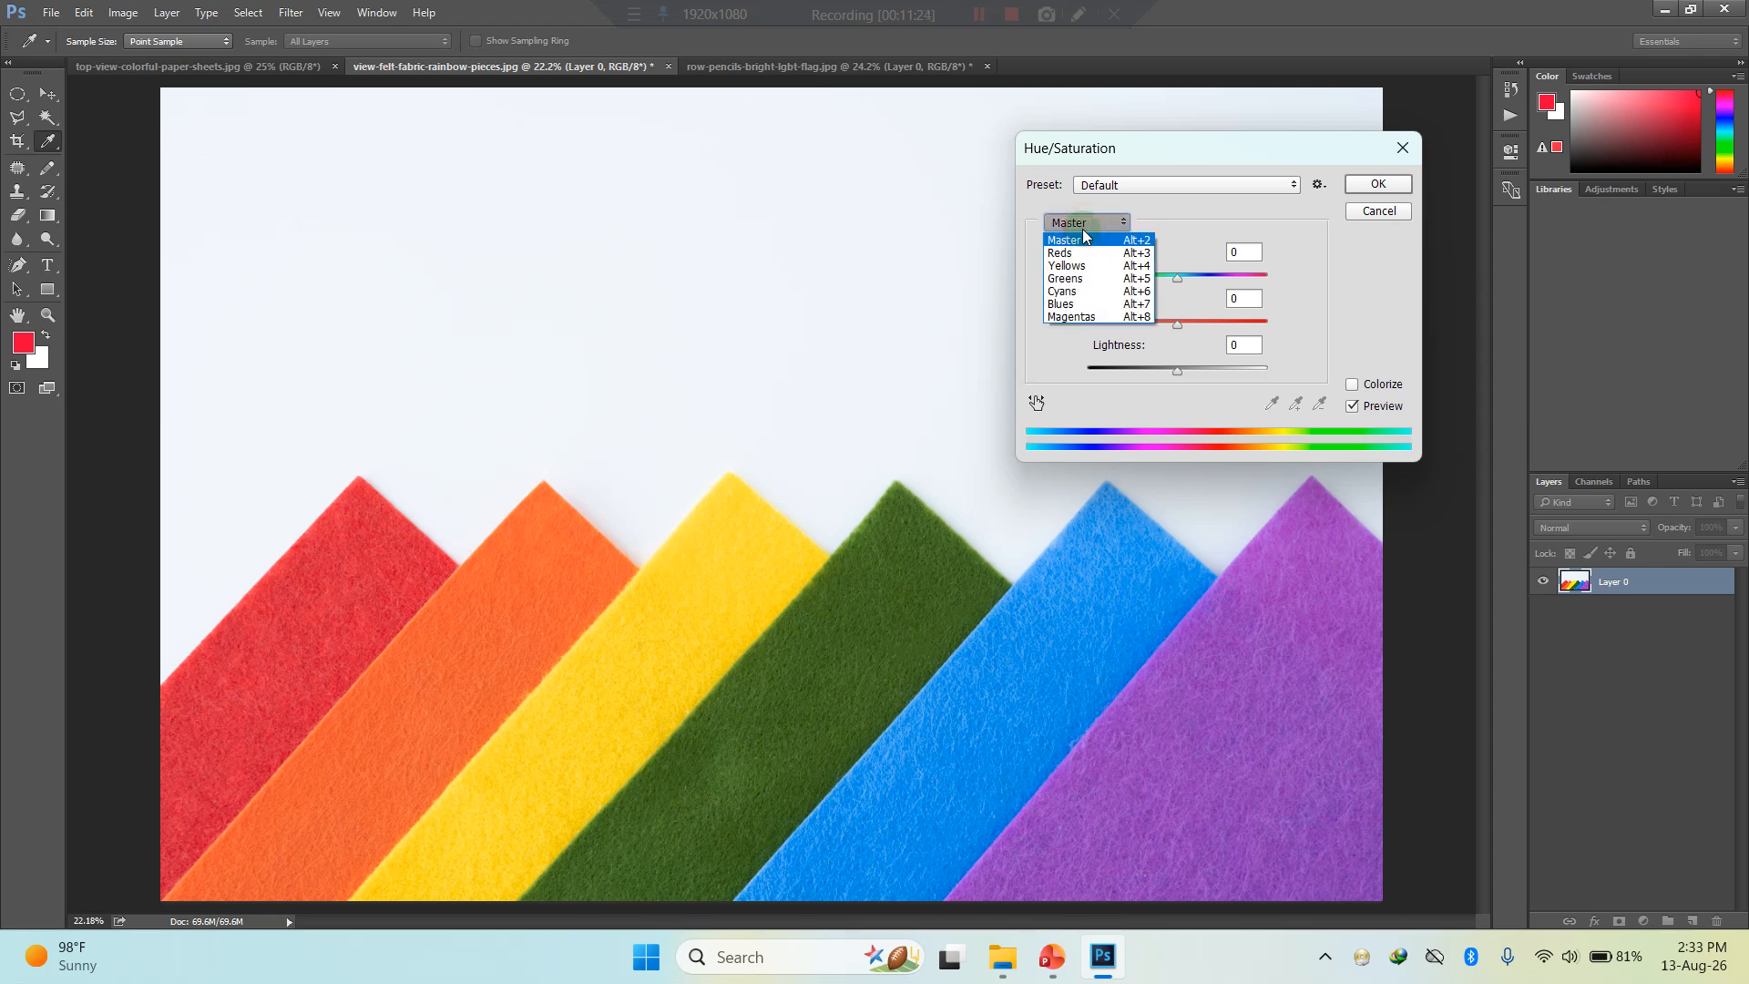
{"action": "left_click", "coordinate": [1077, 253]}
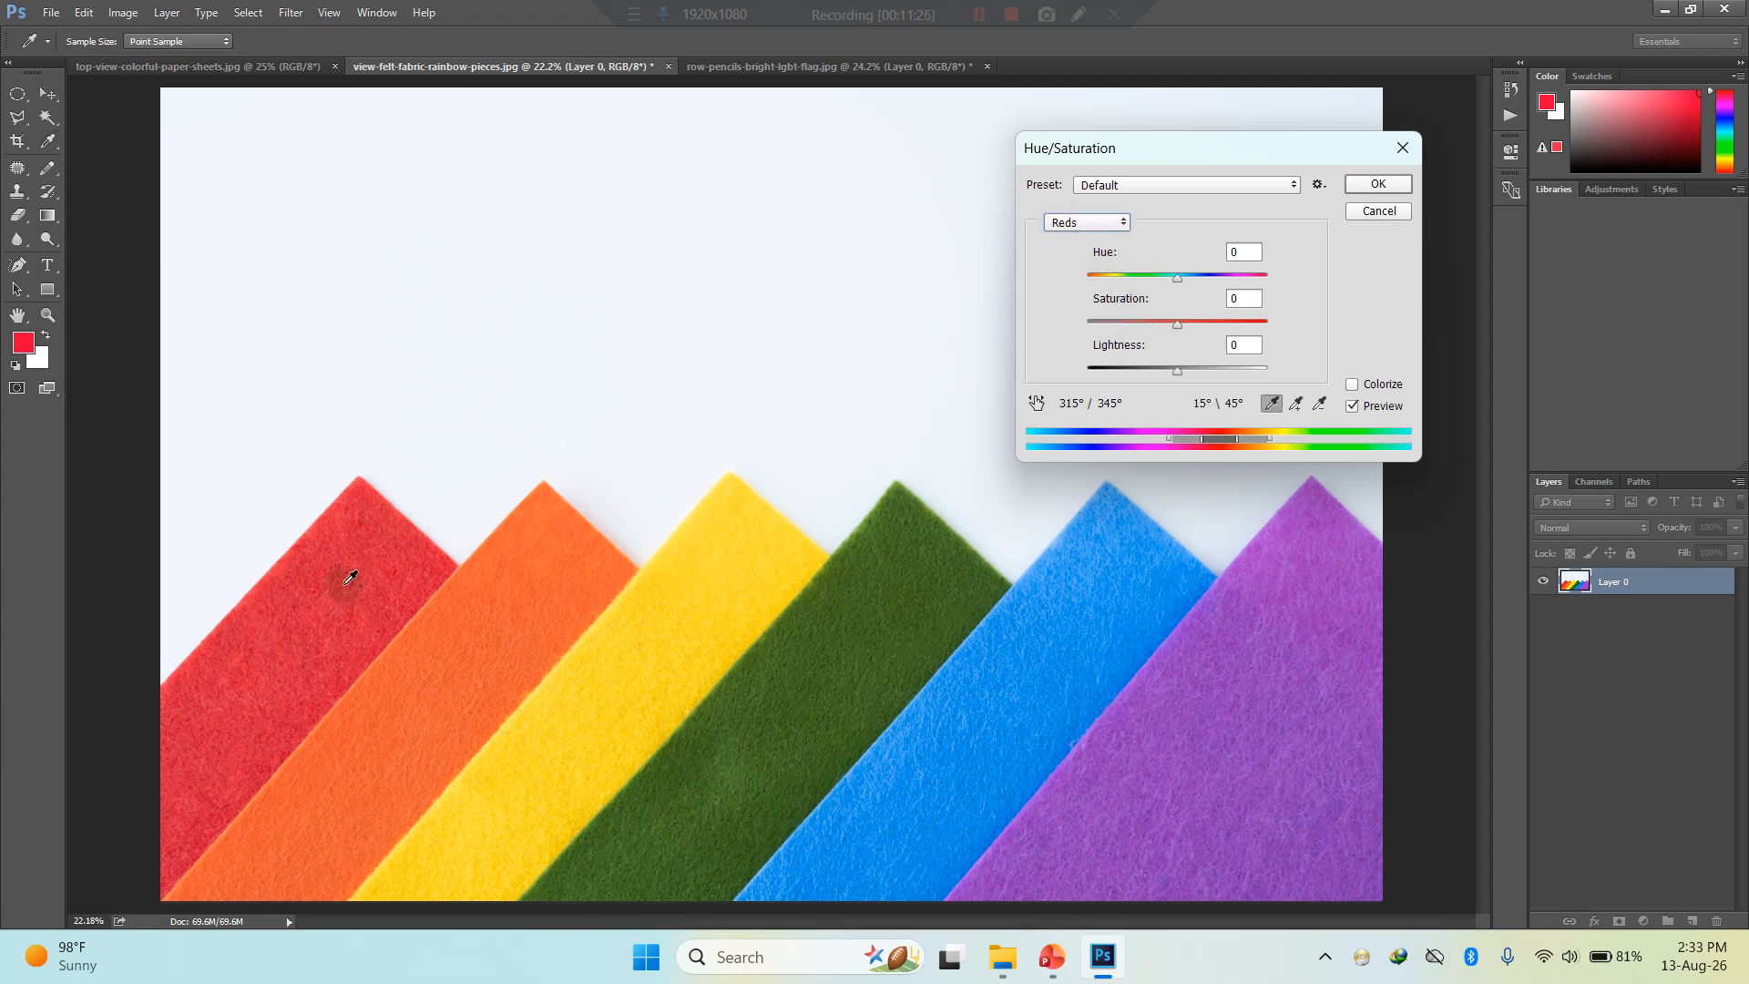
{"action": "mouse_move", "coordinate": [1176, 278]}
{"action": "left_mouse_down"}
{"action": "mouse_move", "coordinate": [1117, 282]}
{"action": "mouse_move", "coordinate": [1237, 286]}
{"action": "mouse_move", "coordinate": [1126, 284]}
{"action": "mouse_move", "coordinate": [1171, 288]}
{"action": "left_mouse_up"}
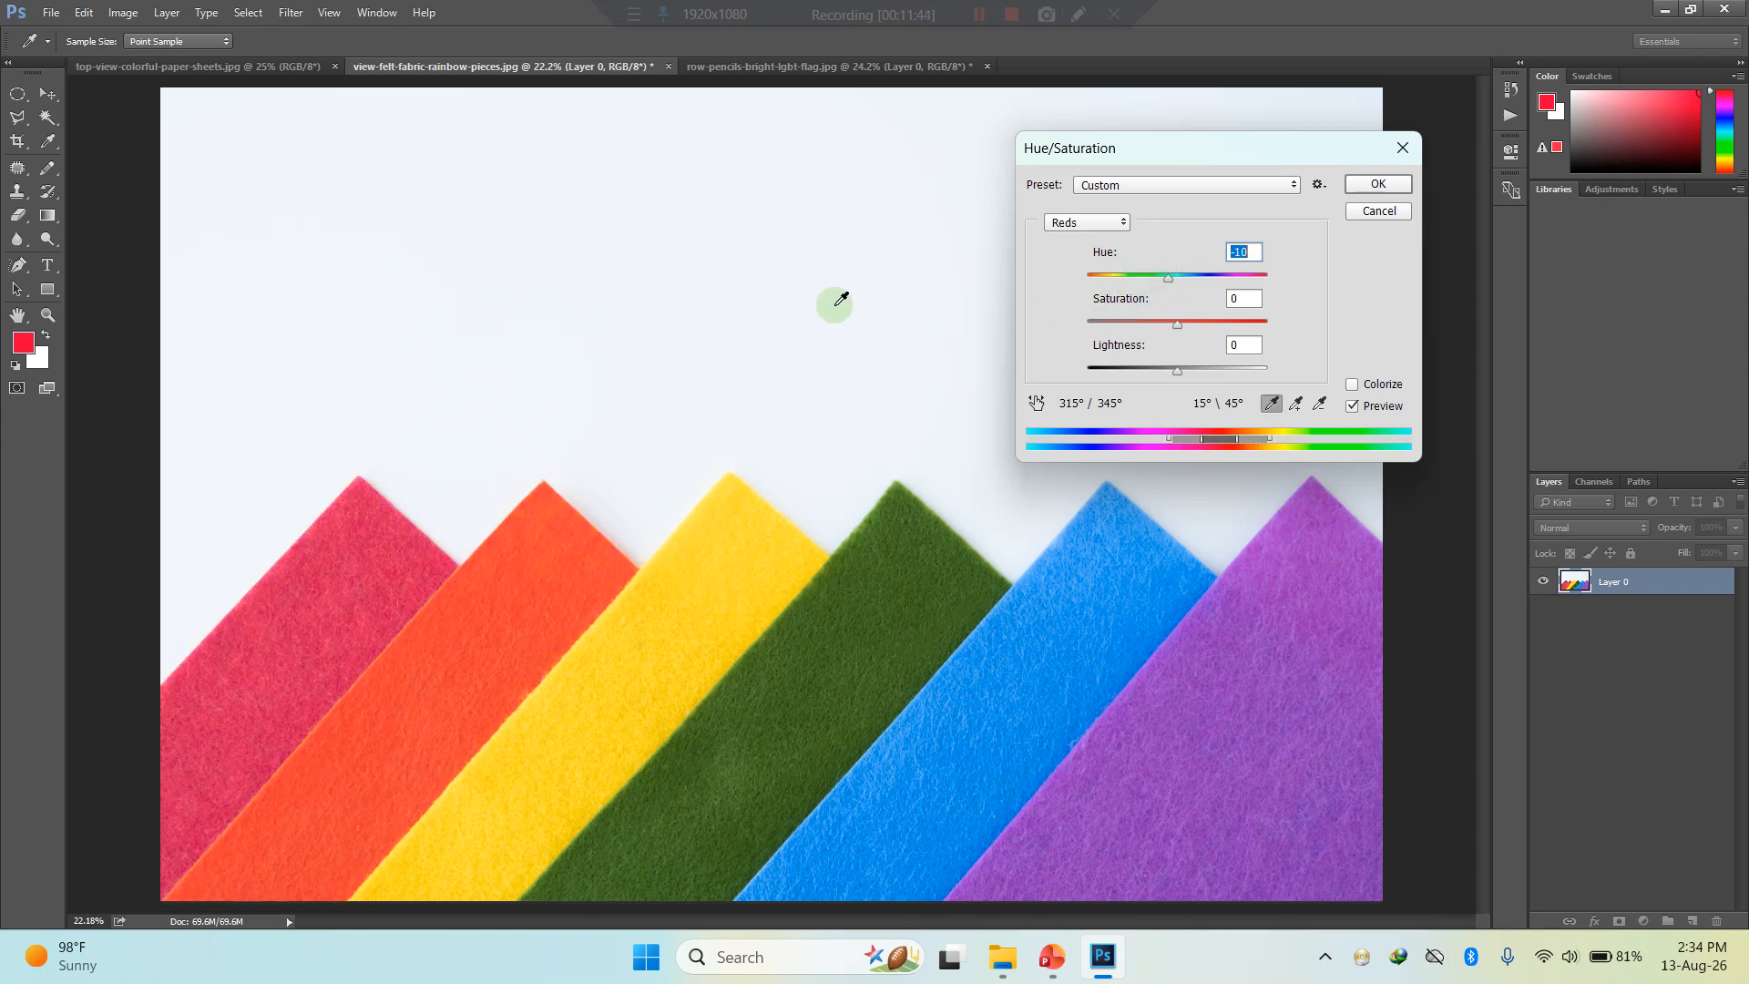
- Turn on the on-image adjustment and sample the pale background, yellow strip and orange strip to switch between their colour ranges
{"action": "left_click", "coordinate": [1039, 408]}
{"action": "left_click", "coordinate": [831, 291]}
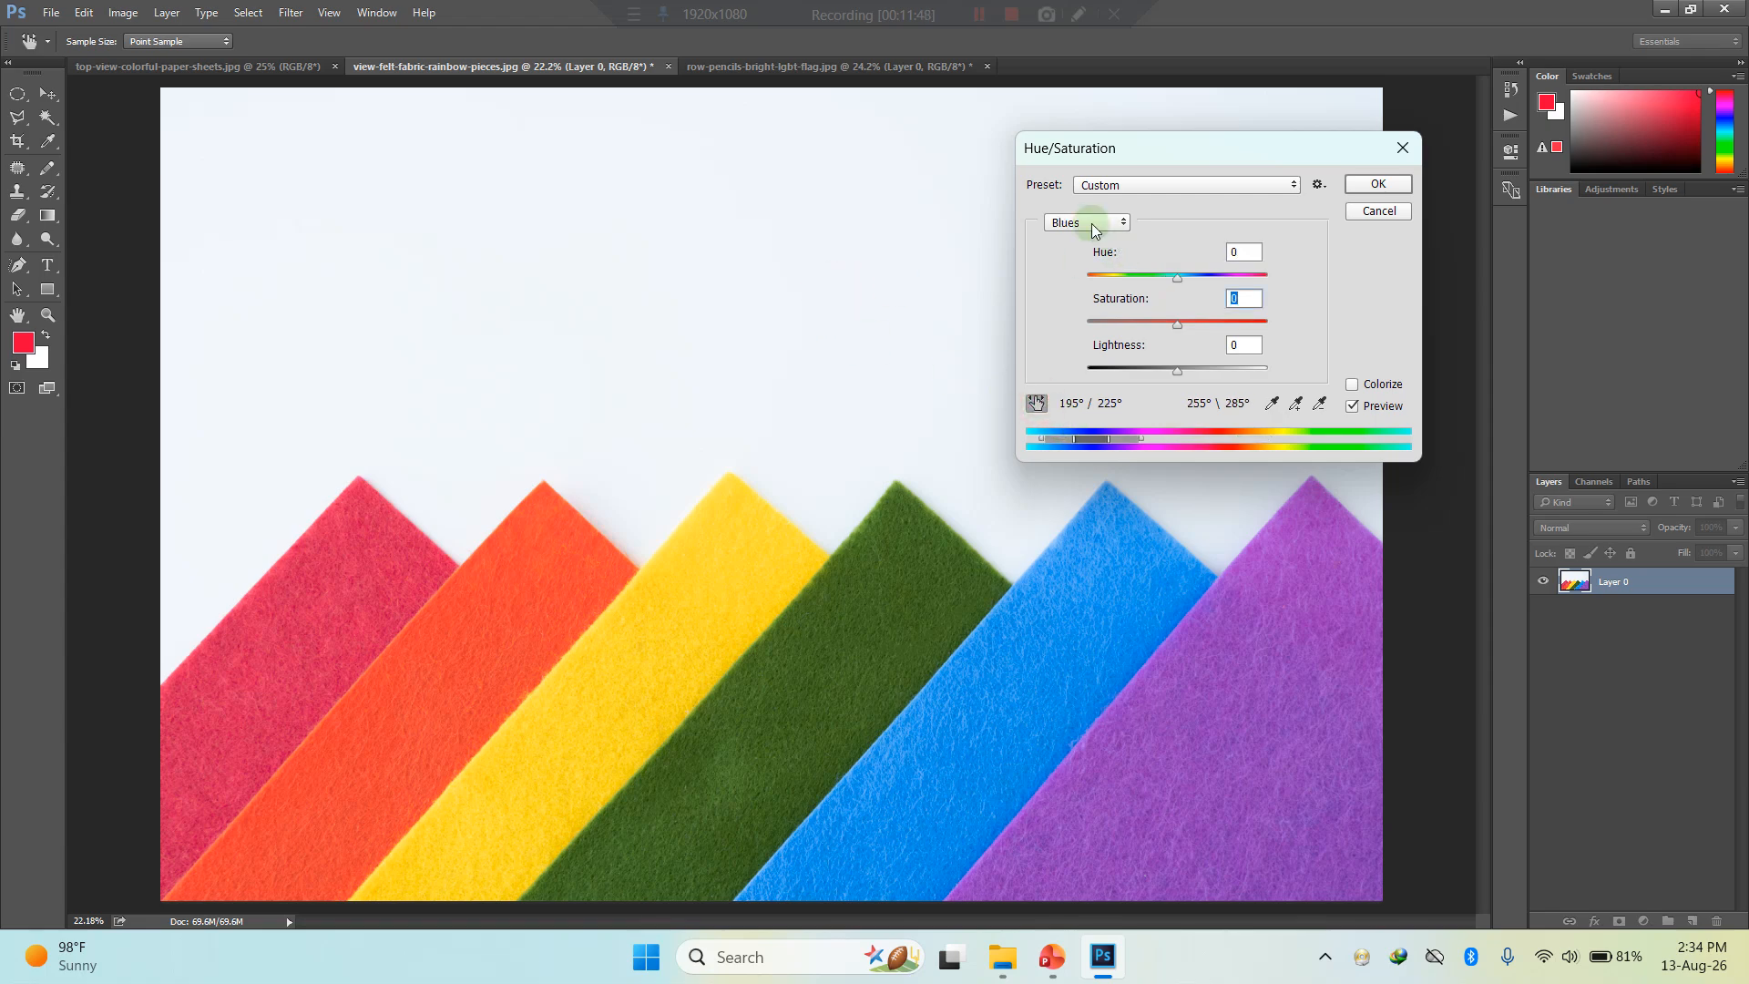
{"action": "left_click", "coordinate": [756, 548]}
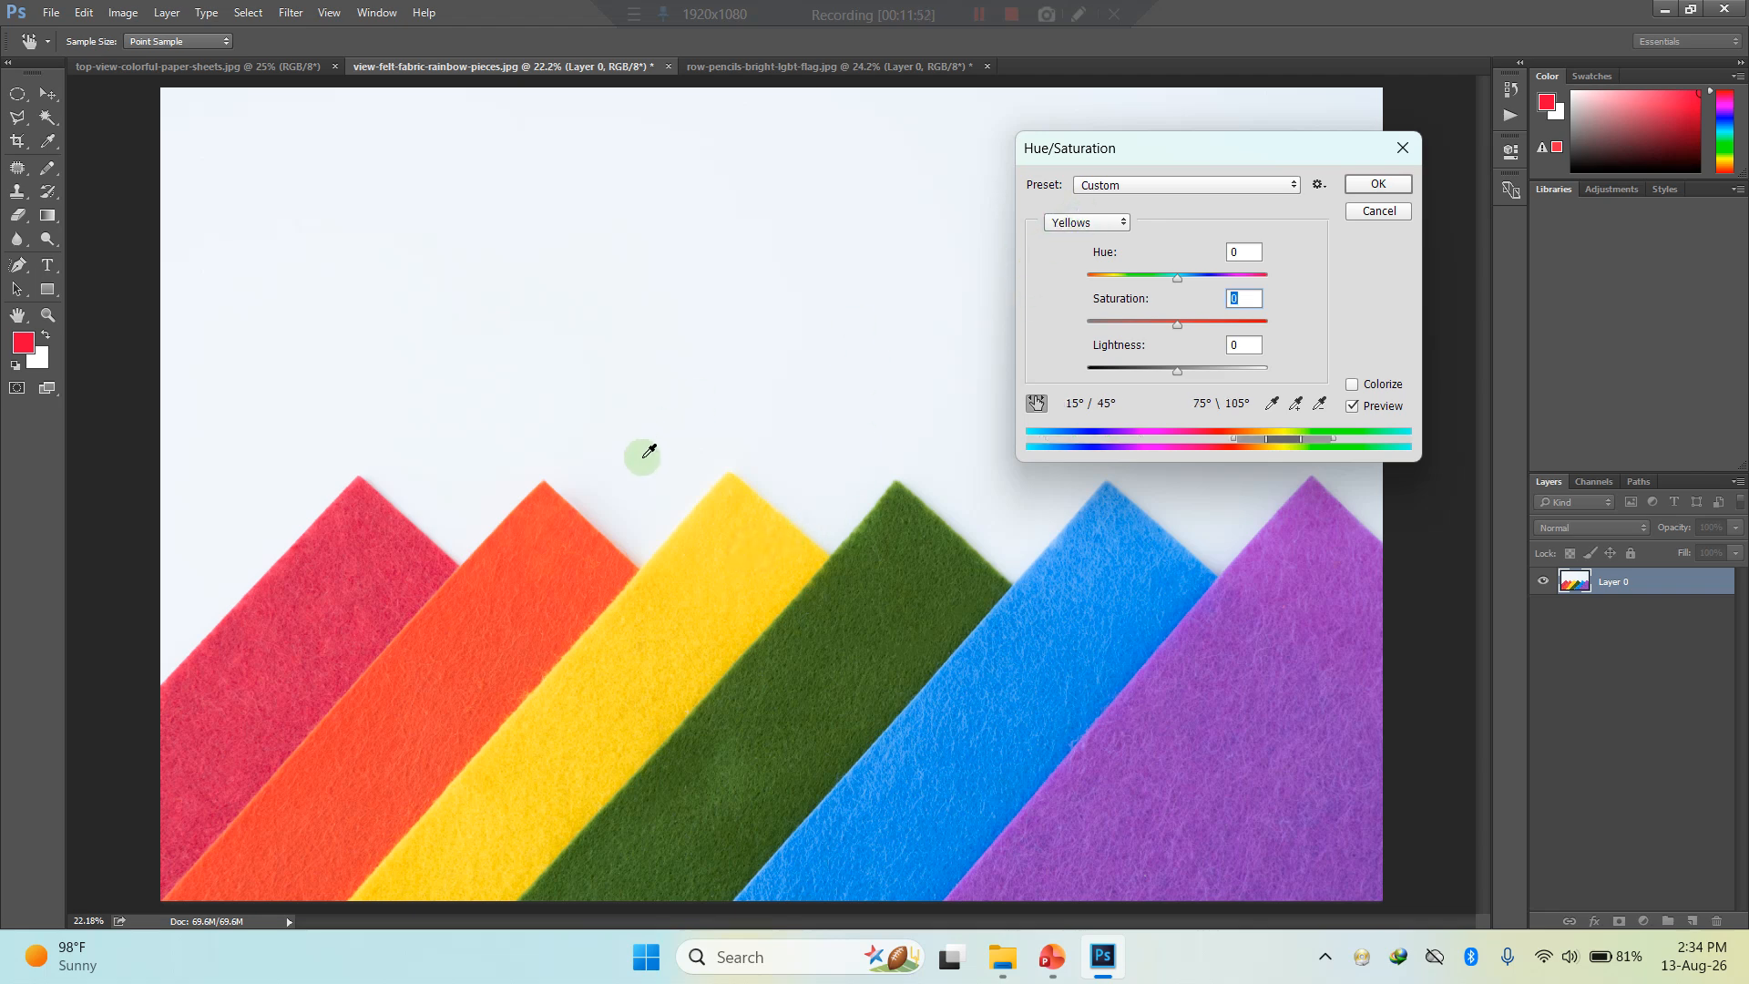
{"action": "left_click", "coordinate": [558, 576]}
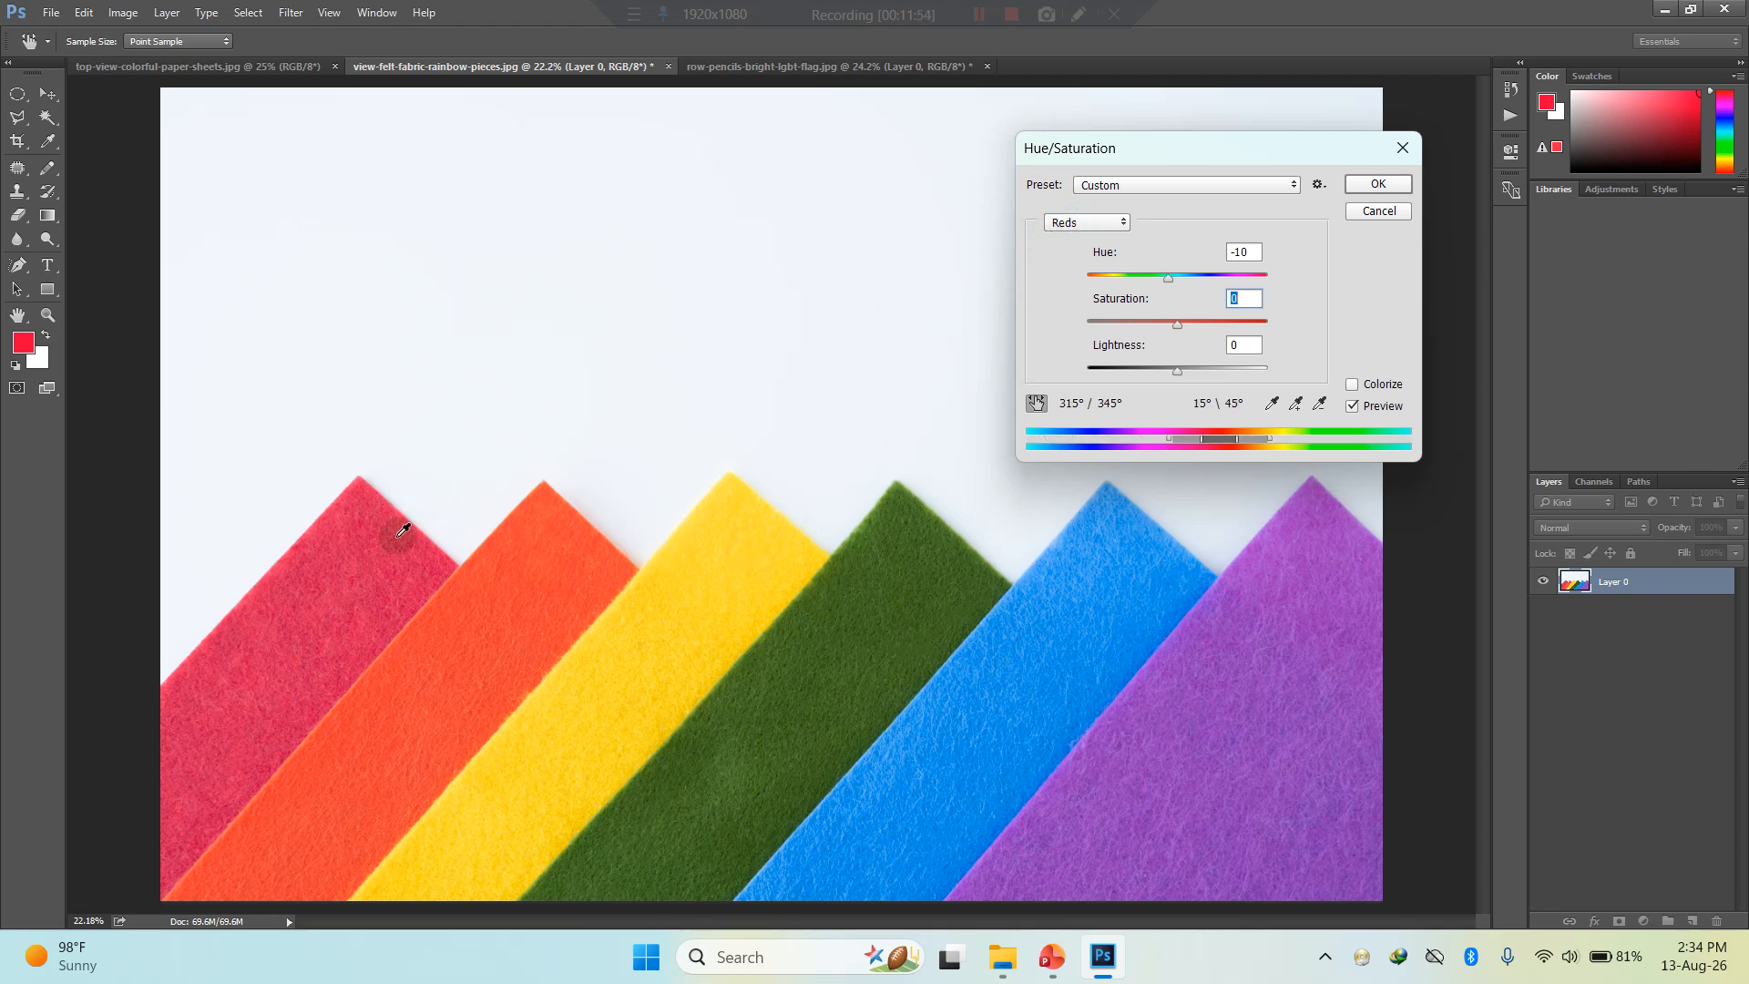
- Sample the green, blue and purple strips with the on-image adjustment, and raise the Yellows saturation to +8 from the green strip
{"action": "left_click", "coordinate": [843, 649]}
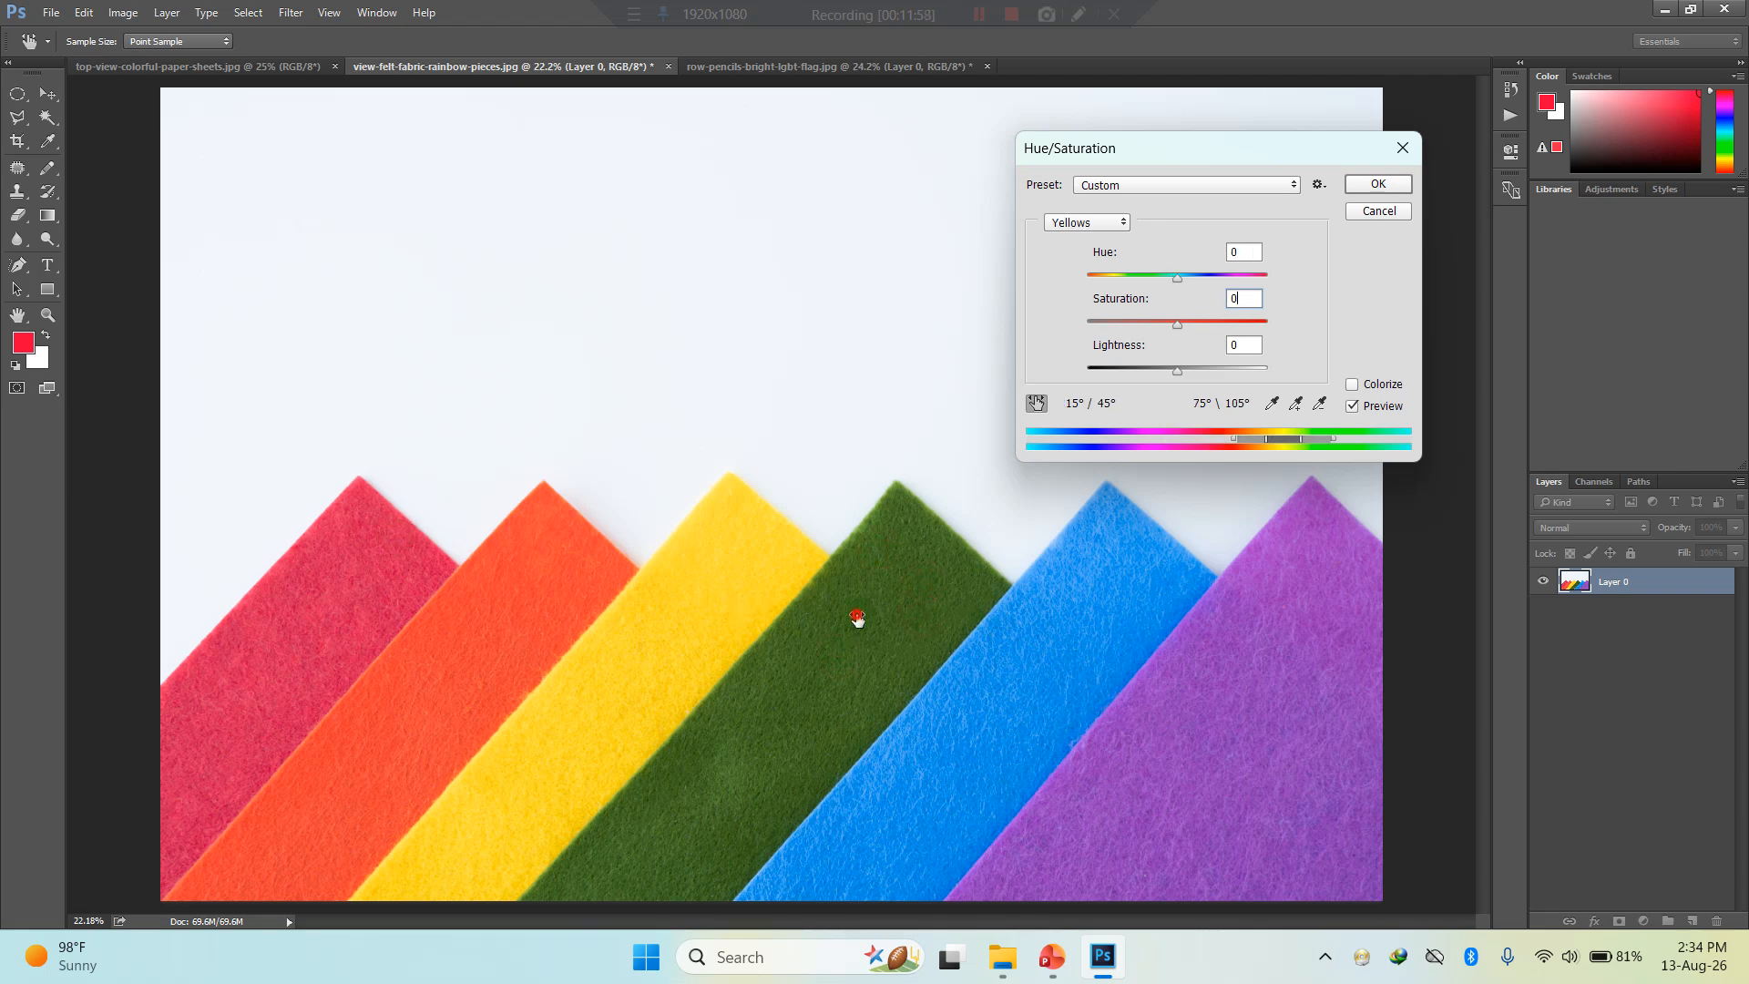
{"action": "left_click", "coordinate": [1084, 608]}
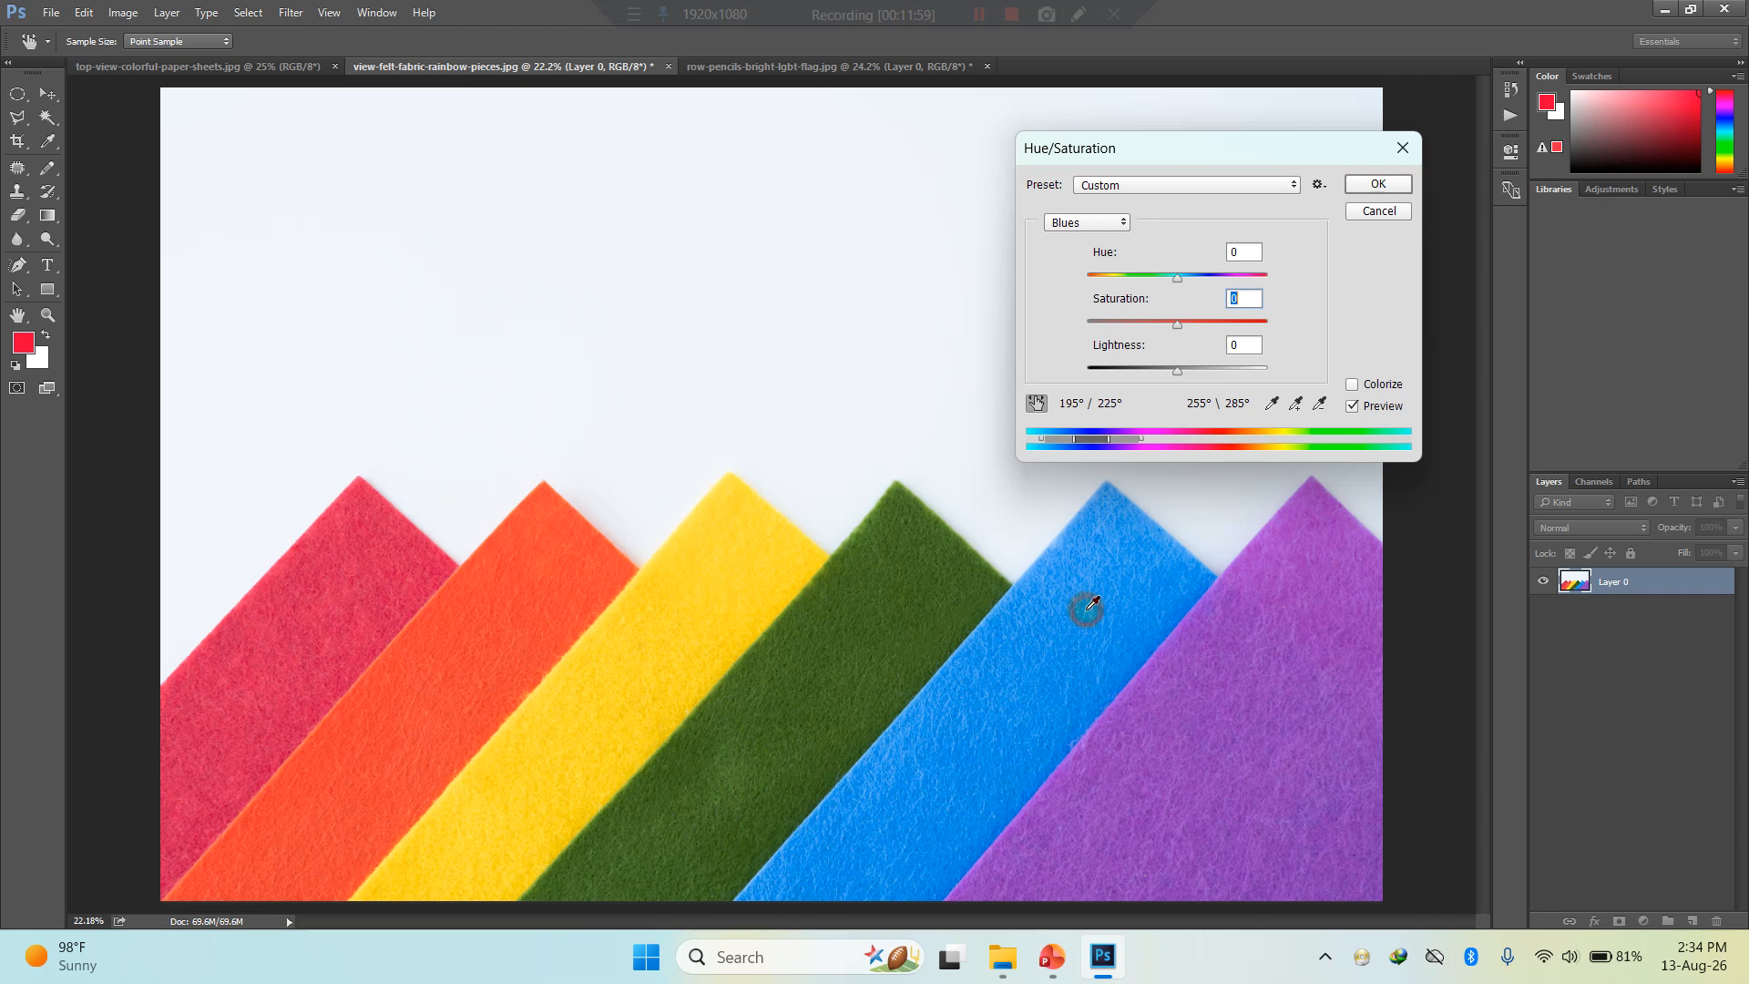
{"action": "left_click", "coordinate": [1288, 634]}
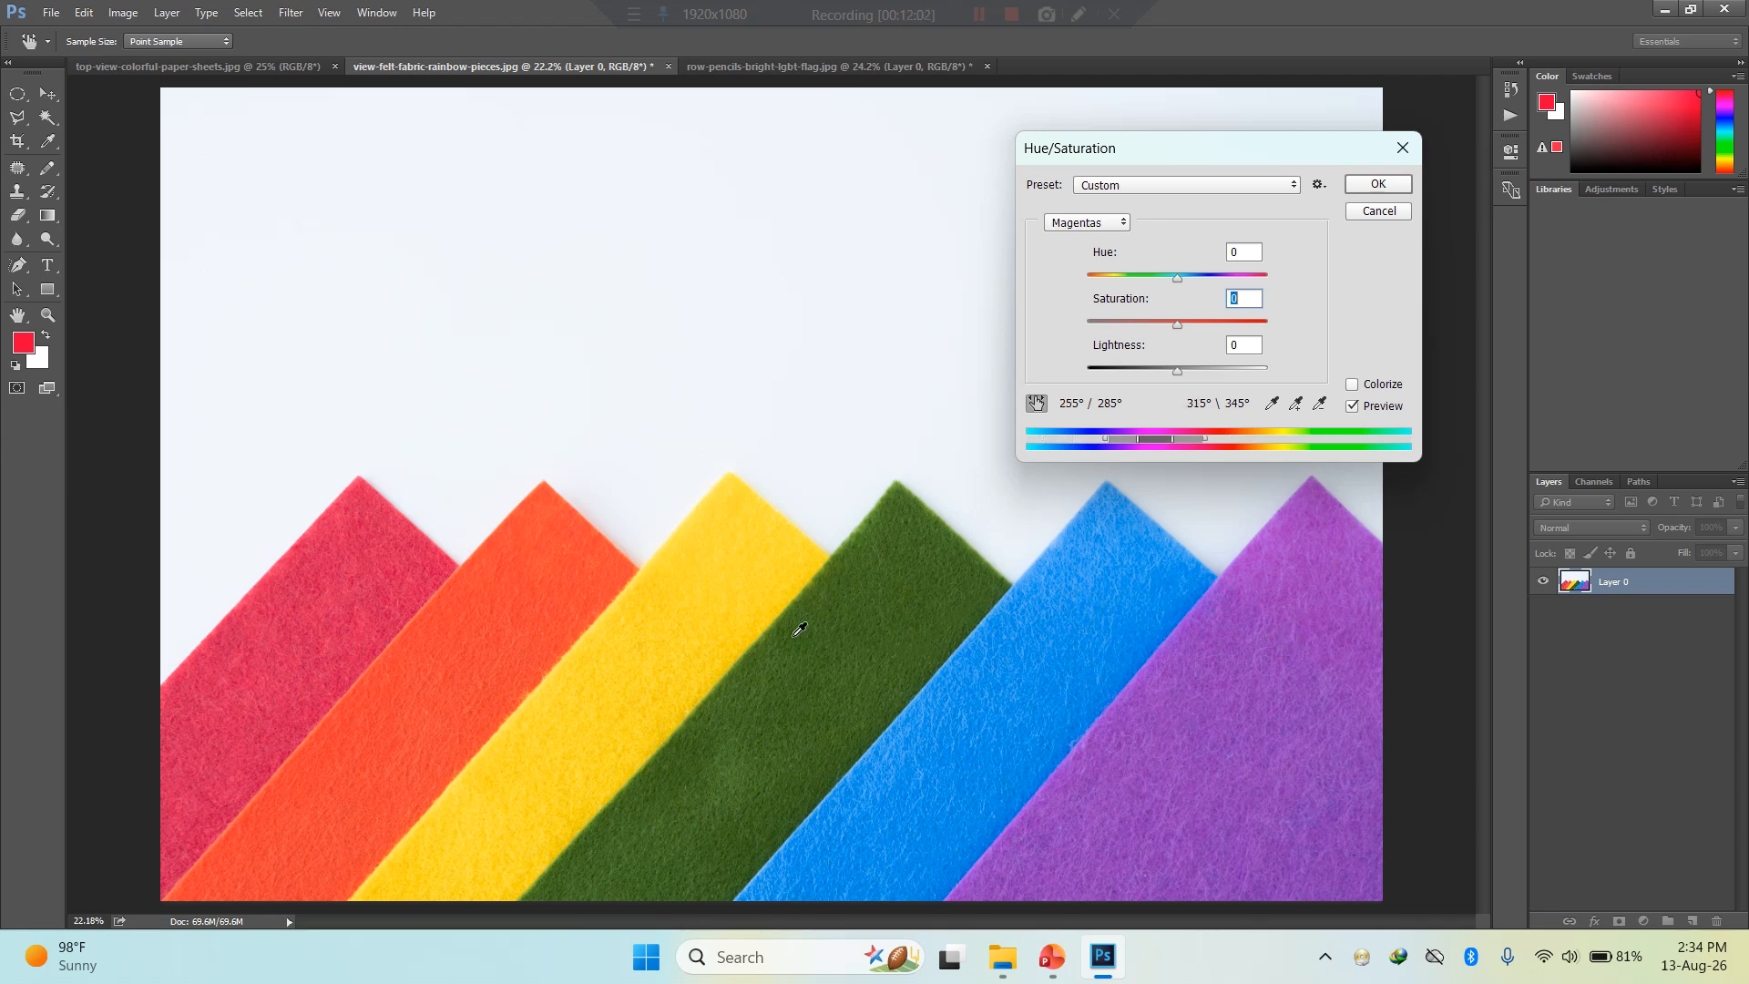
{"action": "left_click", "coordinate": [820, 621]}
{"action": "left_click_drag", "start_coordinate": [836, 622], "coordinate": [850, 616]}
- Try the Greens range at hue -54 and saturation -100, and discard the Hue/Saturation adjustment
{"action": "left_click", "coordinate": [1099, 223]}
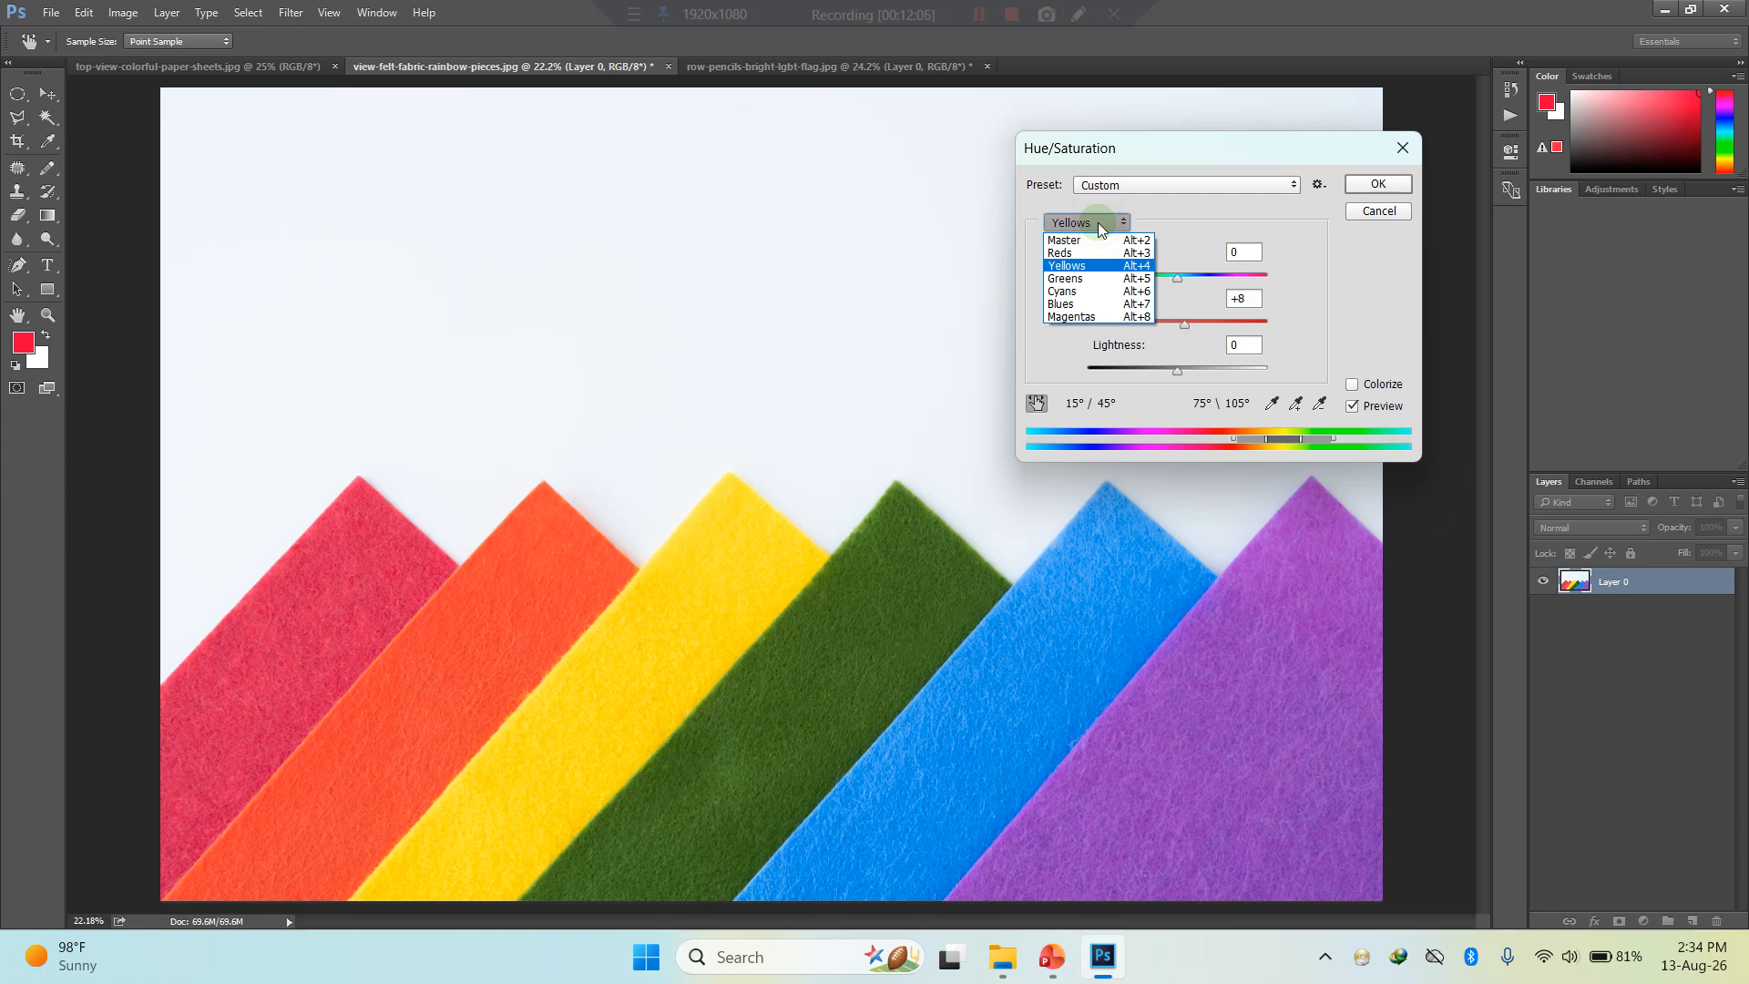
{"action": "left_click", "coordinate": [1070, 278]}
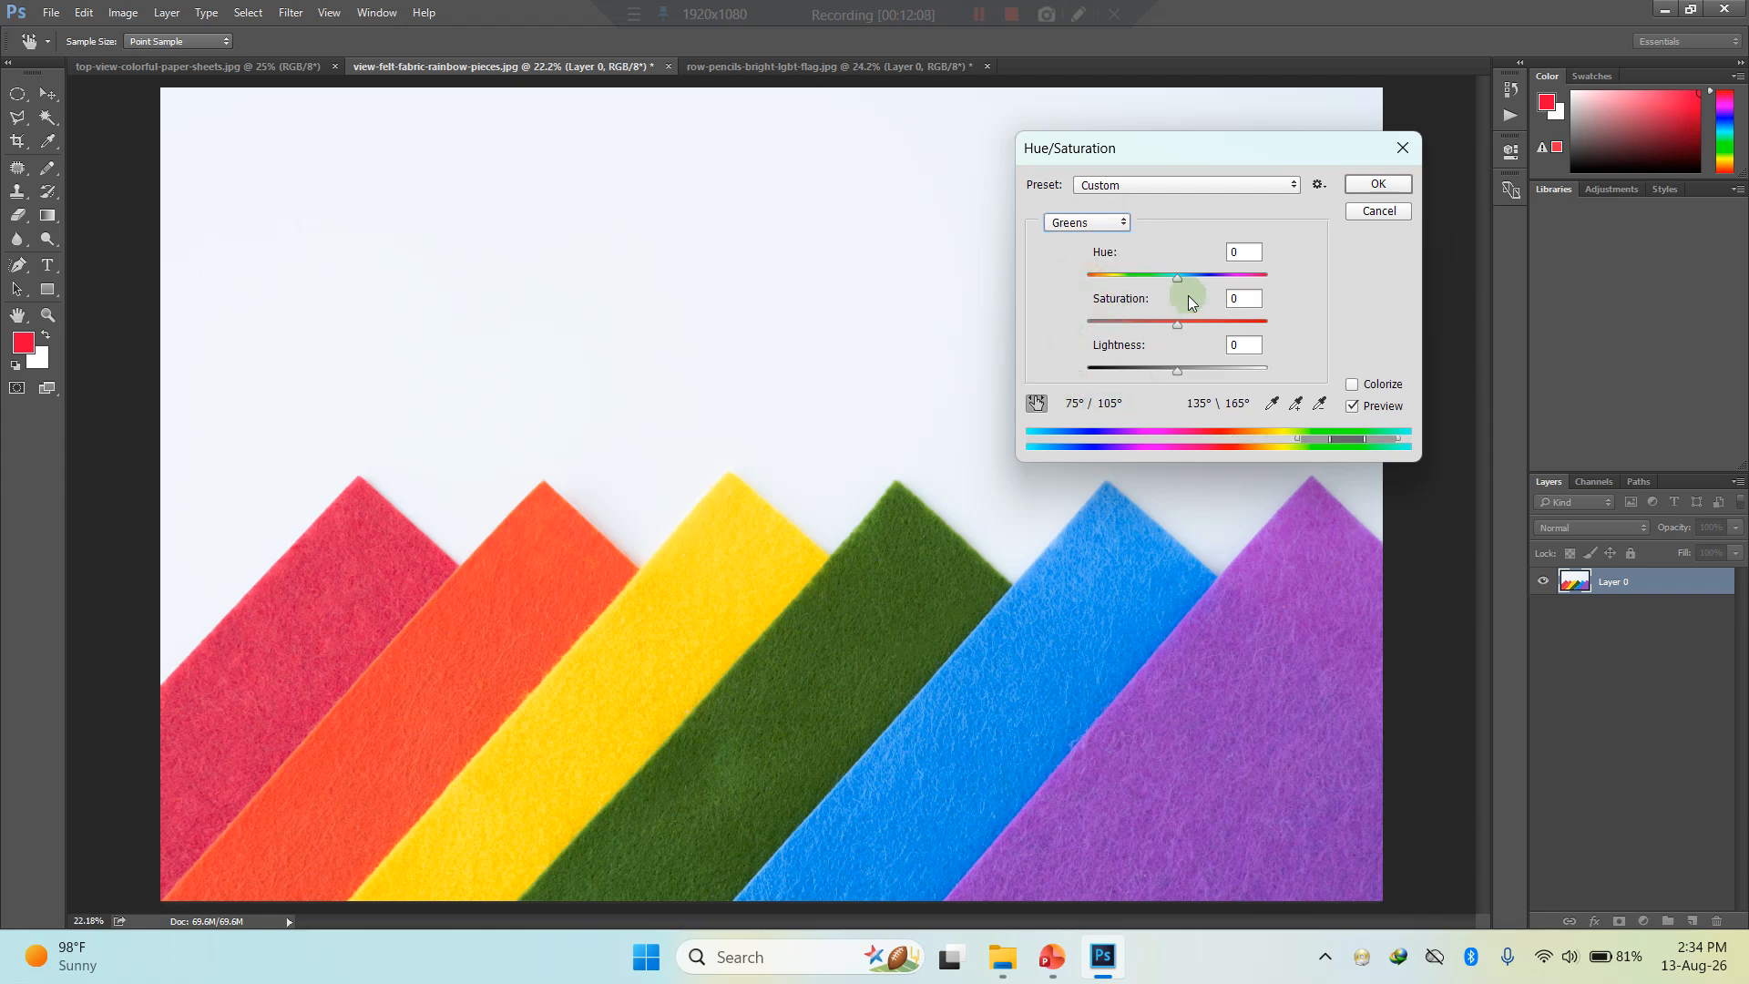
{"action": "left_click_drag", "start_coordinate": [1177, 279], "coordinate": [1136, 308]}
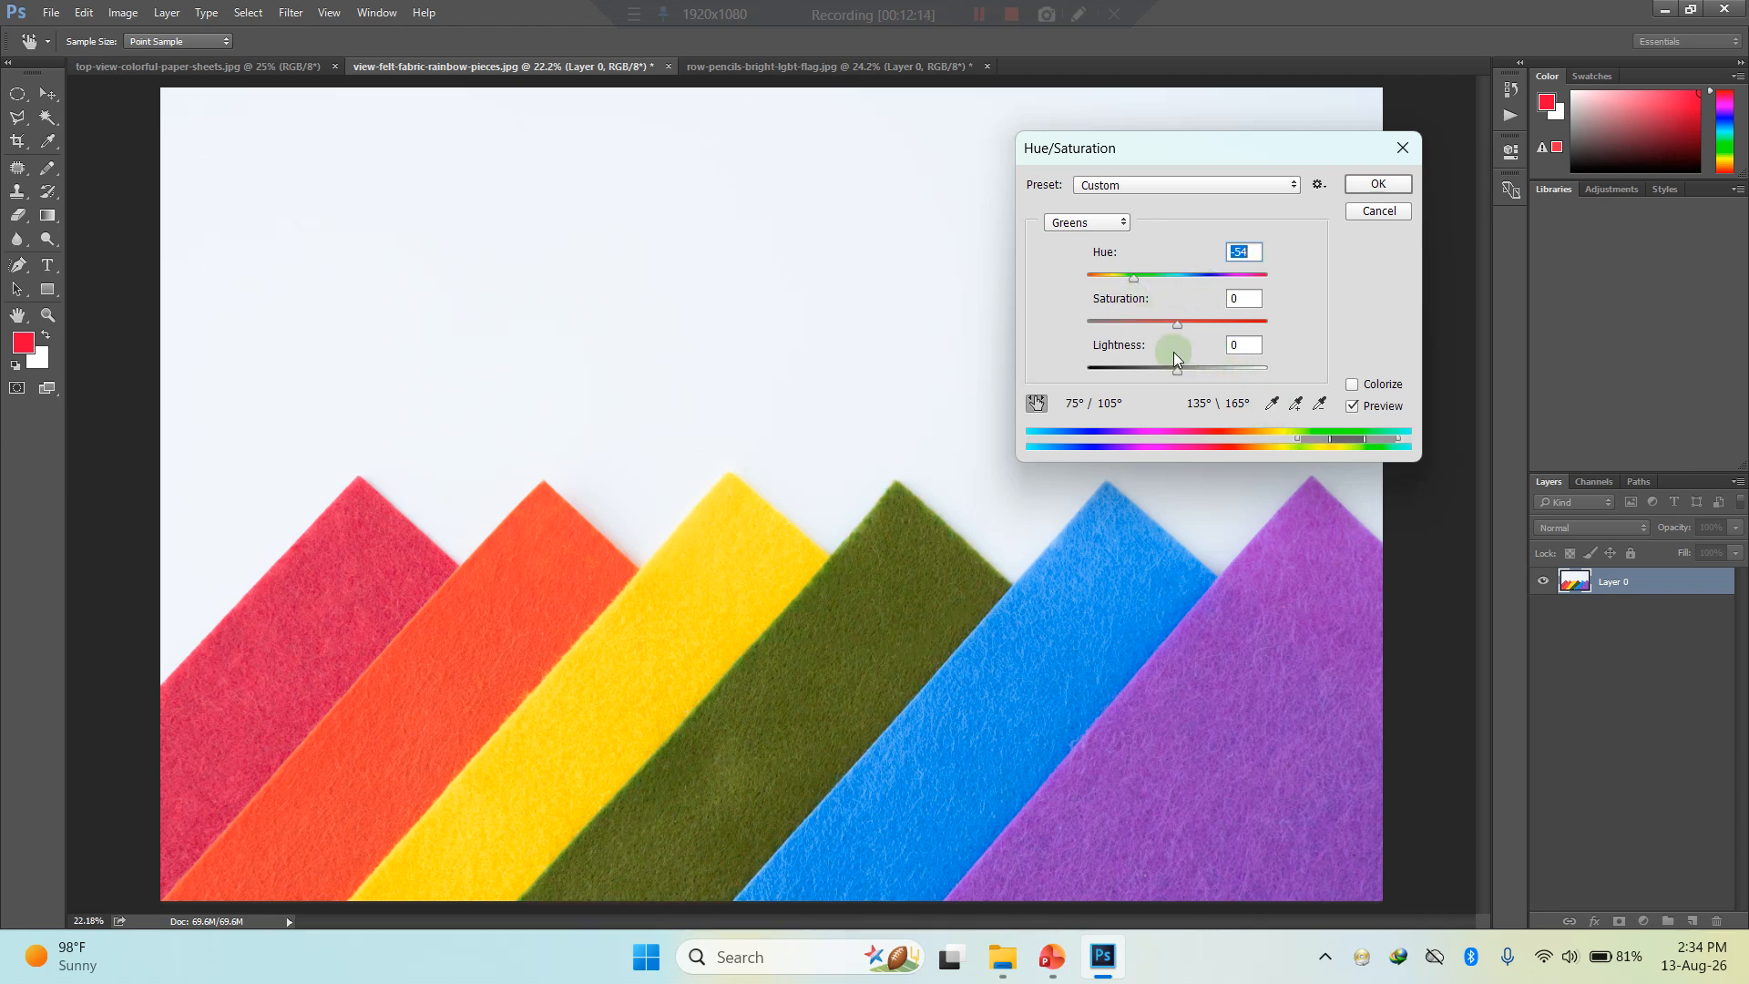
{"action": "left_click_drag", "start_coordinate": [1177, 331], "coordinate": [1084, 334]}
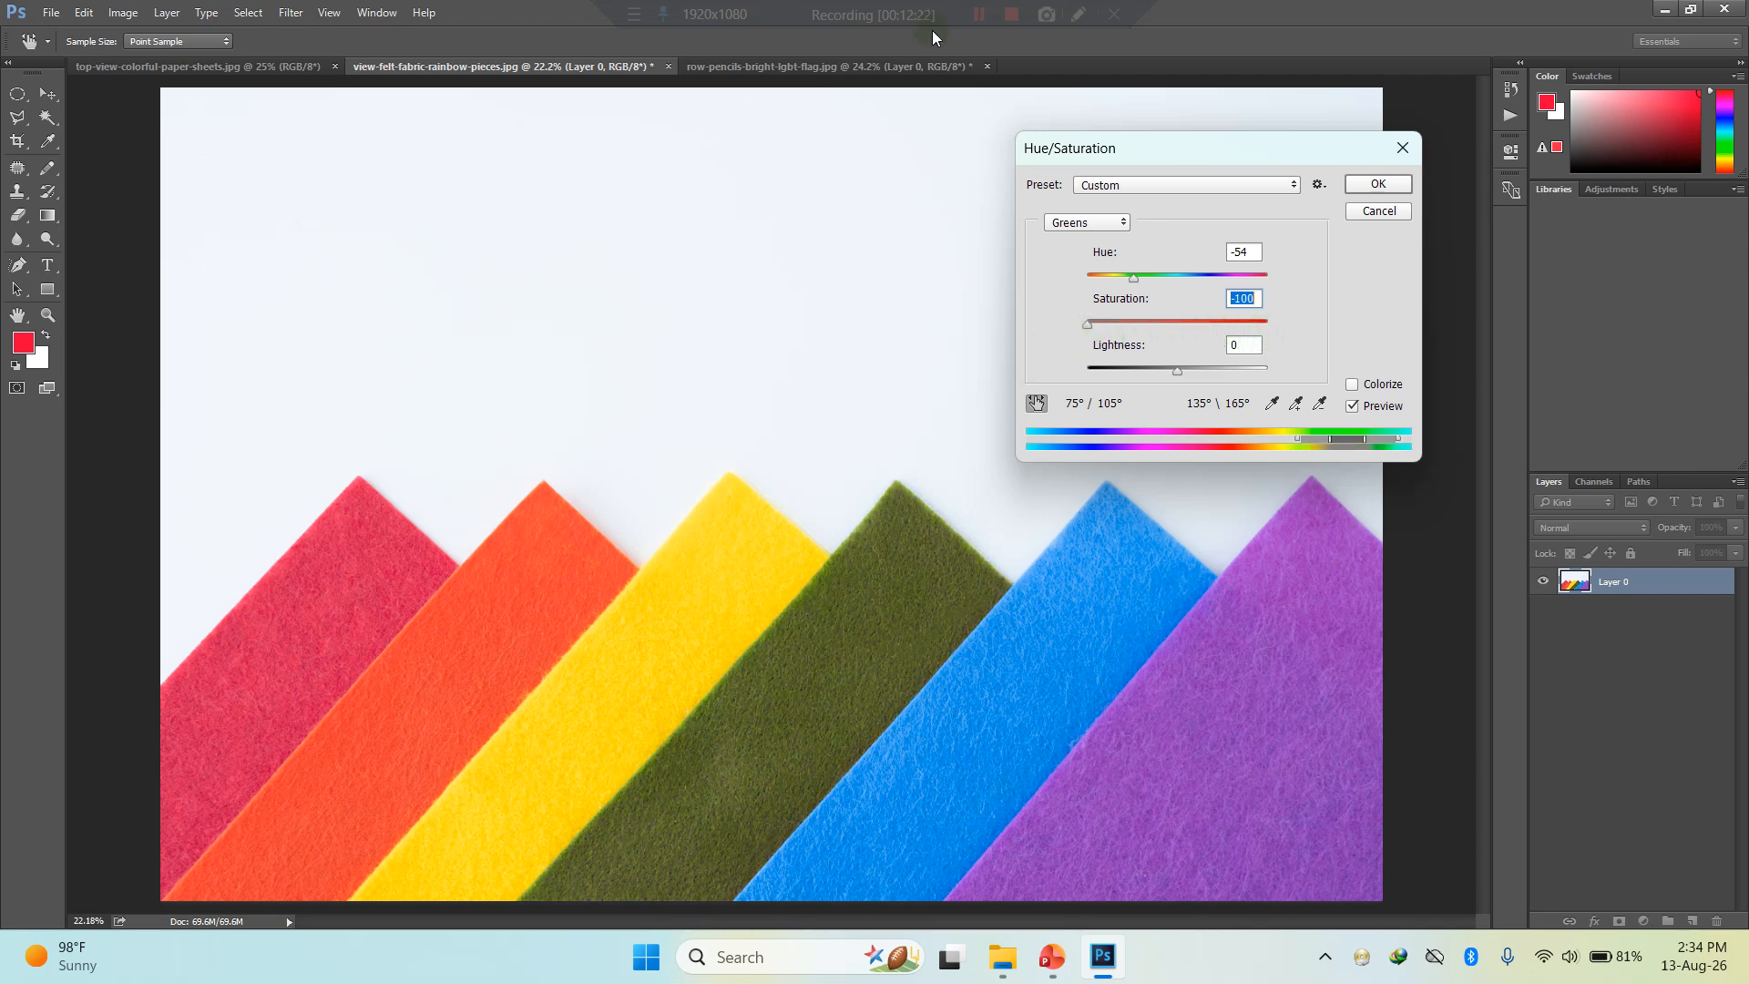
{"action": "left_click", "coordinate": [979, 16]}
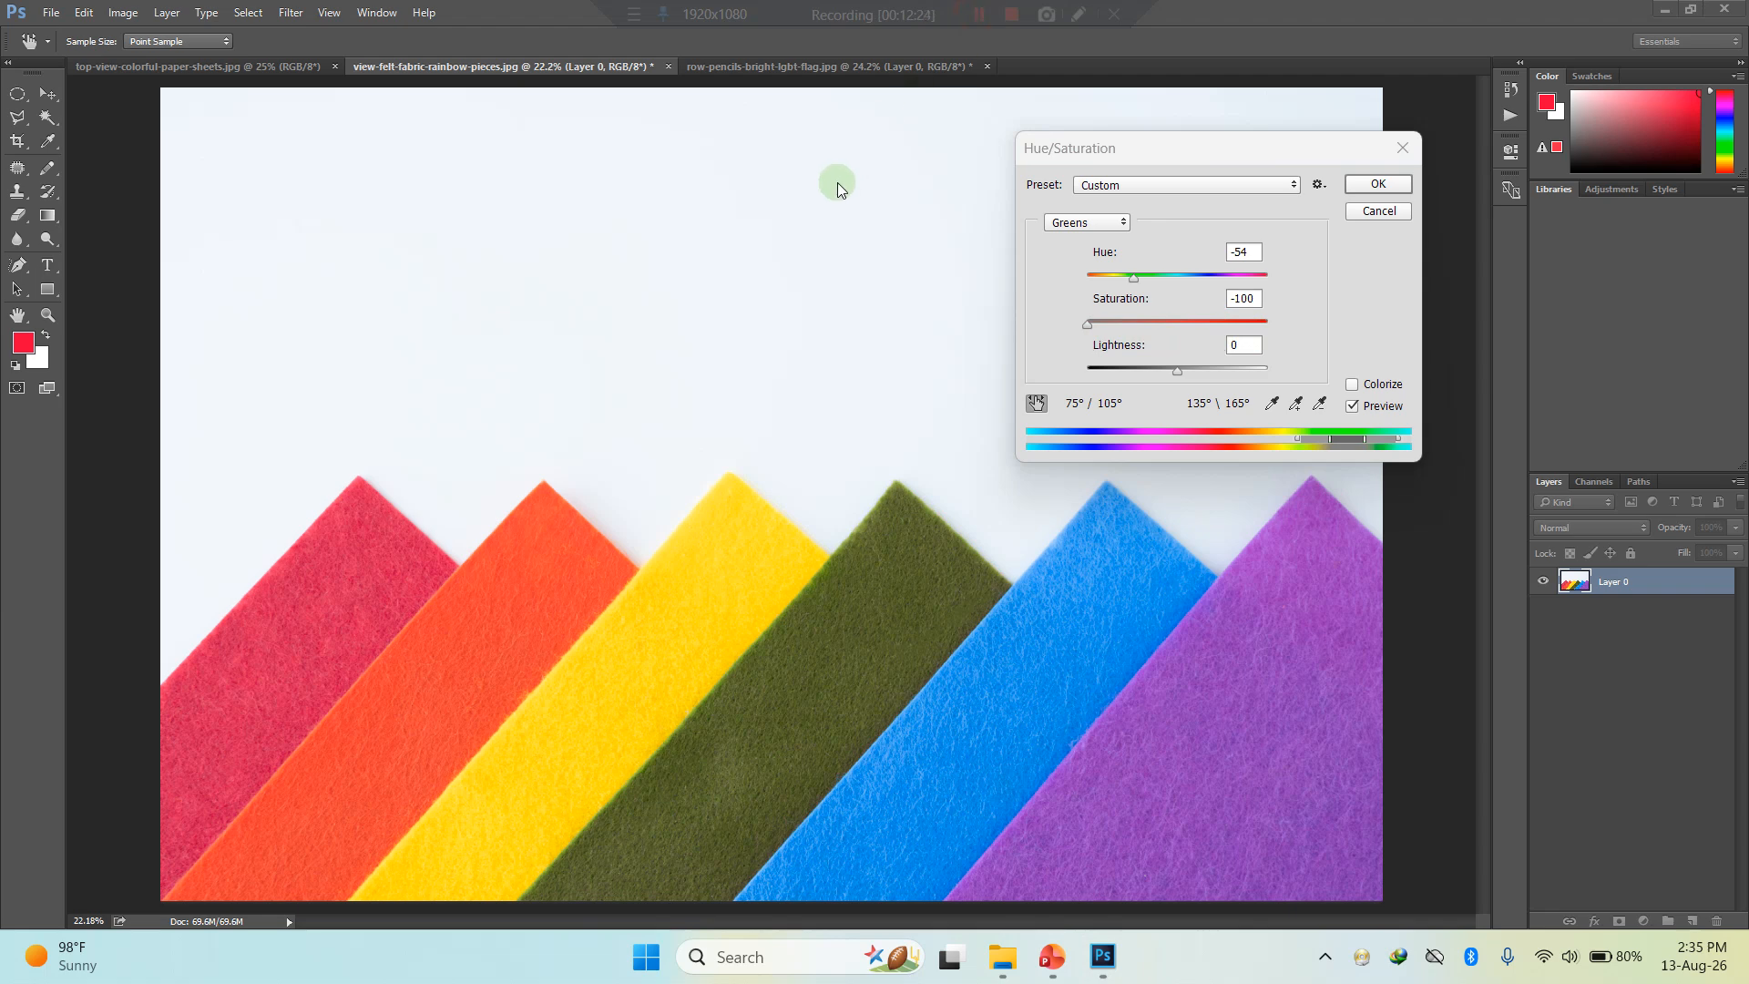
{"action": "left_click", "coordinate": [1356, 220]}
{"action": "left_click", "coordinate": [1390, 211]}
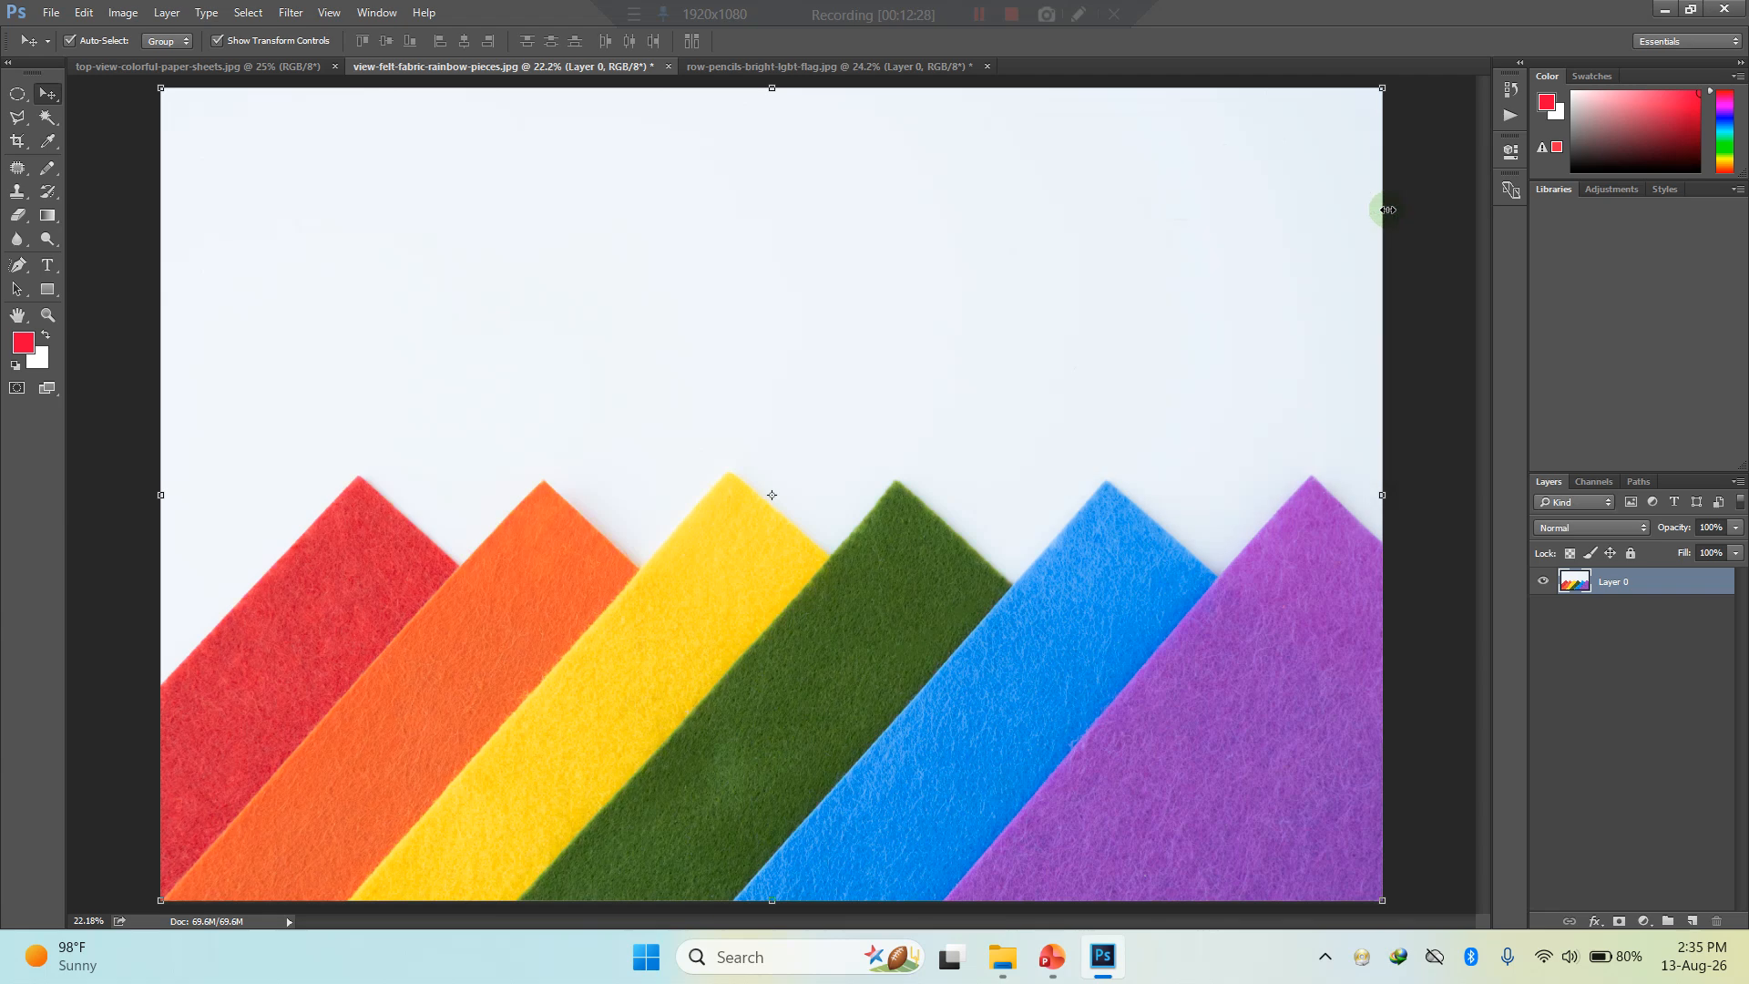
- Outline the red felt strip as a selection with the Polygonal Lasso Tool
{"action": "left_click", "coordinate": [17, 116]}
{"action": "right_click", "coordinate": [17, 116]}
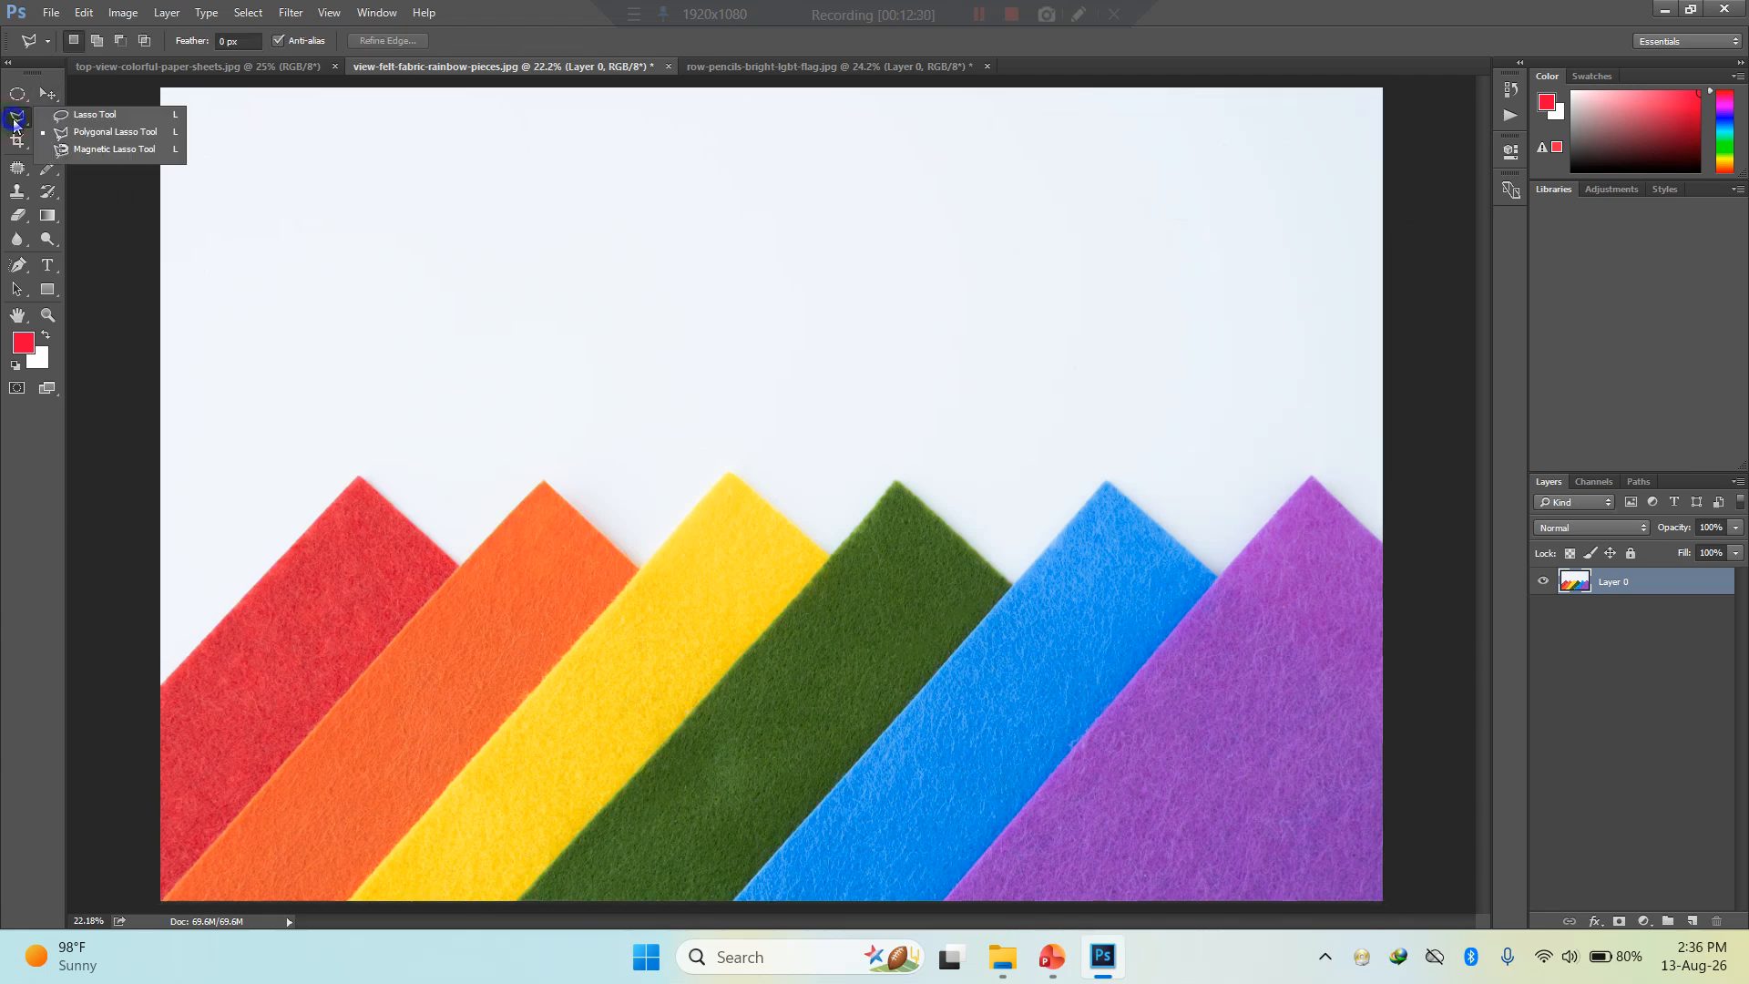
{"action": "left_click", "coordinate": [133, 137]}
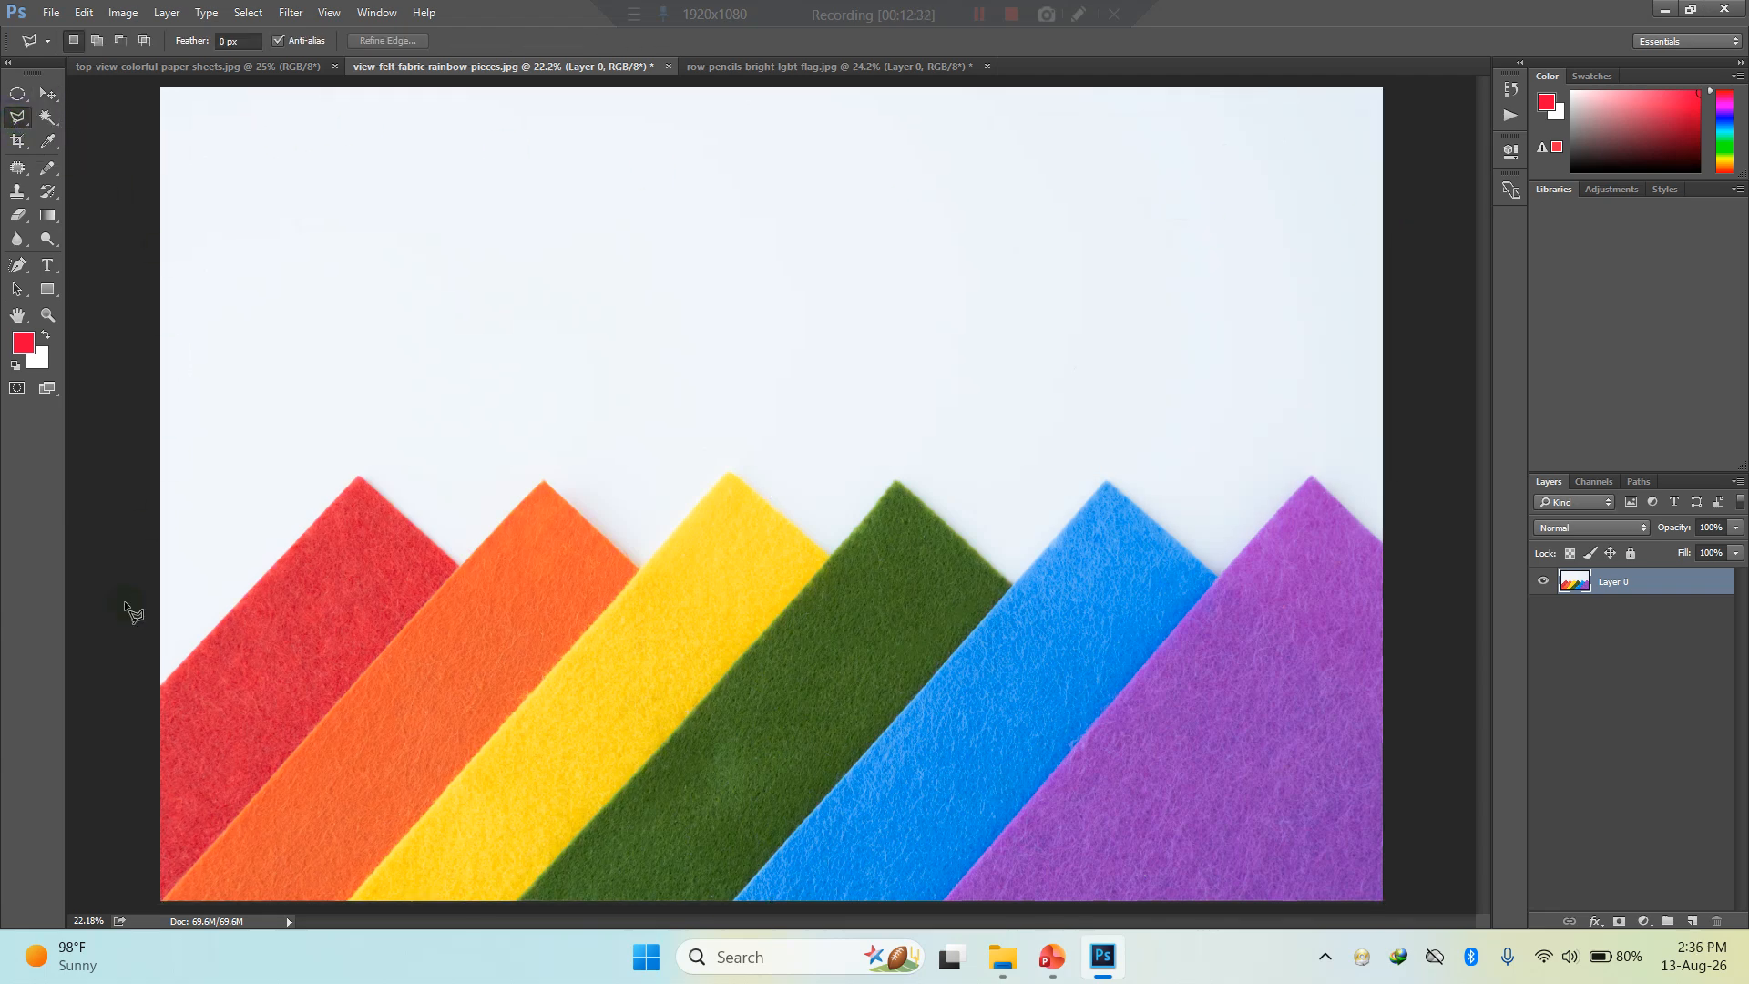
{"action": "left_click", "coordinate": [272, 595]}
{"action": "left_click", "coordinate": [160, 686]}
{"action": "left_click", "coordinate": [160, 900]}
{"action": "left_click", "coordinate": [161, 683]}
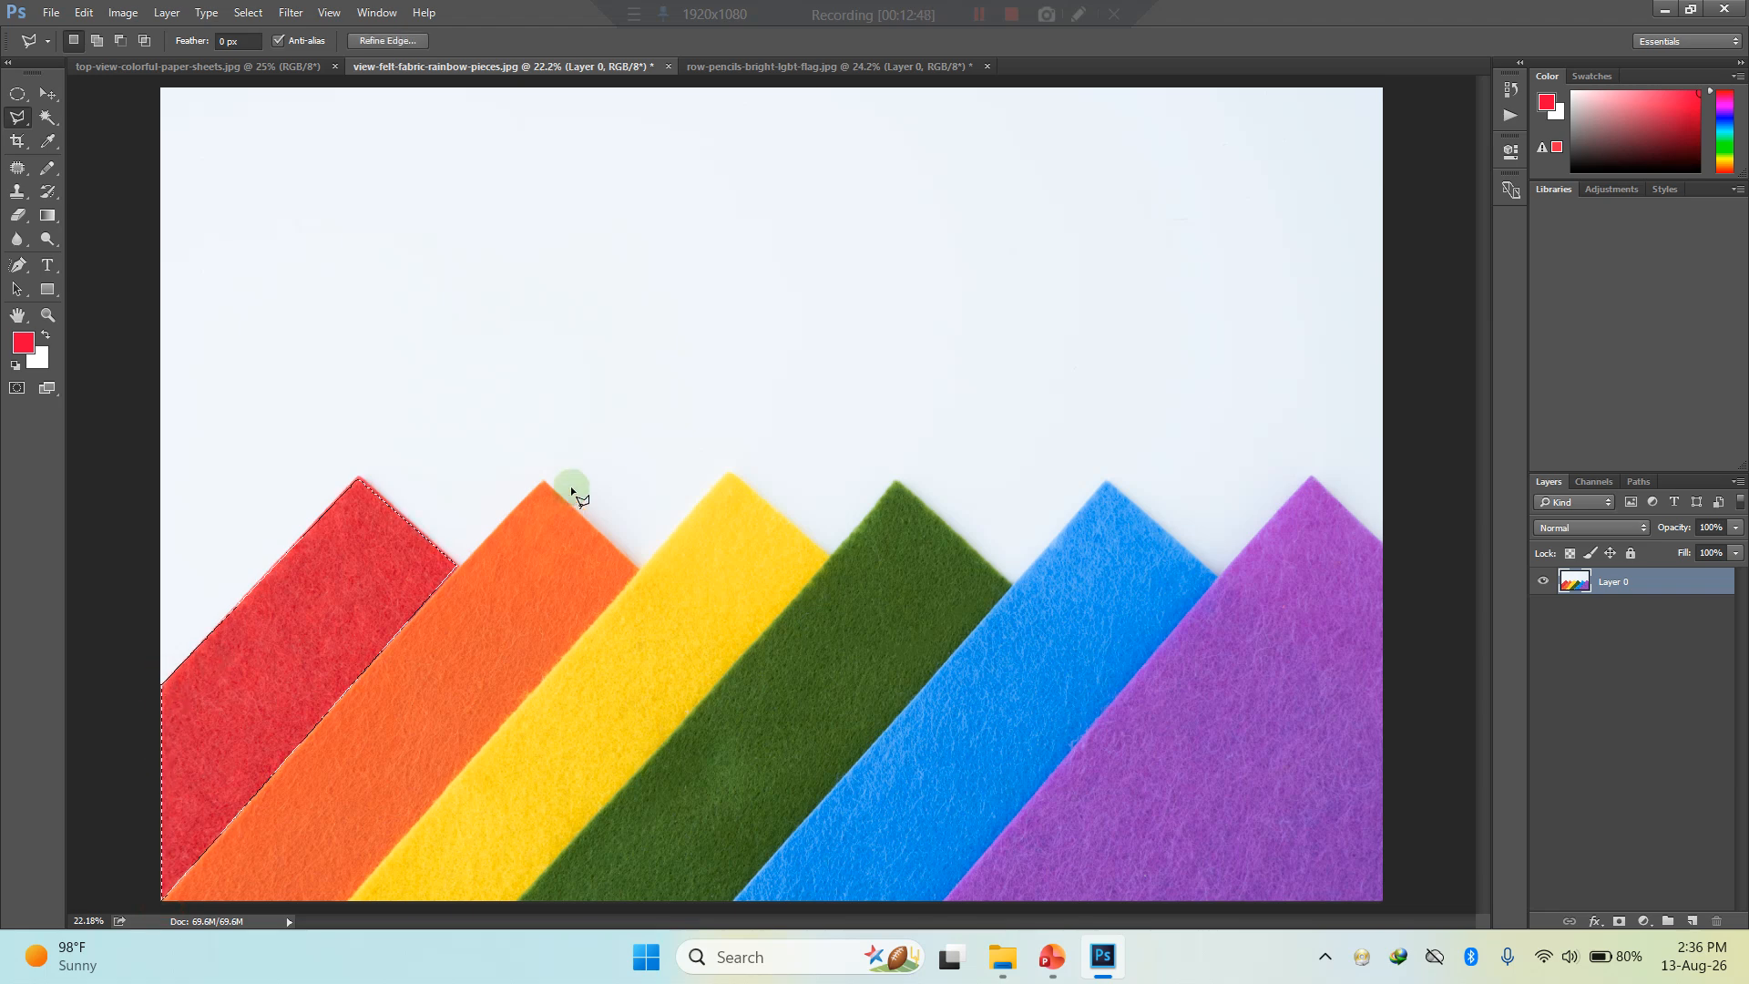
- Select the pale background with the Magic Wand and darken it using Hue/Saturation at hue -153, saturation -95 and lightness -89
{"action": "left_click", "coordinate": [47, 117]}
{"action": "left_click", "coordinate": [756, 266]}
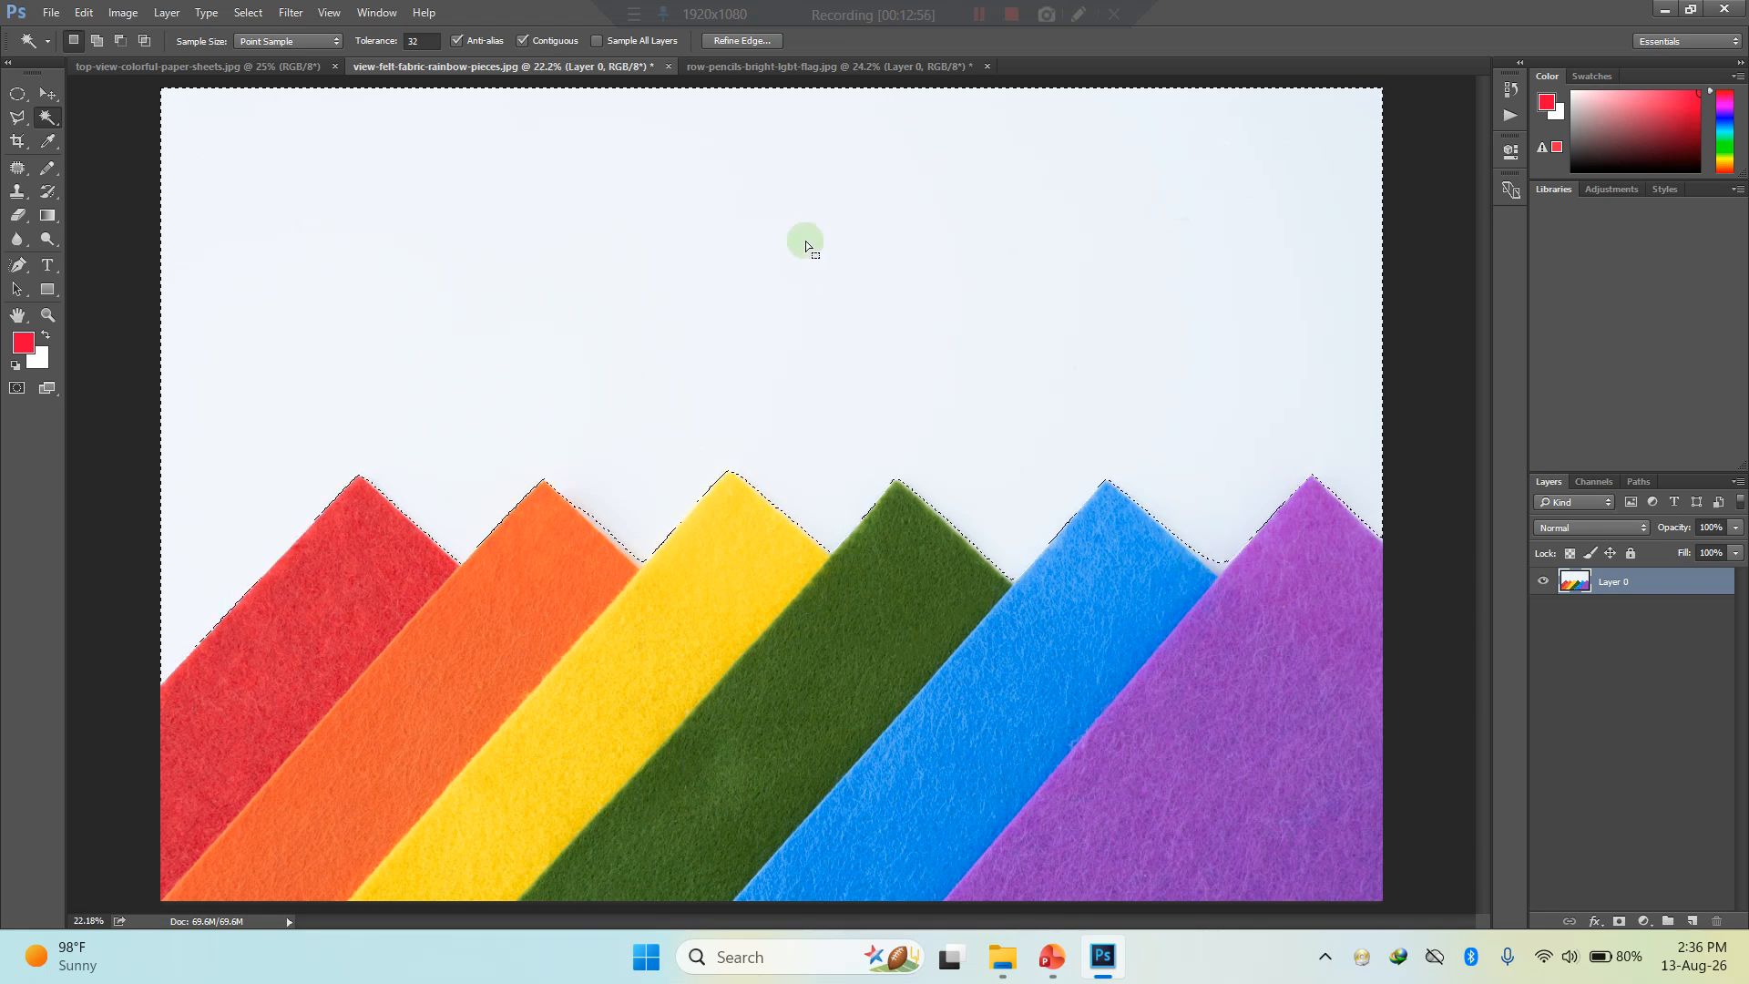
{"action": "key", "text": "ctrl+u"}
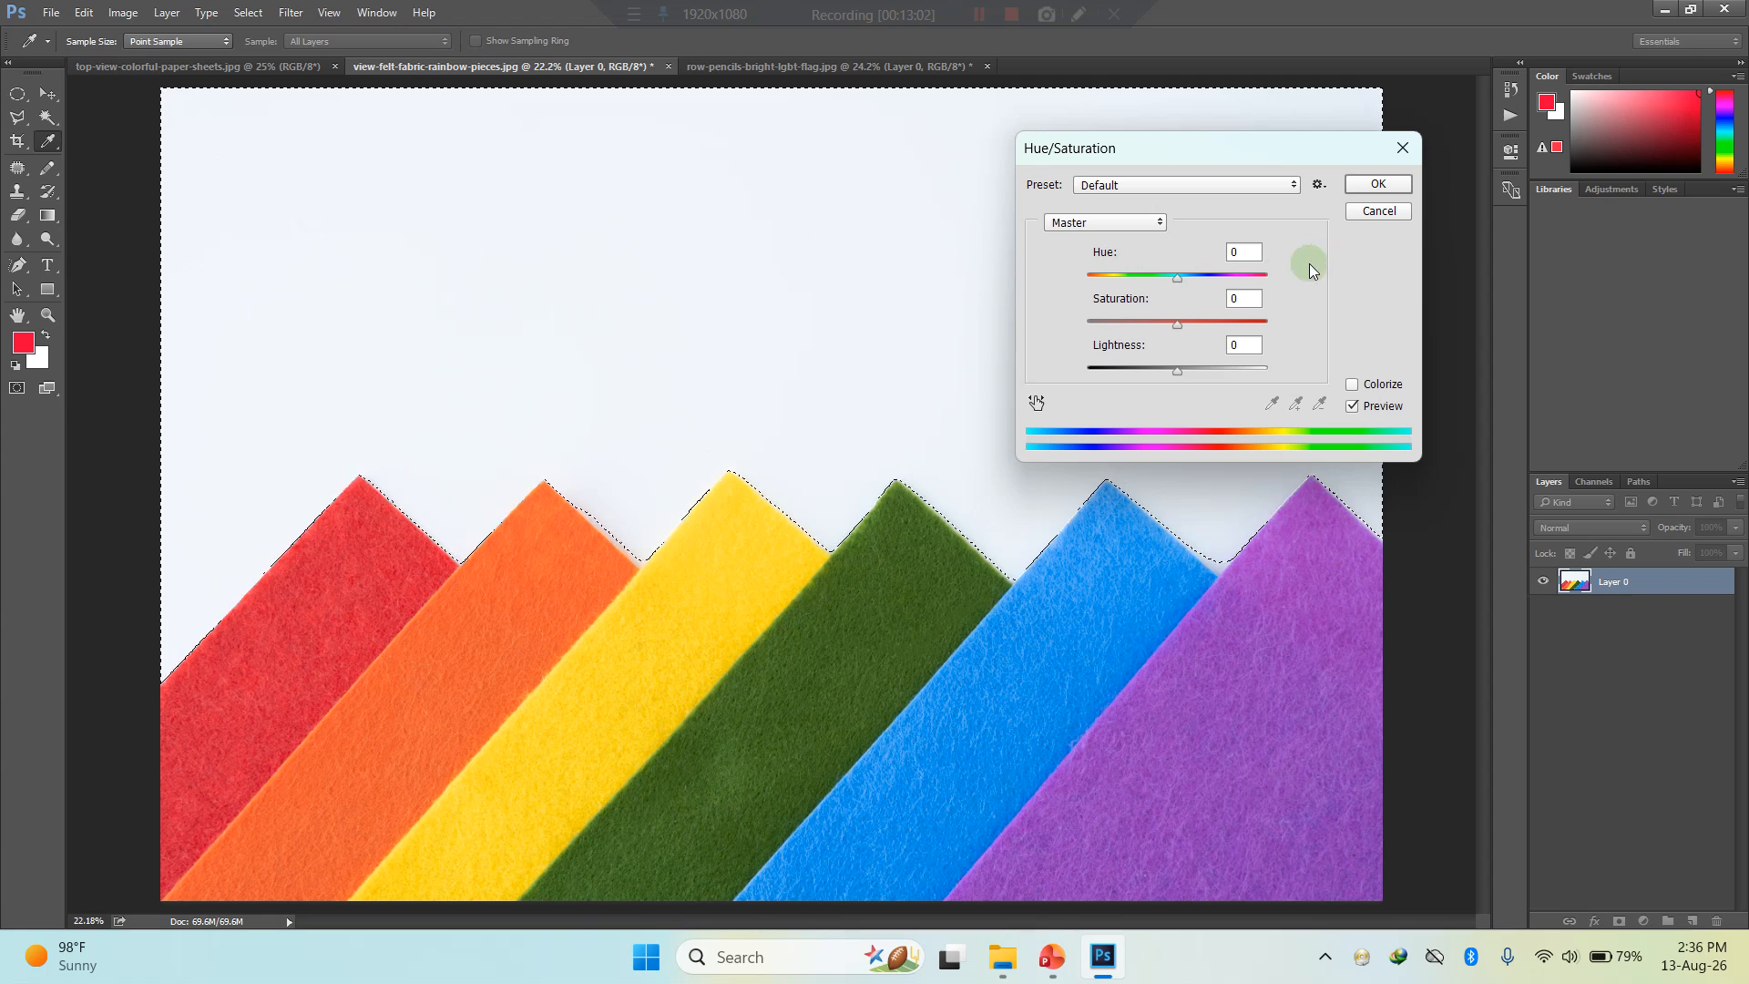
{"action": "left_click_drag", "start_coordinate": [1179, 277], "coordinate": [1097, 277]}
{"action": "left_click_drag", "start_coordinate": [1177, 324], "coordinate": [1091, 298]}
{"action": "left_click_drag", "start_coordinate": [1177, 370], "coordinate": [1097, 379]}
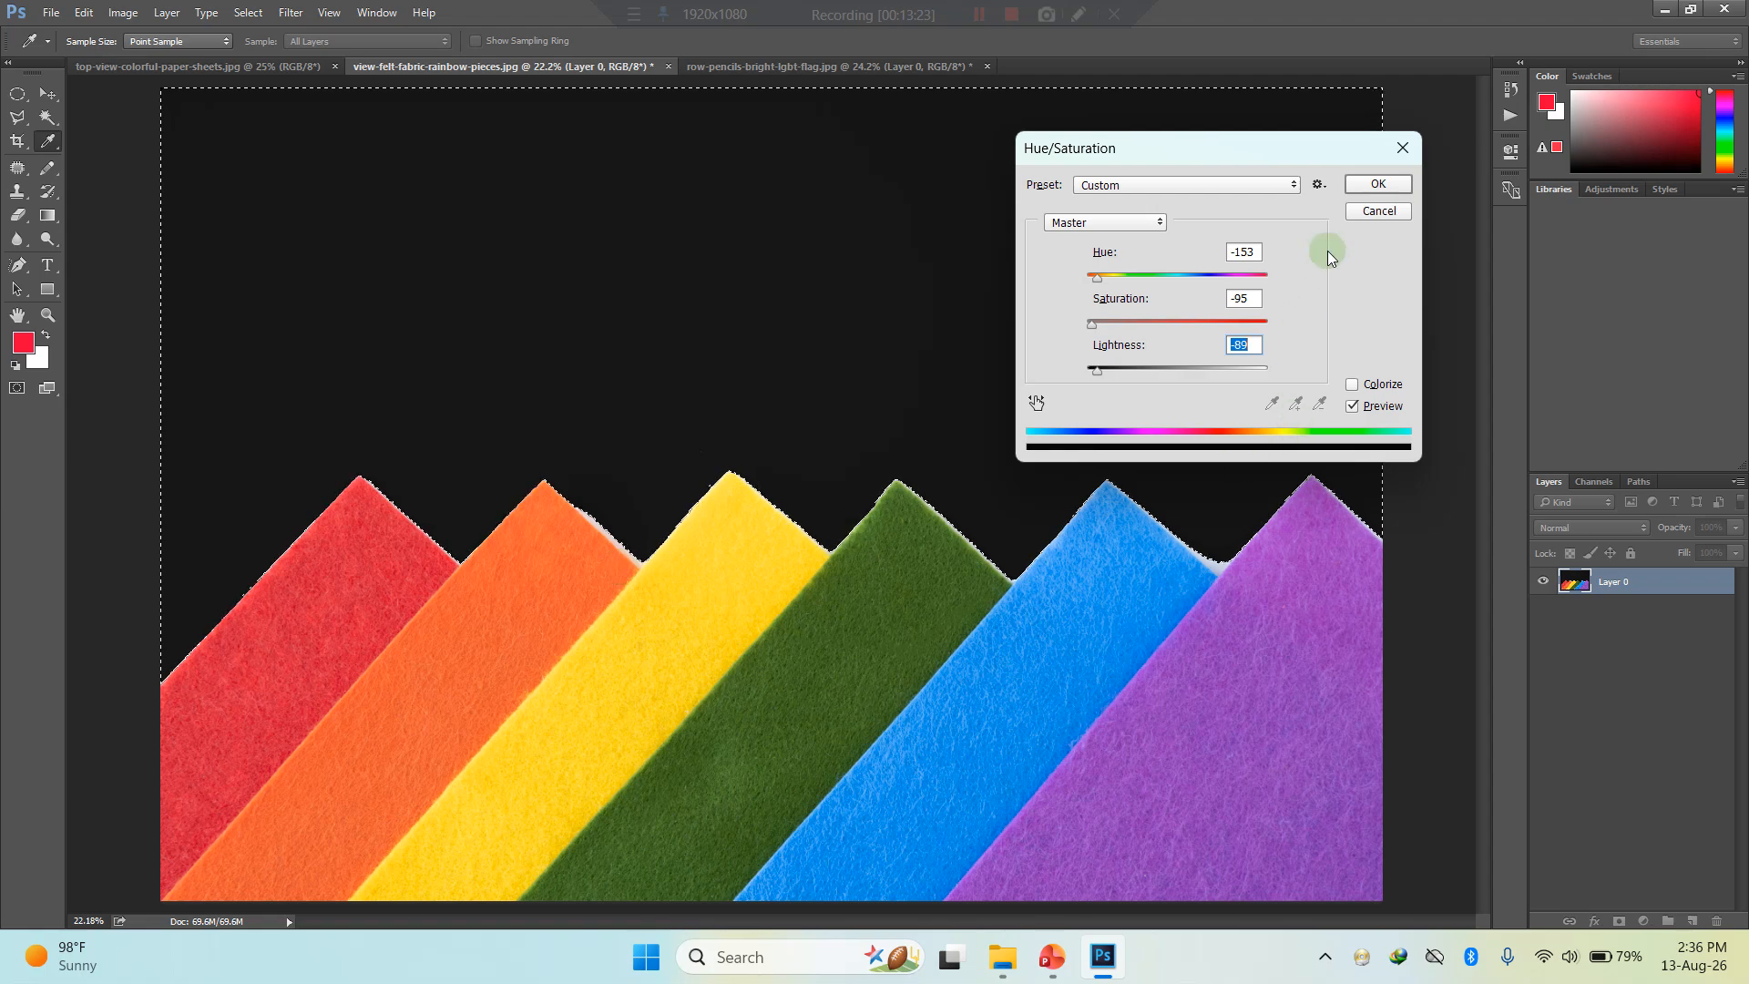
{"action": "left_click", "coordinate": [1378, 183]}
- Add the leftover pale fringe between the orange and yellow strips to the background selection with the Magic Wand
{"action": "scroll", "coordinate": [577, 557], "scroll_direction": "up", "scroll_amount": 5}
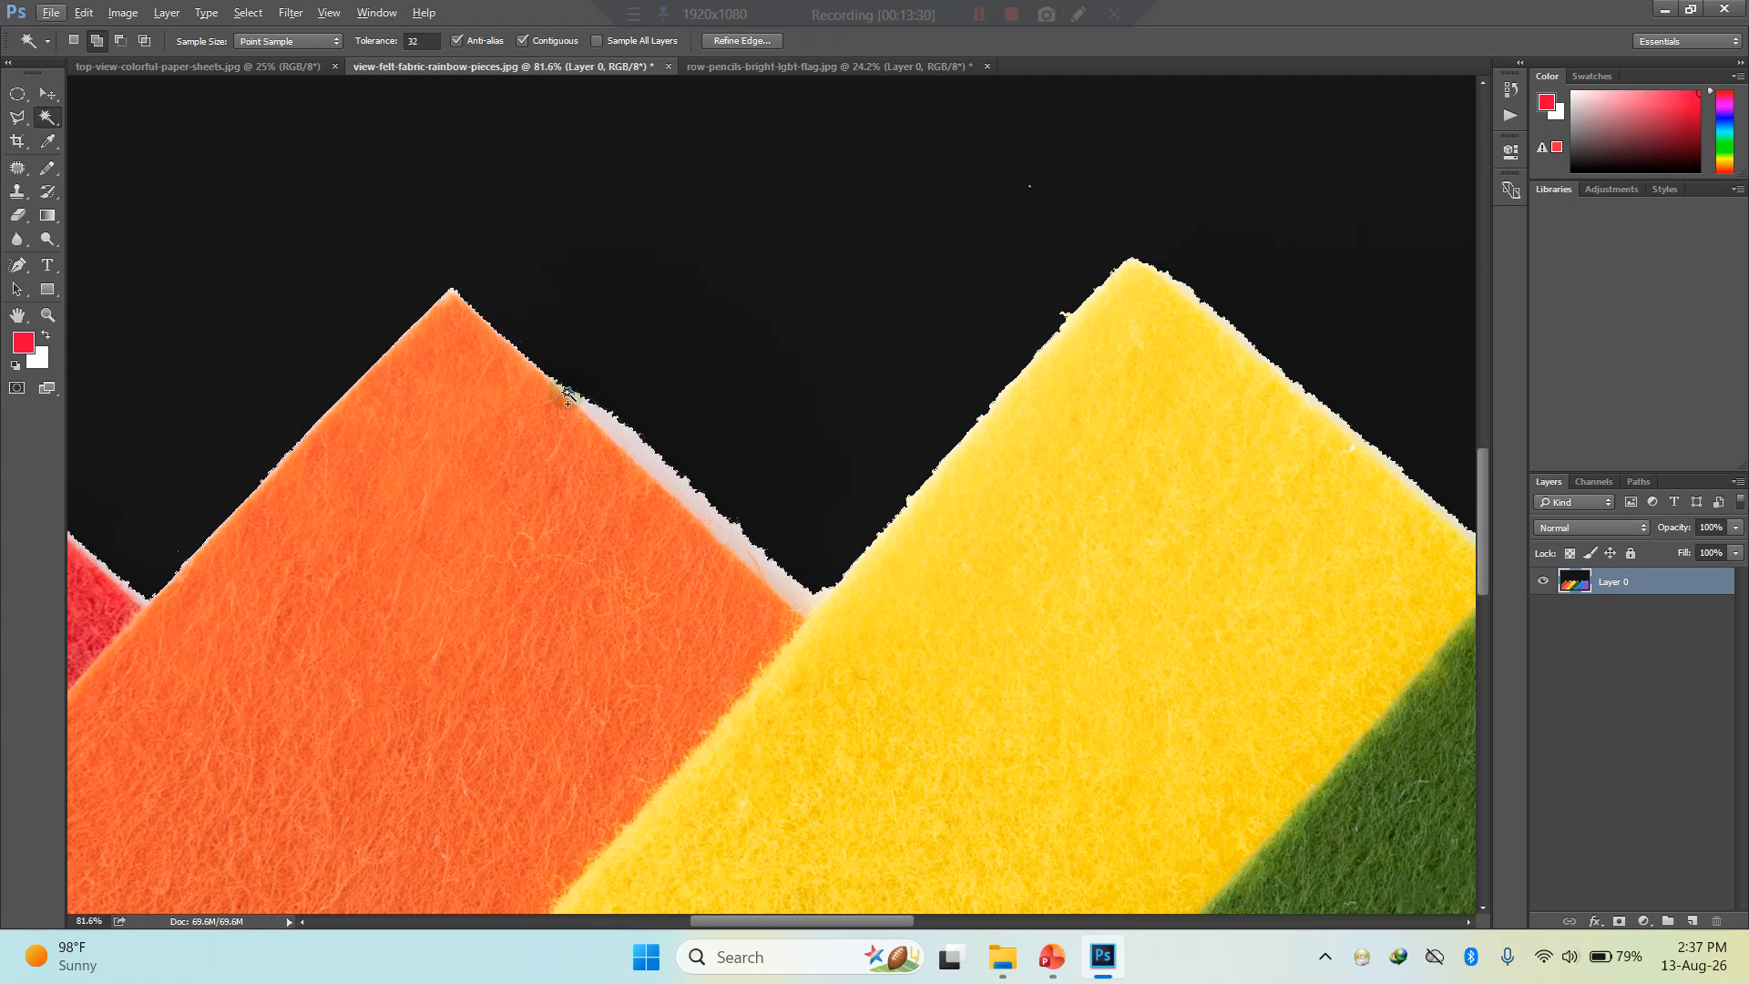
{"action": "left_click", "coordinate": [624, 441], "text": "shift"}
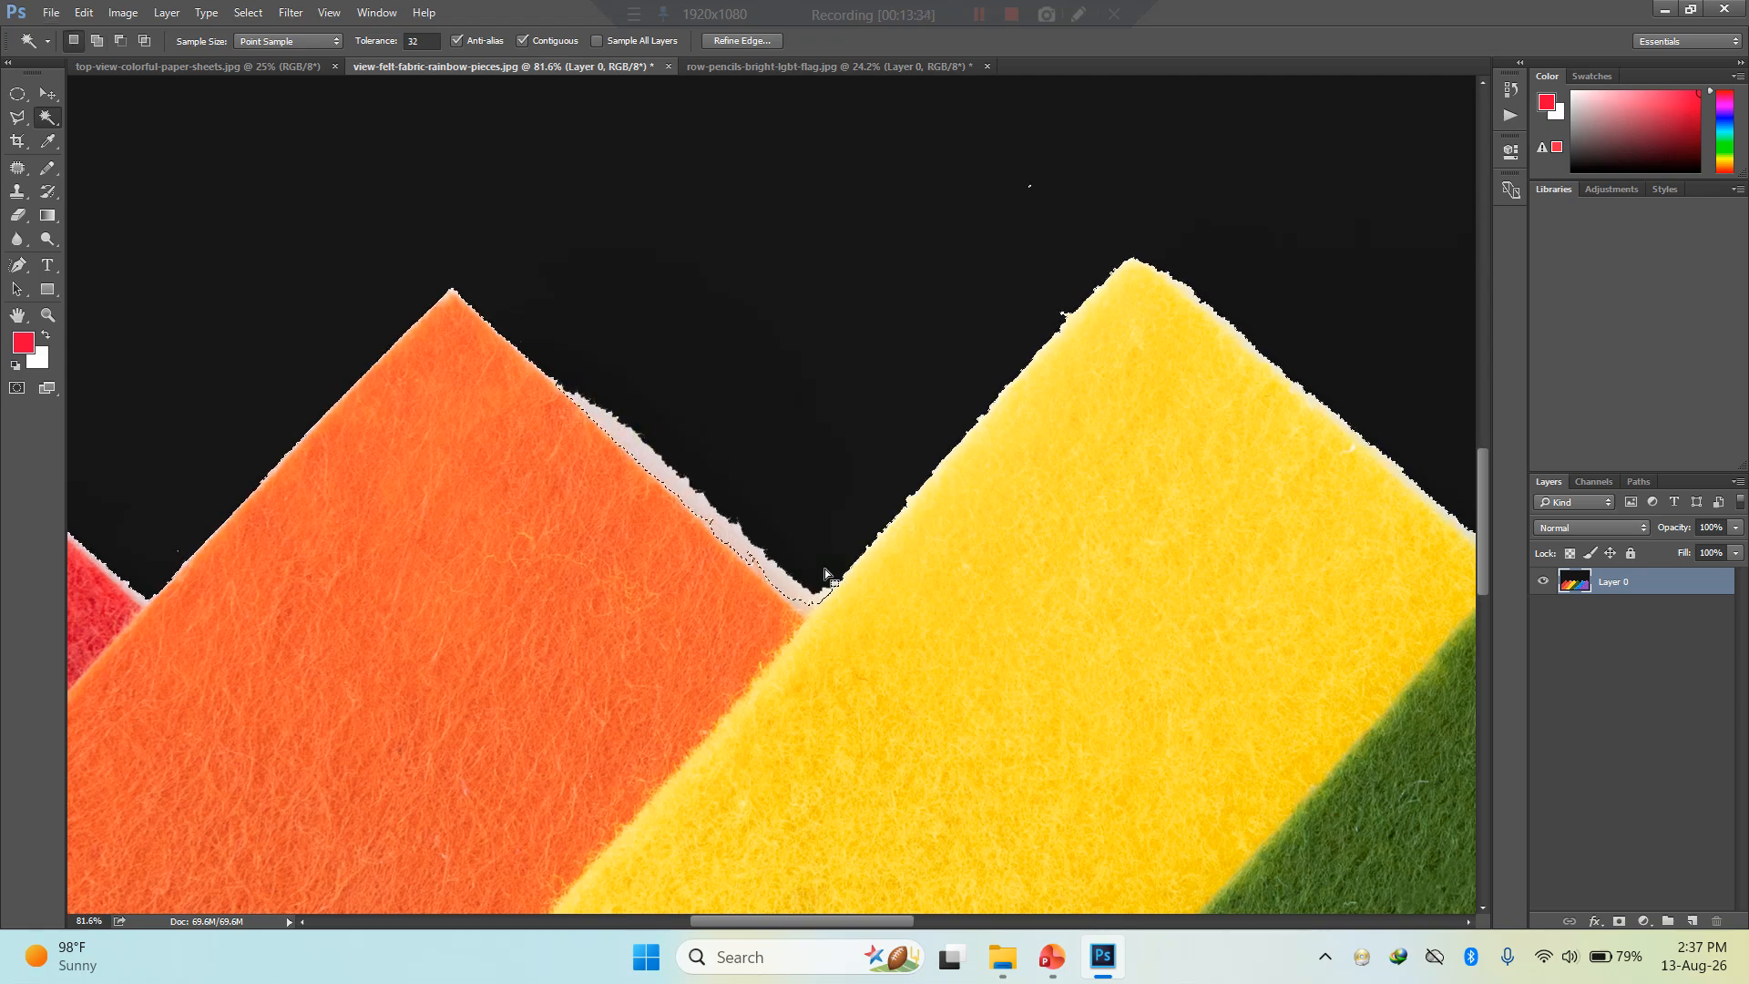
{"action": "scroll", "coordinate": [774, 588], "scroll_direction": "up", "scroll_amount": 10}
{"action": "scroll", "coordinate": [783, 599], "scroll_direction": "down", "scroll_amount": 15}
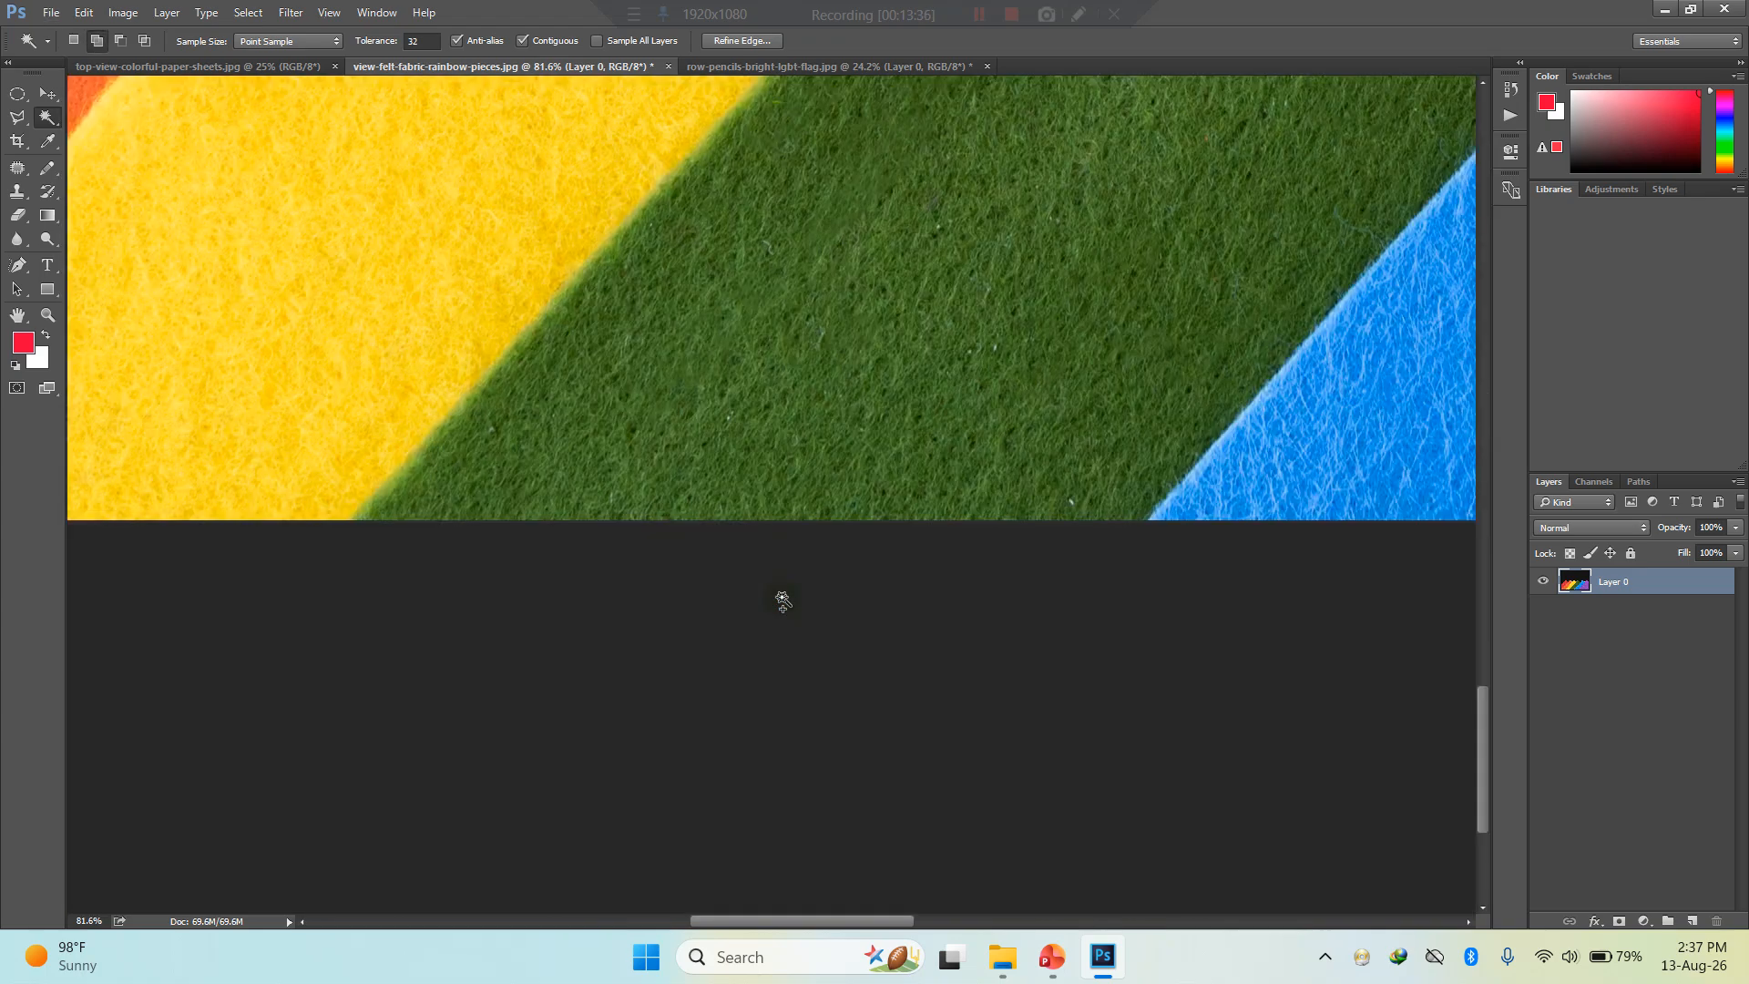
{"action": "scroll", "coordinate": [834, 537], "scroll_direction": "up", "scroll_amount": 6}
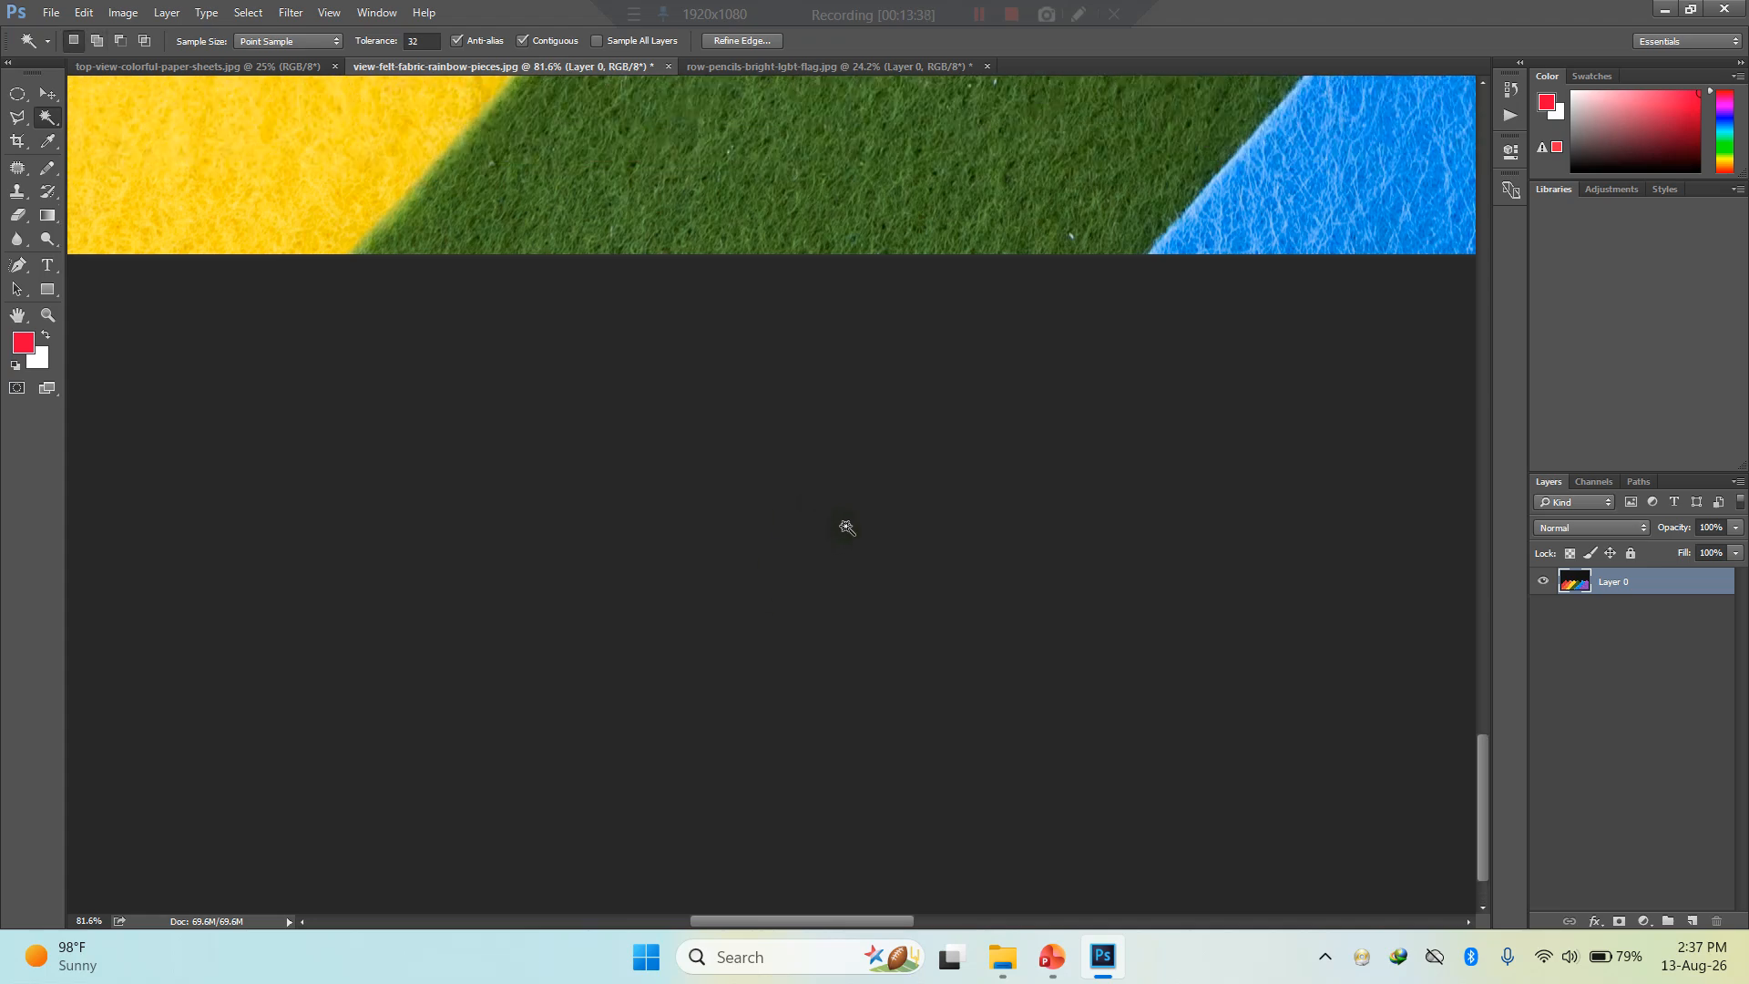
{"action": "scroll", "coordinate": [856, 511], "scroll_direction": "up", "scroll_amount": 5}
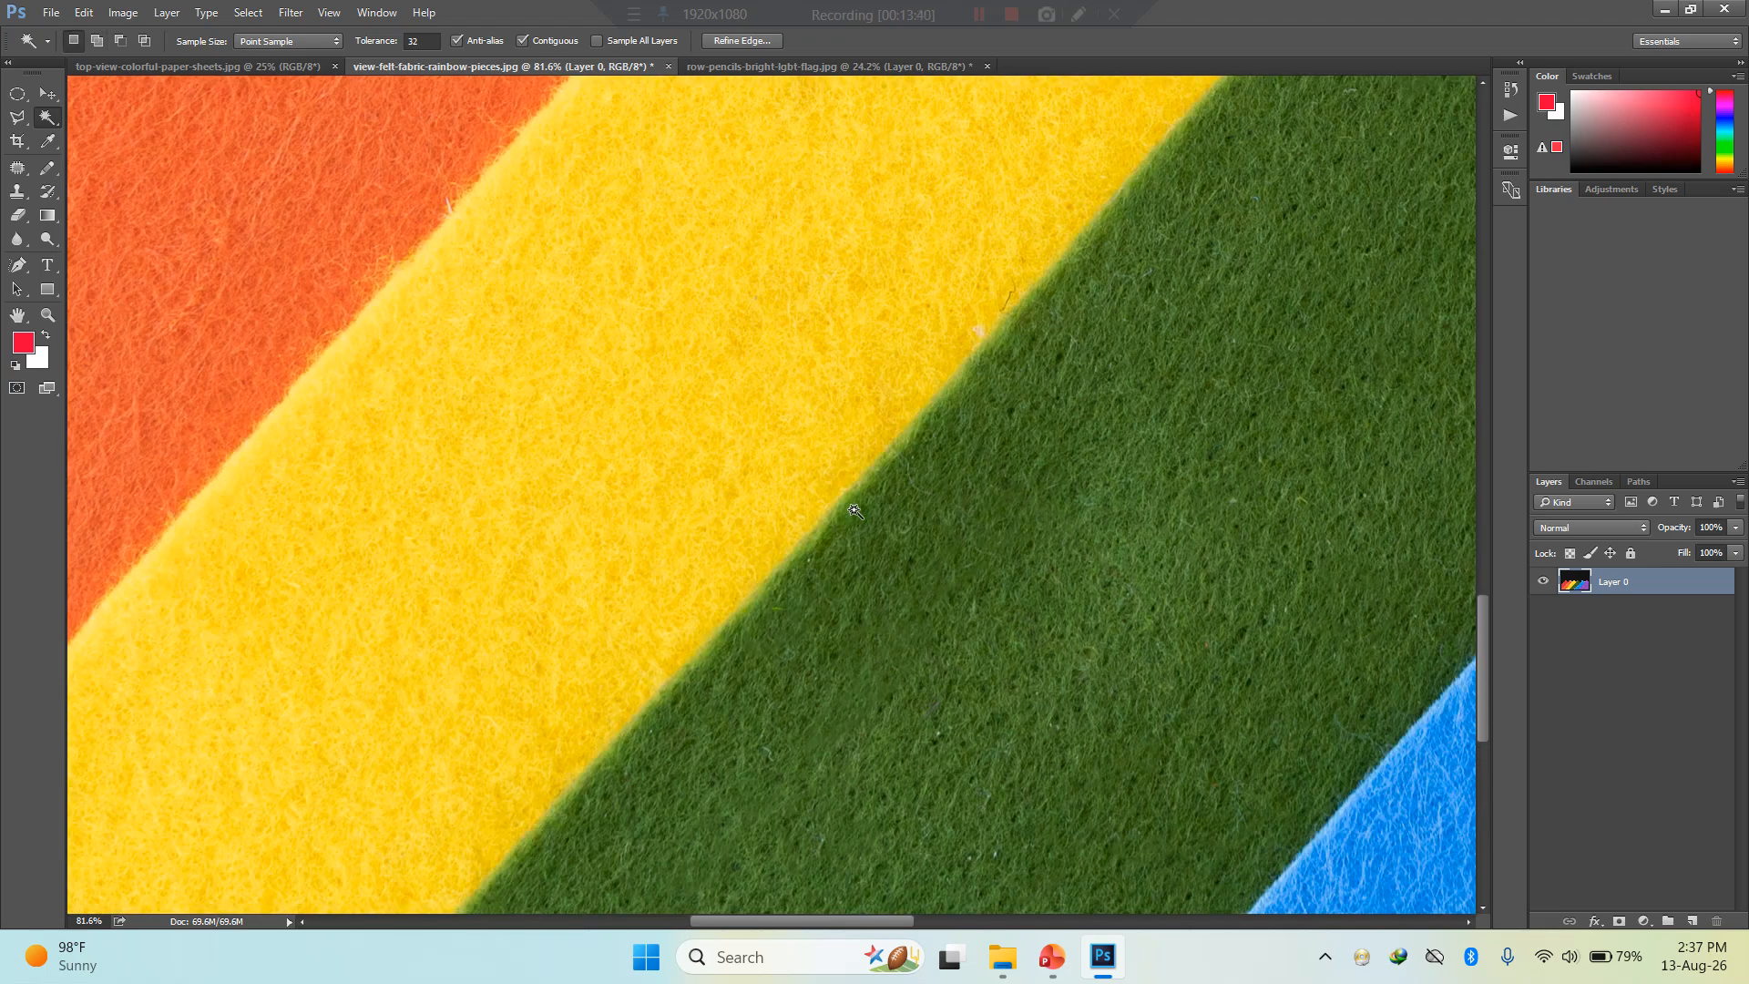
{"action": "scroll", "coordinate": [861, 512], "scroll_direction": "down", "scroll_amount": 6, "text": "alt"}
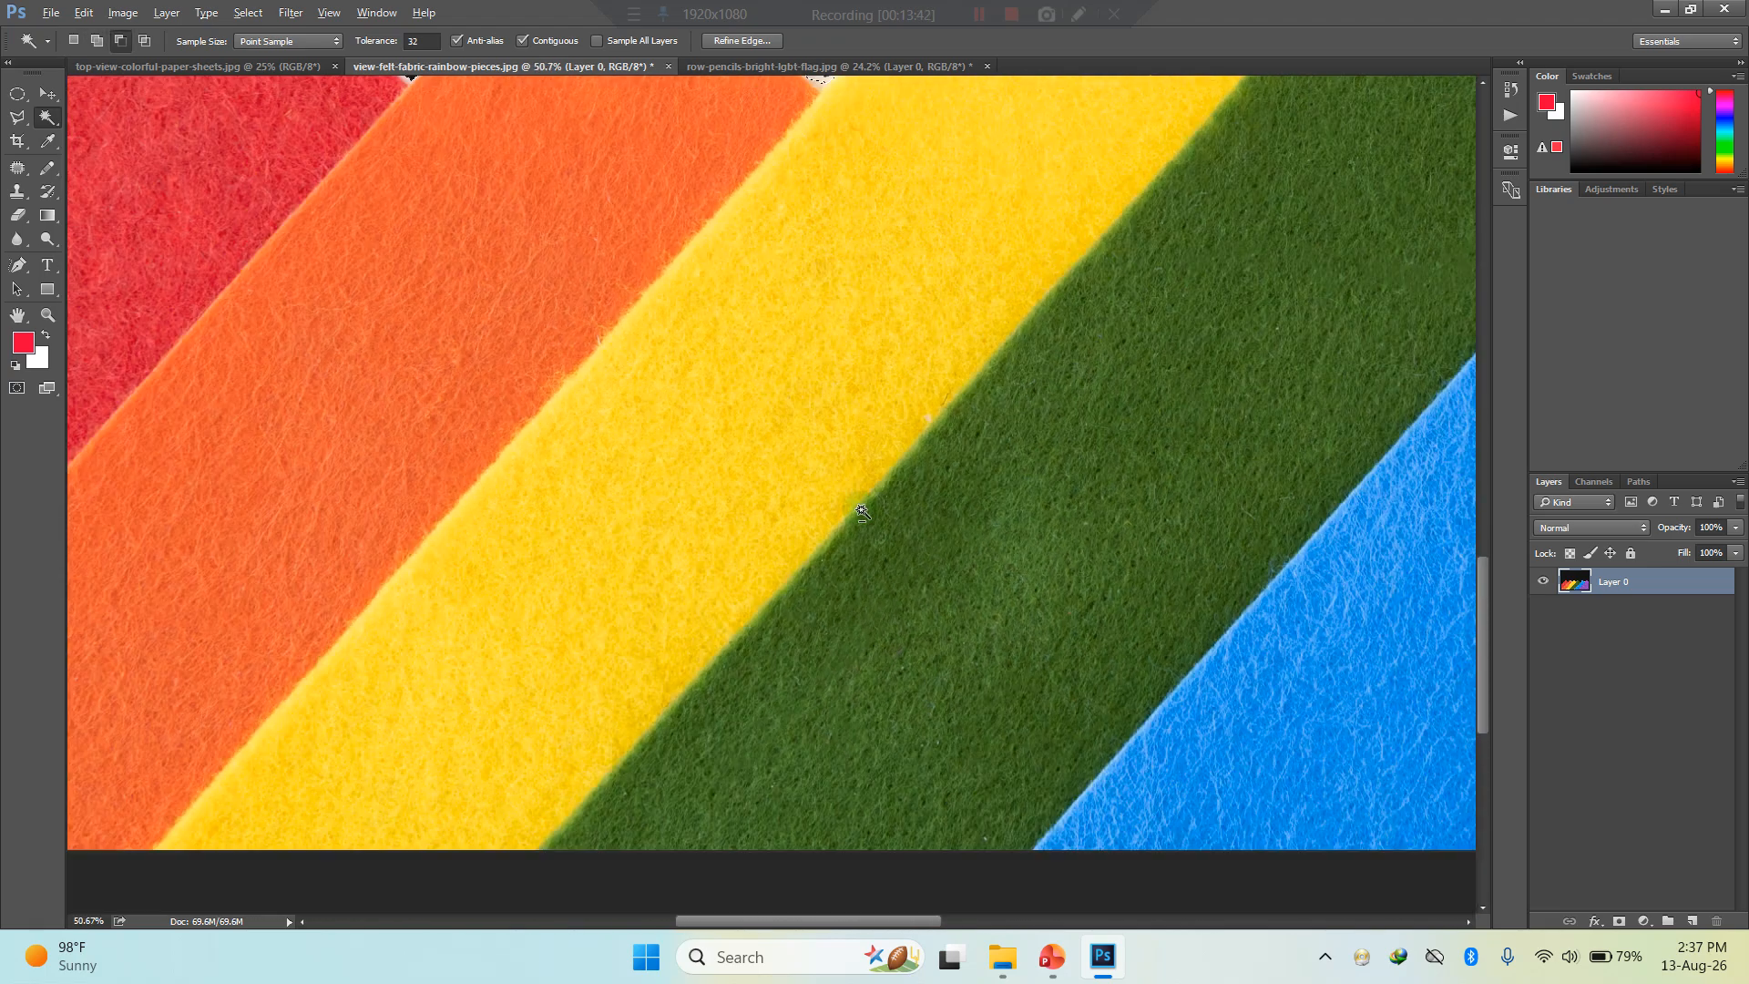
{"action": "scroll", "coordinate": [239, 290], "scroll_direction": "up", "scroll_amount": 3, "text": "alt"}
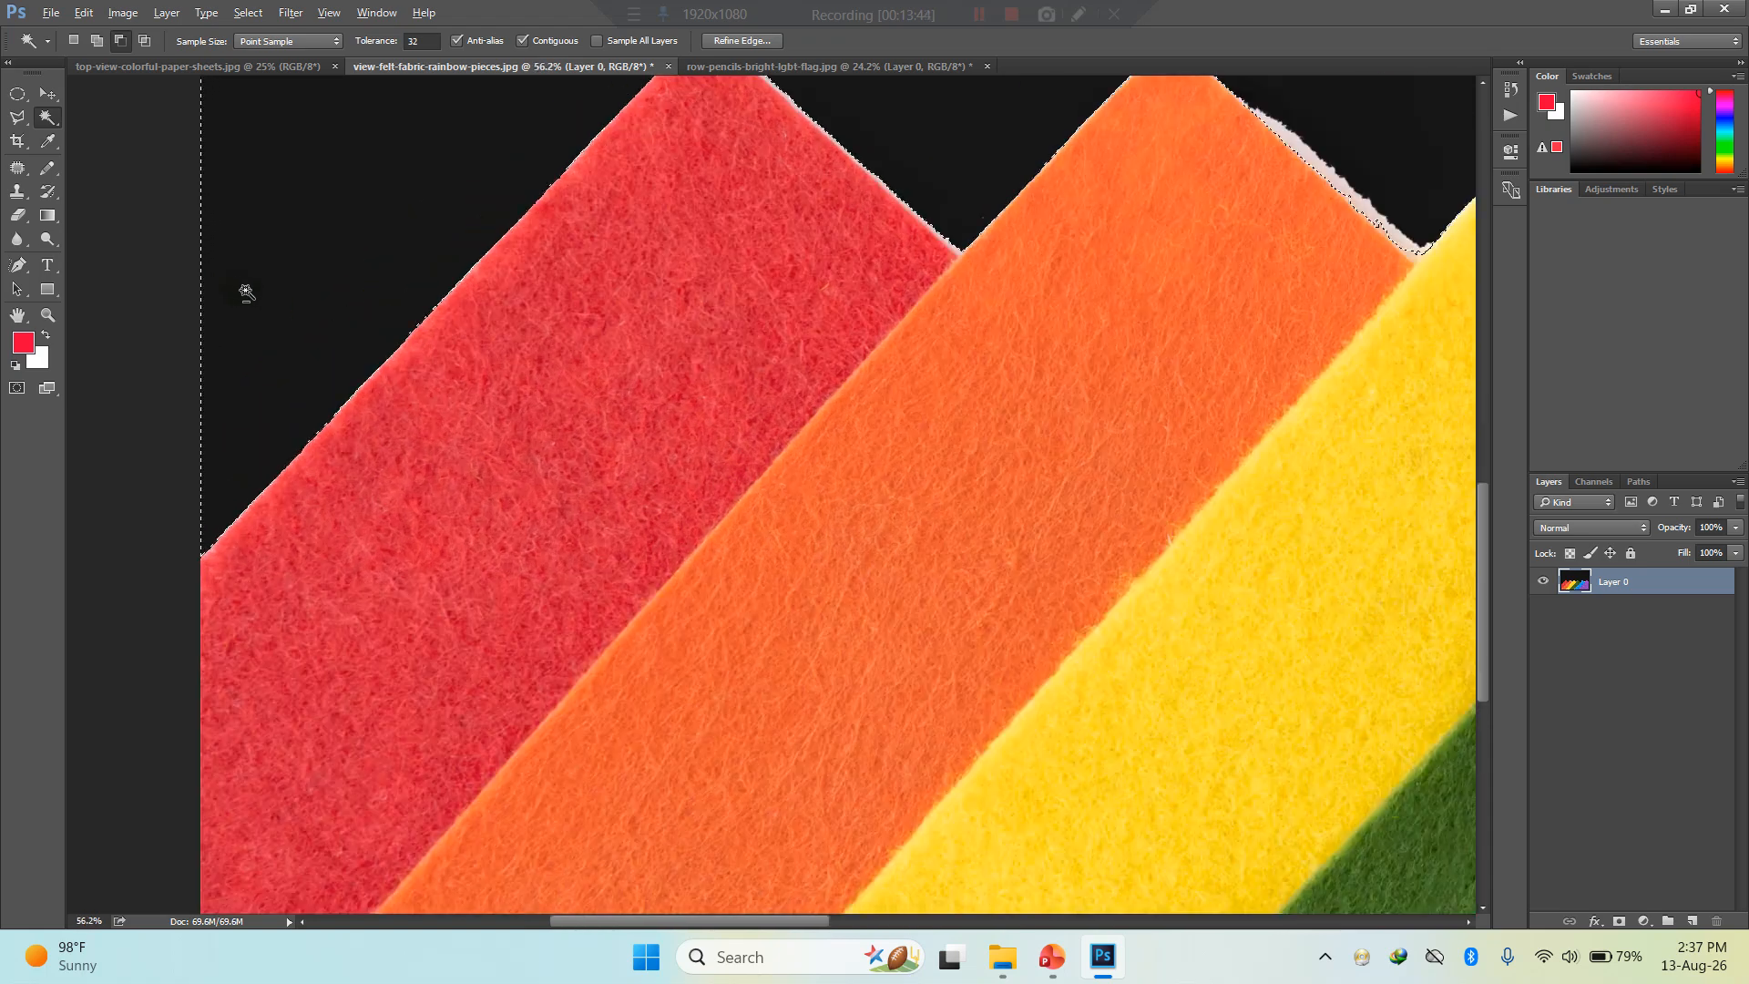
- Start an additive Polygonal Lasso outline at the image's left edge and trace the upper edges of the red and orange strips
{"action": "left_click", "coordinate": [18, 126]}
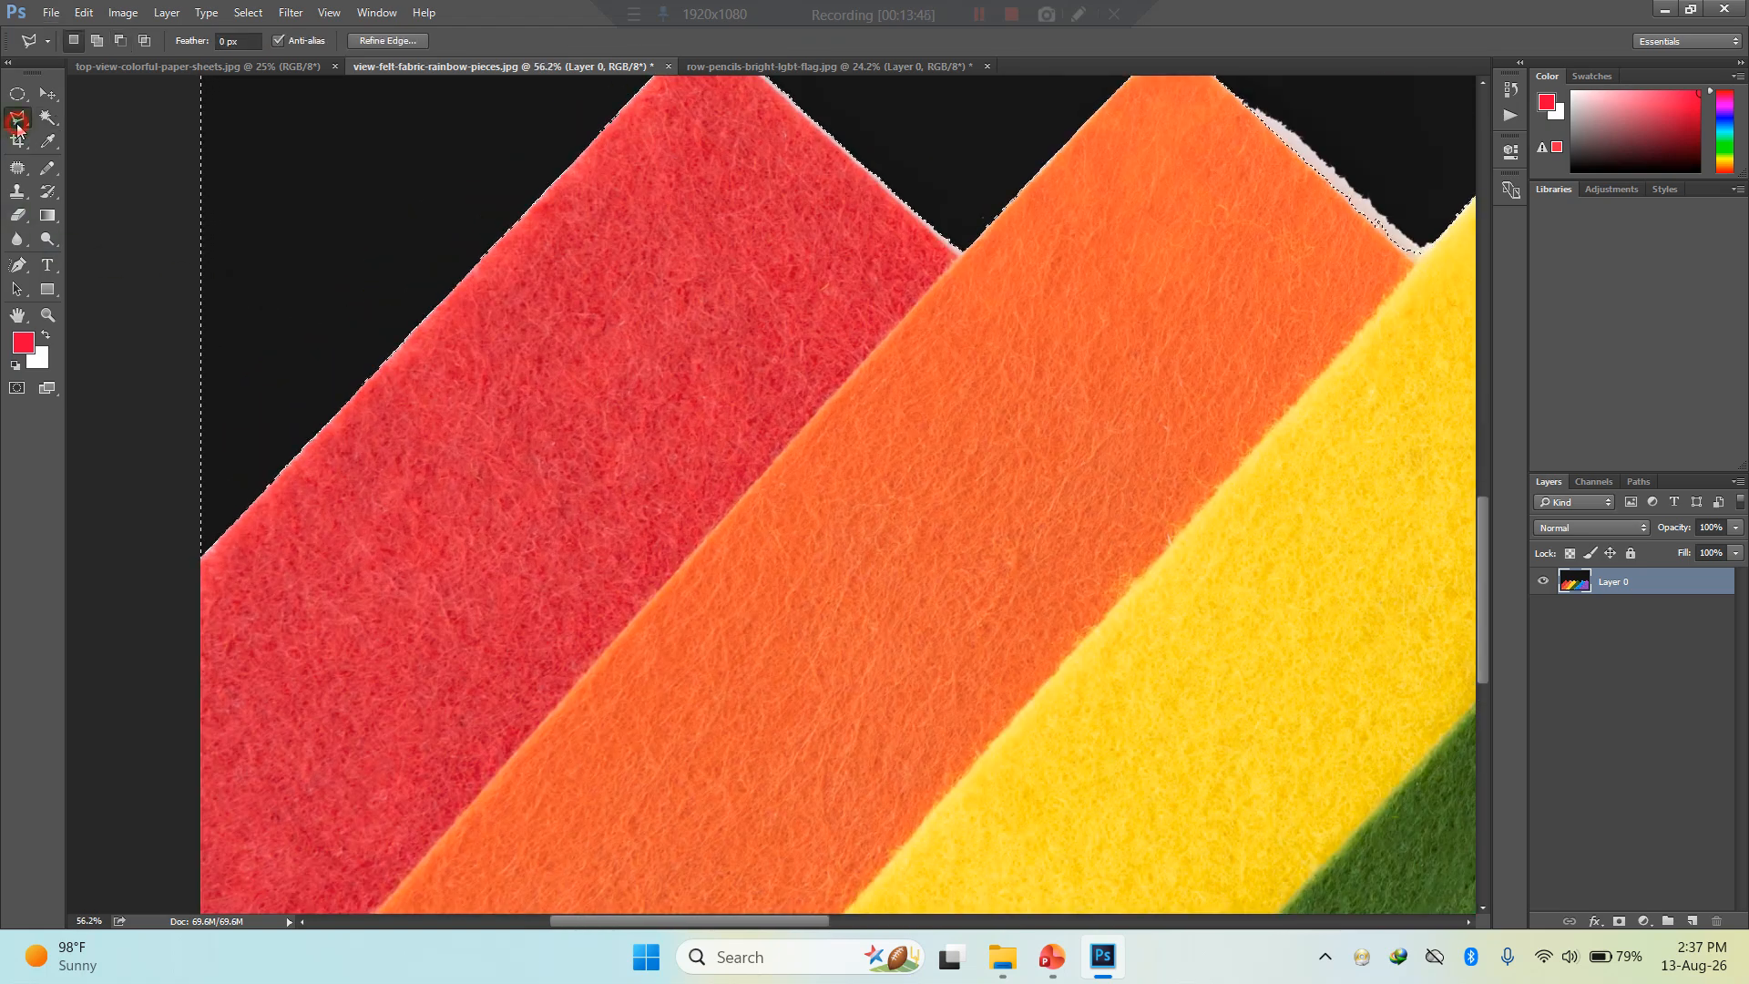
{"action": "left_click", "coordinate": [202, 554]}
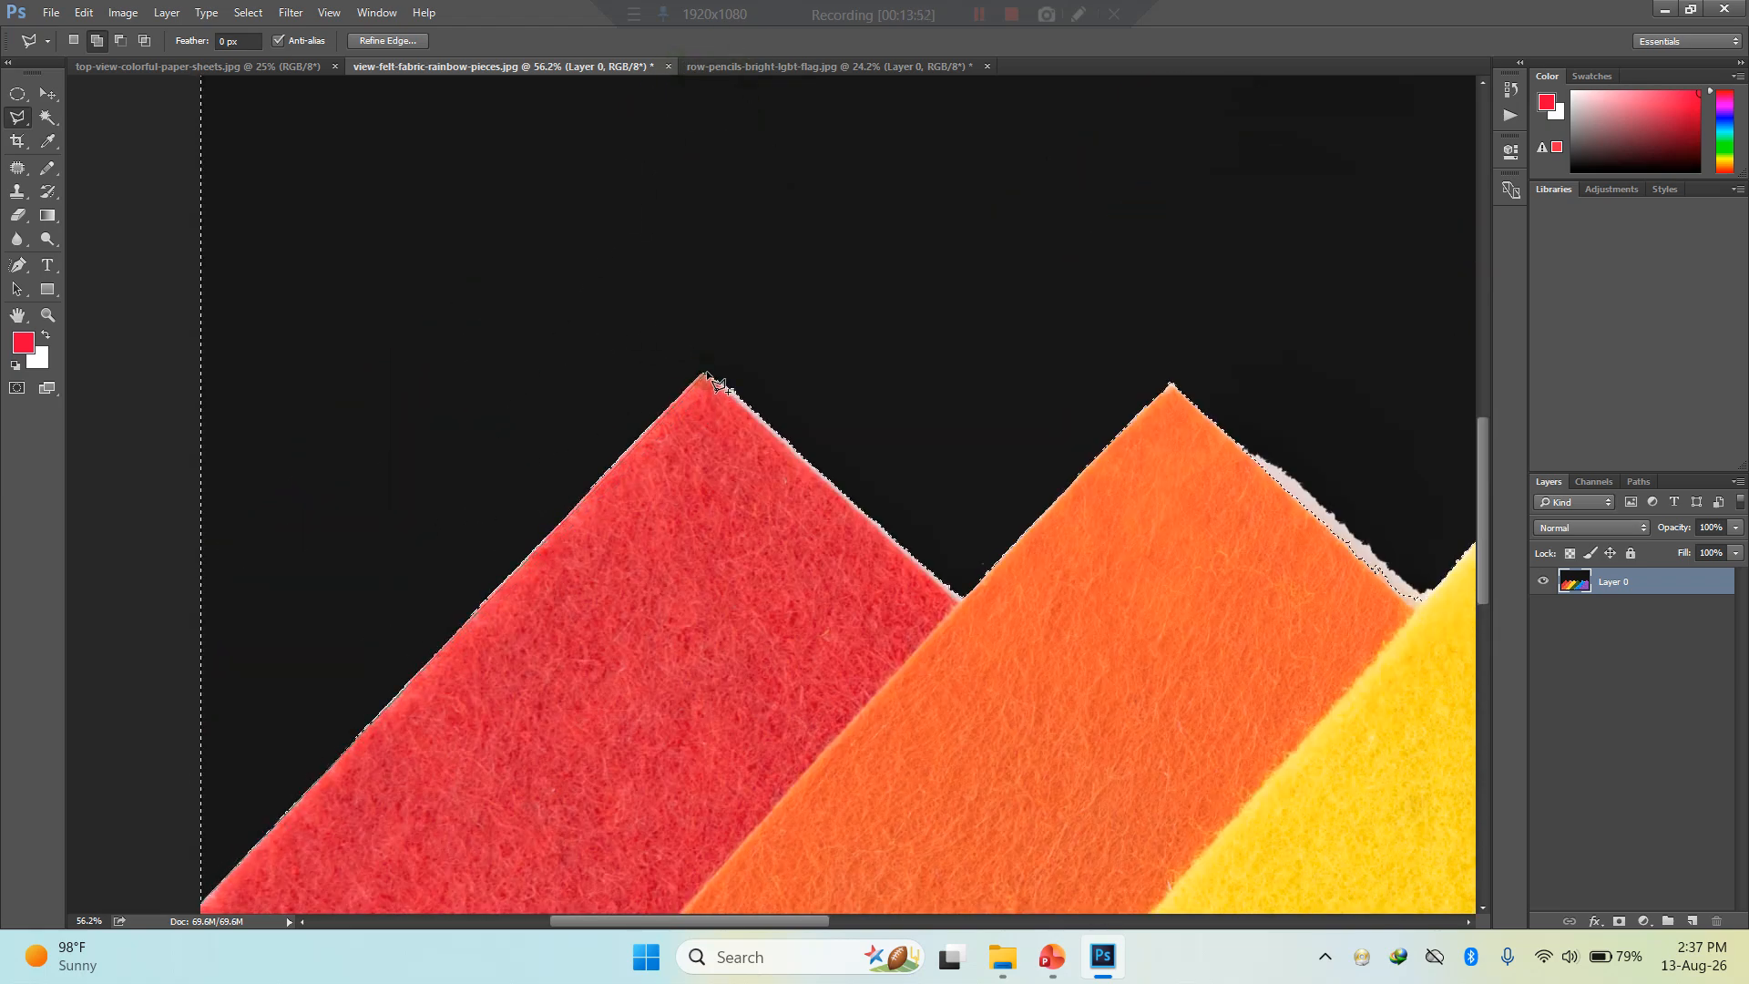
{"action": "left_click", "coordinate": [703, 374]}
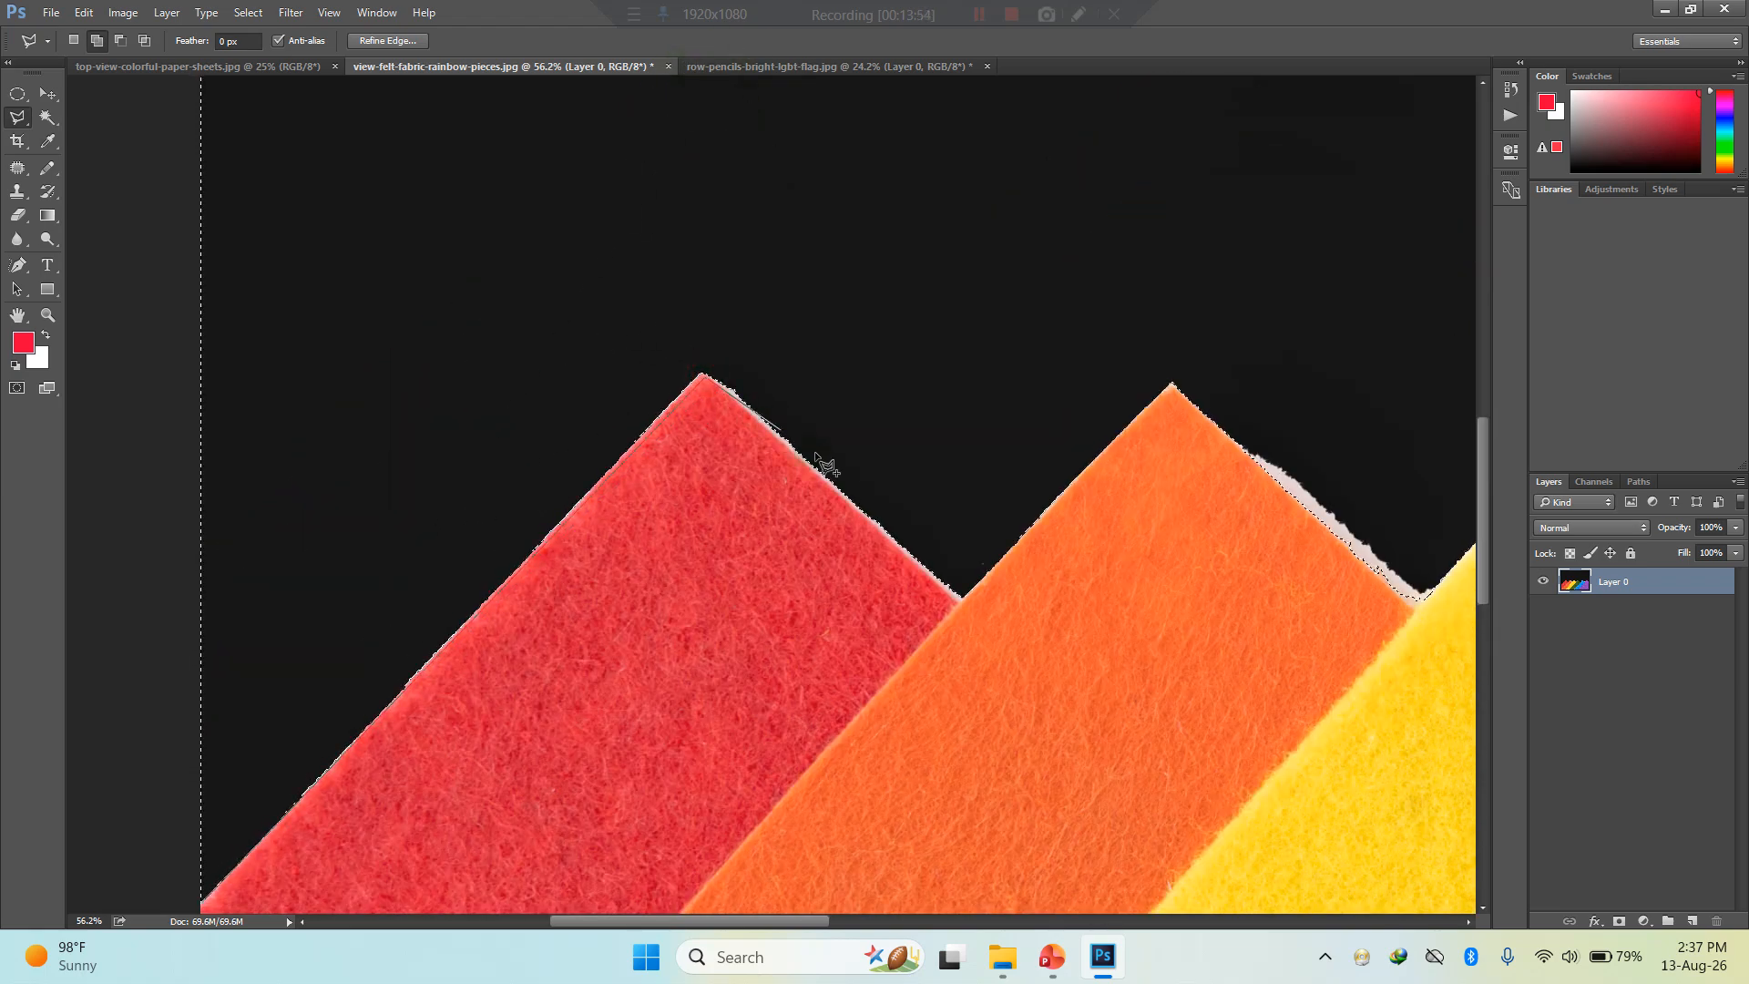
{"action": "left_click", "coordinate": [959, 603]}
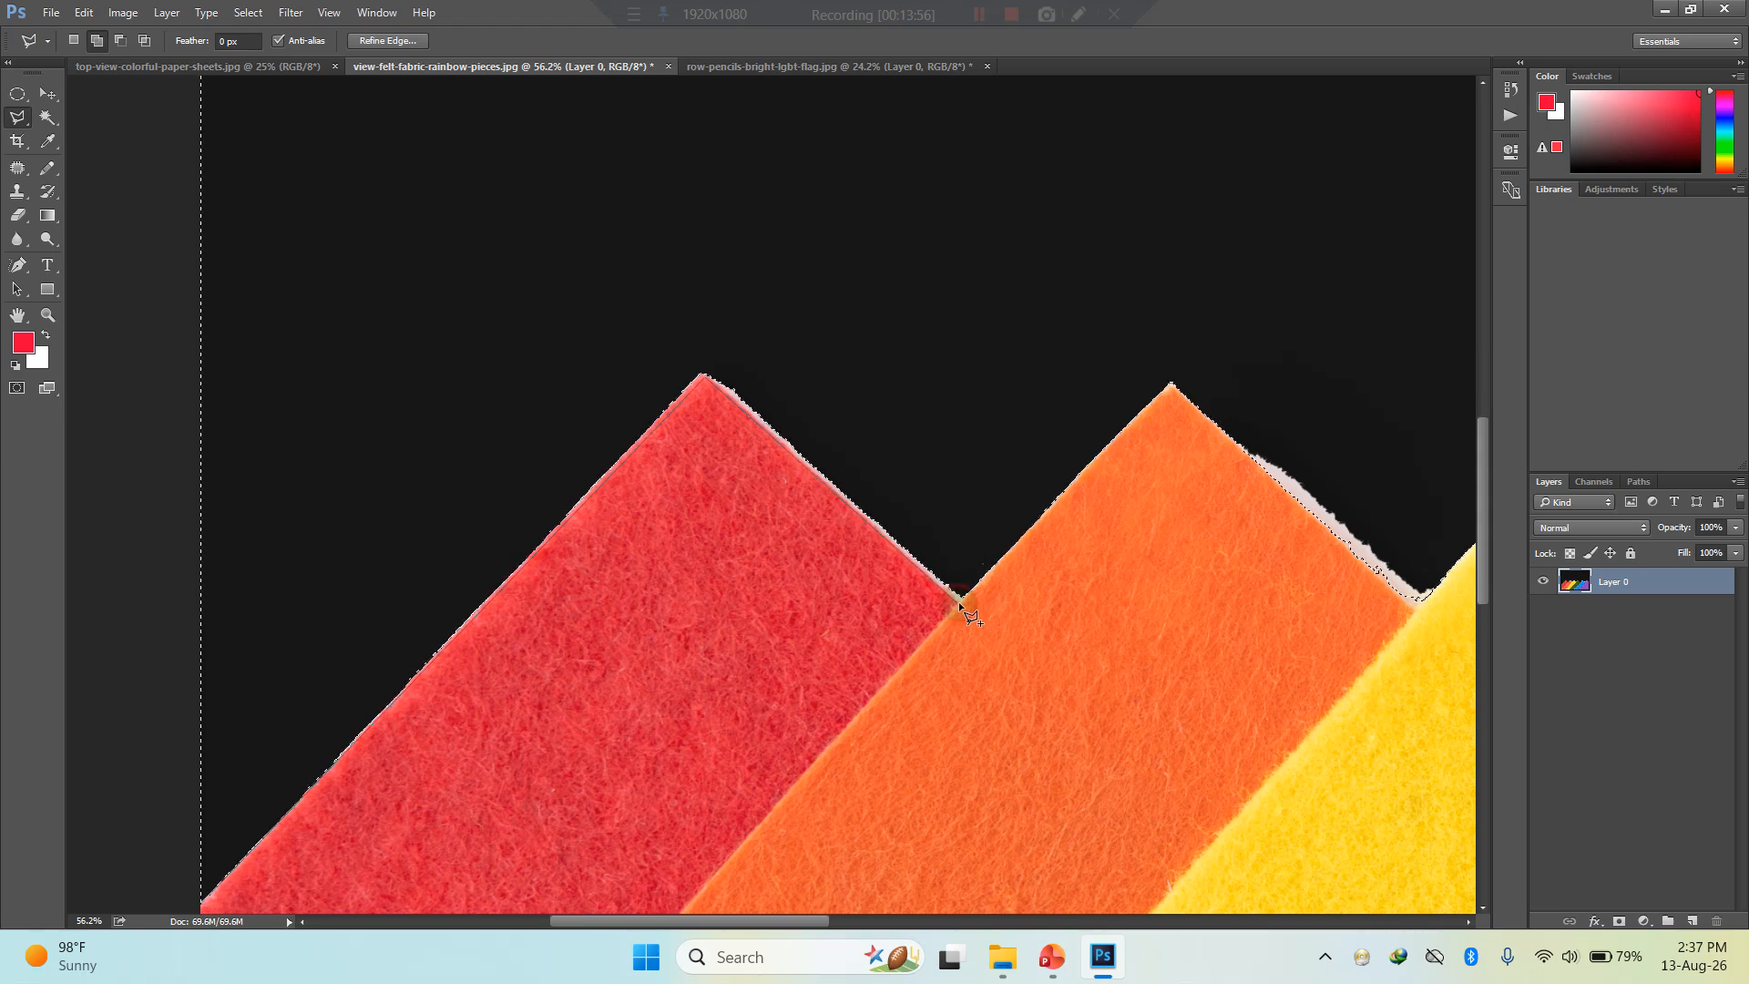
{"action": "left_click", "coordinate": [1172, 386]}
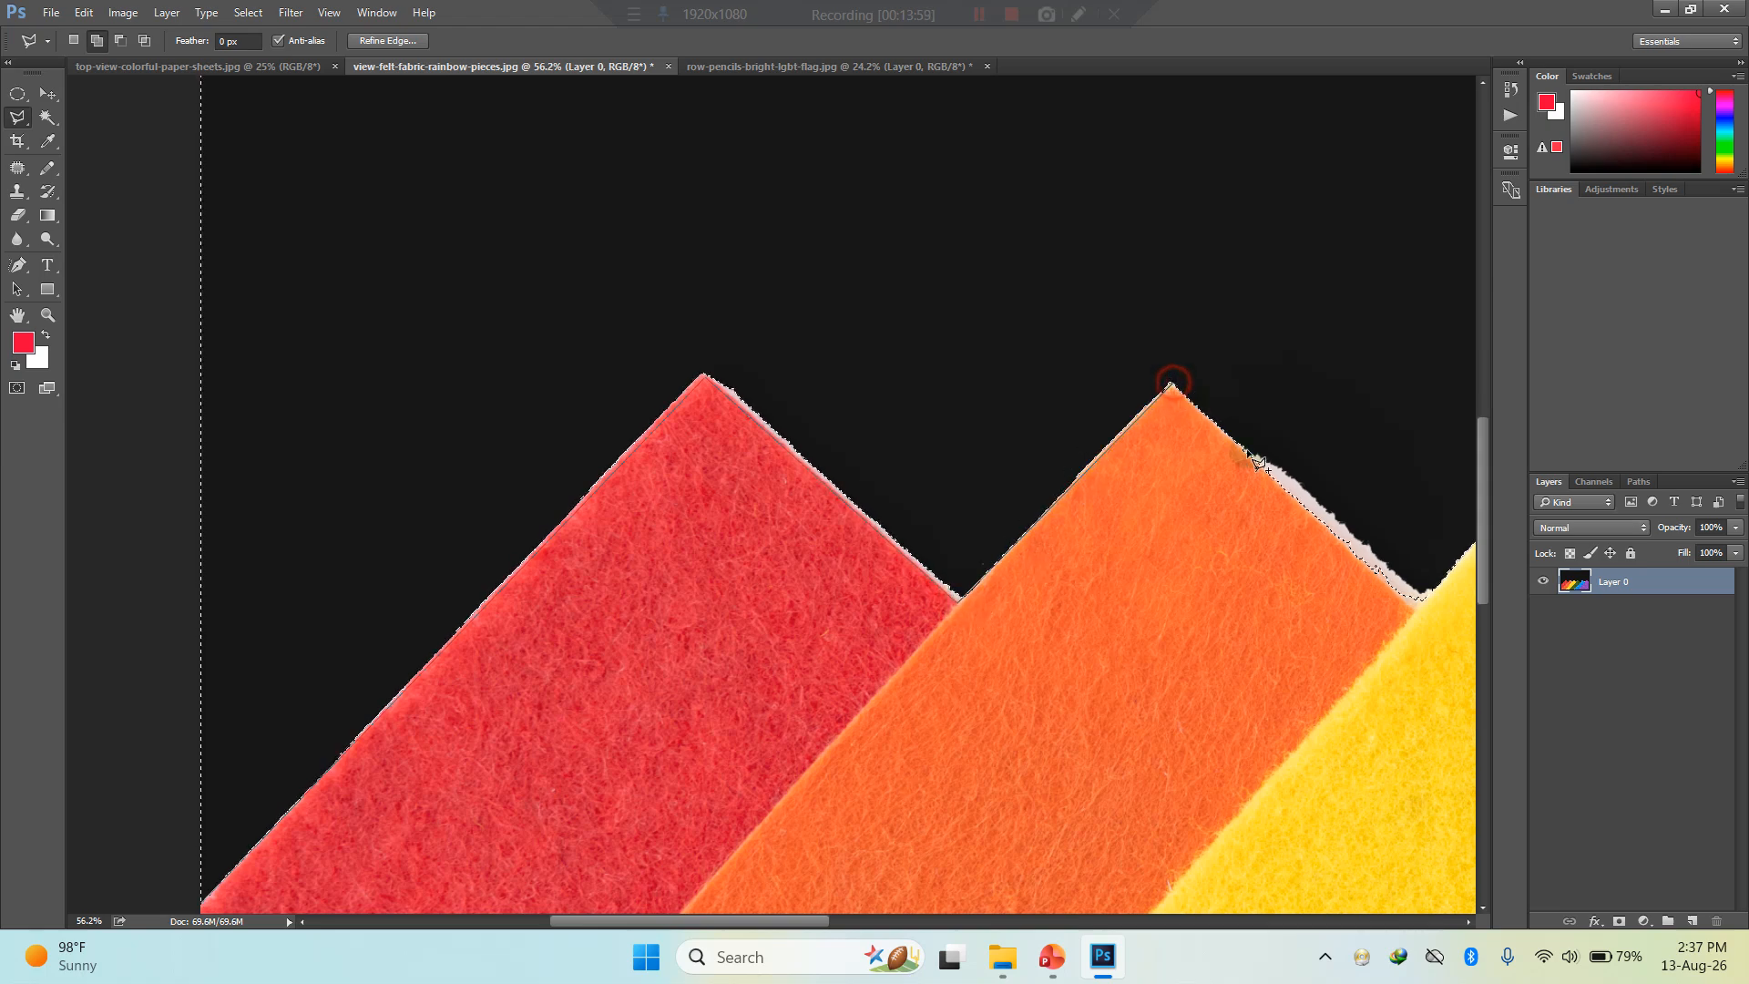
{"action": "left_click", "coordinate": [1412, 609]}
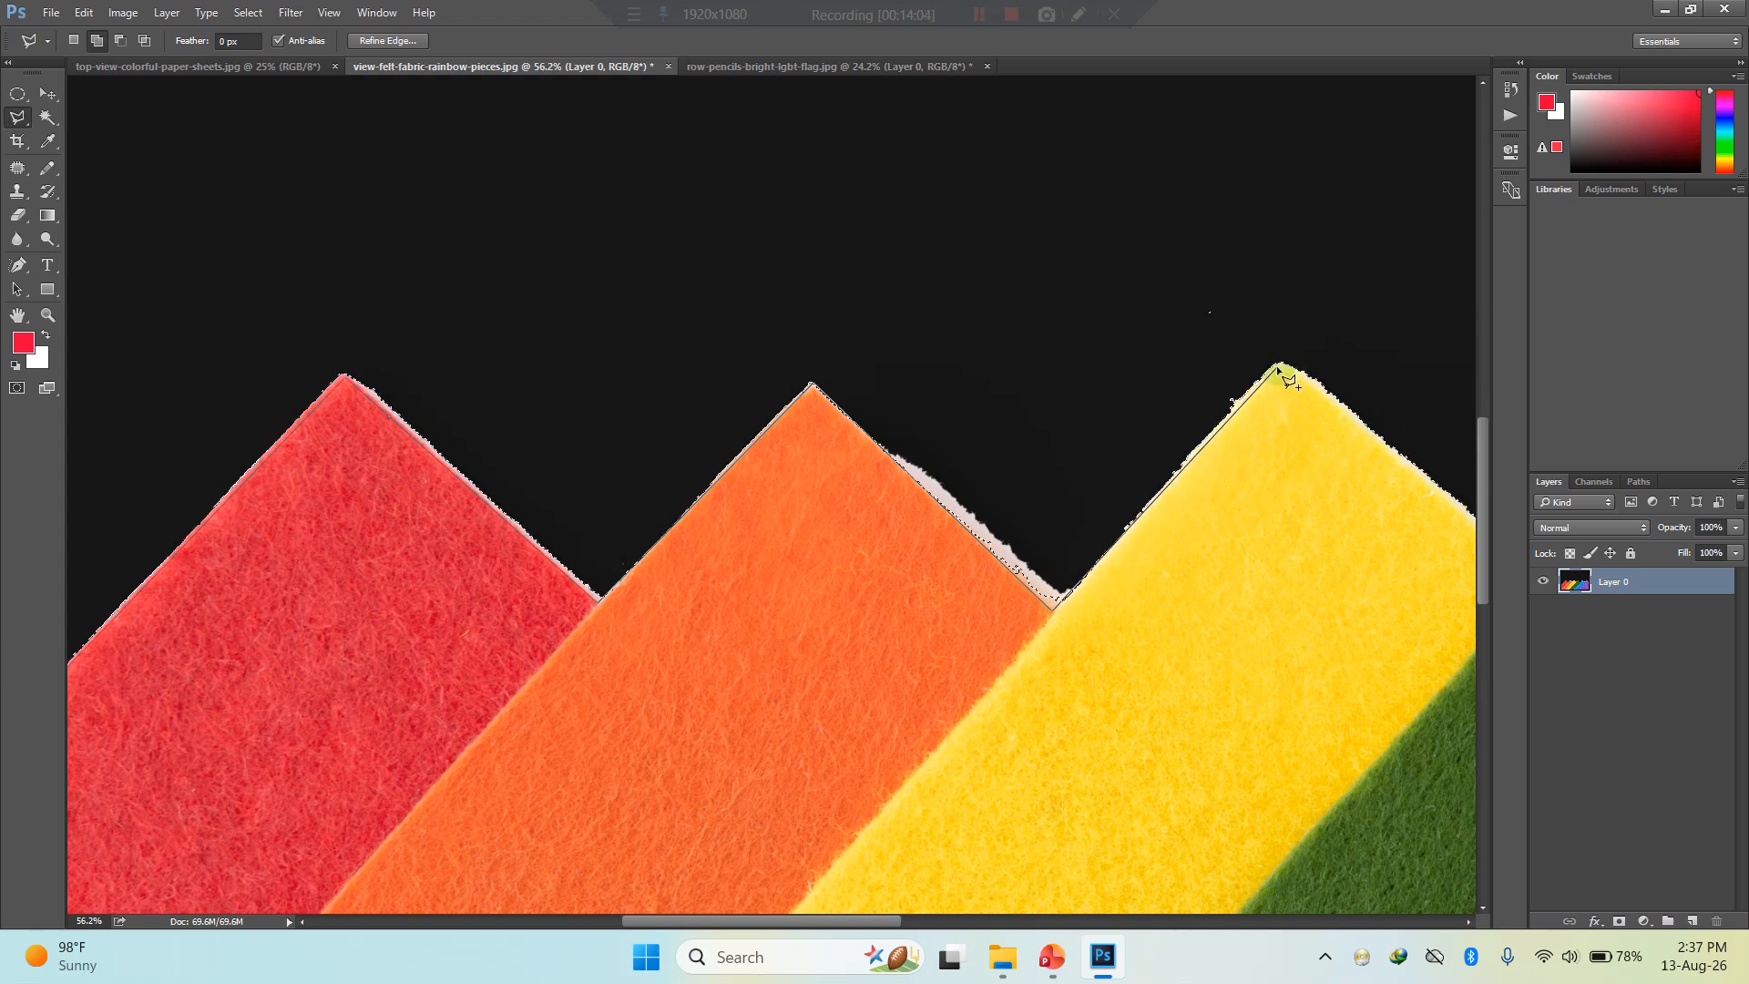
- Continue the lasso outline along the upper edges of the yellow, green and blue strips to the purple strip
{"action": "left_click", "coordinate": [1277, 365]}
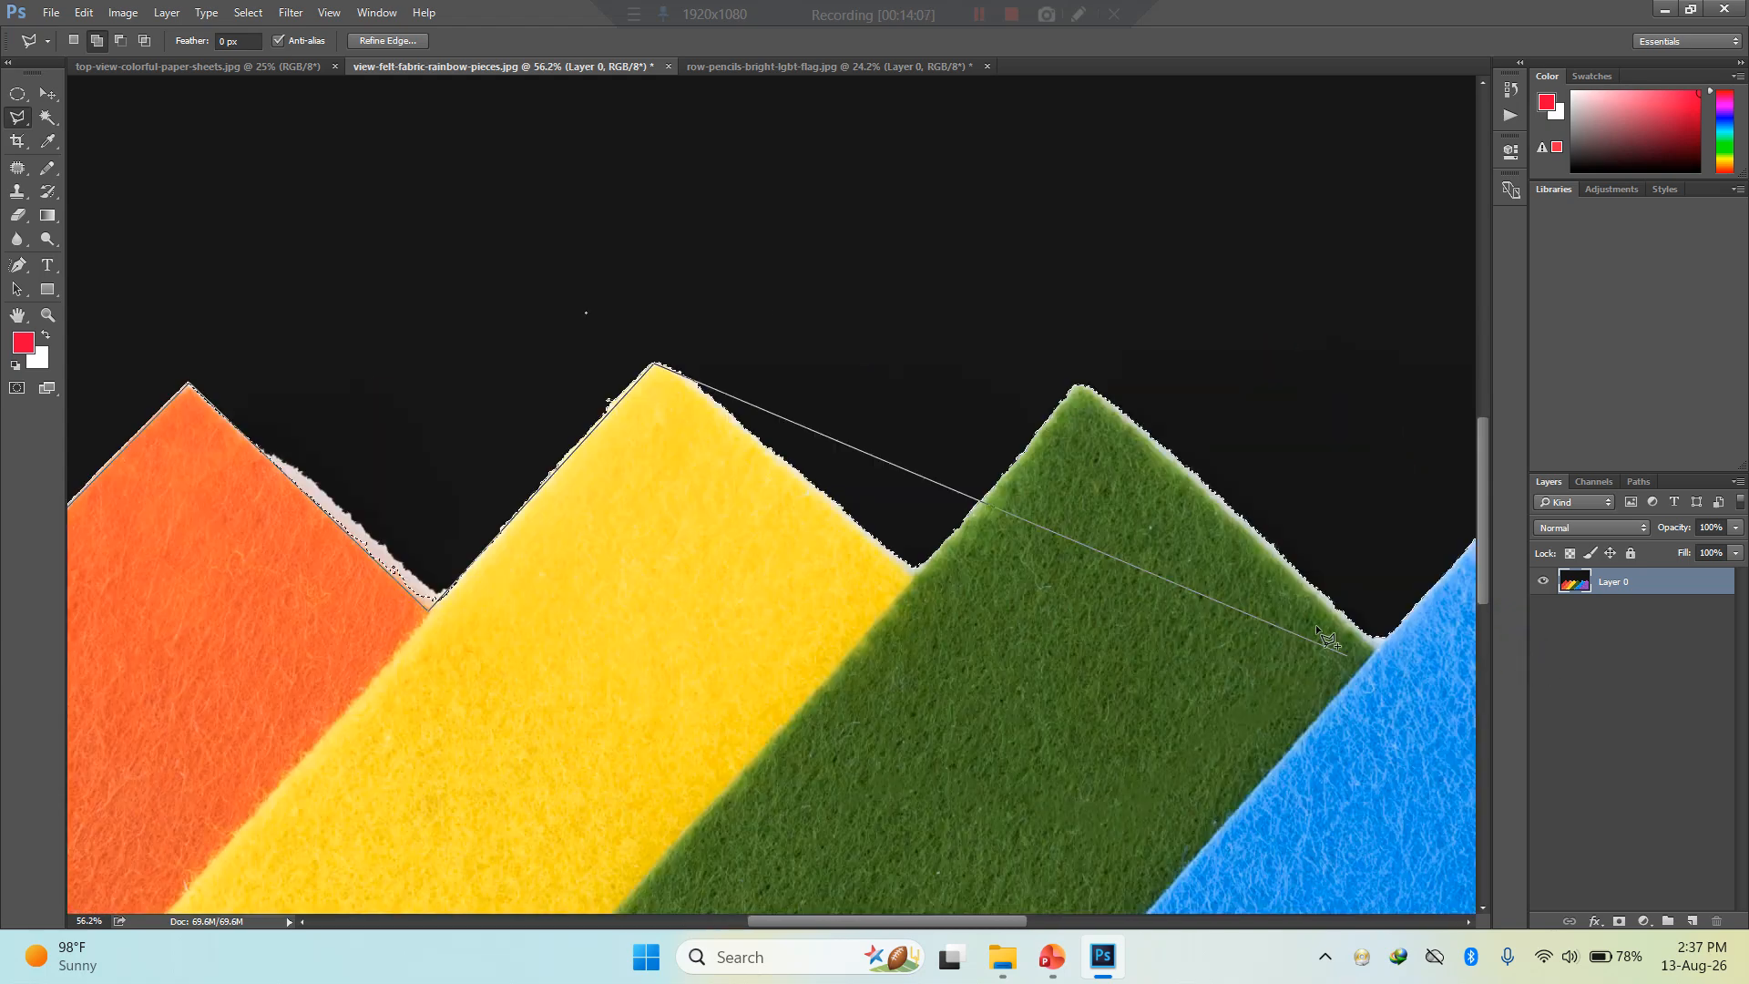
{"action": "left_click", "coordinate": [911, 573]}
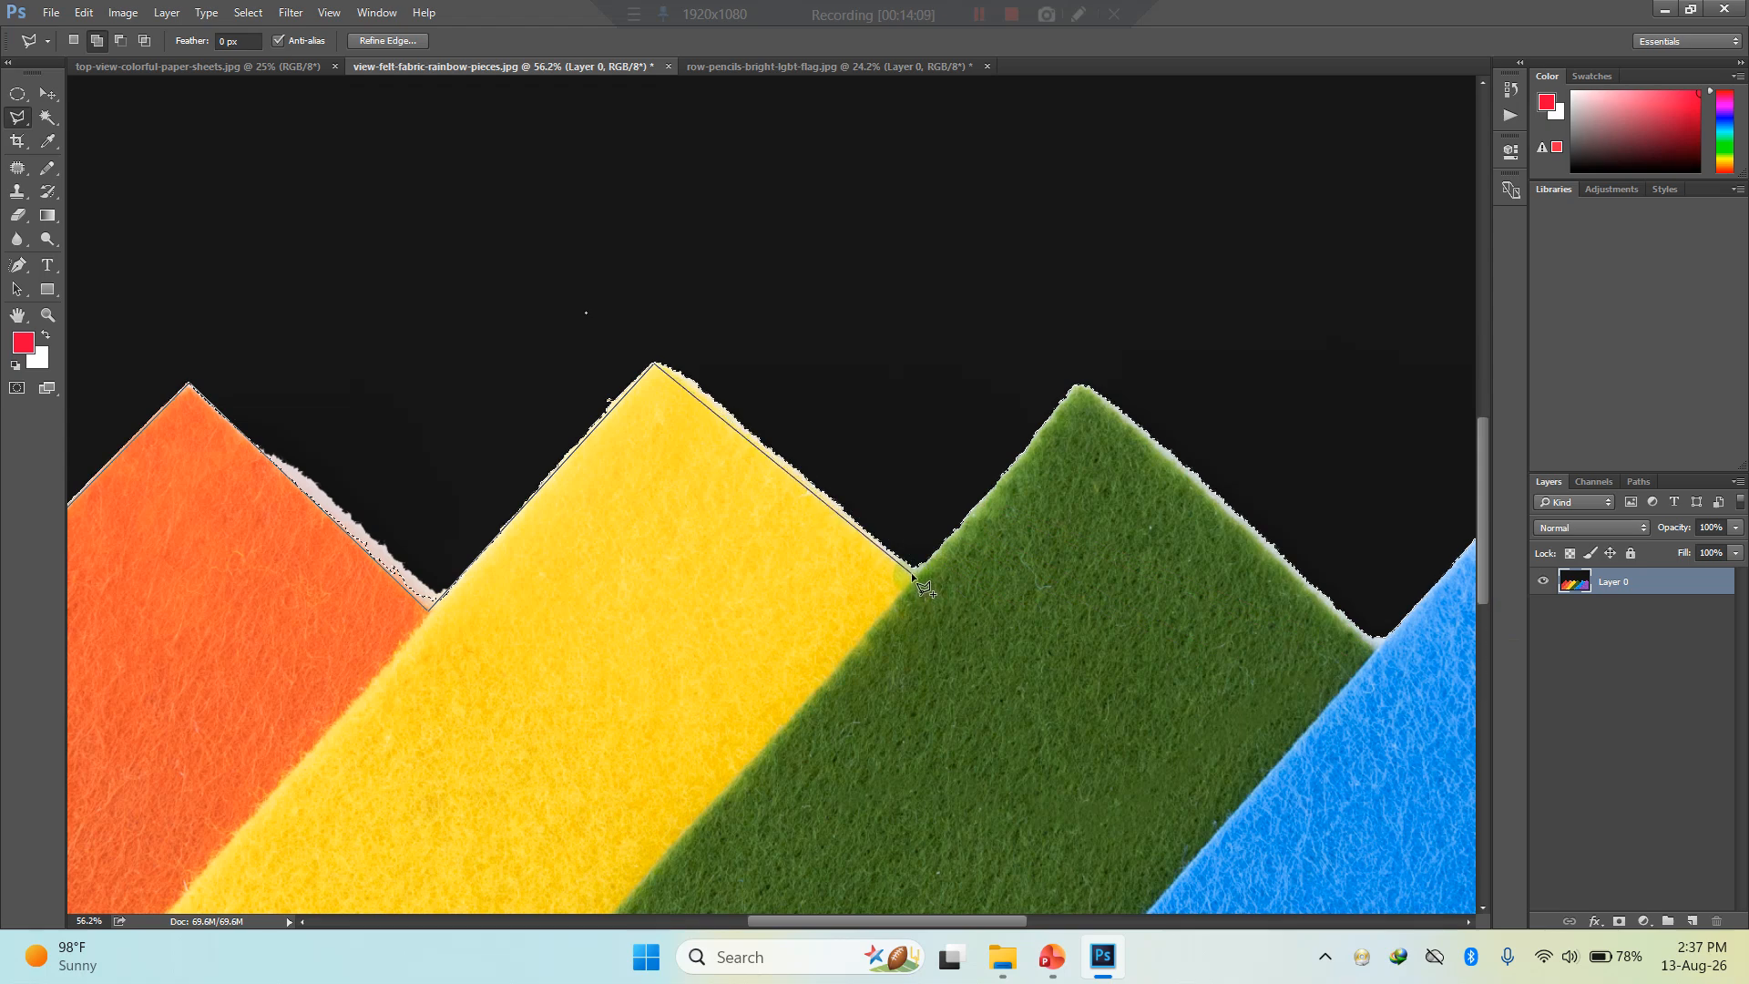
{"action": "left_click", "coordinate": [1082, 389]}
{"action": "left_click", "coordinate": [1369, 648]}
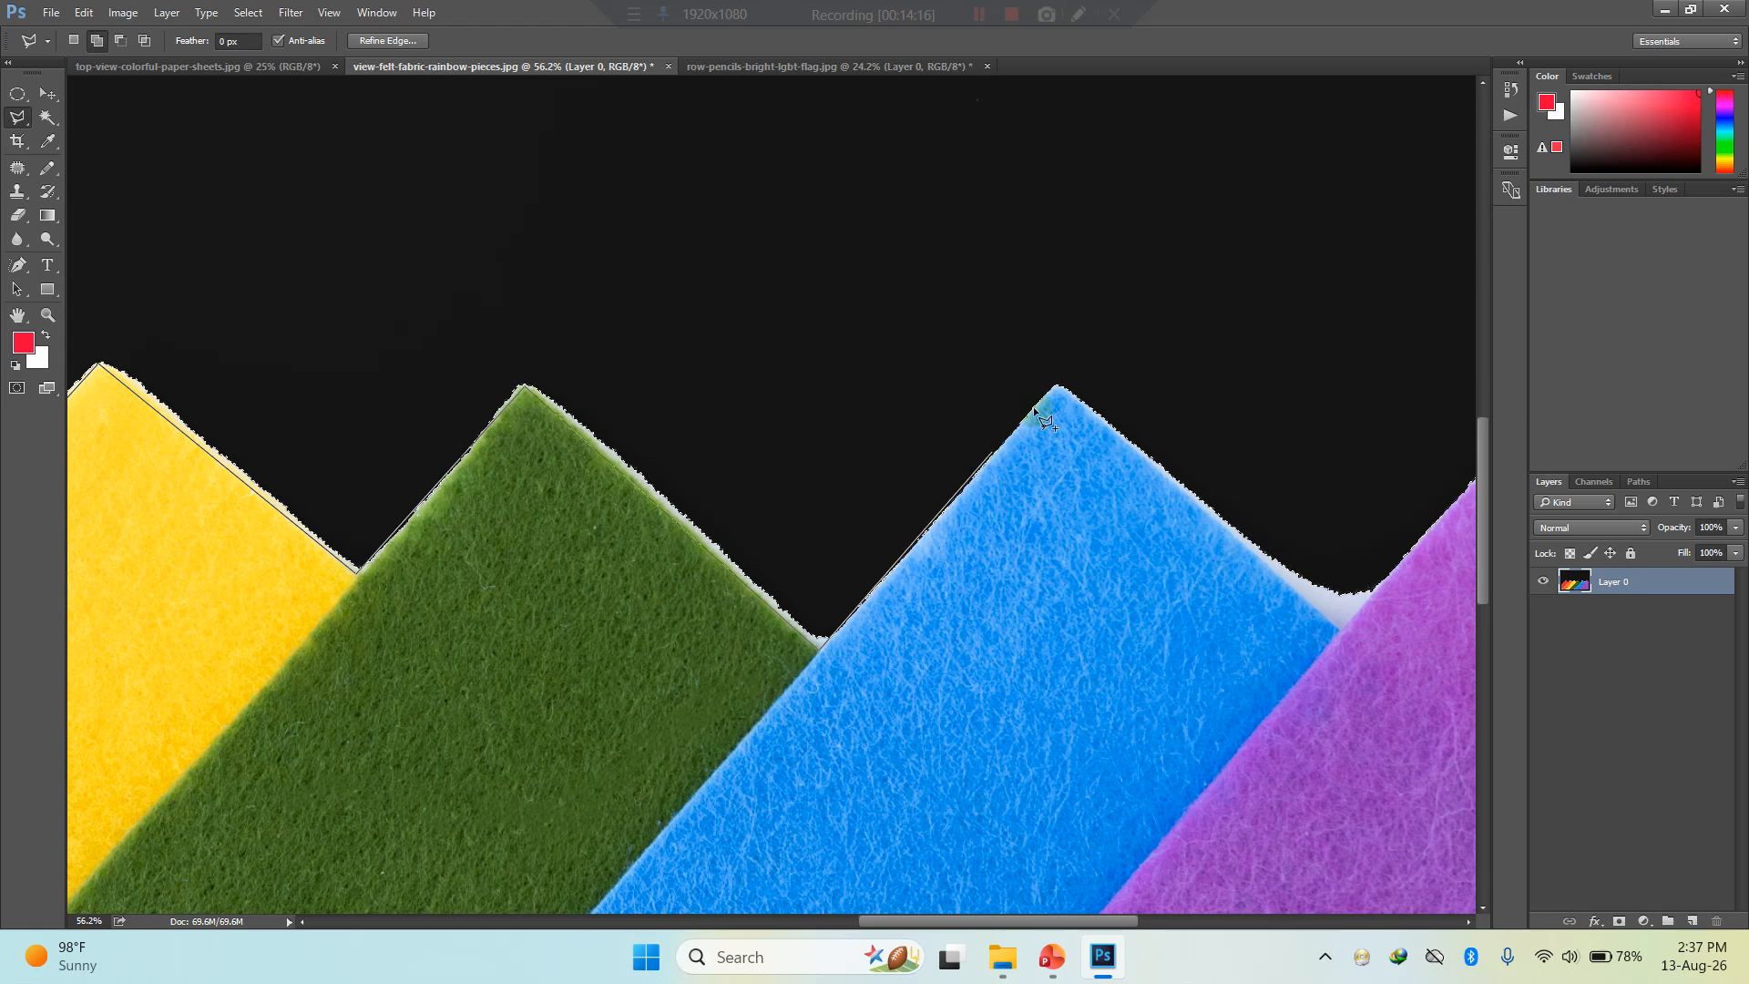
{"action": "left_click", "coordinate": [1057, 388]}
{"action": "left_click", "coordinate": [1342, 628]}
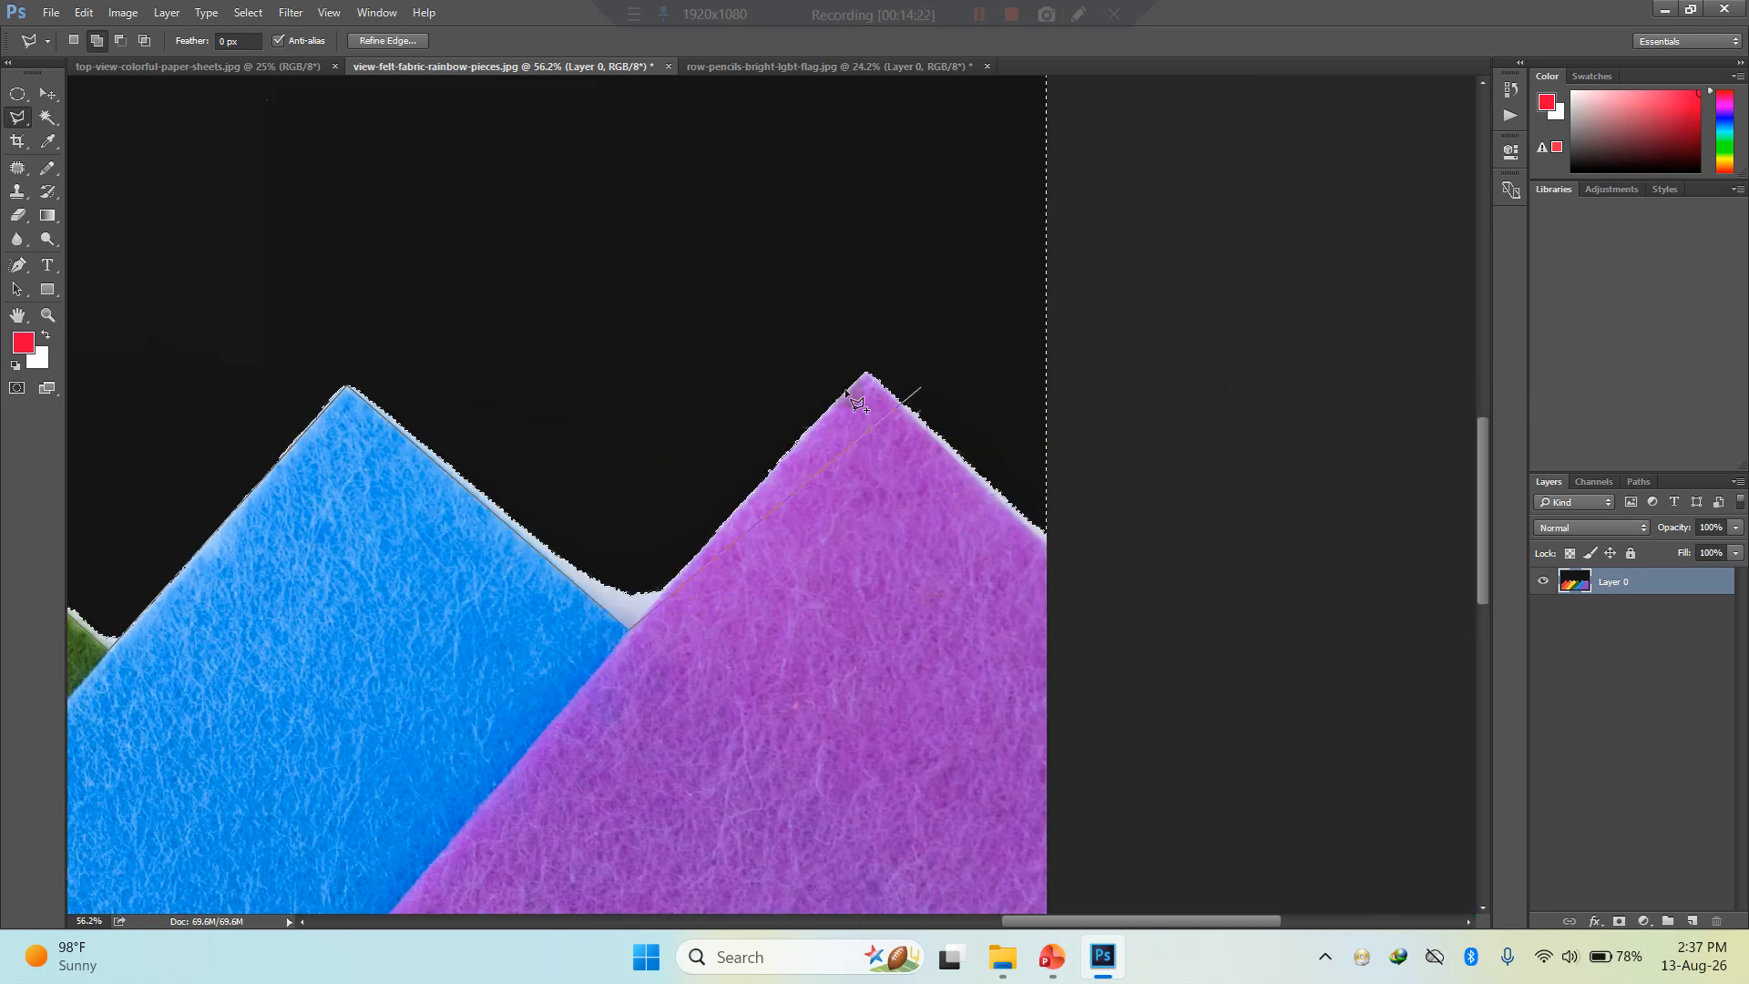
- Finish the additive lasso outline over the purple strip's peak to the image's right edge, and close it across the dark background at its left-edge start
{"action": "left_click", "coordinate": [868, 376]}
{"action": "left_click", "coordinate": [1044, 492]}
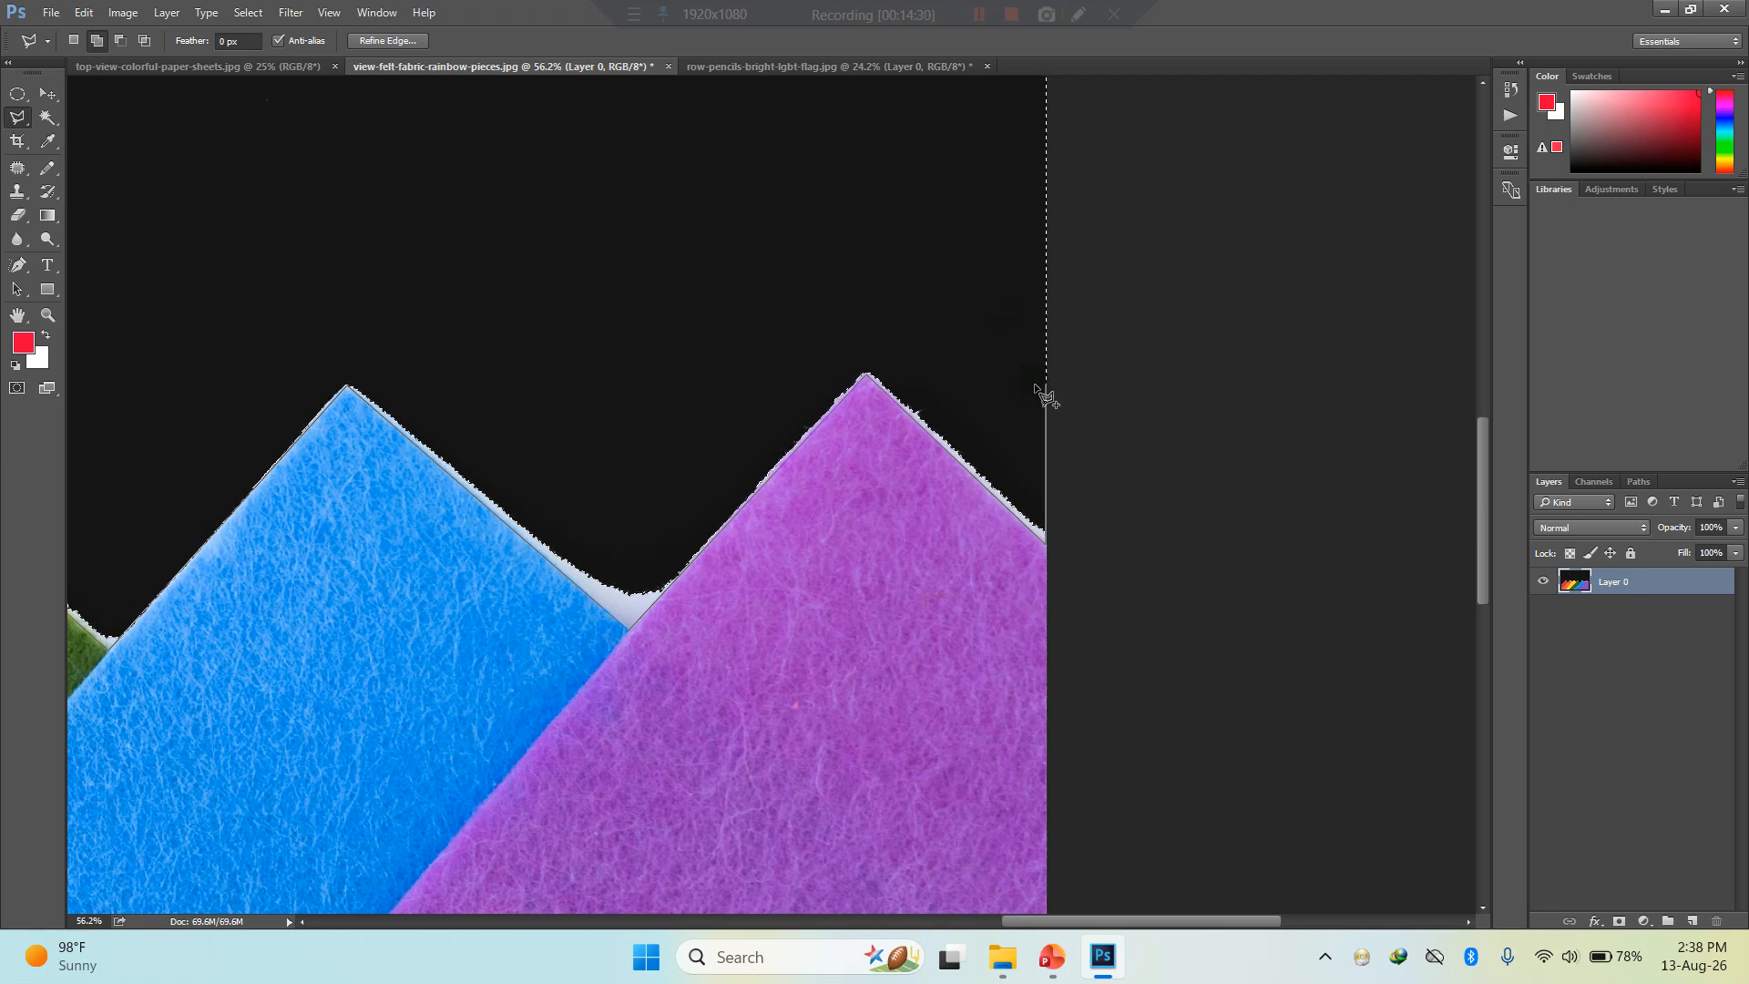
{"action": "left_click", "coordinate": [683, 133]}
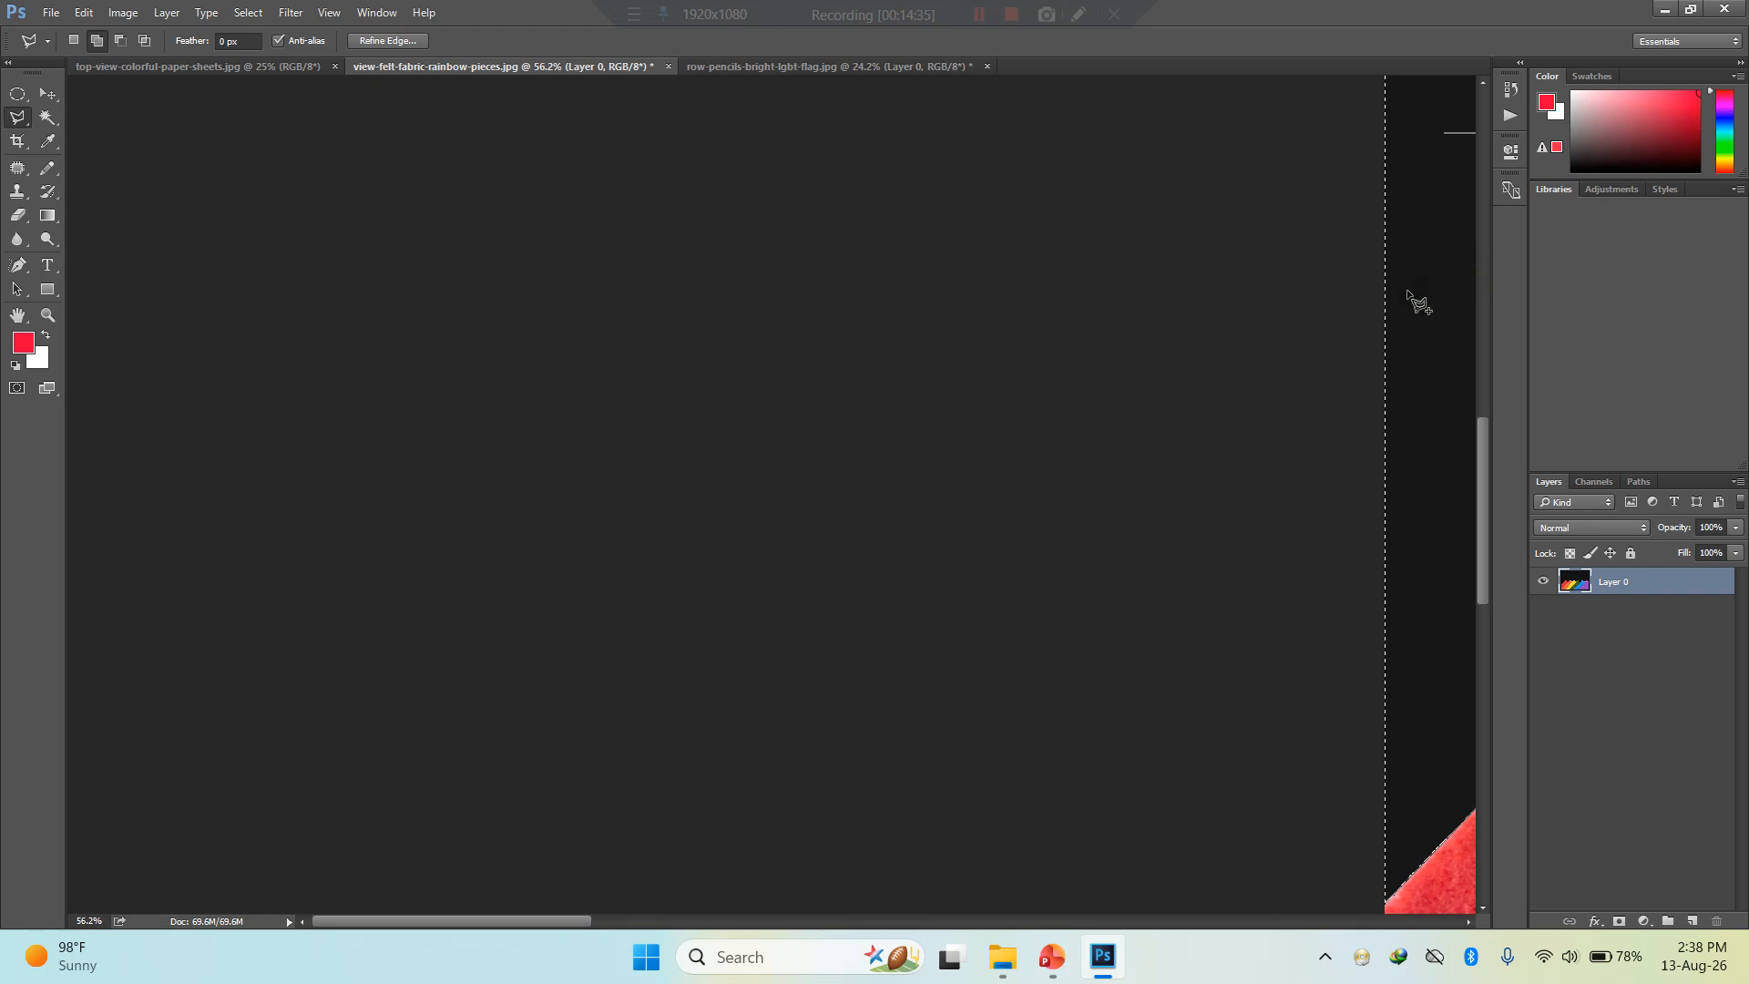
{"action": "left_click", "coordinate": [1411, 295], "text": "shift"}
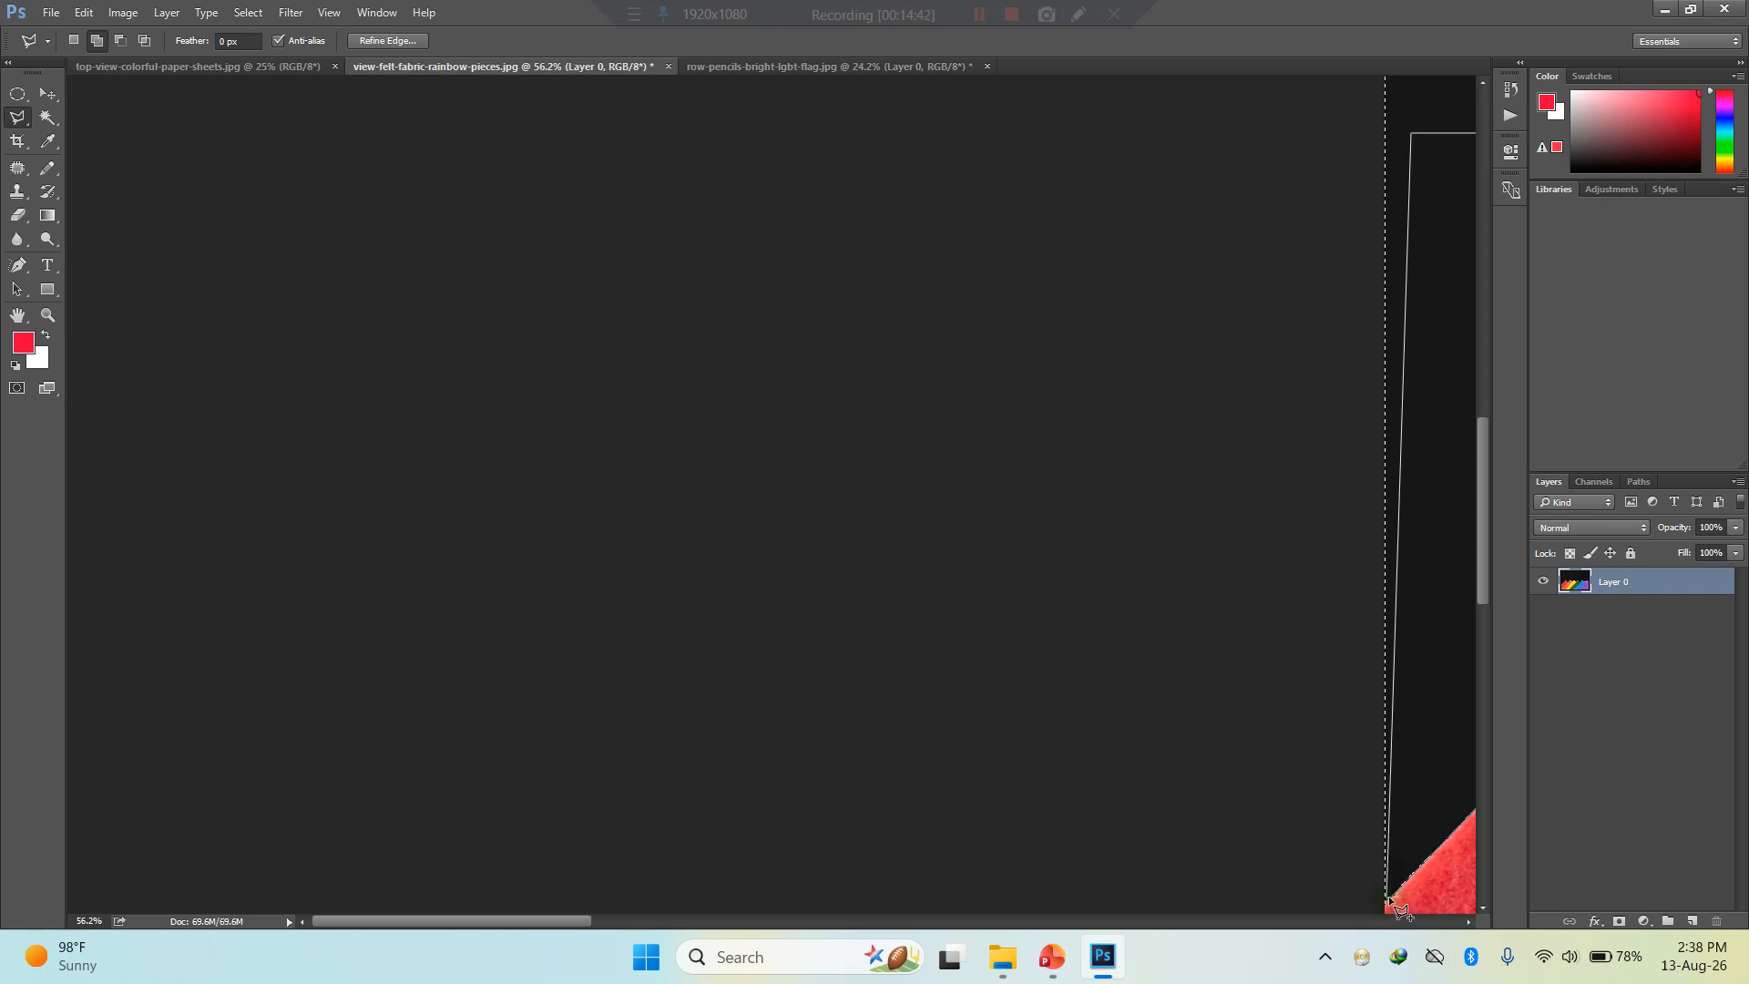
{"action": "left_click", "coordinate": [1388, 897]}
{"action": "left_click", "coordinate": [1449, 834]}
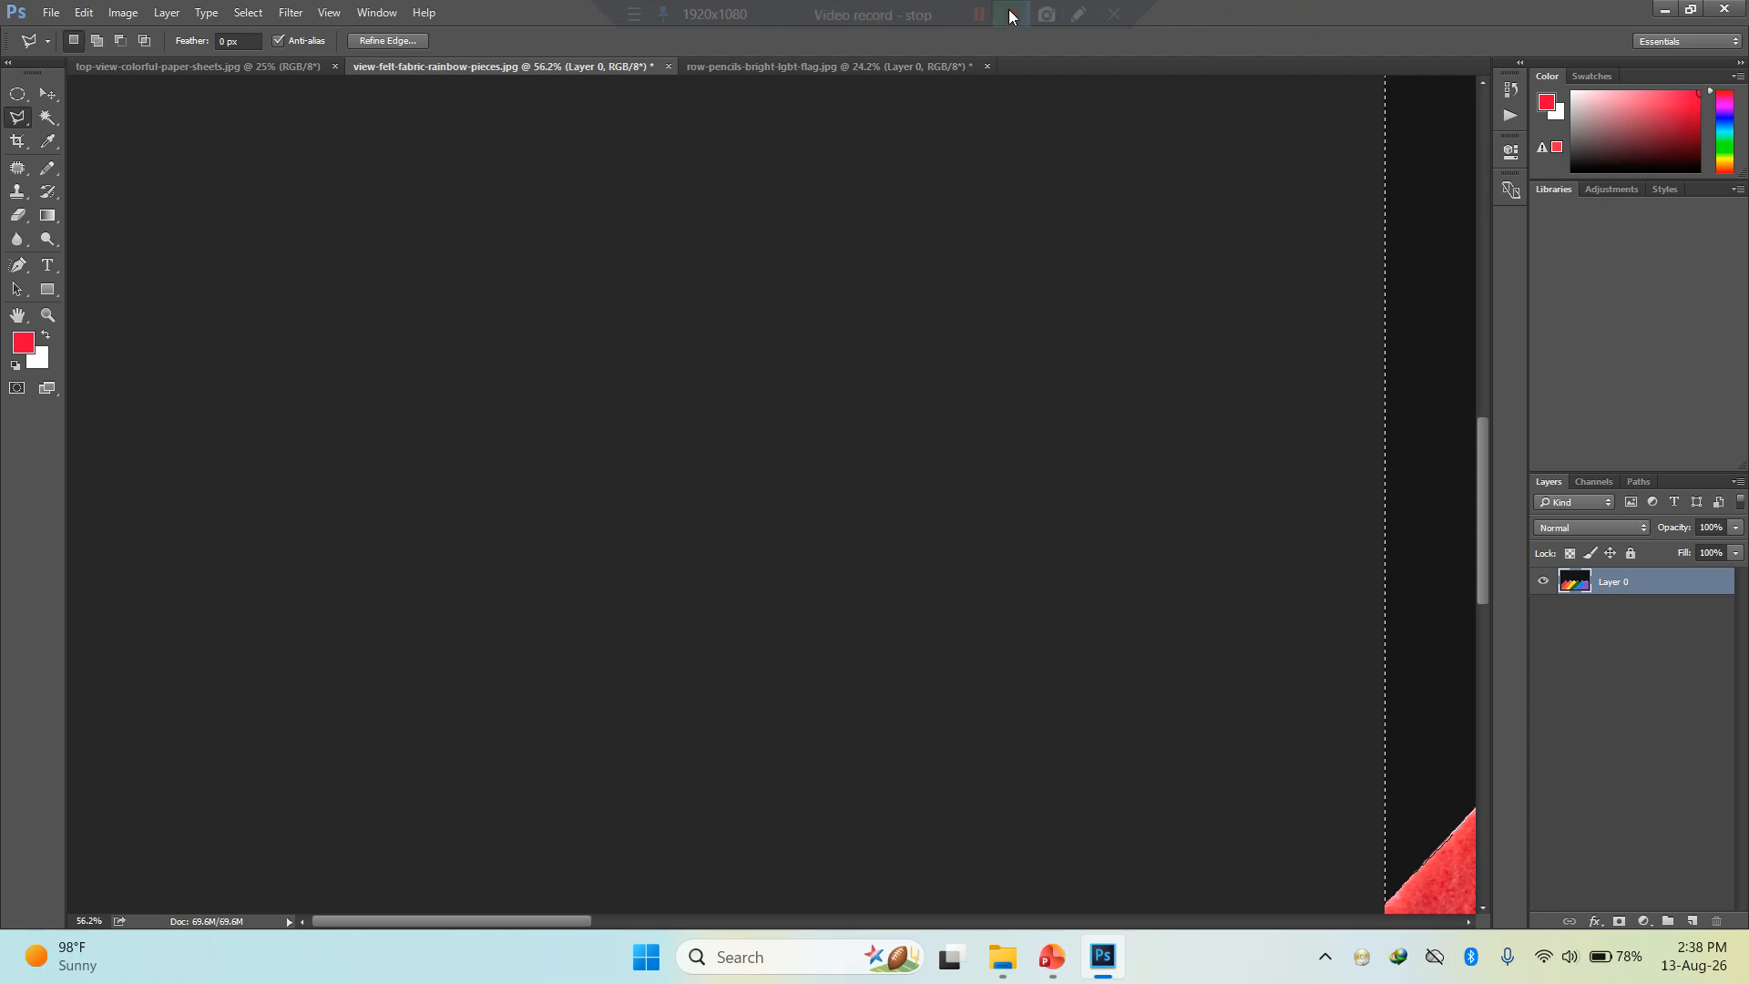
{"action": "left_click", "coordinate": [982, 13]}
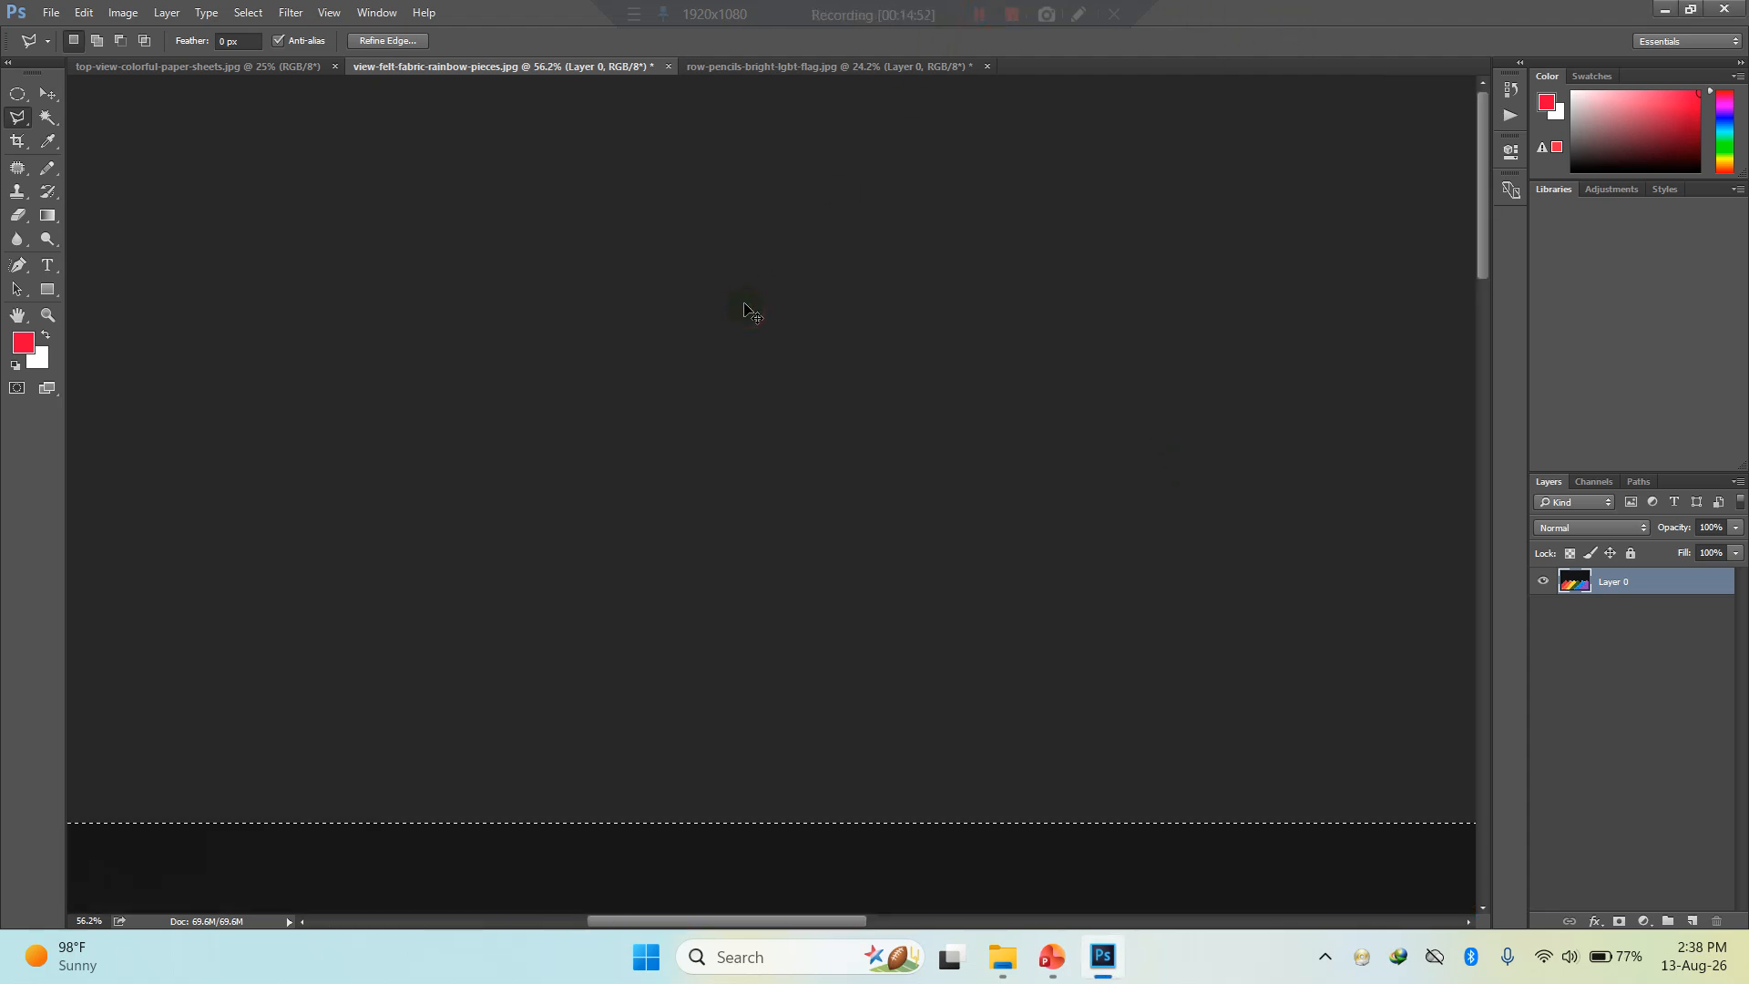
- Turn the selected background fully black with Hue/Saturation at lightness -100 and clear the selection
{"action": "scroll", "coordinate": [747, 314], "scroll_direction": "down", "scroll_amount": 3}
{"action": "scroll", "coordinate": [747, 314], "scroll_direction": "down", "scroll_amount": 2}
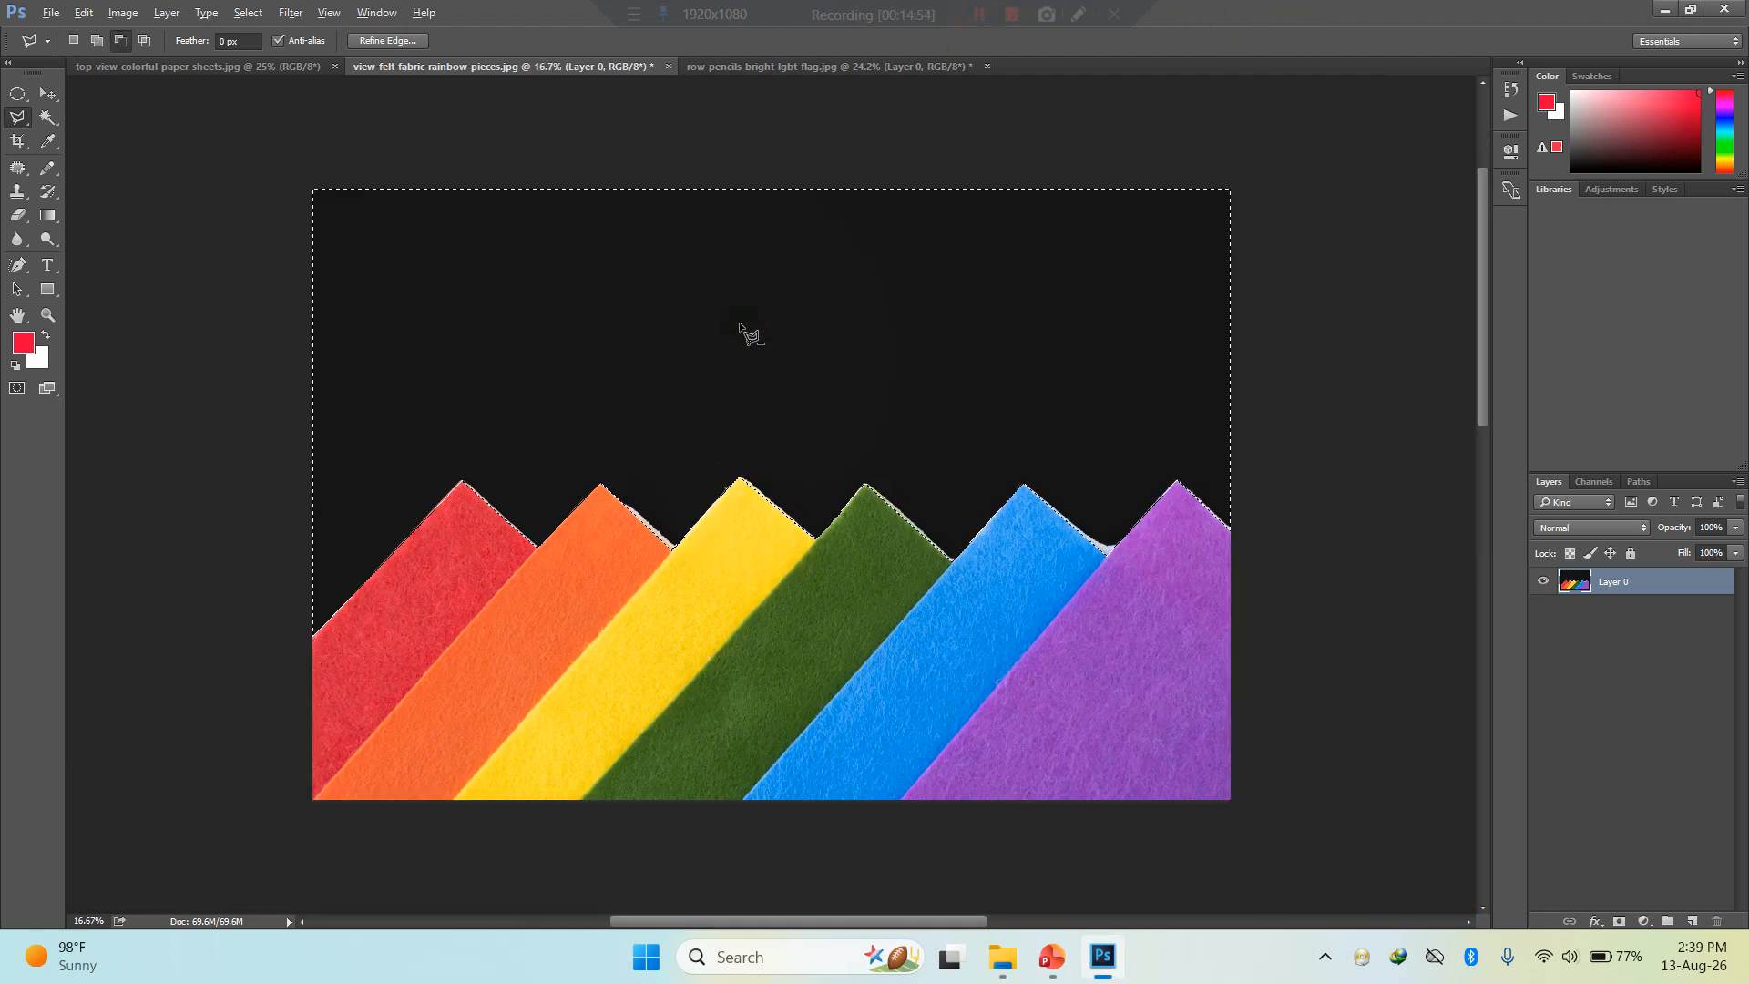
{"action": "scroll", "coordinate": [913, 387], "scroll_direction": "up", "scroll_amount": 1}
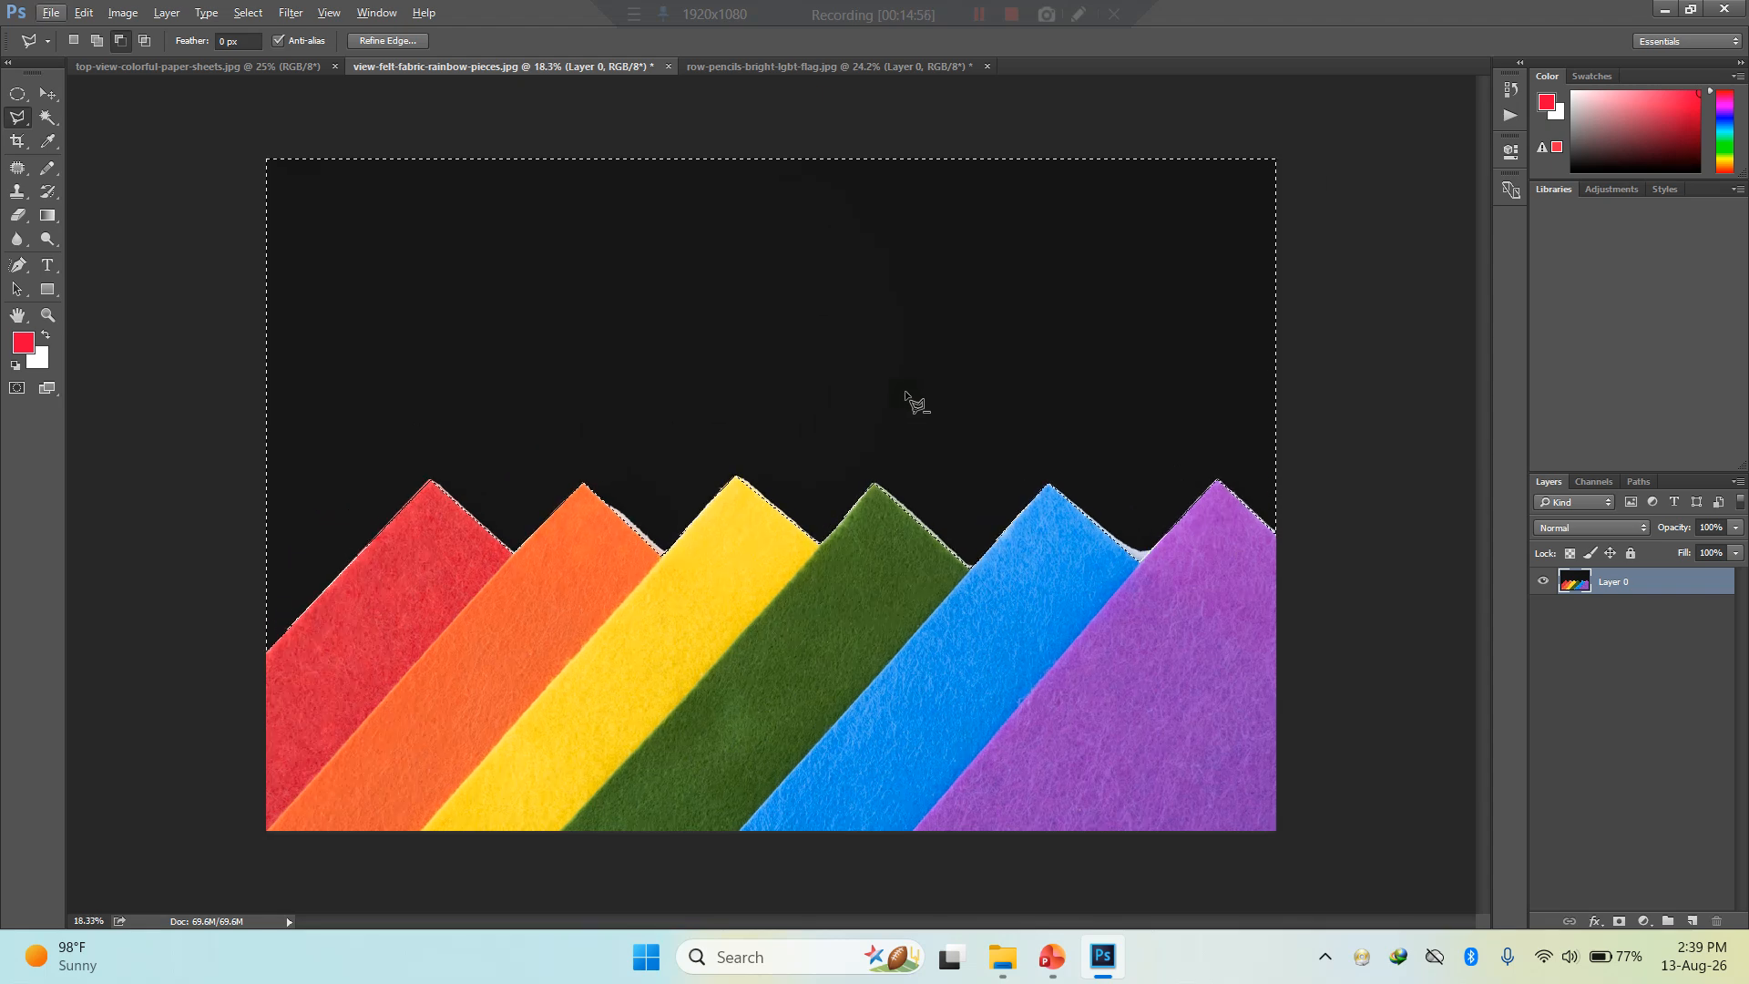
{"action": "key", "text": "ctrl+u"}
{"action": "left_click_drag", "start_coordinate": [1184, 372], "coordinate": [1061, 364]}
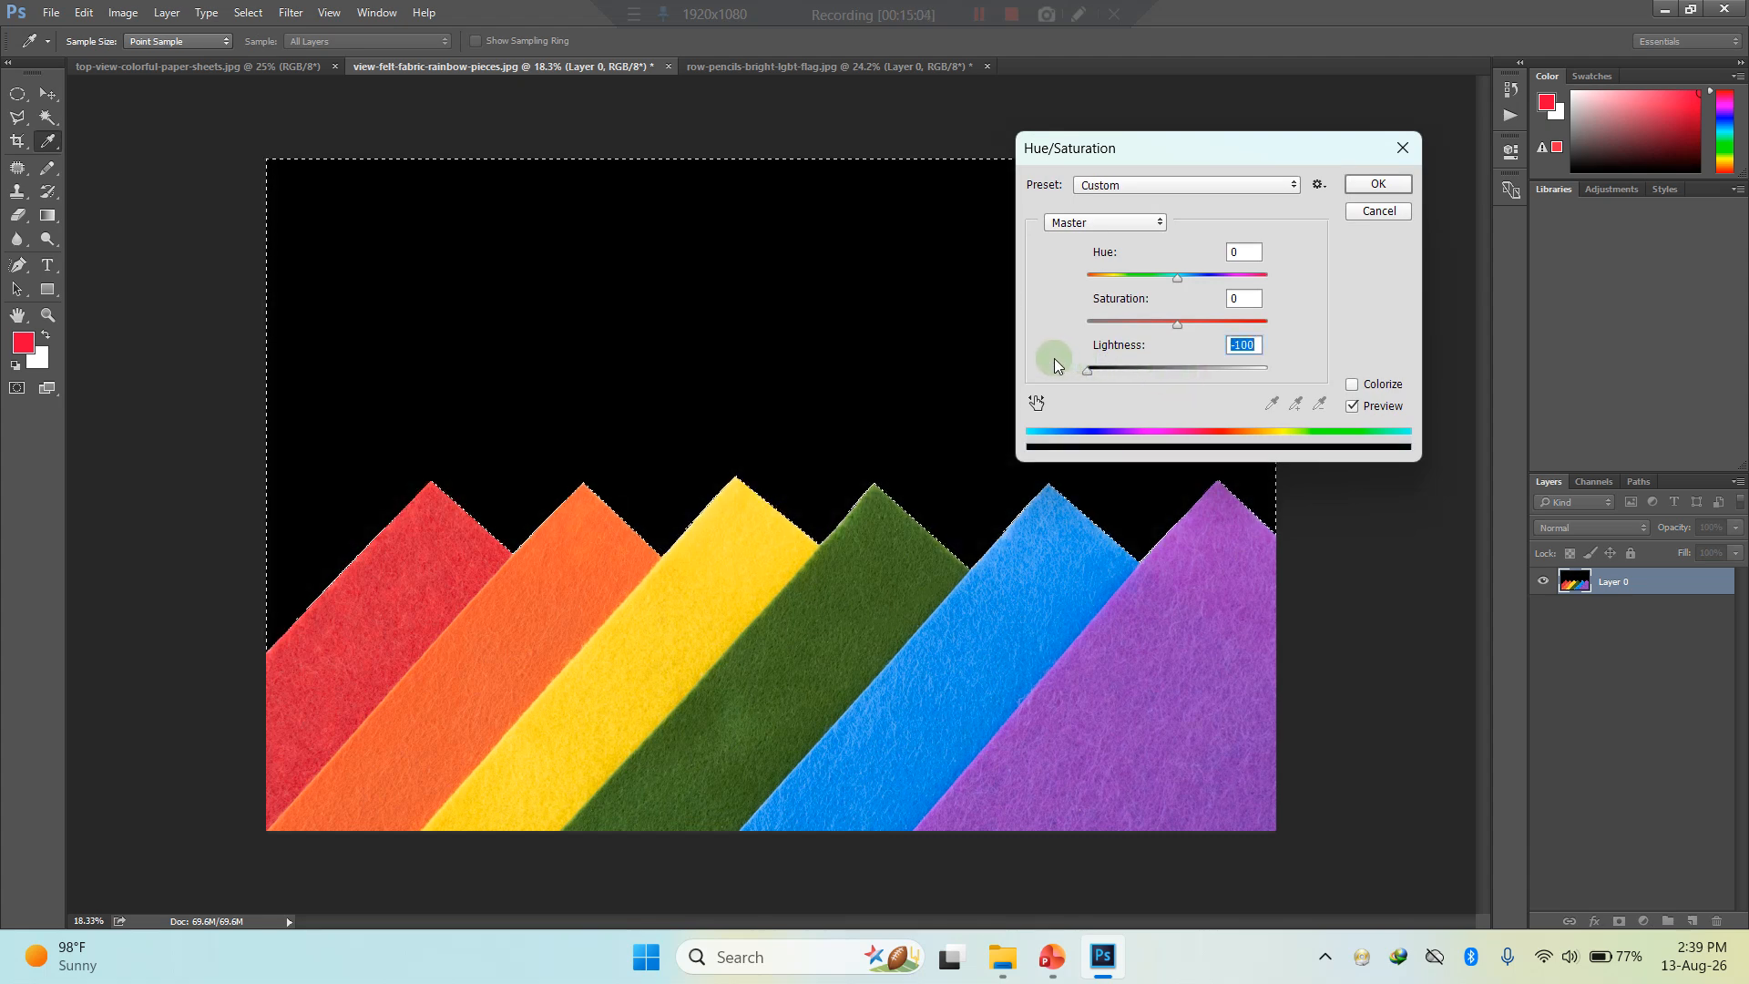
{"action": "left_click", "coordinate": [1369, 184]}
{"action": "left_click", "coordinate": [1352, 463]}
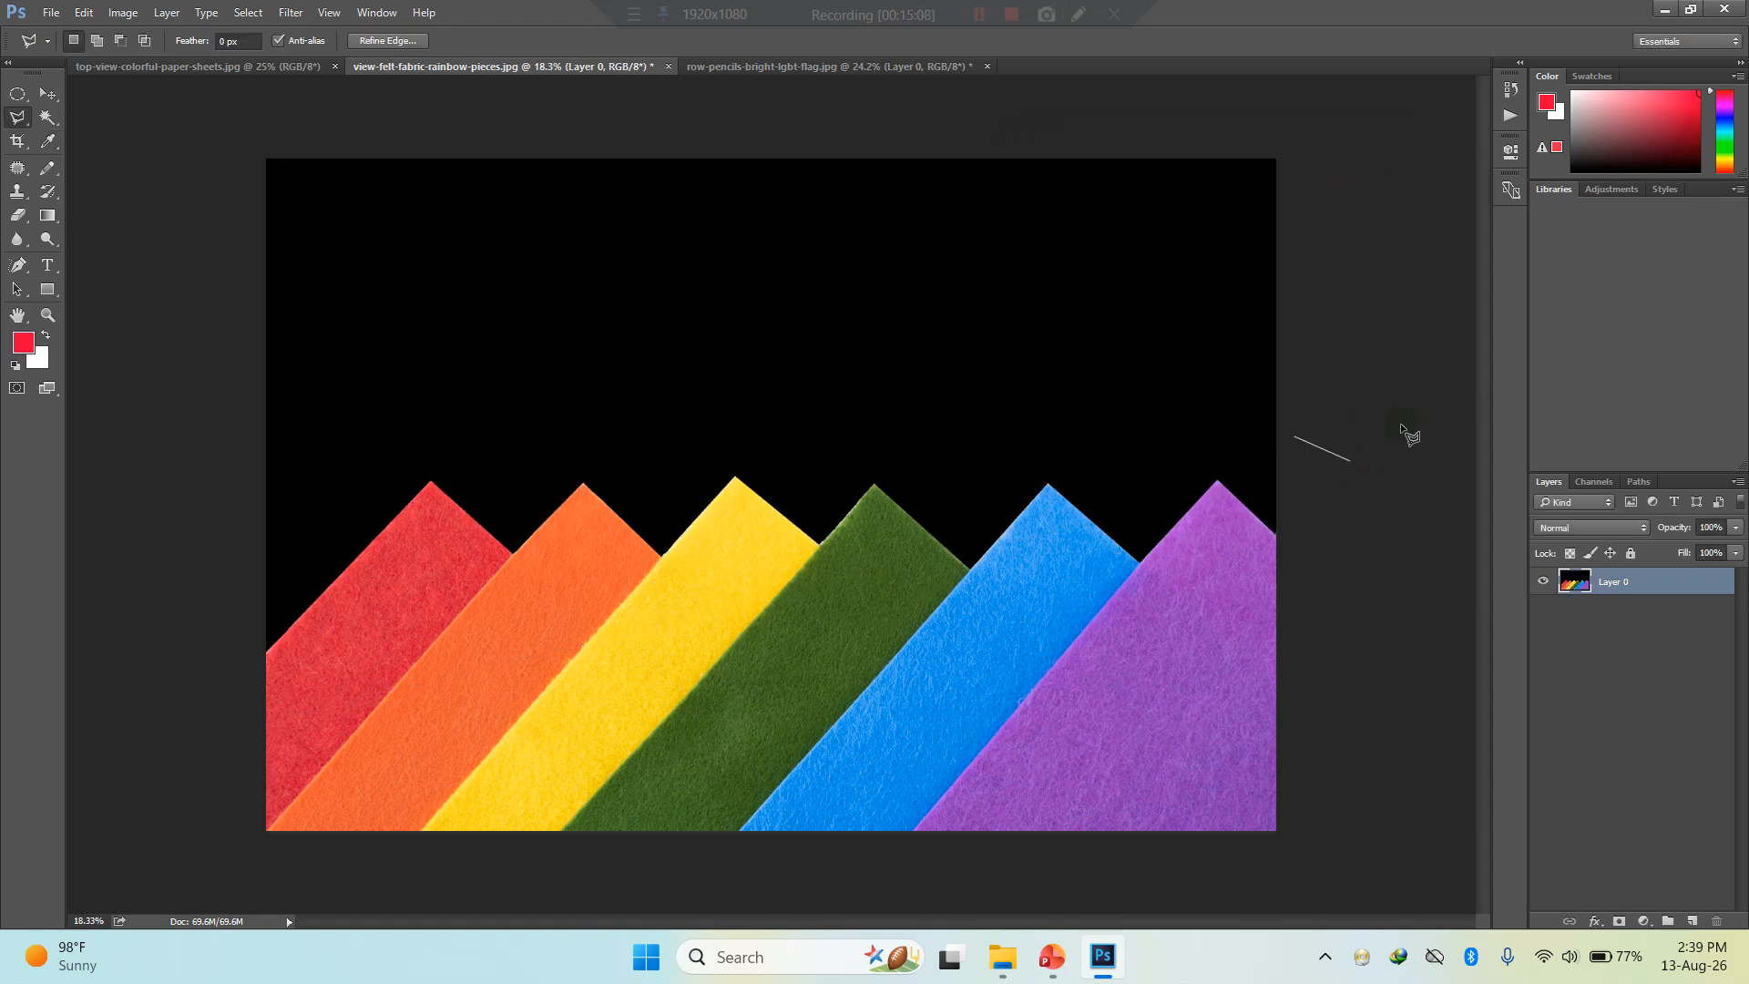
{"action": "key", "text": "Escape"}
{"action": "key", "text": "ctrl+d"}
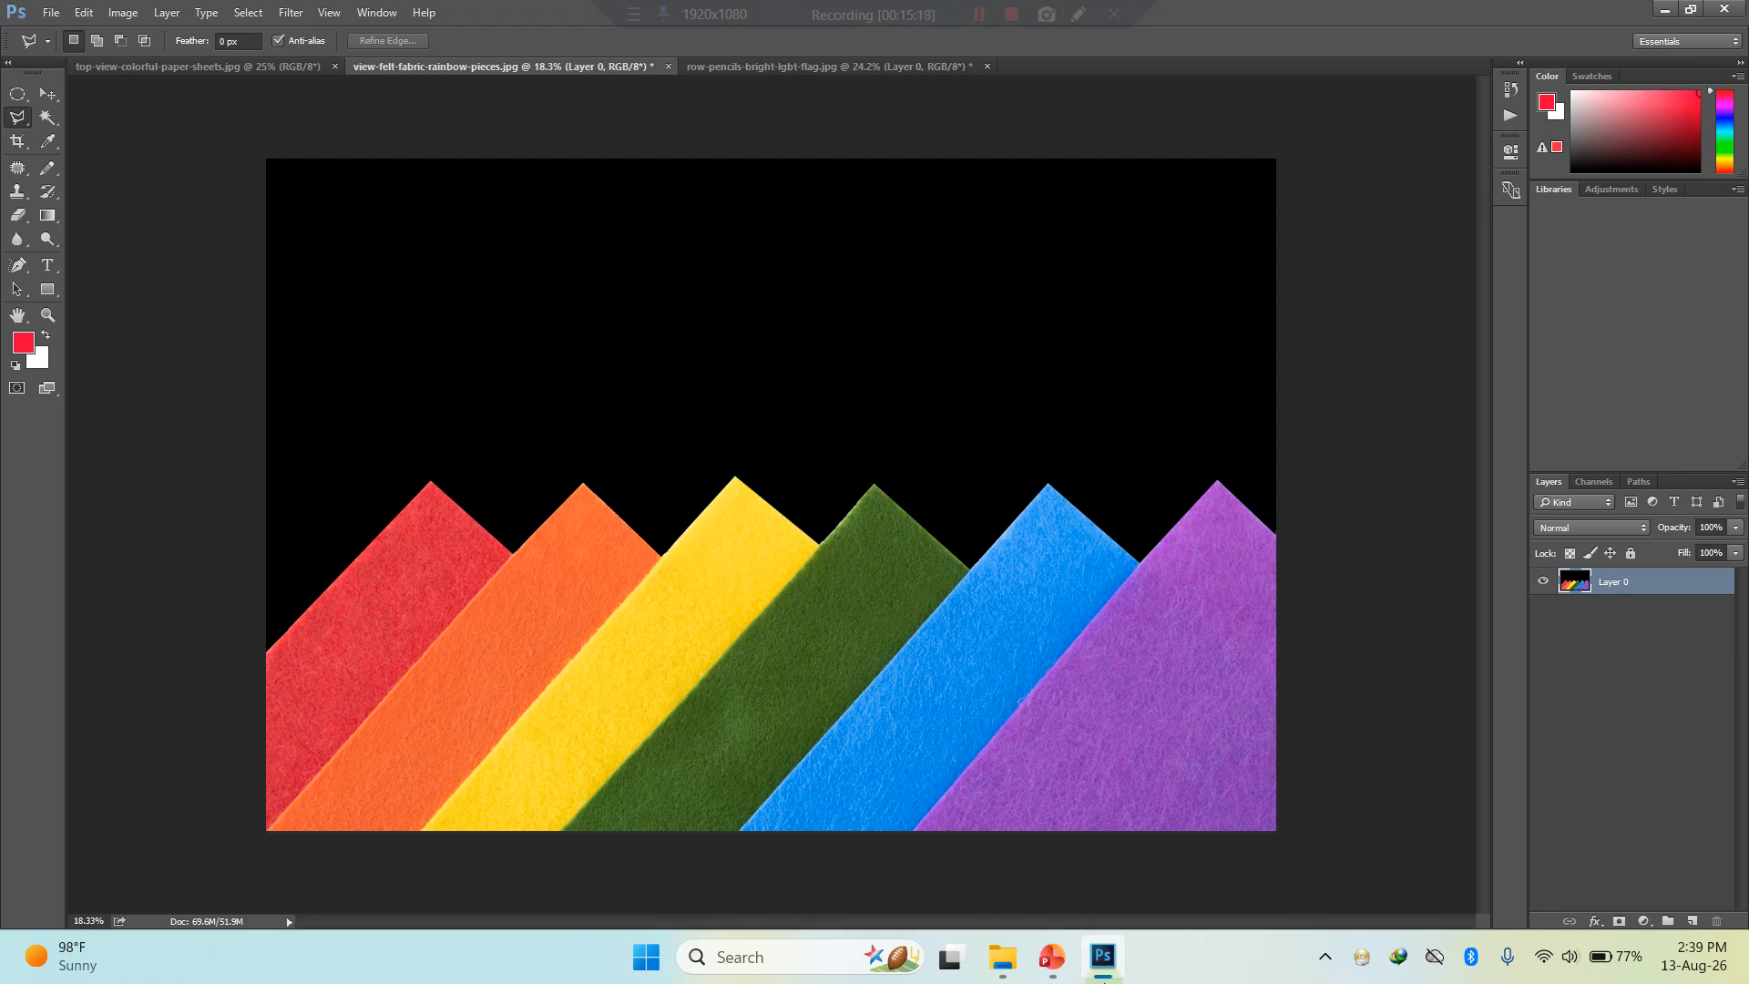
- Switch to PowerPoint to check the adjustments shortcut list and return to Photoshop
{"action": "mouse_move", "coordinate": [1053, 956]}
{"action": "left_click", "coordinate": [1054, 957]}
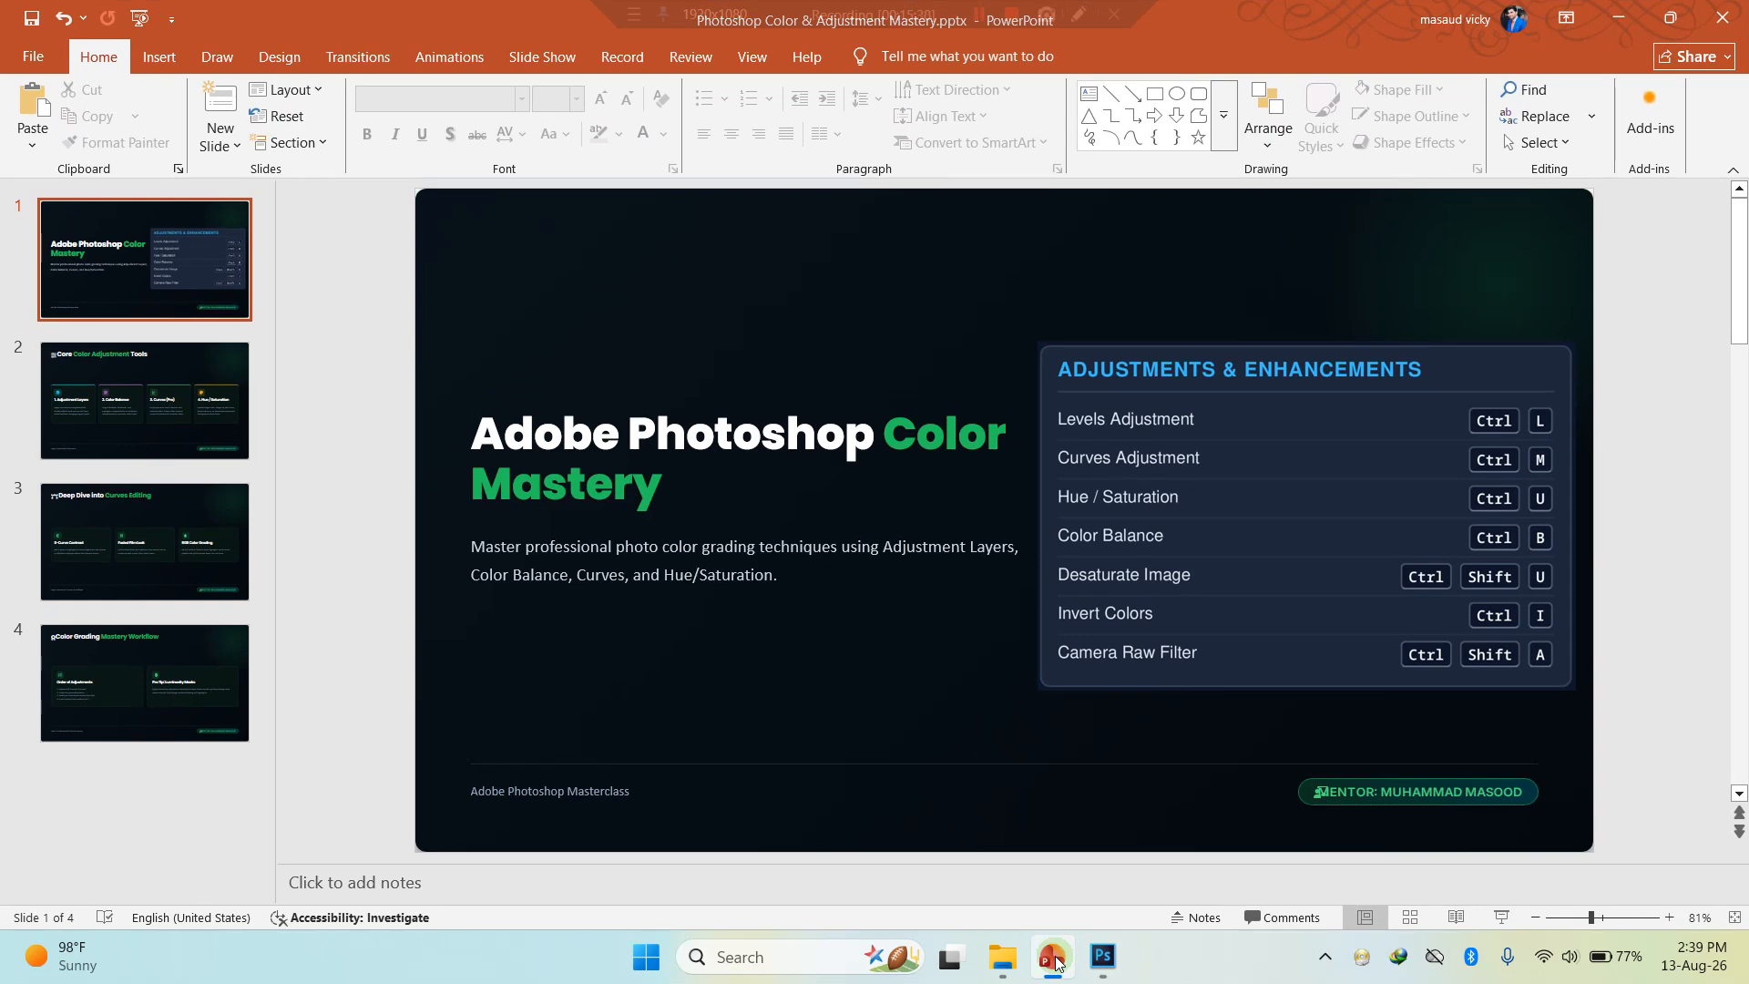
{"action": "left_click", "coordinate": [1054, 957]}
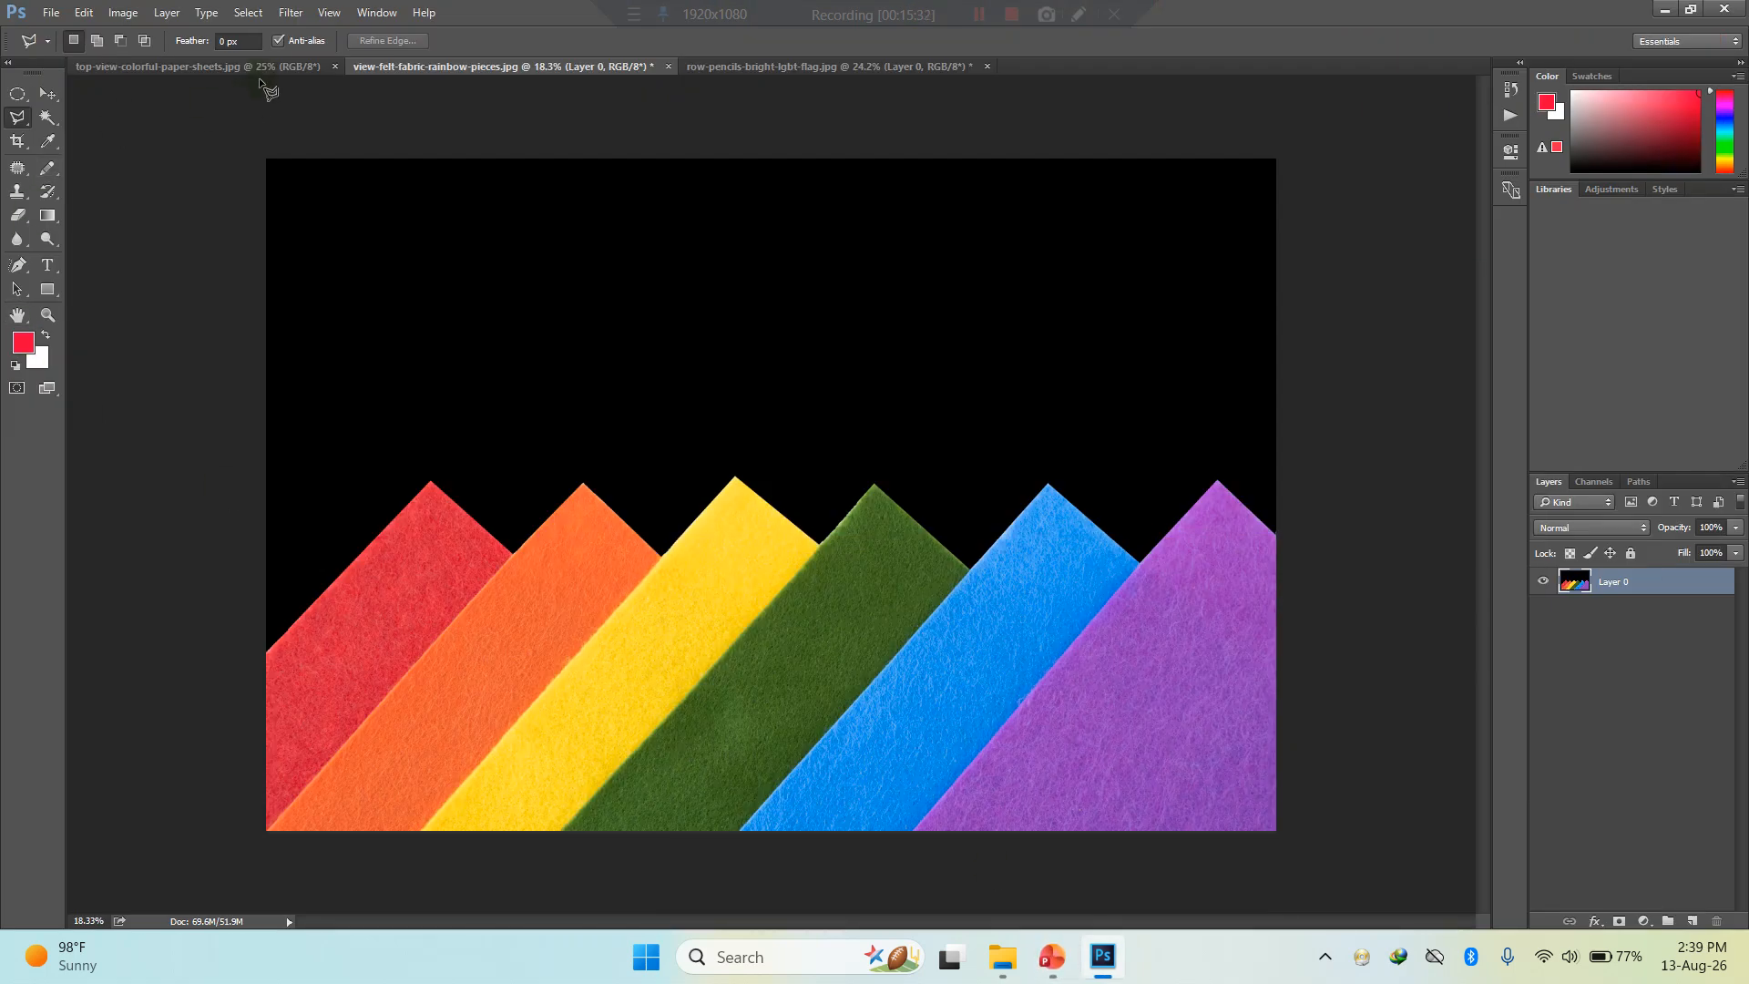
- Bring up the top-view-colorful-paper-sheets.jpg image and unlock its Background layer
{"action": "left_click", "coordinate": [246, 67]}
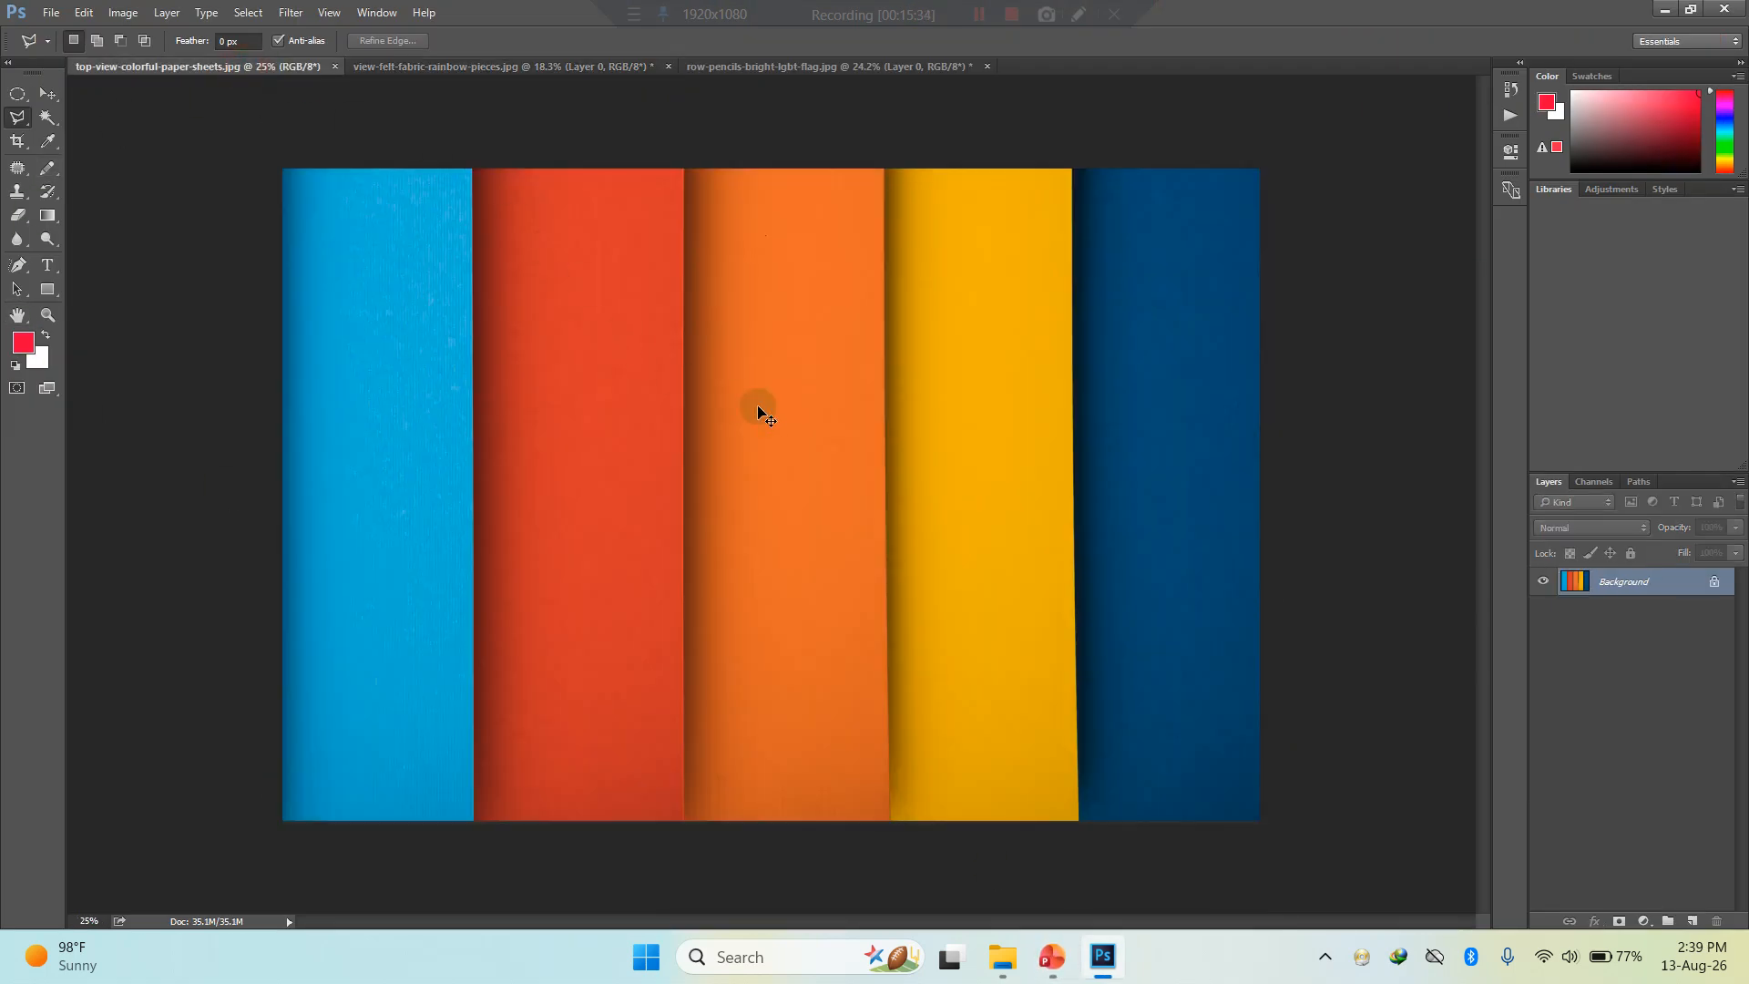
{"action": "key", "text": "ctrl+b"}
{"action": "key", "text": "Escape"}
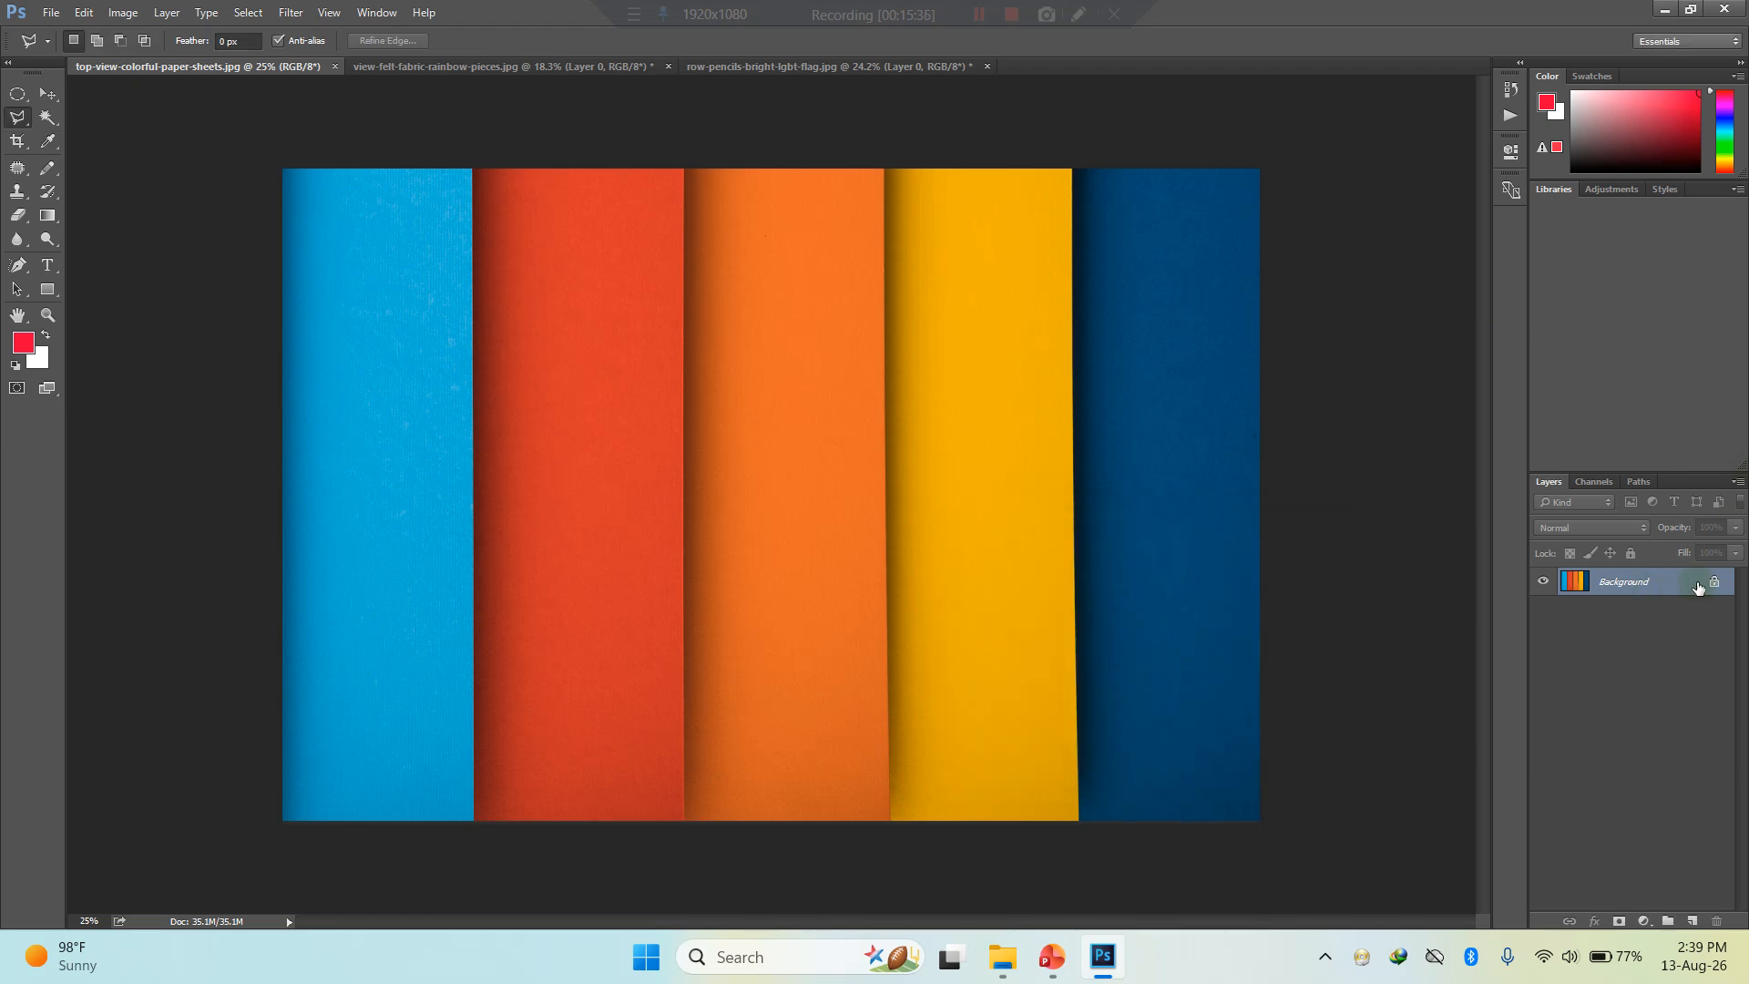
{"action": "left_click", "coordinate": [1713, 584]}
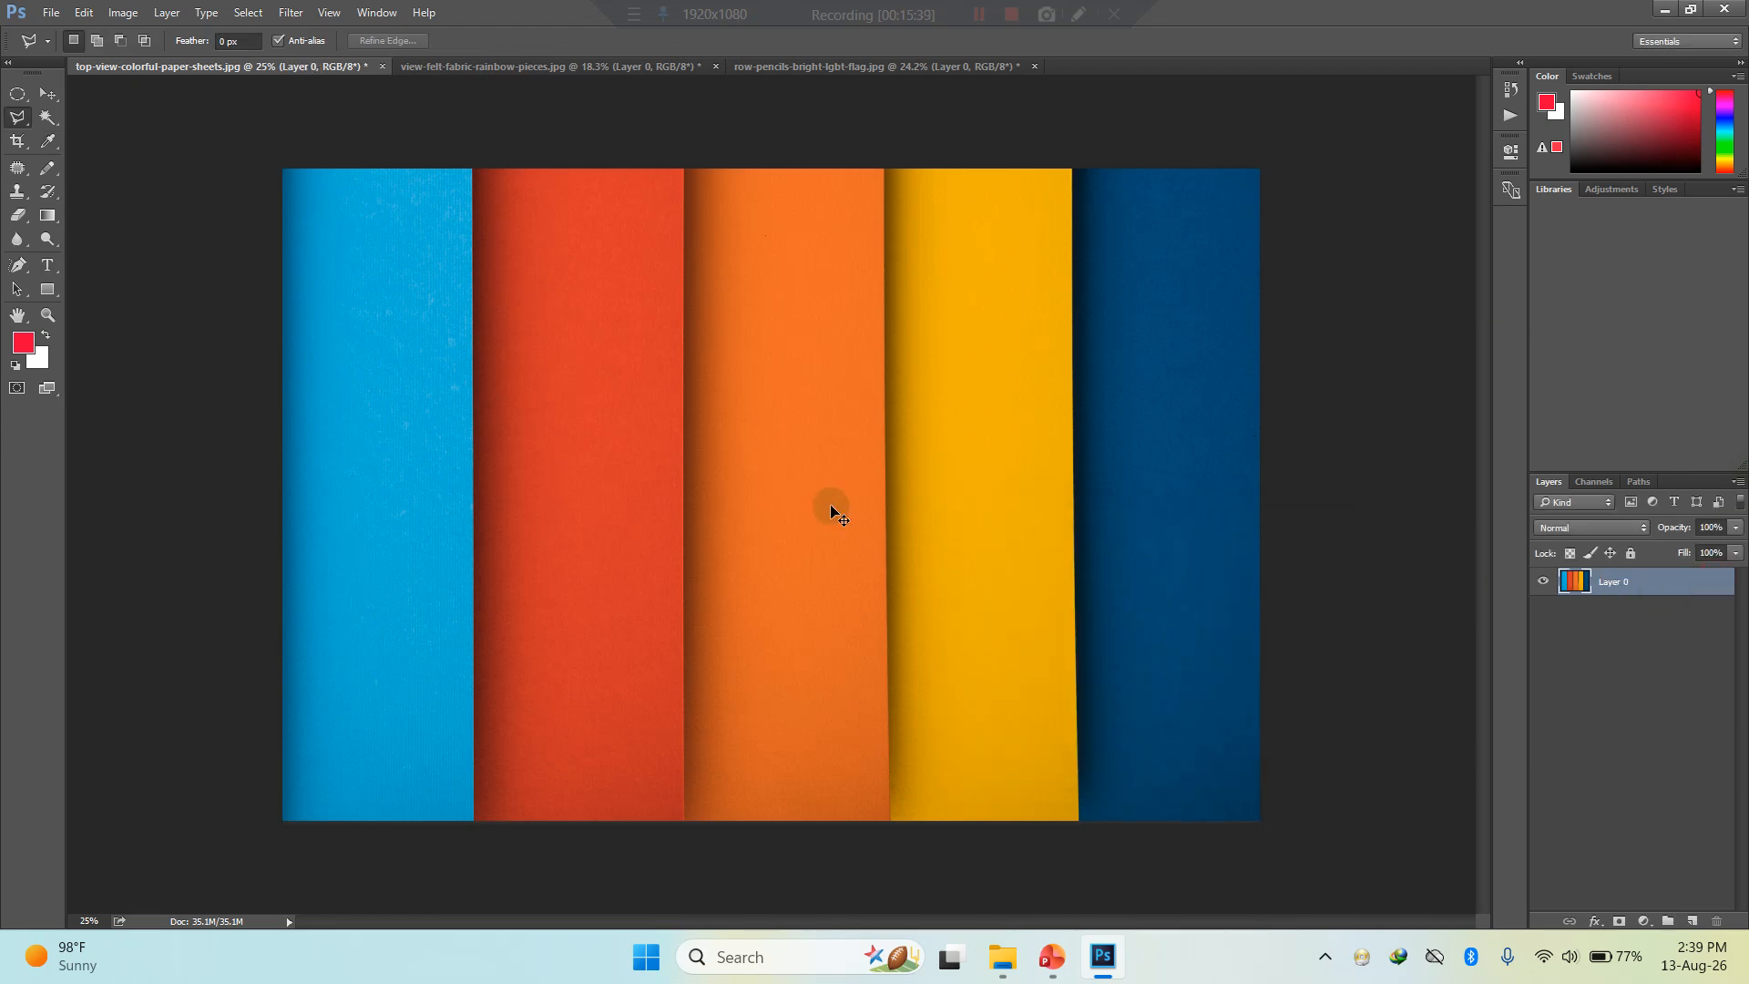
- Try Color Balance with midtones +8, -3, -17, shadows +4, -30, +86 and highlights -32, 0, 0, and cancel the adjustment
{"action": "key", "text": "ctrl+b"}
{"action": "left_click_drag", "start_coordinate": [1144, 604], "coordinate": [1127, 647]}
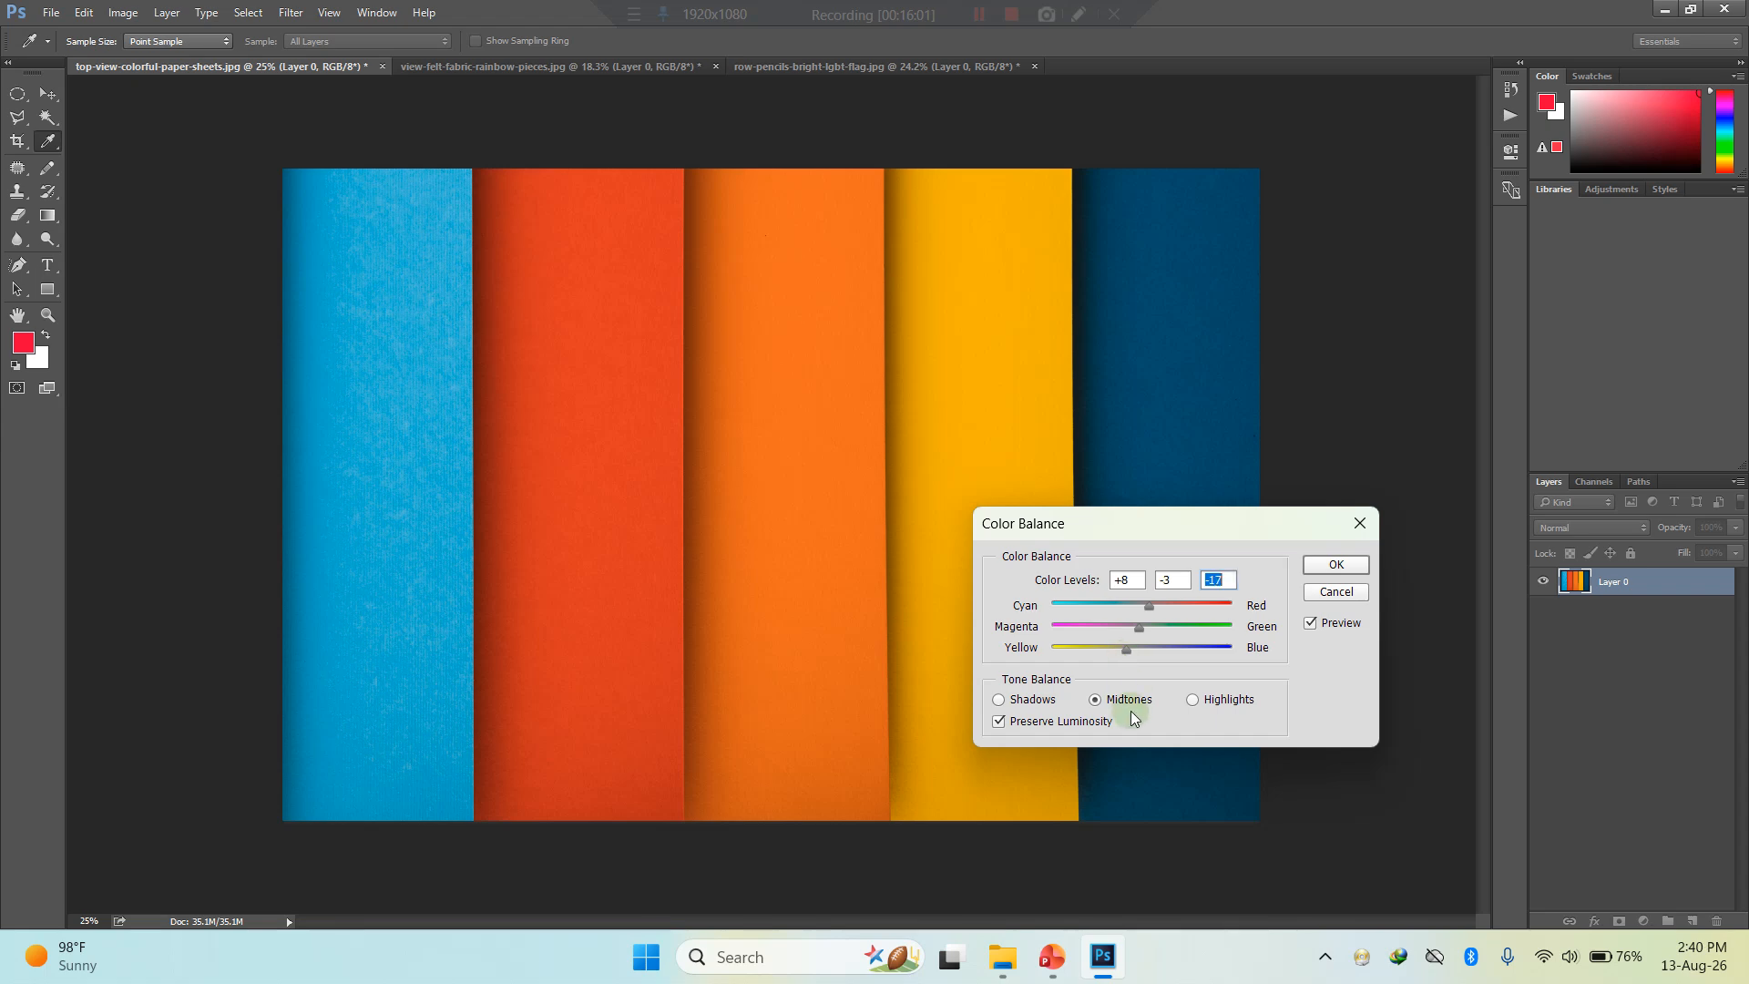
{"action": "left_click", "coordinate": [1018, 702]}
{"action": "left_click_drag", "start_coordinate": [1145, 647], "coordinate": [1145, 603]}
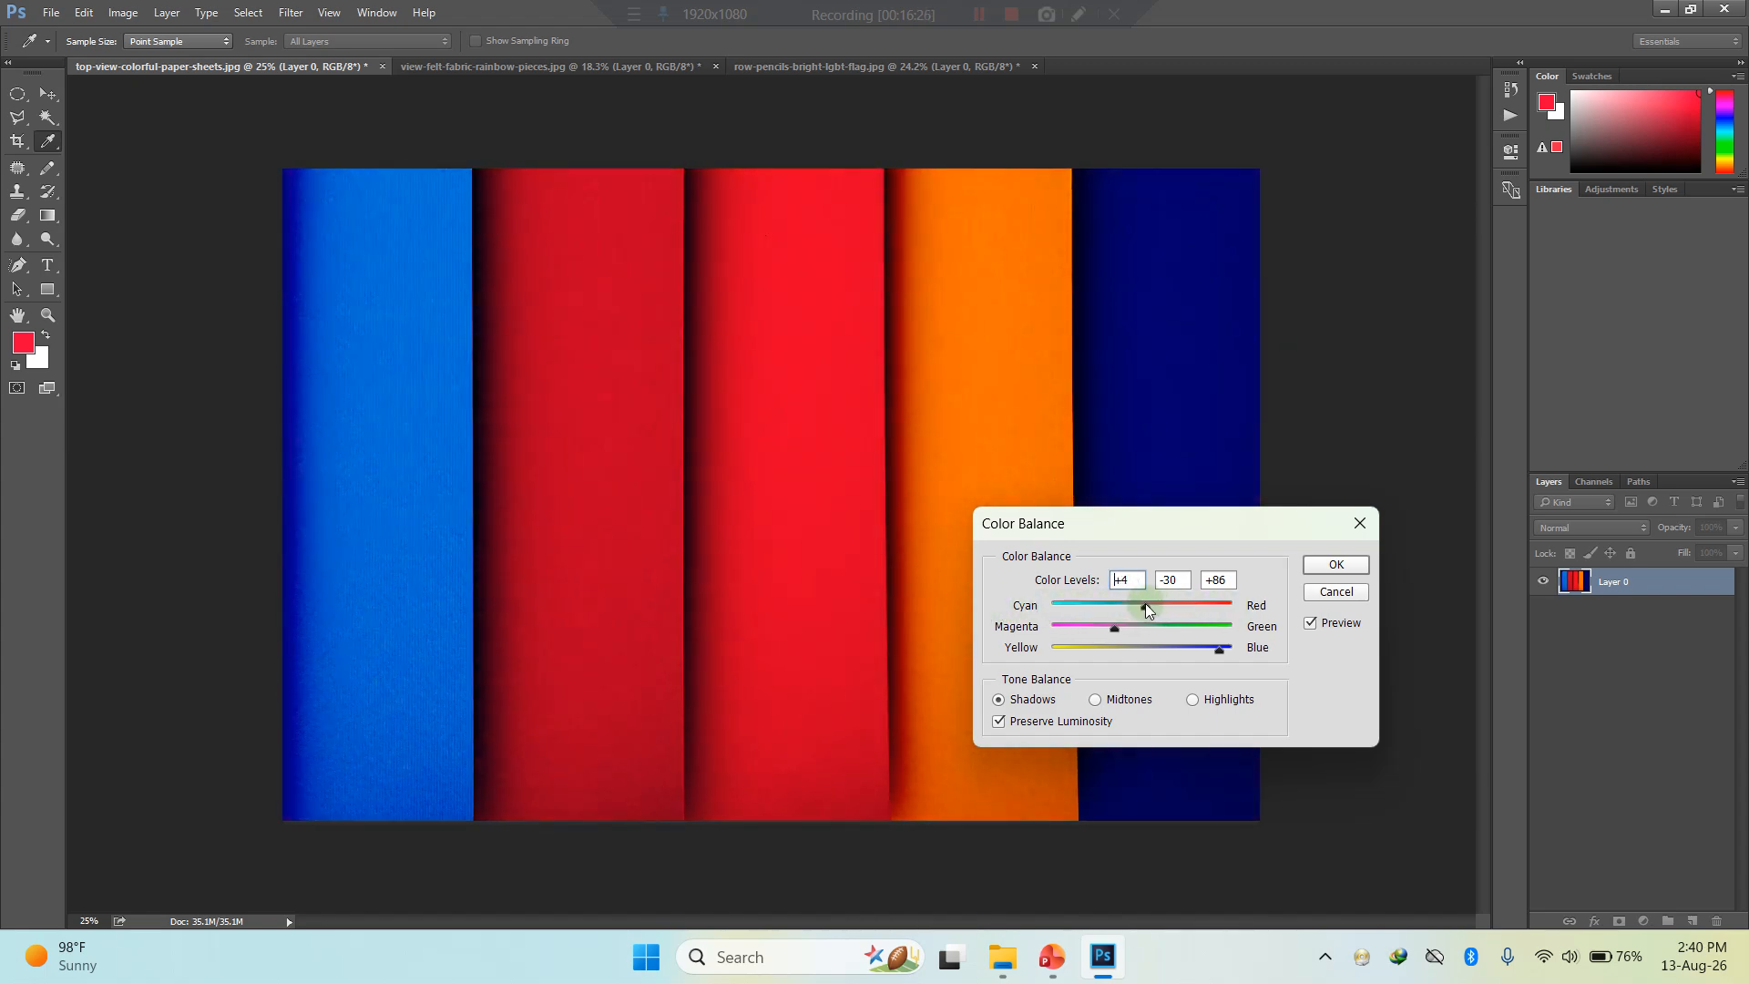
{"action": "left_click", "coordinate": [1193, 700]}
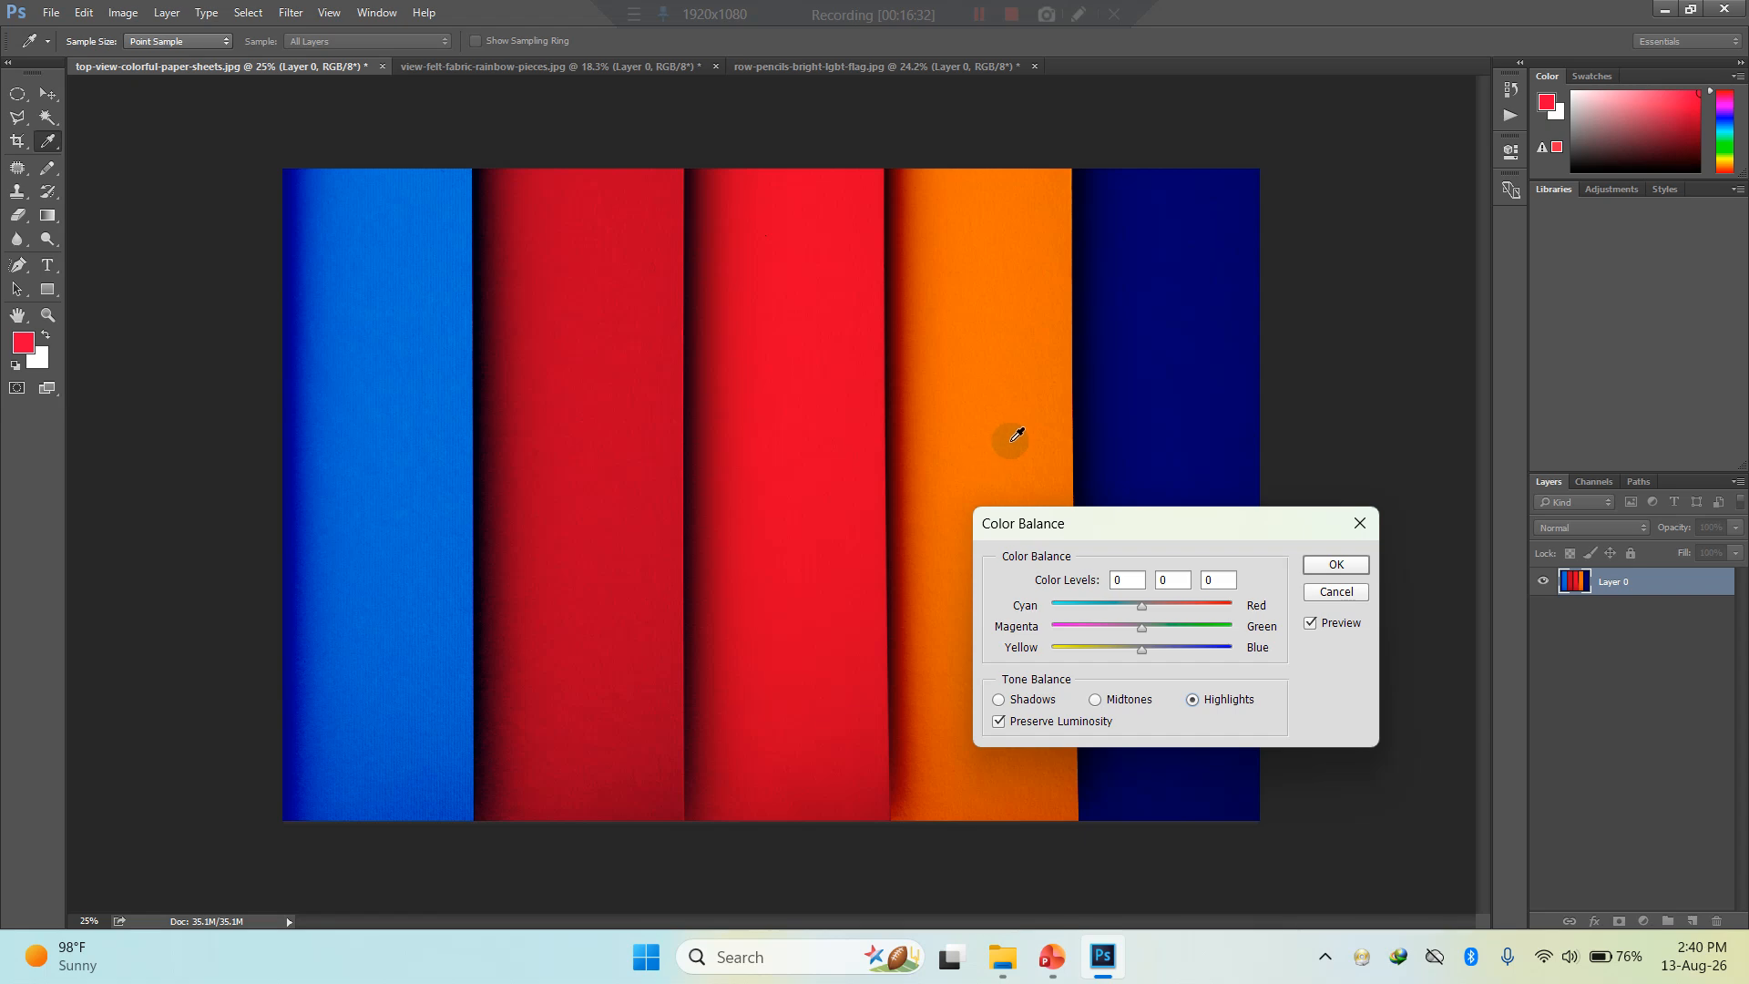
{"action": "mouse_move", "coordinate": [1140, 605]}
{"action": "left_mouse_down"}
{"action": "mouse_move", "coordinate": [1219, 616]}
{"action": "mouse_move", "coordinate": [1084, 614]}
{"action": "mouse_move", "coordinate": [1113, 615]}
{"action": "left_mouse_up"}
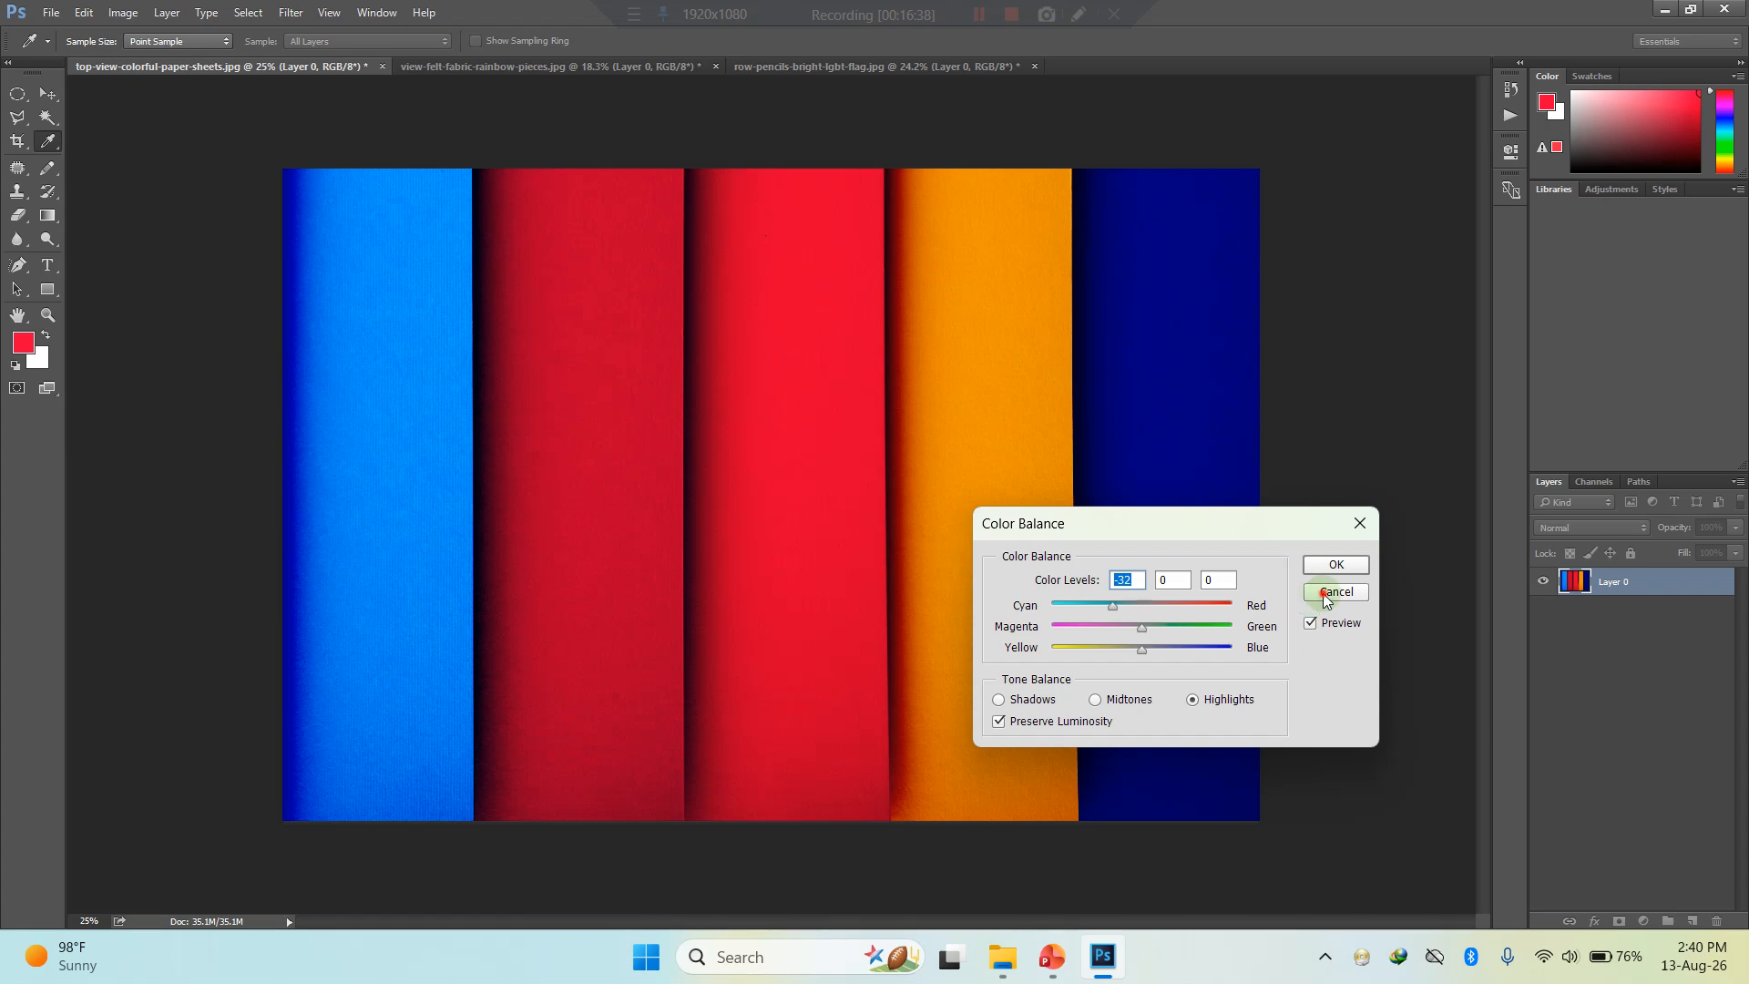
{"action": "left_click", "coordinate": [1323, 594]}
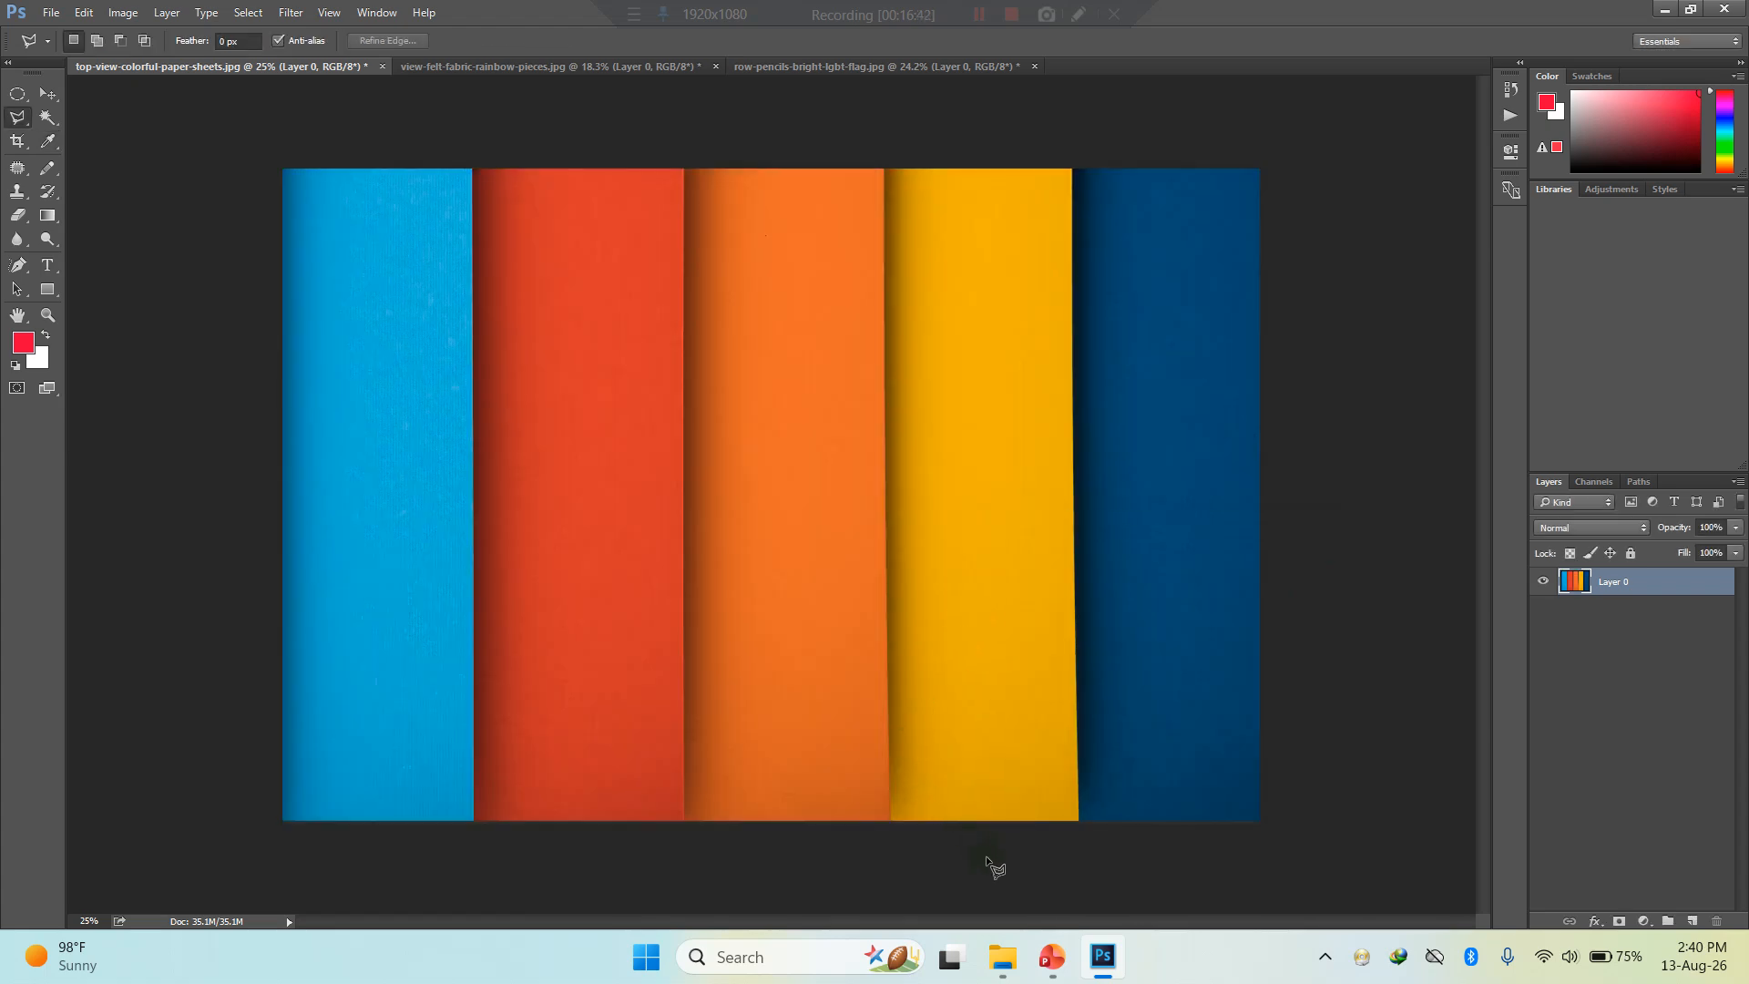
- Check the shortcut slide in PowerPoint, and back in Photoshop invert the paper sheets image's colours and restore them
{"action": "mouse_move", "coordinate": [1048, 964]}
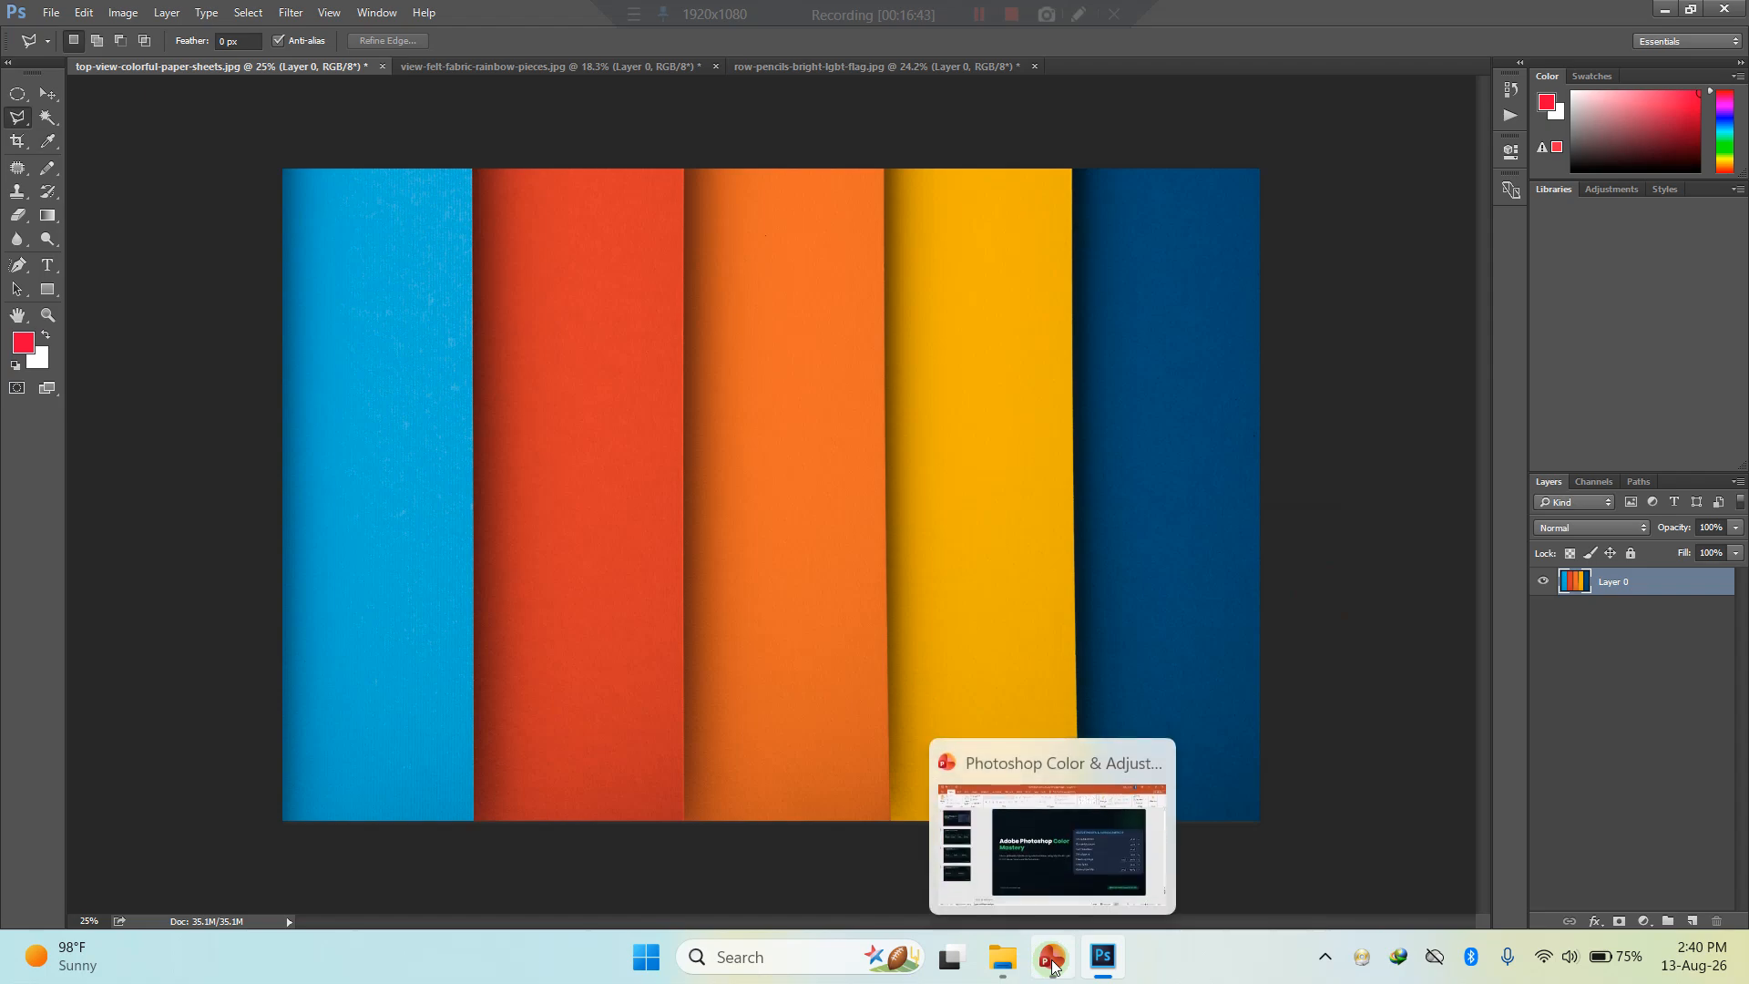
{"action": "left_click", "coordinate": [1053, 964]}
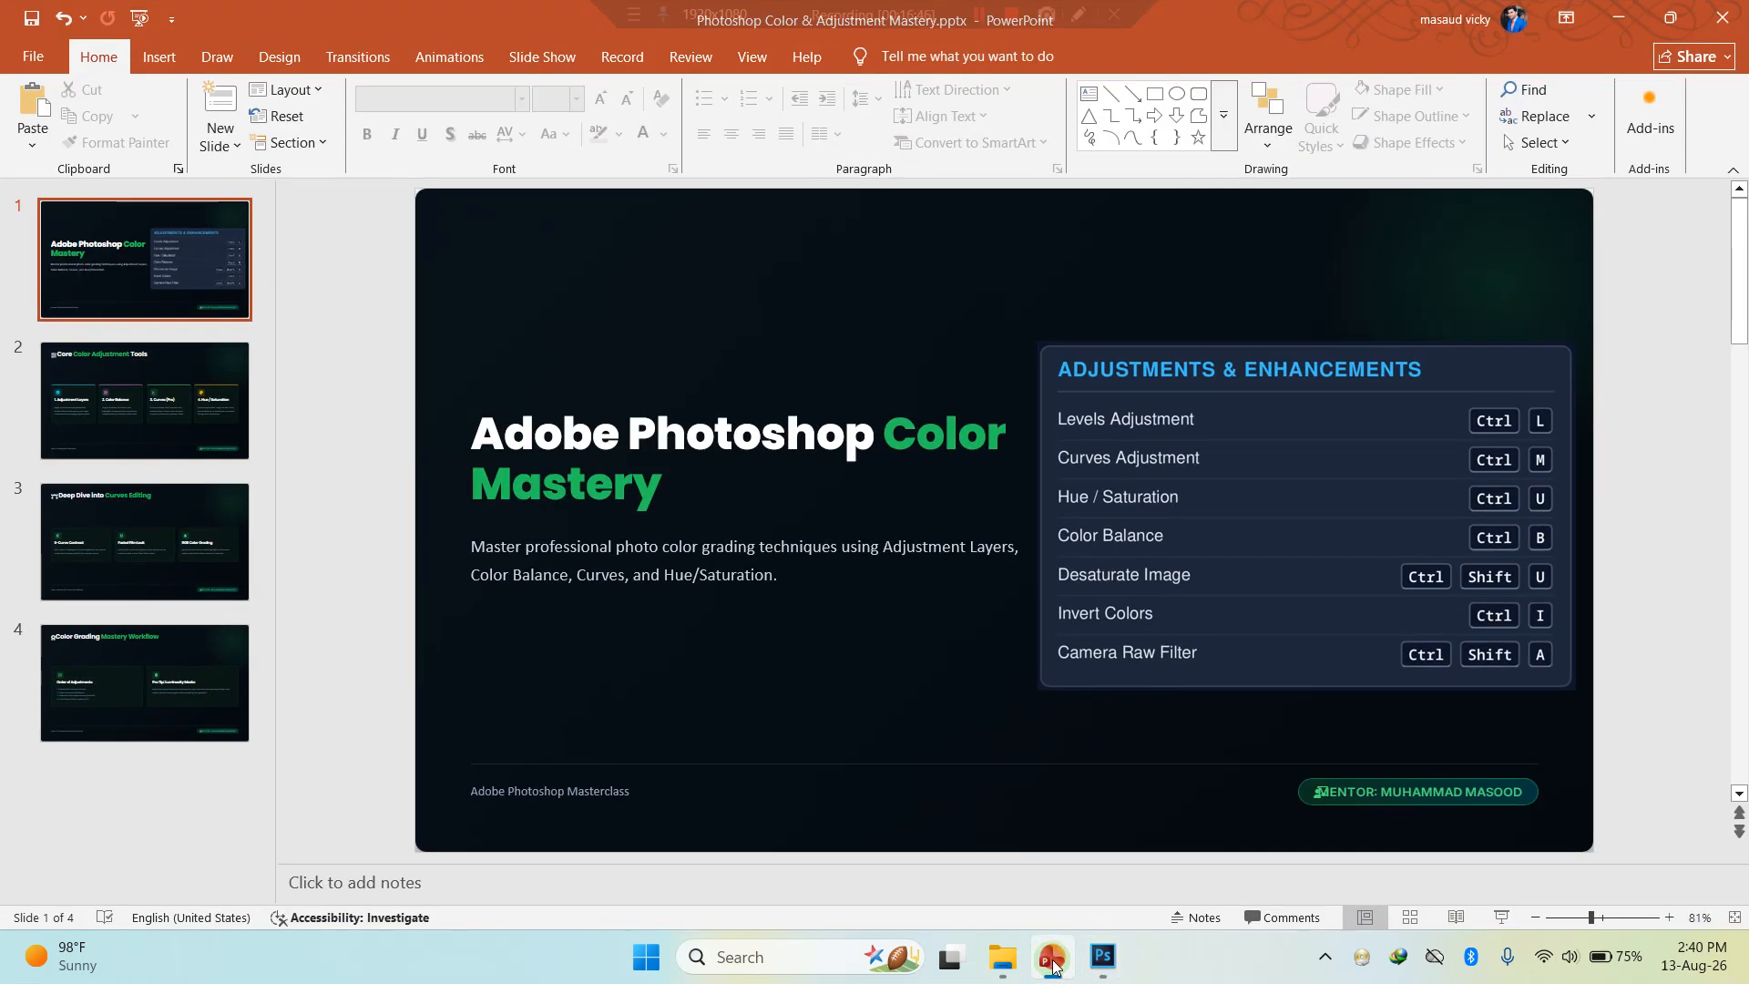
{"action": "key", "text": "alt+Tab"}
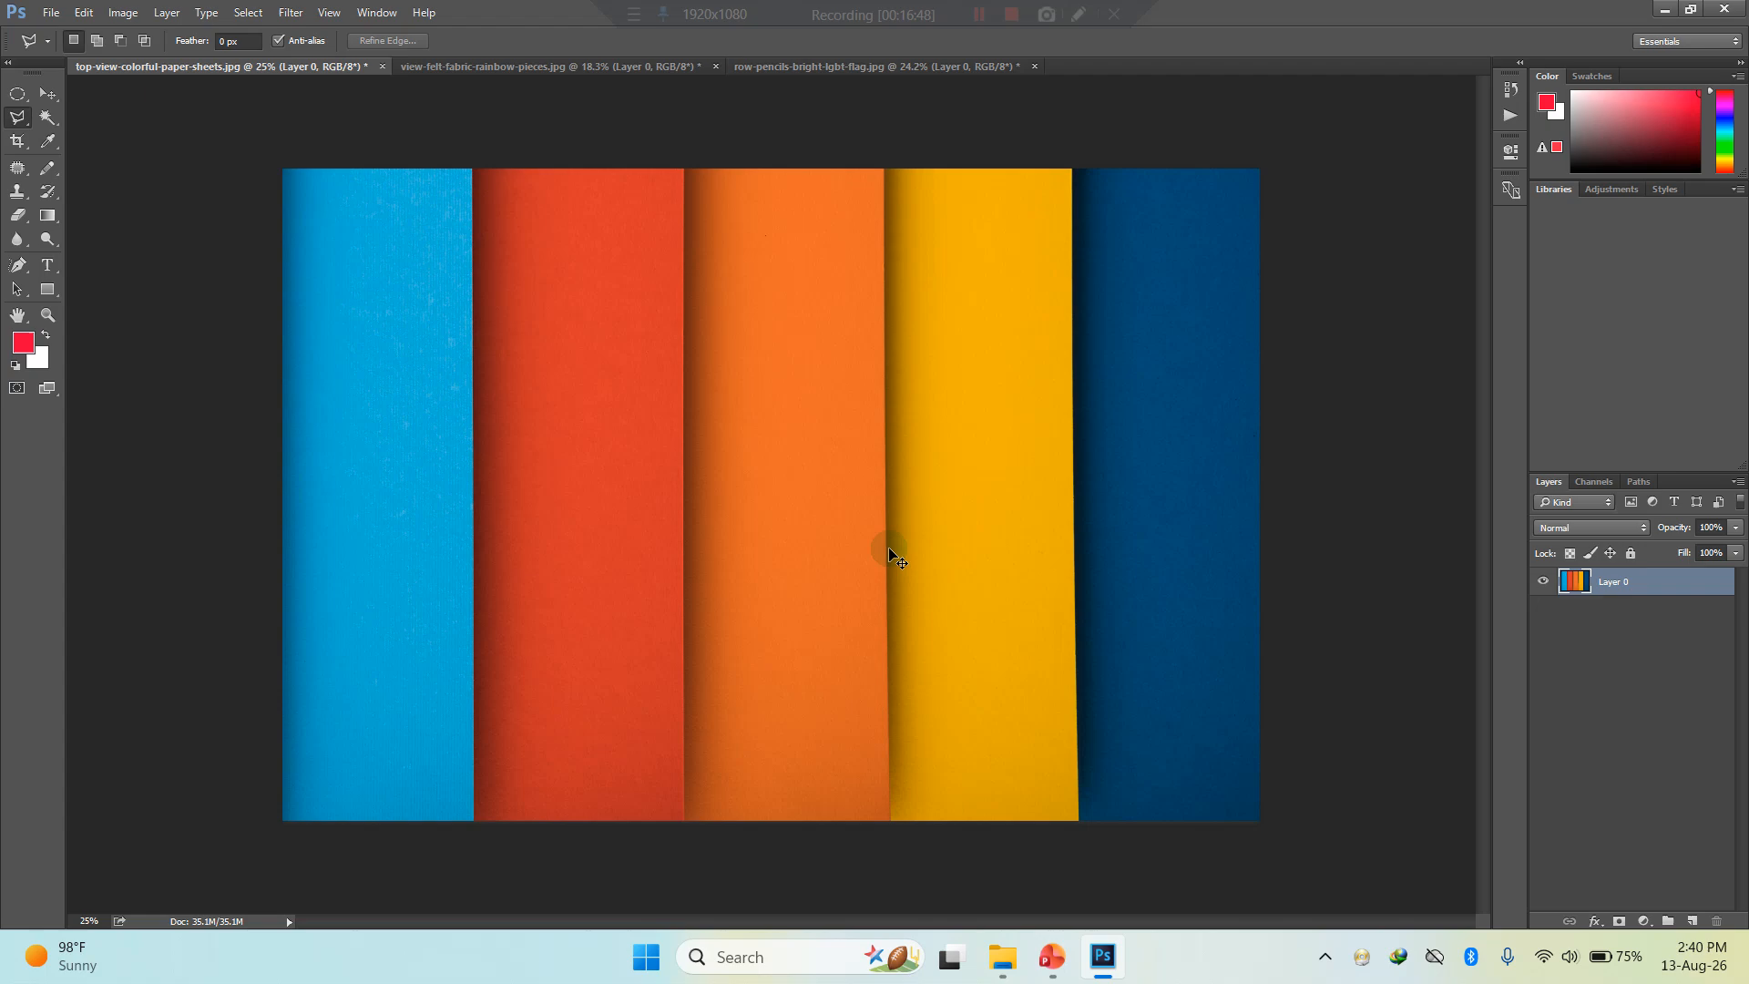
{"action": "key", "text": "ctrl+i"}
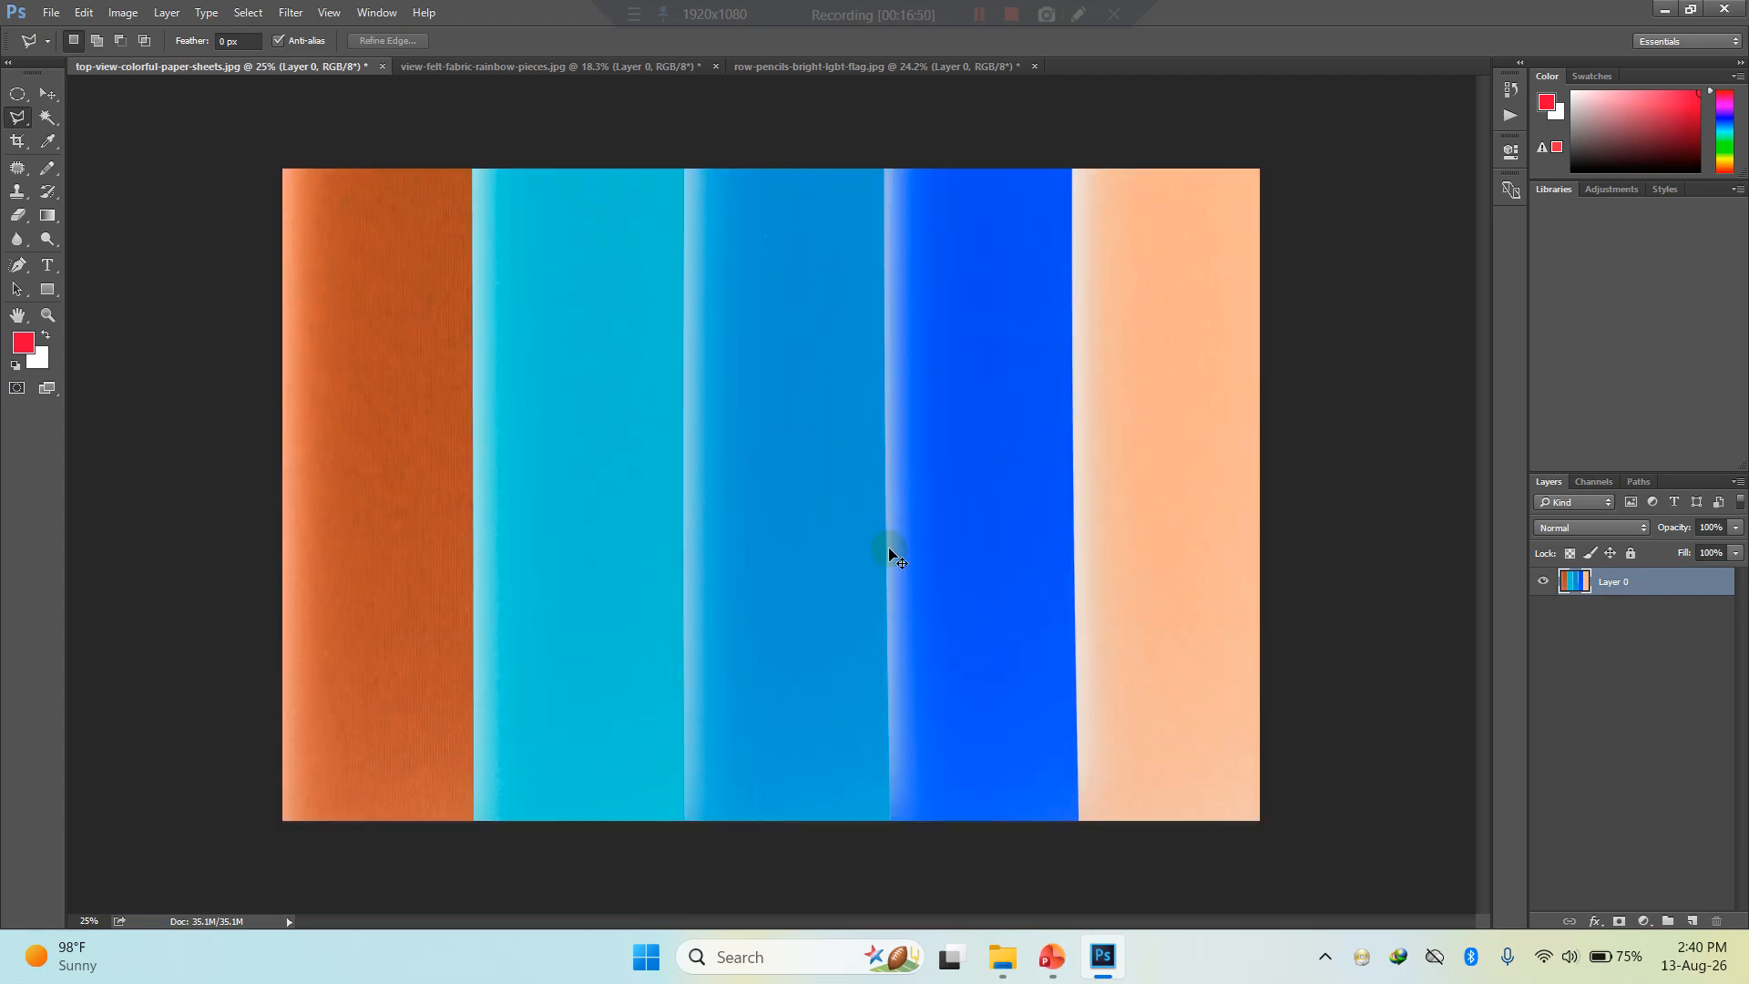
{"action": "key", "text": "ctrl+i"}
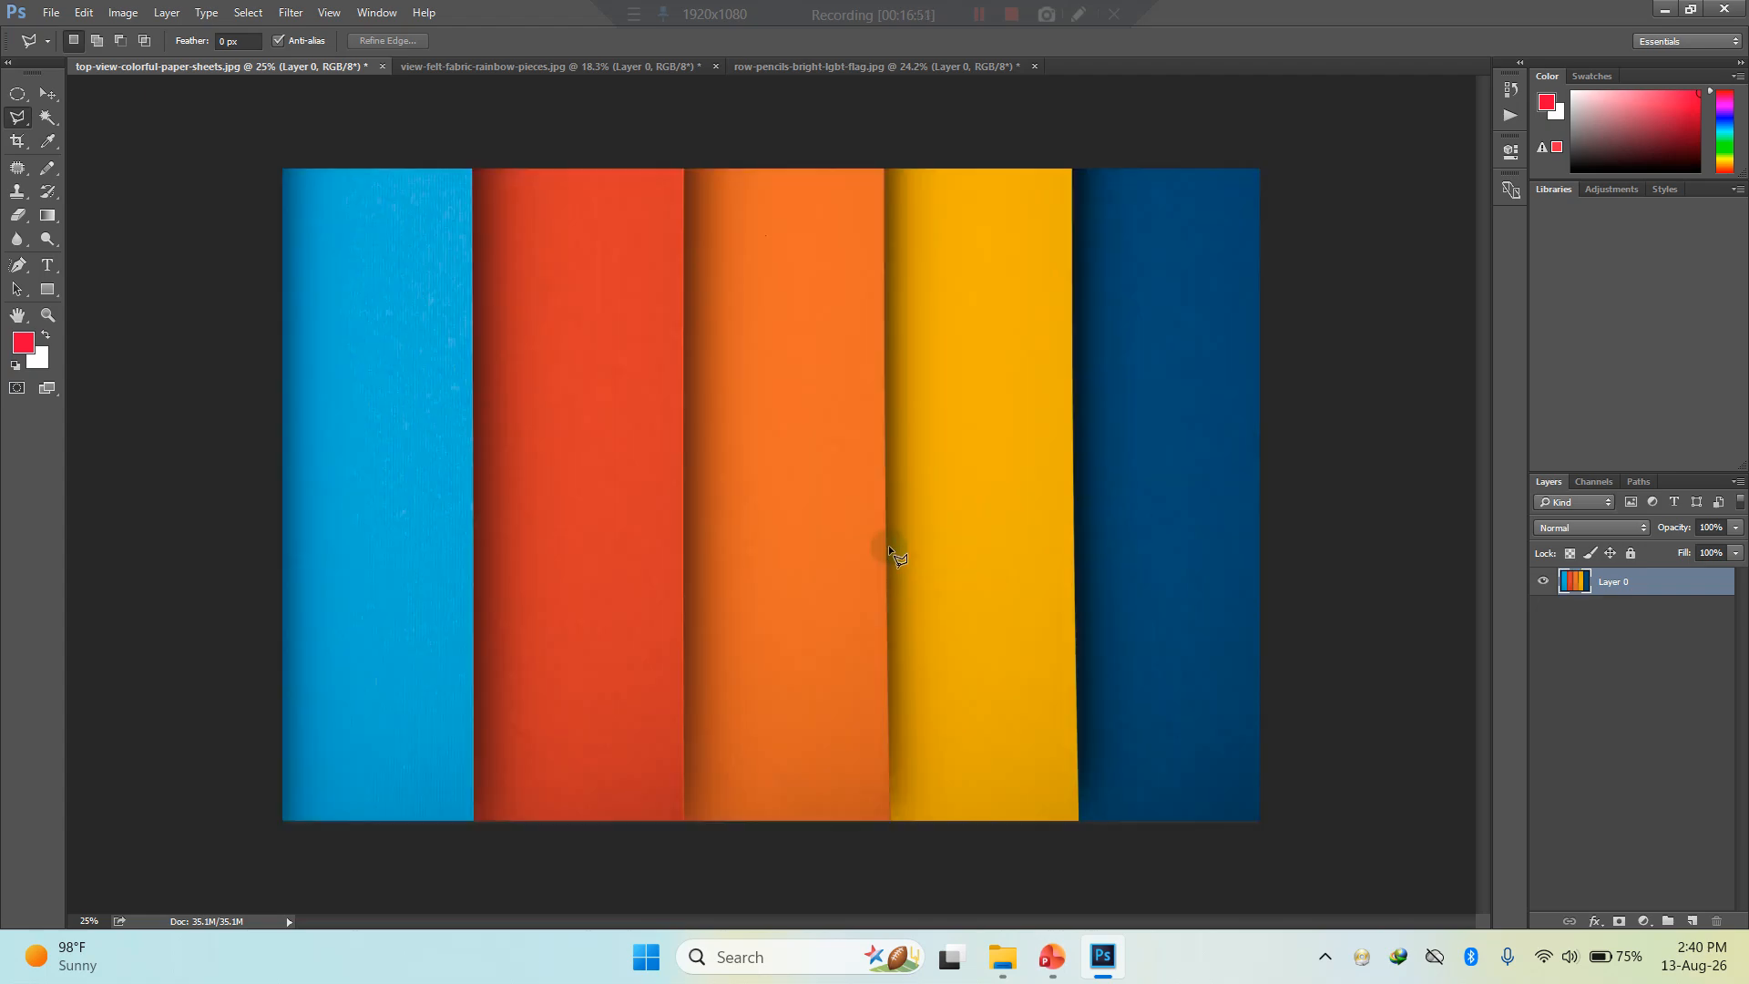
- Try the Camera Raw filter on the paper sheets with temperature -9, exposure -1.80, contrast -13, whites -63 and blacks +21, and discard it
{"action": "left_click", "coordinate": [1052, 959]}
{"action": "left_click", "coordinate": [1052, 966]}
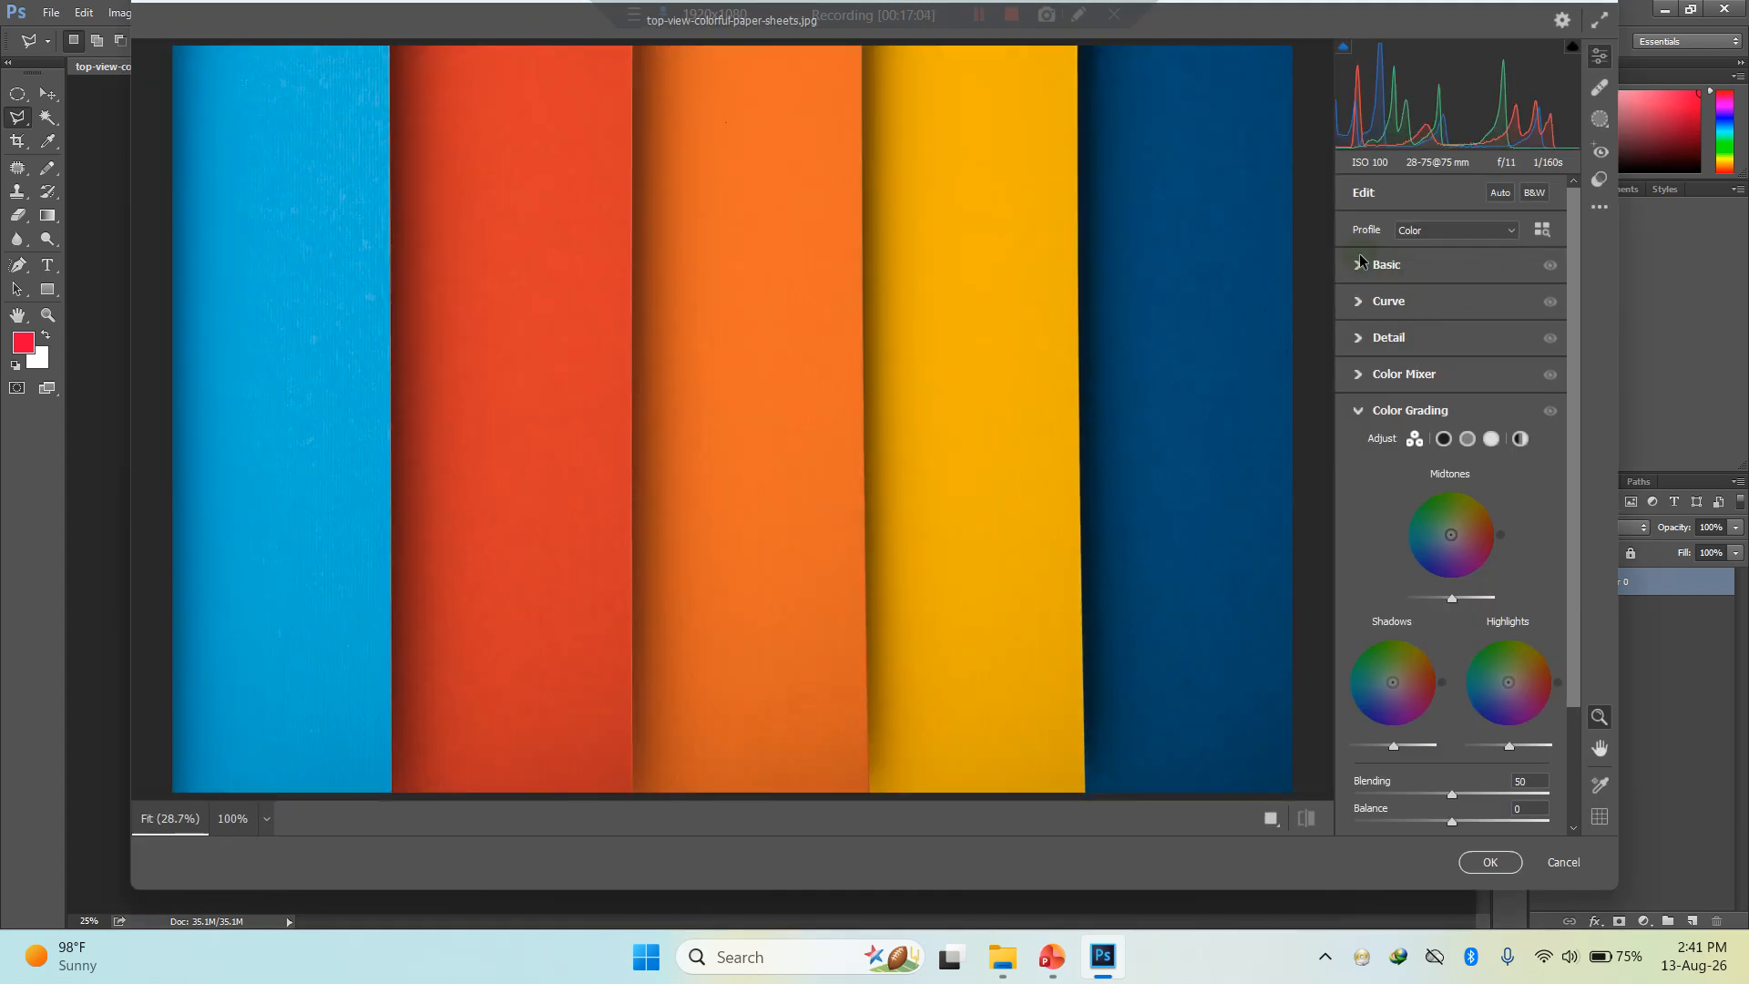
{"action": "left_click", "coordinate": [1357, 265]}
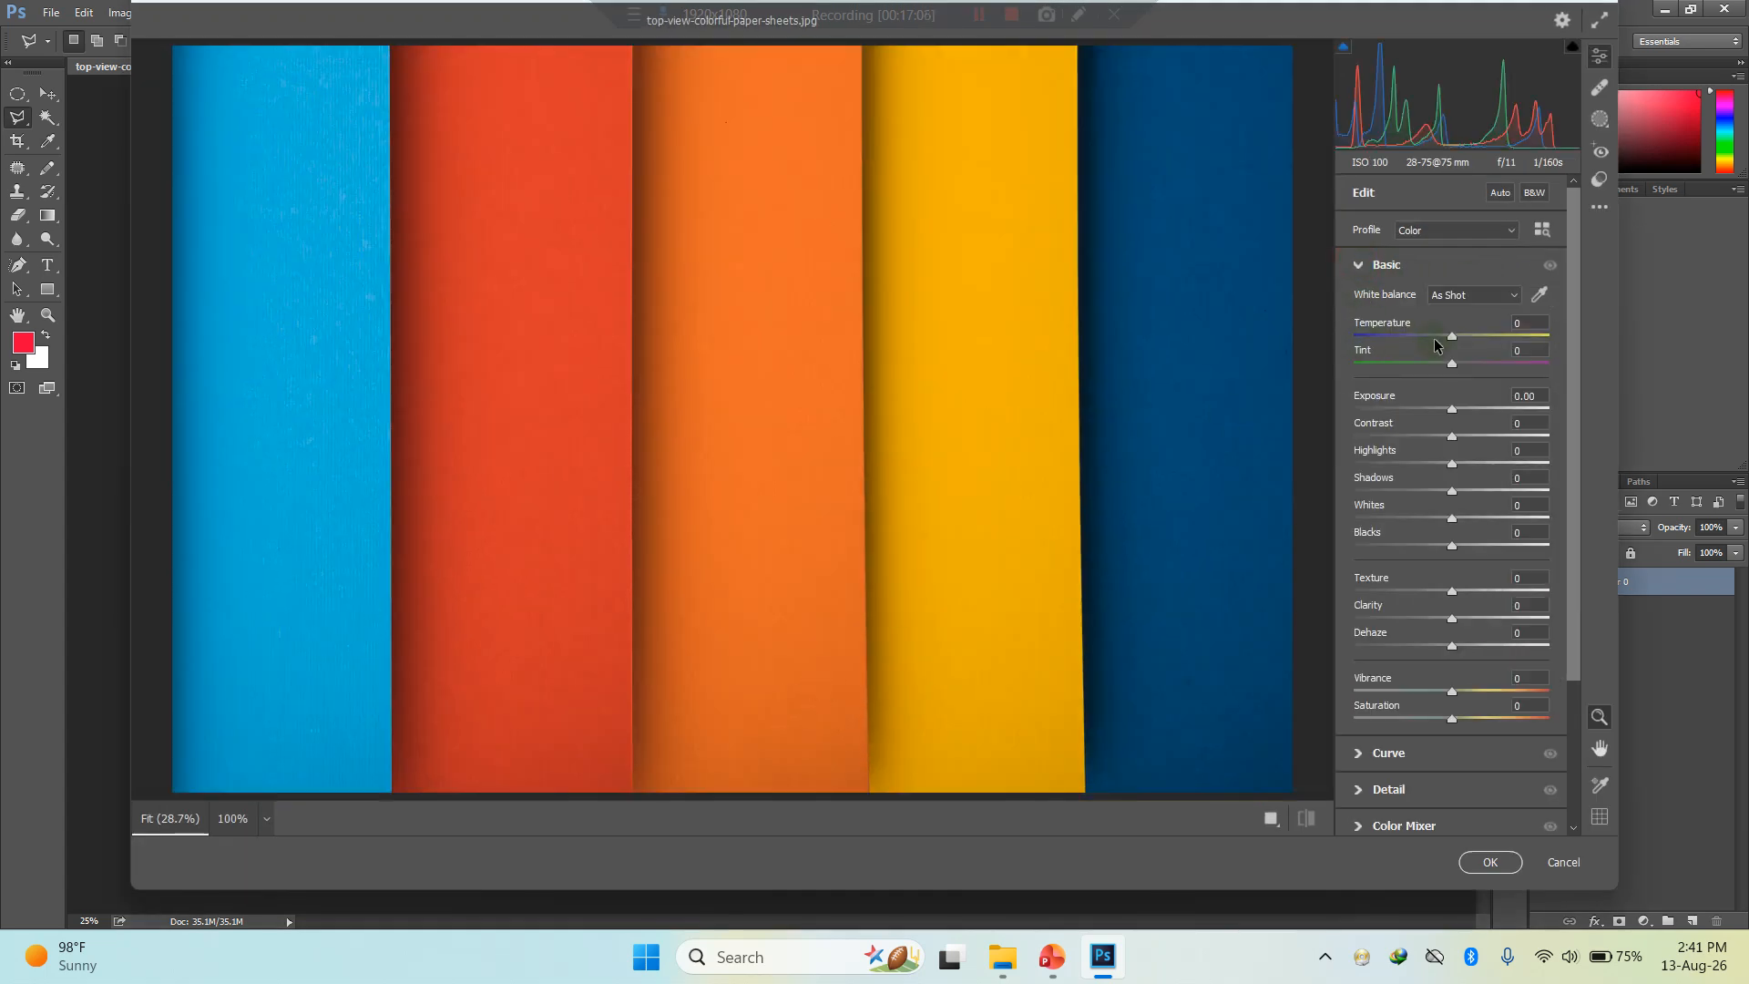
{"action": "mouse_move", "coordinate": [1453, 338]}
{"action": "left_mouse_down"}
{"action": "mouse_move", "coordinate": [1412, 339]}
{"action": "mouse_move", "coordinate": [1444, 339]}
{"action": "left_mouse_up"}
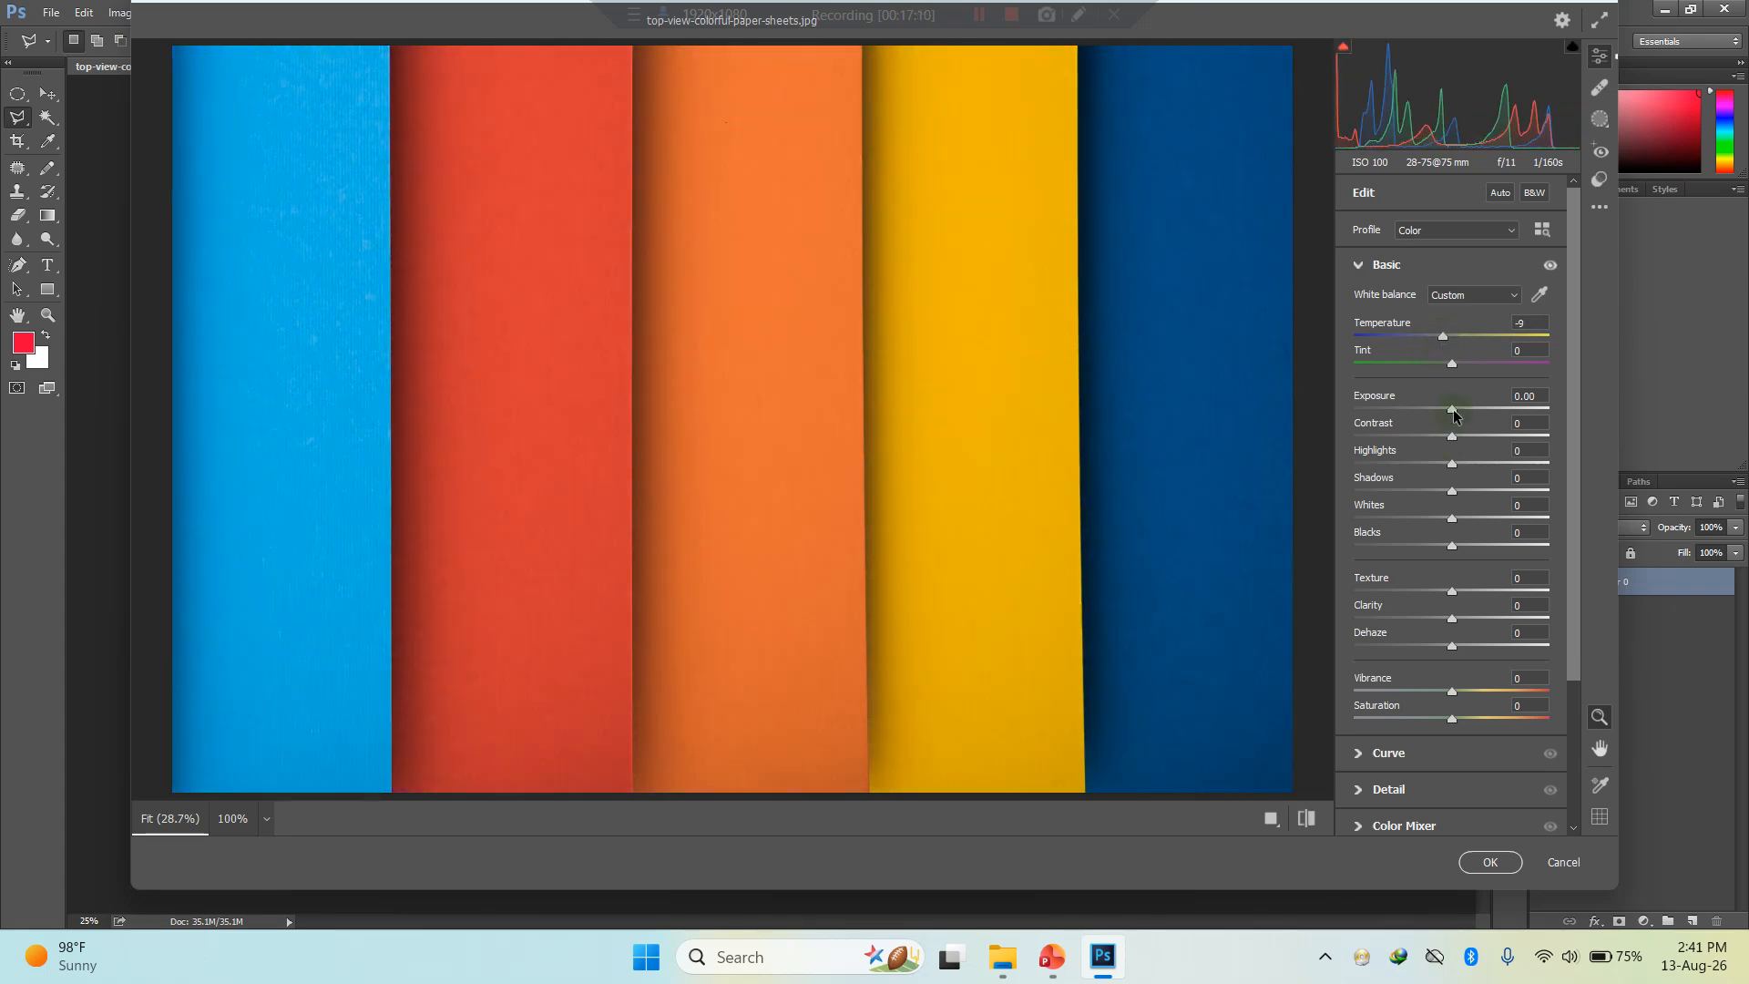
{"action": "left_click_drag", "start_coordinate": [1452, 409], "coordinate": [1416, 409]}
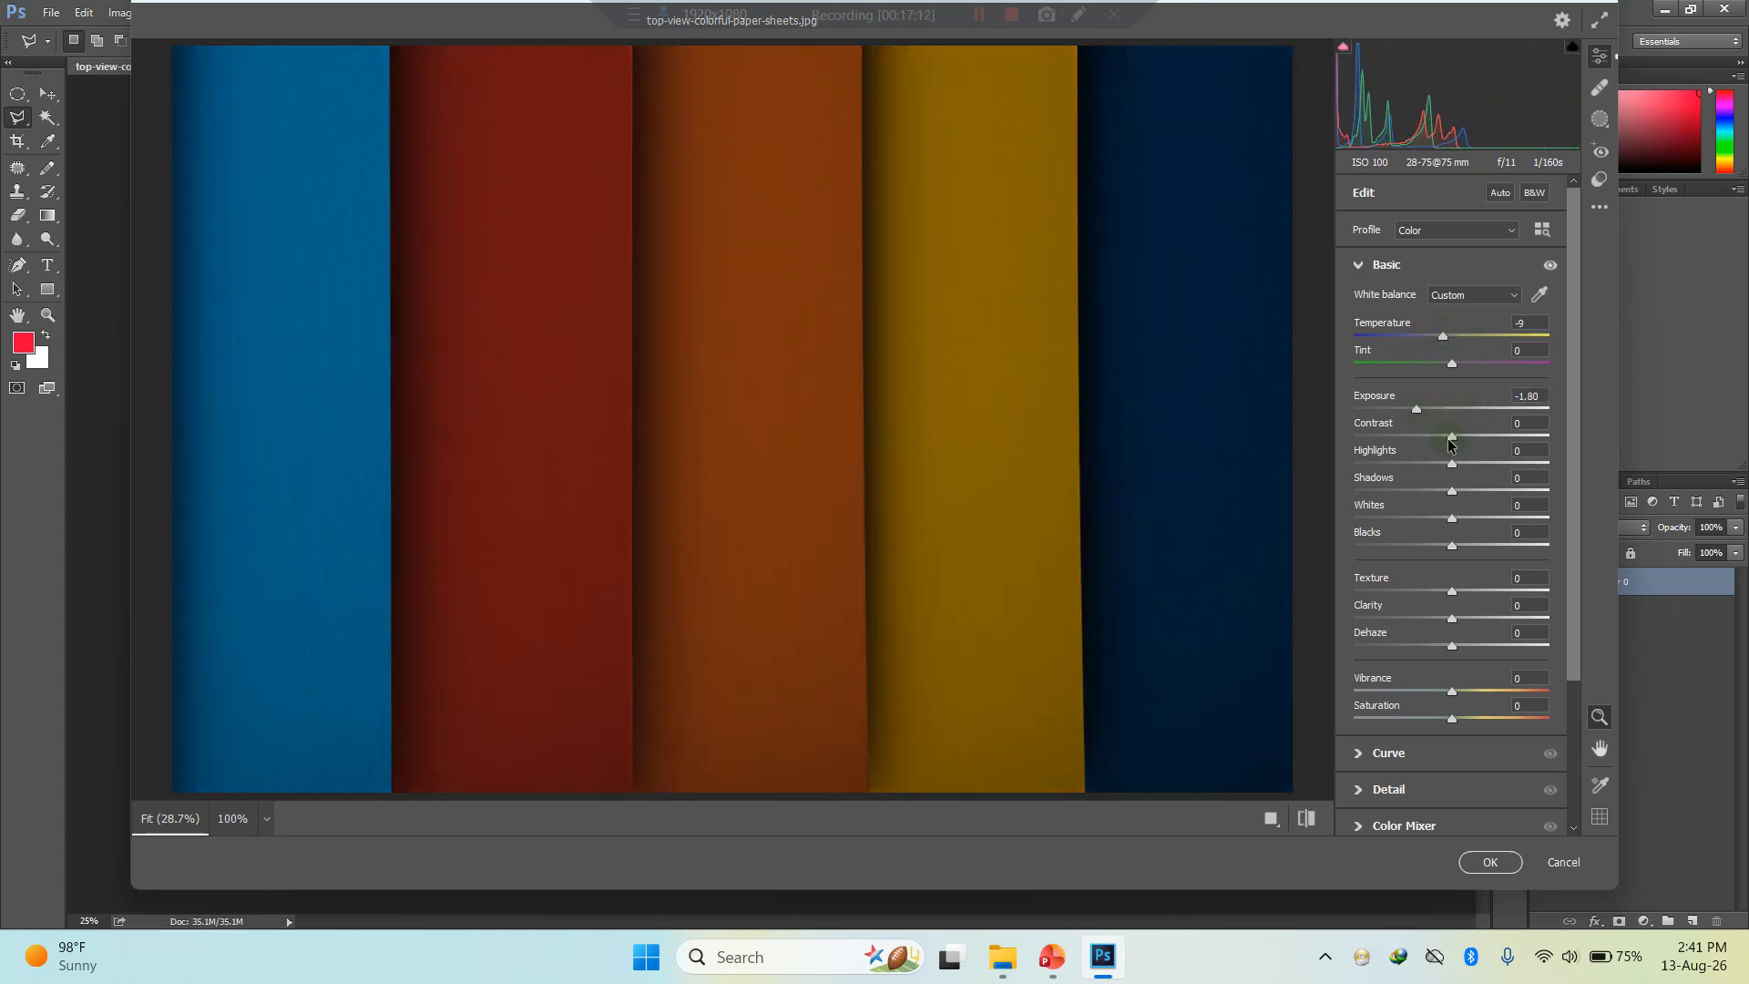
{"action": "left_click_drag", "start_coordinate": [1451, 437], "coordinate": [1447, 445]}
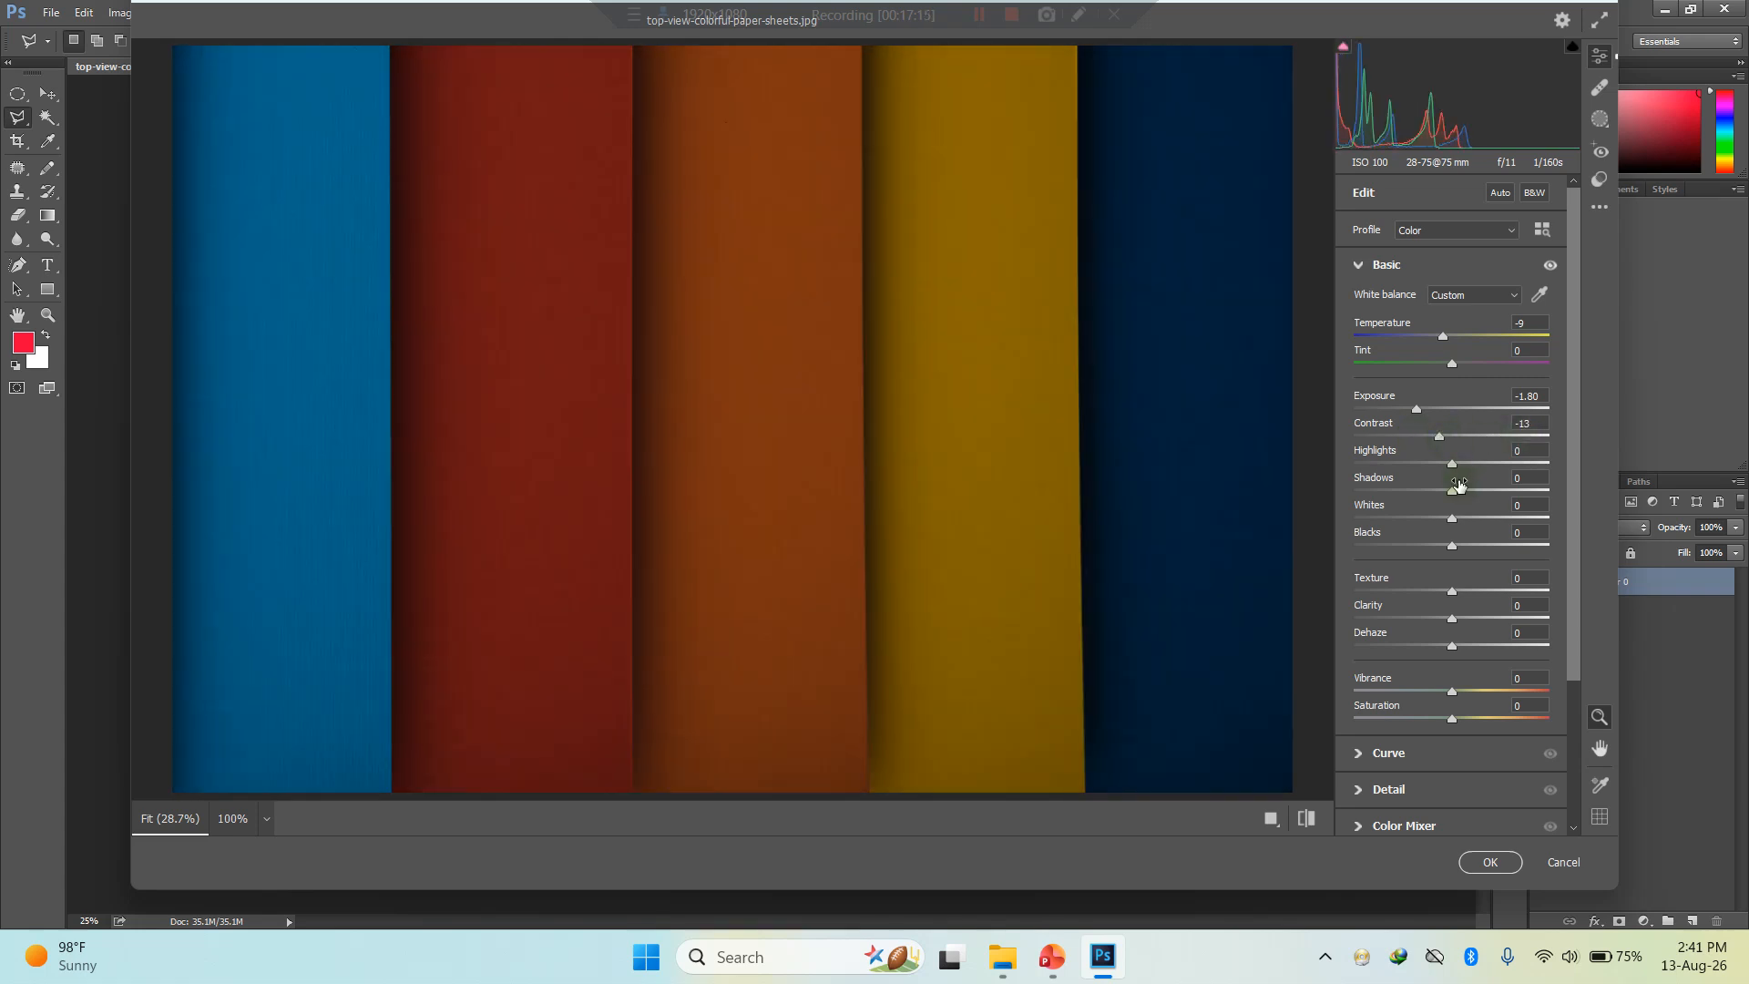
{"action": "left_click_drag", "start_coordinate": [1452, 518], "coordinate": [1473, 552]}
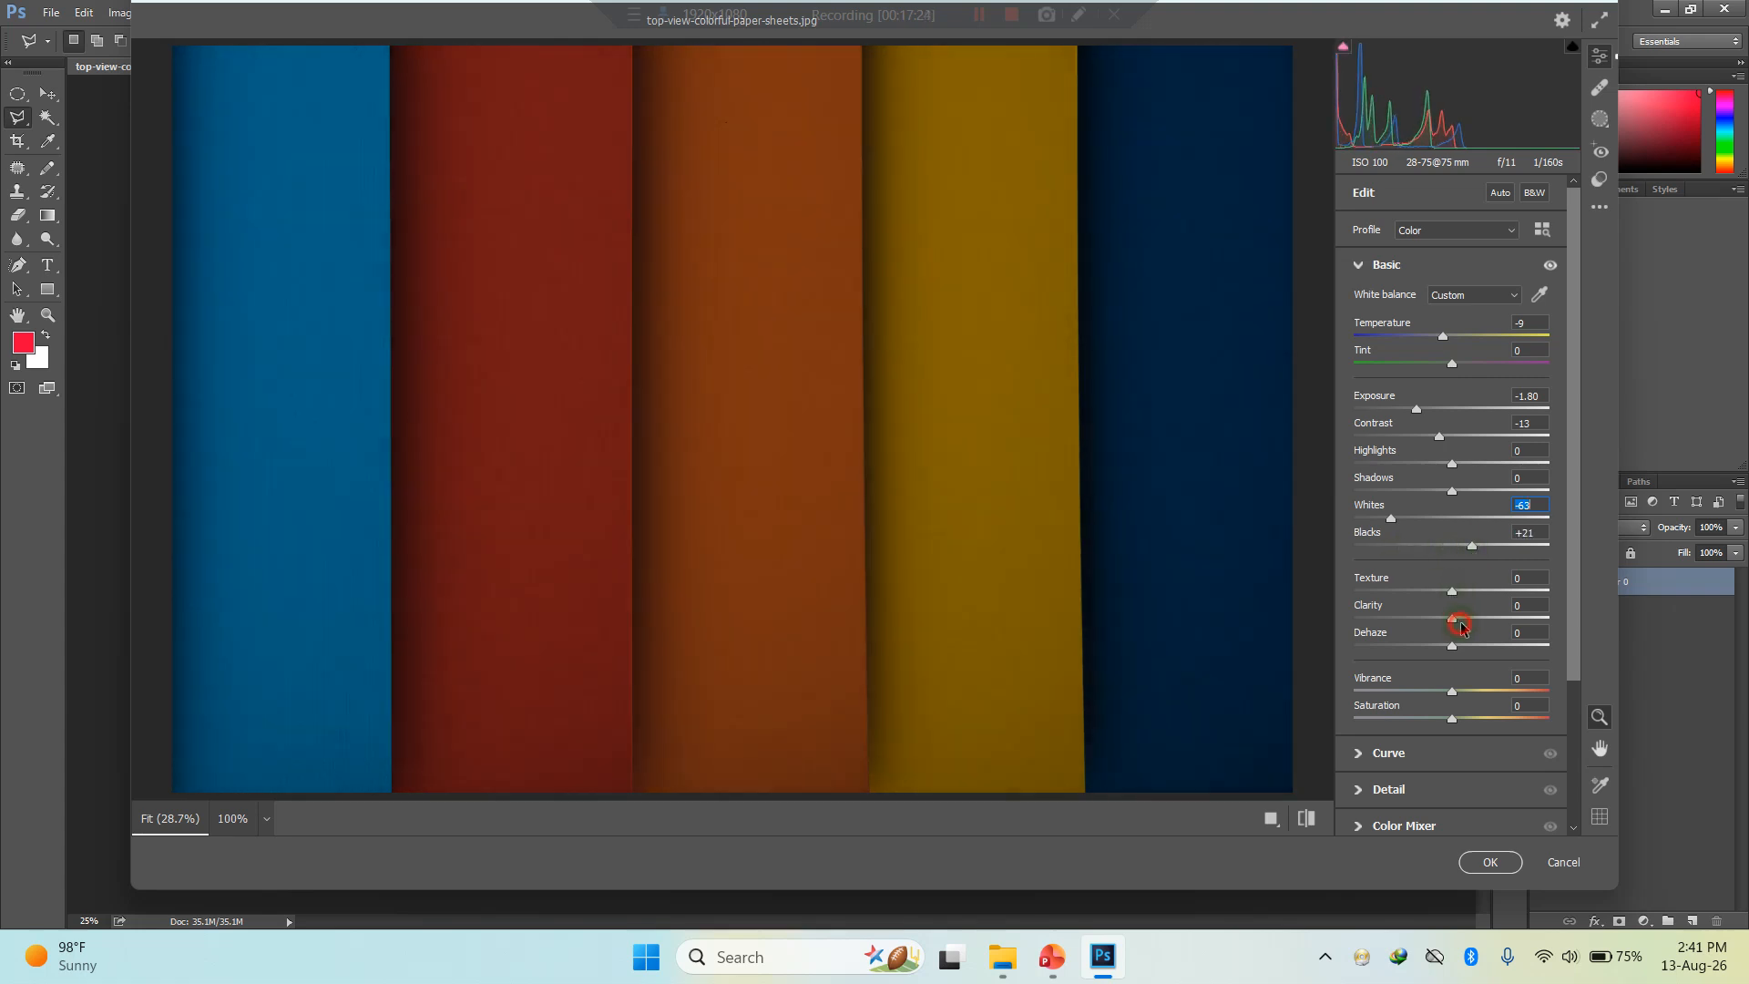
{"action": "left_click", "coordinate": [1563, 862]}
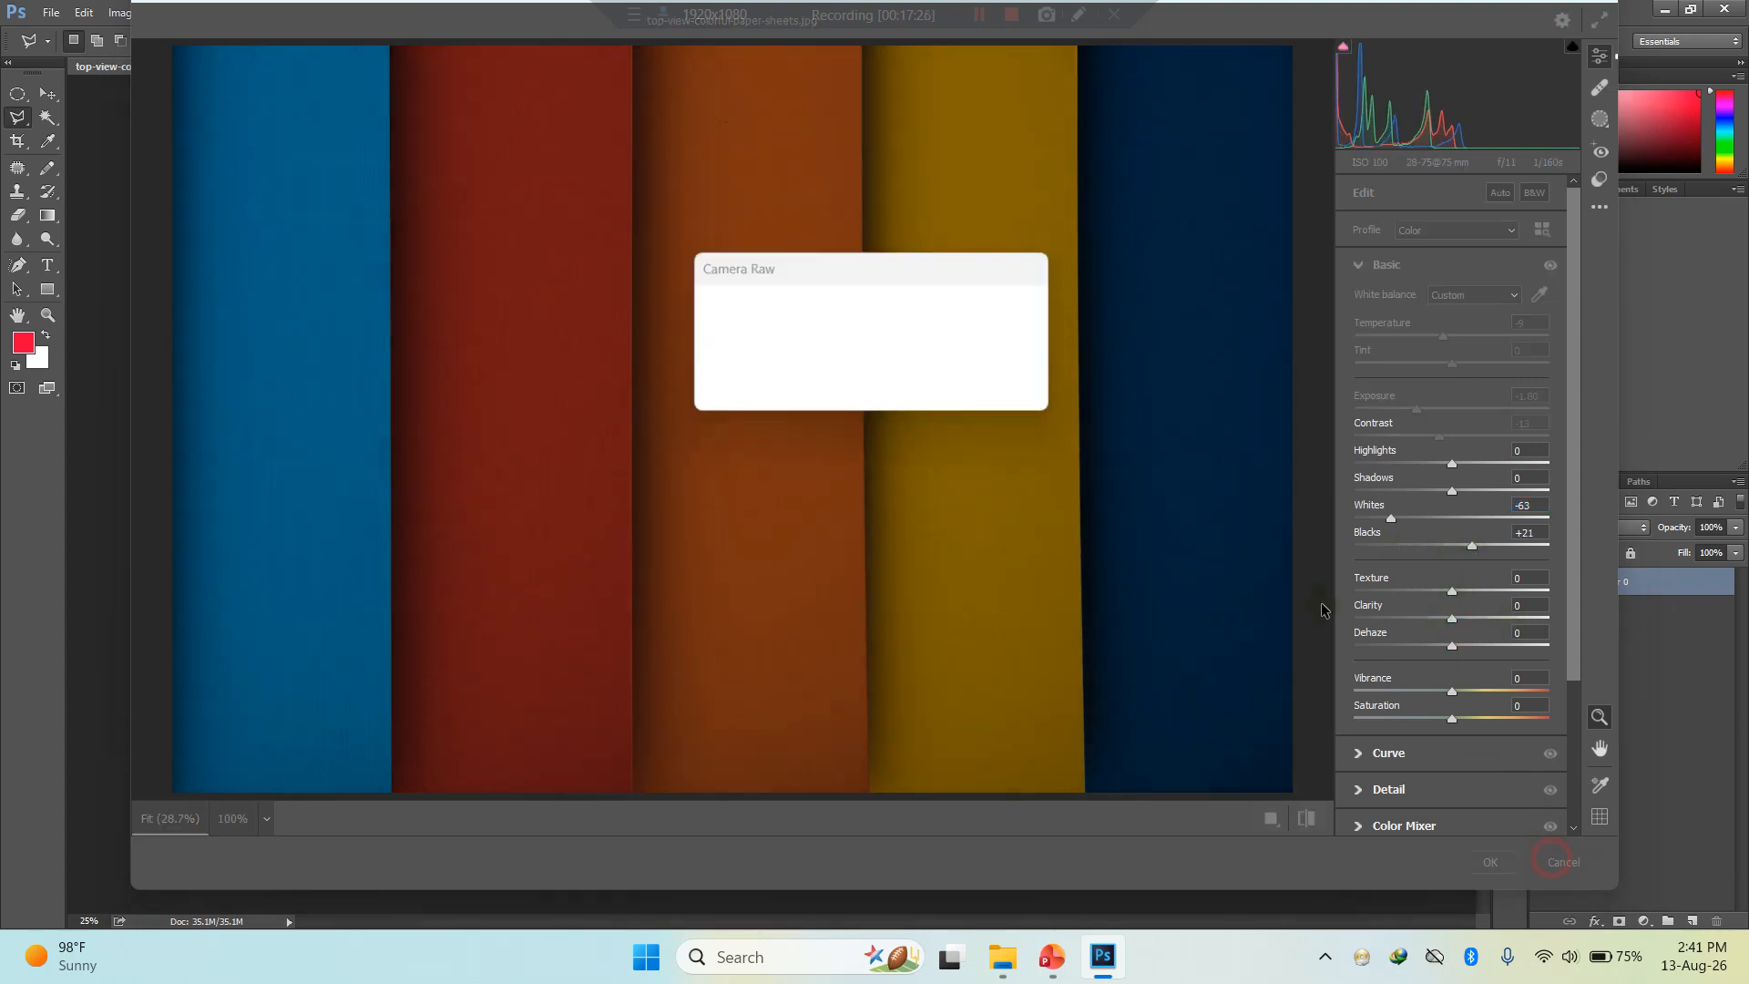
{"action": "left_click", "coordinate": [935, 396]}
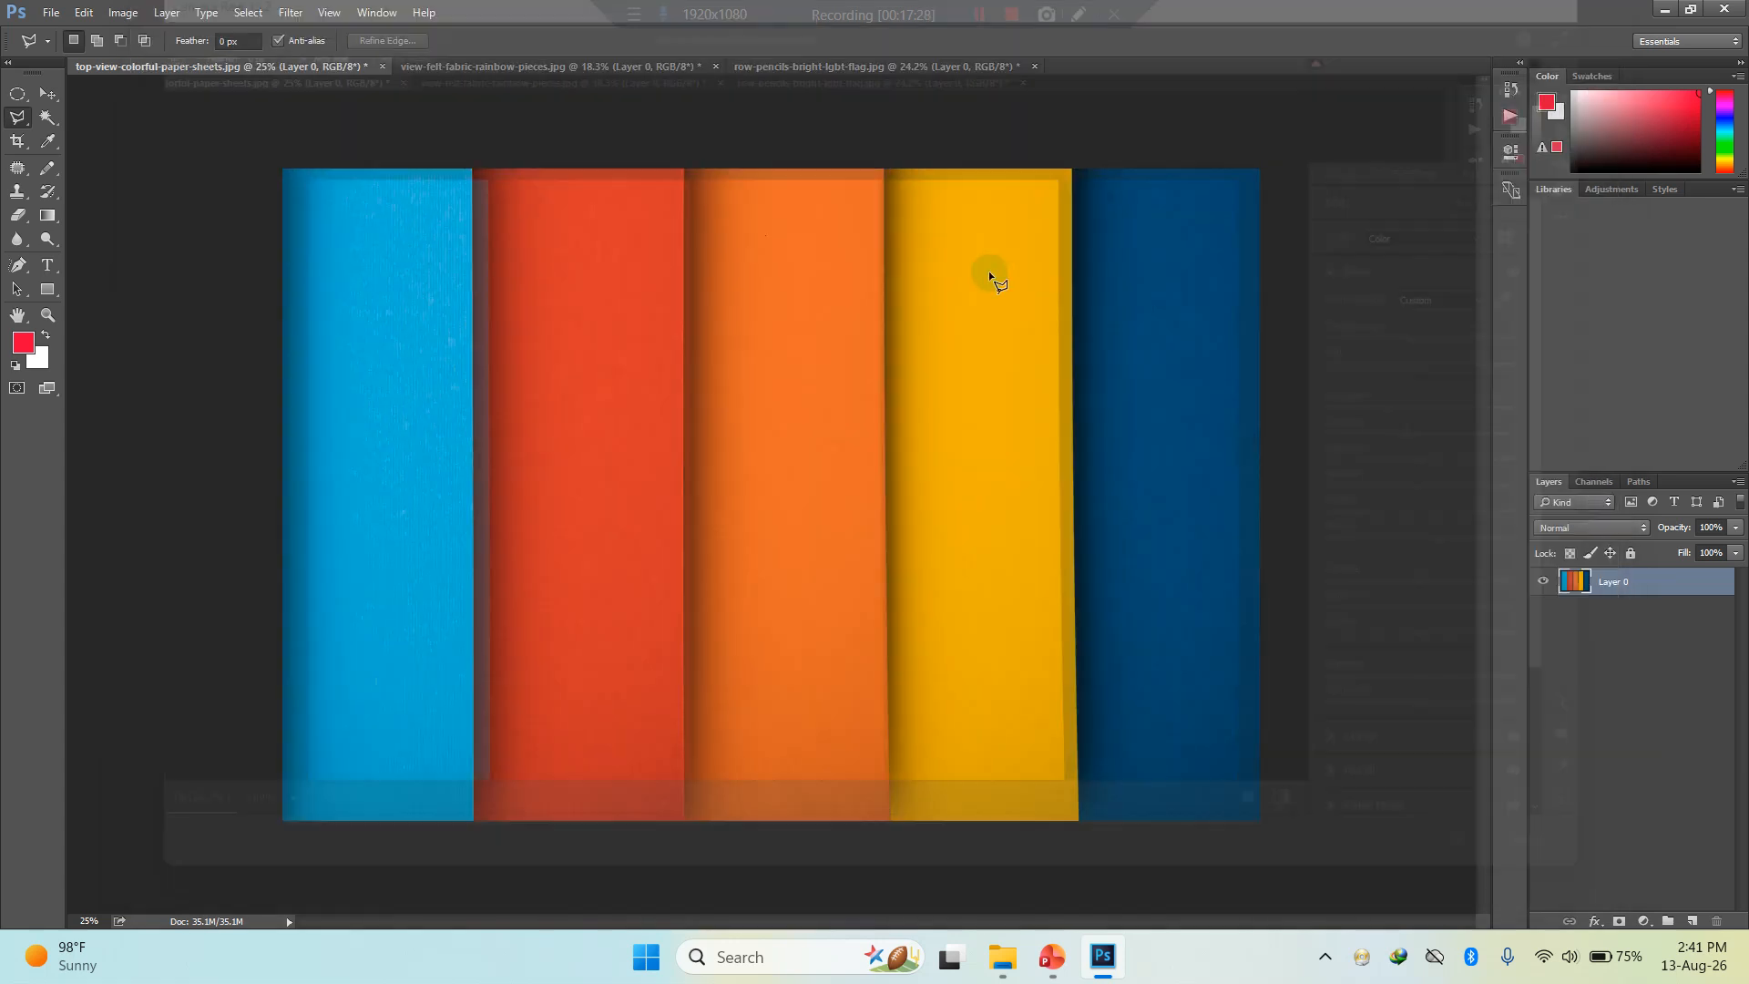